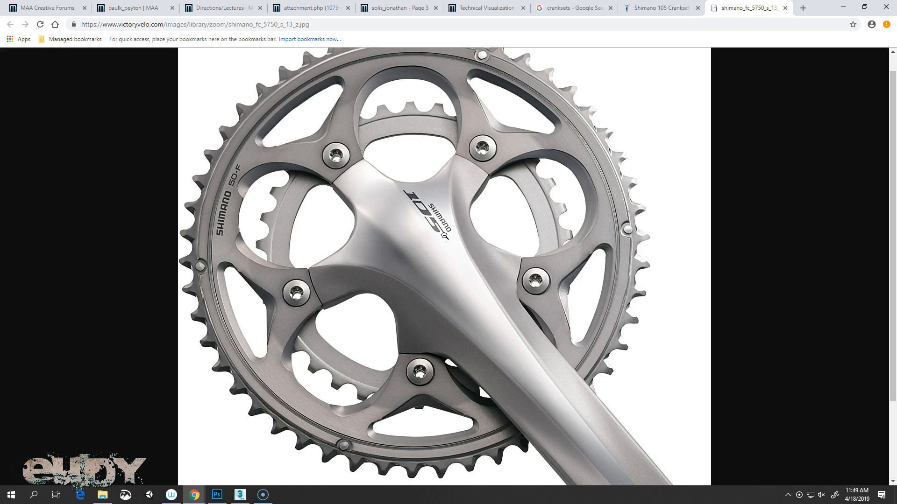
Copy the crankset image from the browser, switch to Photoshop and paste it into a new default document
left_click(470, 267)
left_click(217, 495)
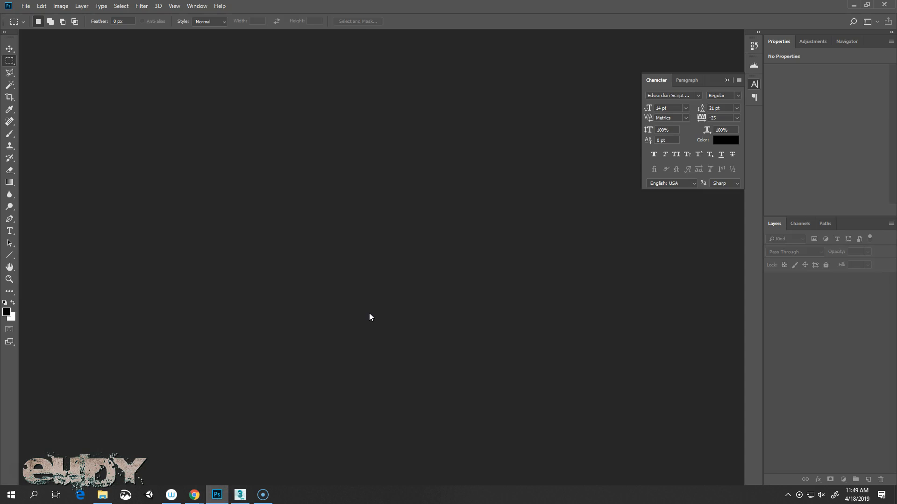
key("ctrl+n")
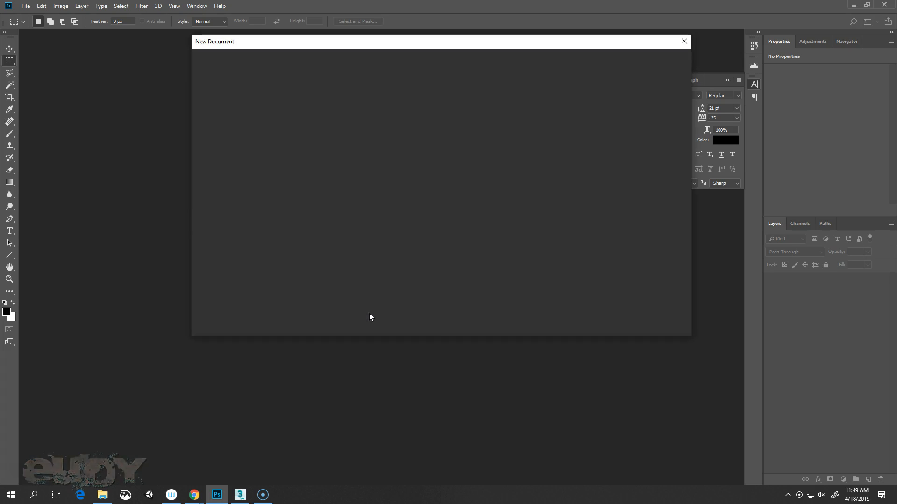
key("Return")
key("ctrl+v")
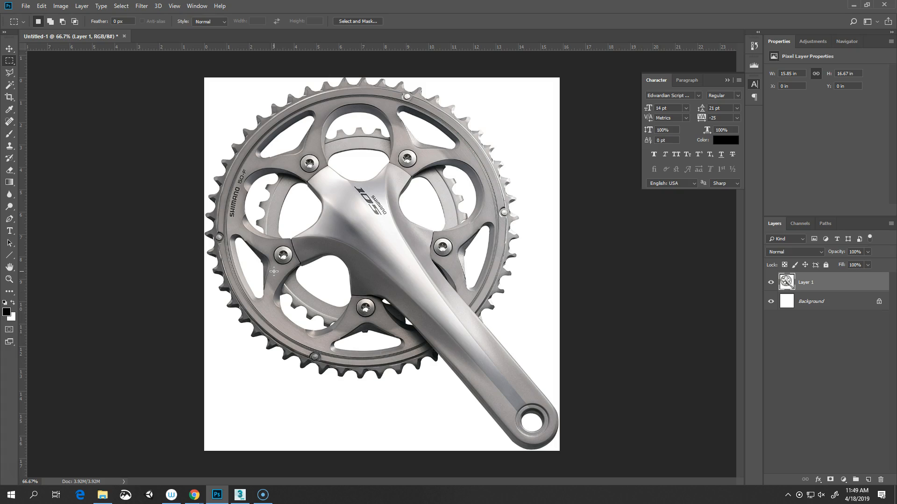
Enlarge the canvas to 200 percent in both width and height
left_click(61, 6)
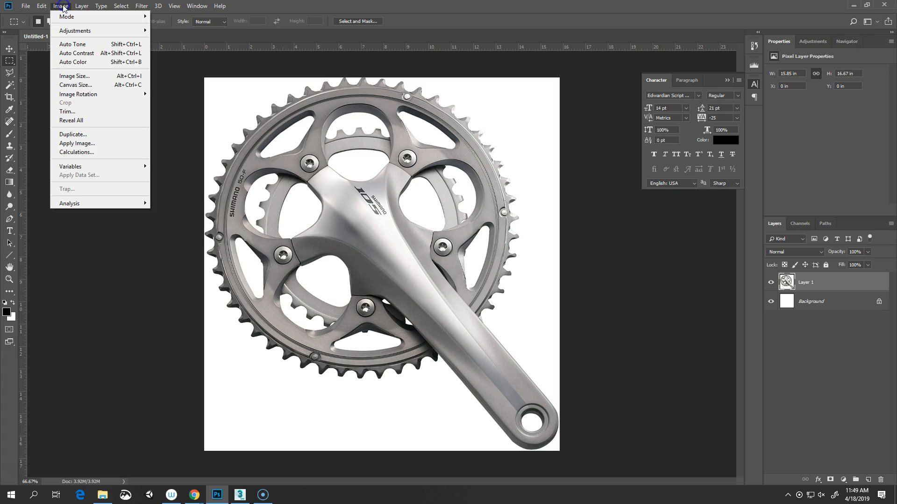
left_click(77, 85)
left_click(471, 172)
left_click(470, 164)
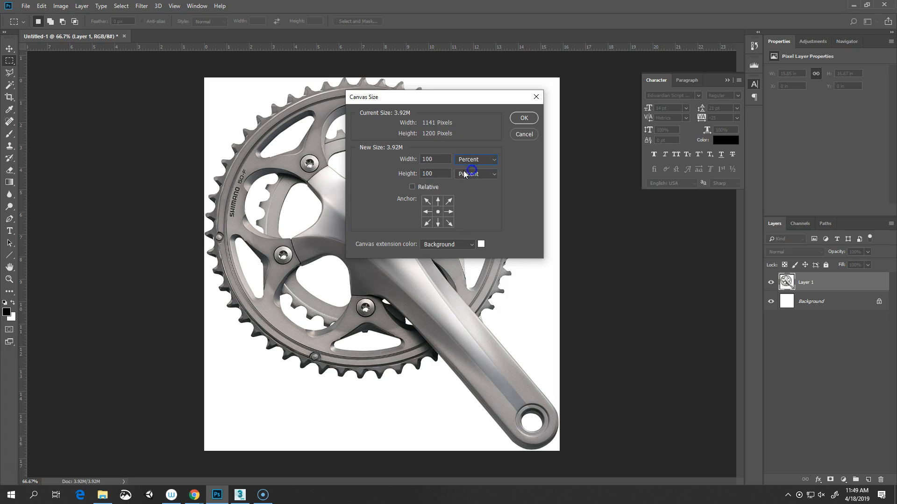
type("200")
key("Tab")
type("200")
key("Return")
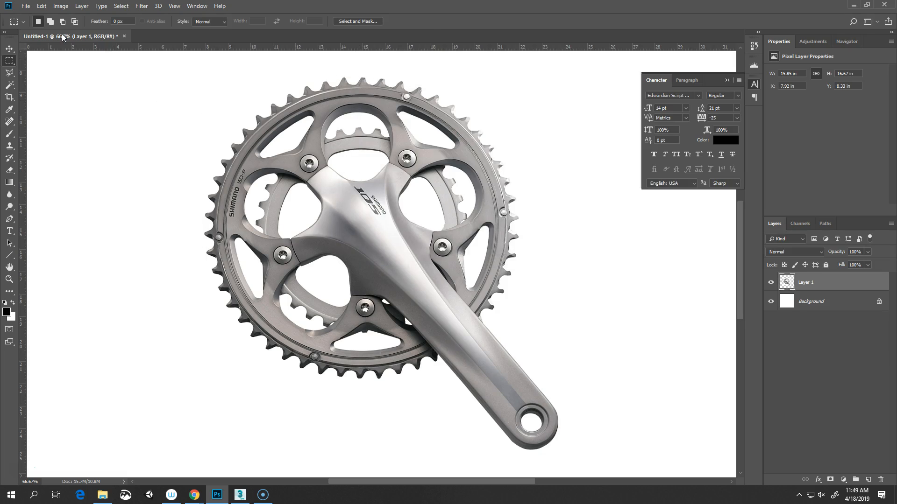
Place a vertical guide through the crankset and rotate the image layer about 41° so the crank arm hangs straight down along it
left_click(9, 49)
left_click_drag(23, 108, 381, 147)
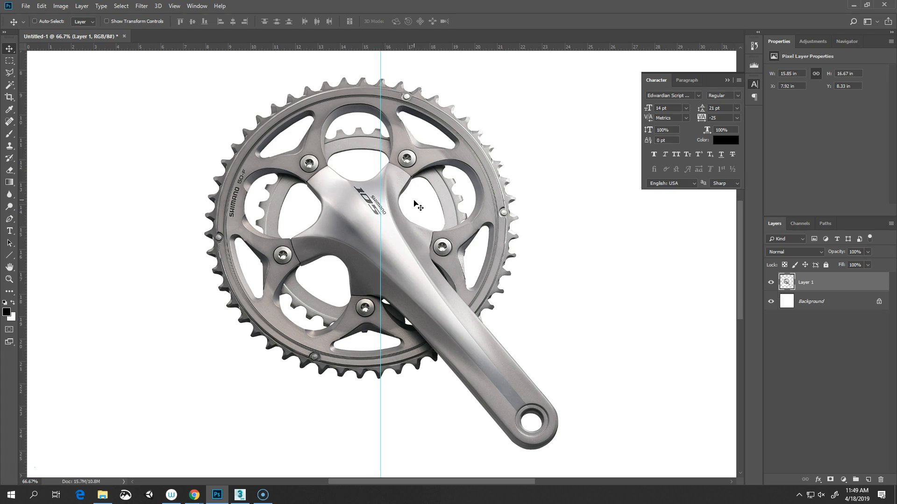
key("ctrl+t")
left_click_drag(578, 101, 608, 247)
left_click_drag(435, 296, 422, 282)
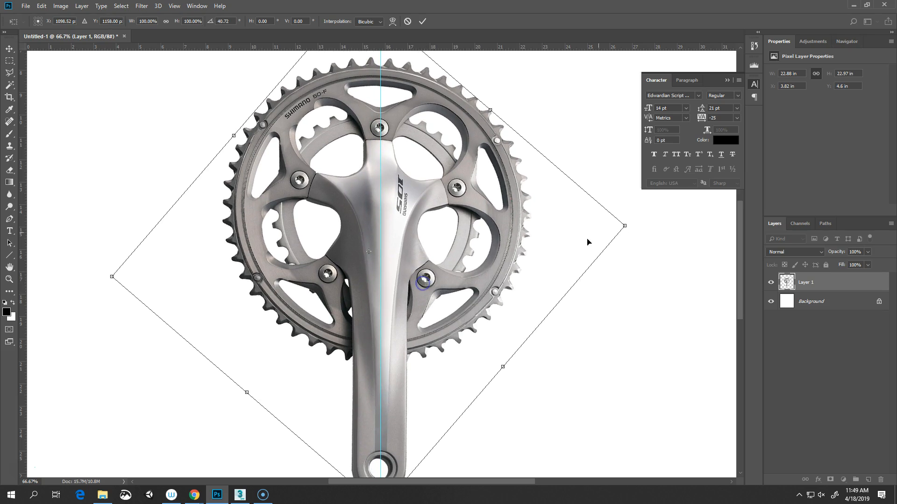
left_click_drag(652, 218, 653, 220)
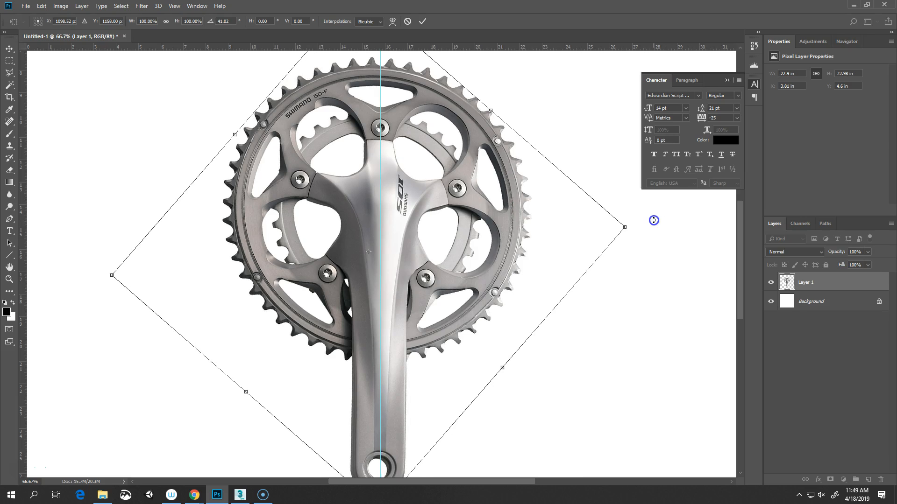
double_click(469, 241)
Frame the crankset with horizontal guides above and below it and vertical guides on both sides, leaving a small margin
scroll(472, 257, "down", 1, "alt")
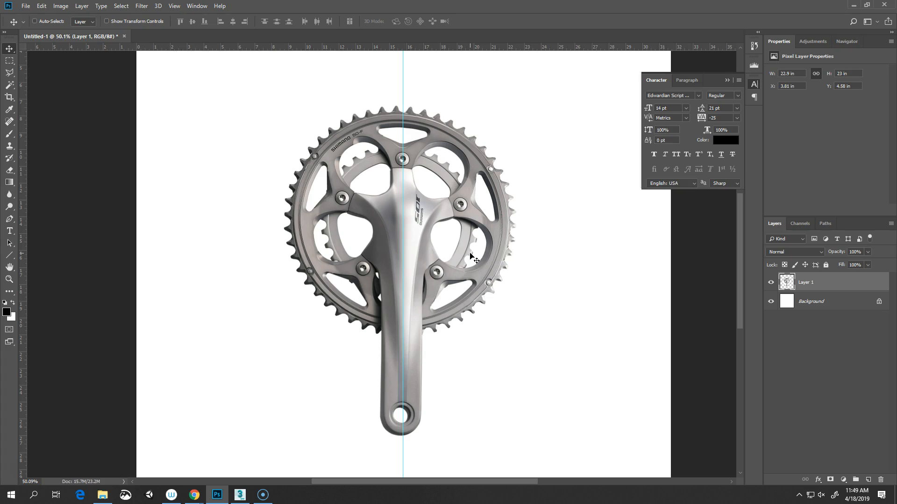
left_click_drag(392, 48, 392, 96)
left_click_drag(388, 47, 392, 446)
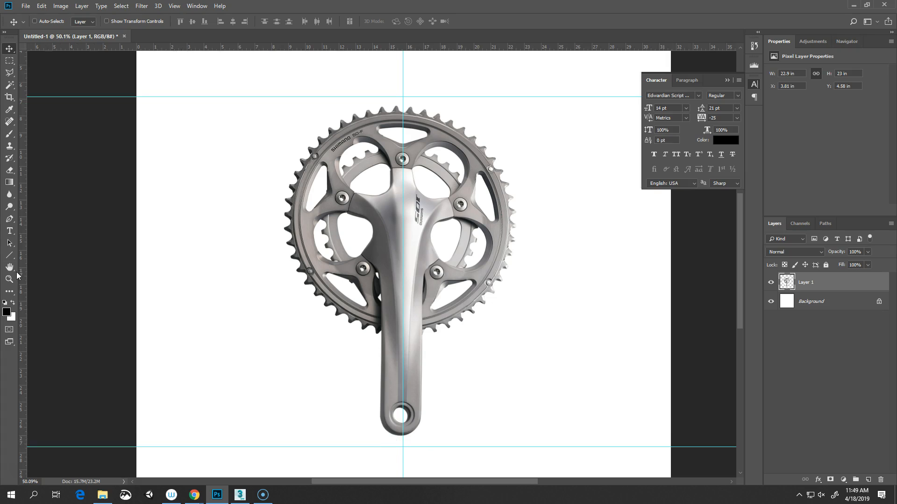
left_click_drag(20, 276, 274, 264)
left_click_drag(22, 260, 528, 280)
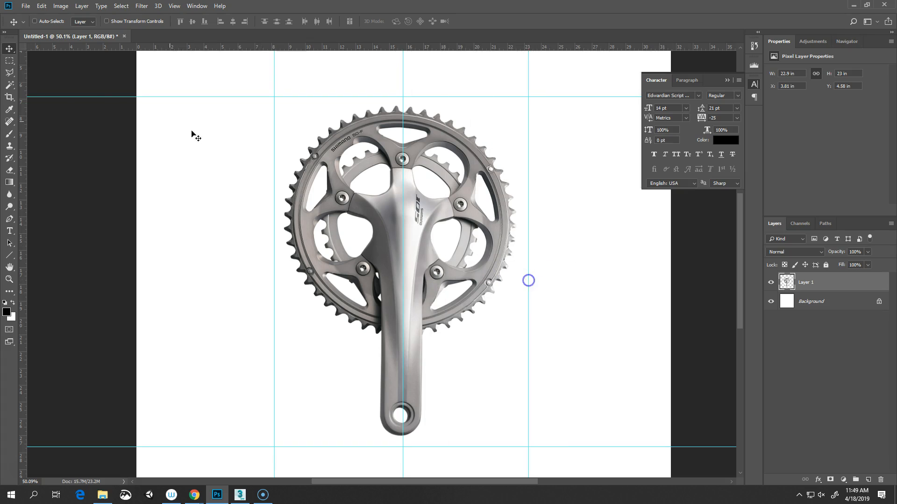
Select the rectangle enclosed by the four outer guides and crop the image to it
left_click(10, 60)
left_click_drag(274, 96, 528, 447)
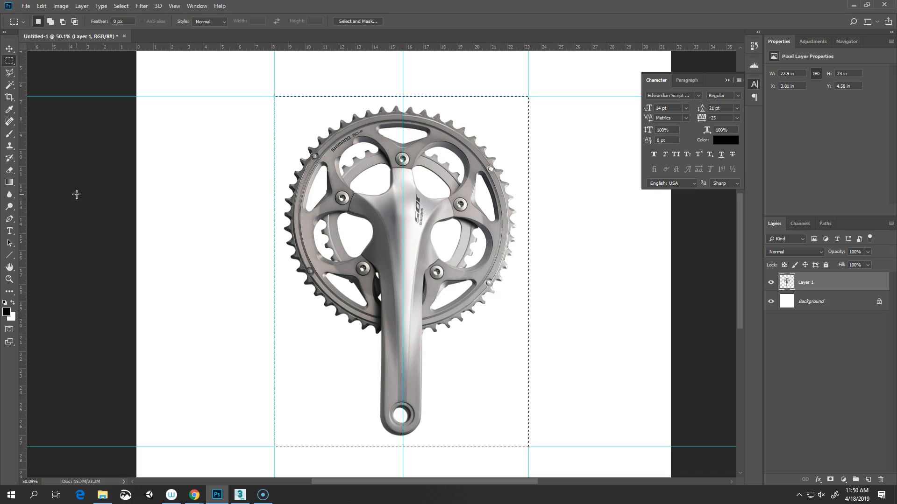
left_click(61, 6)
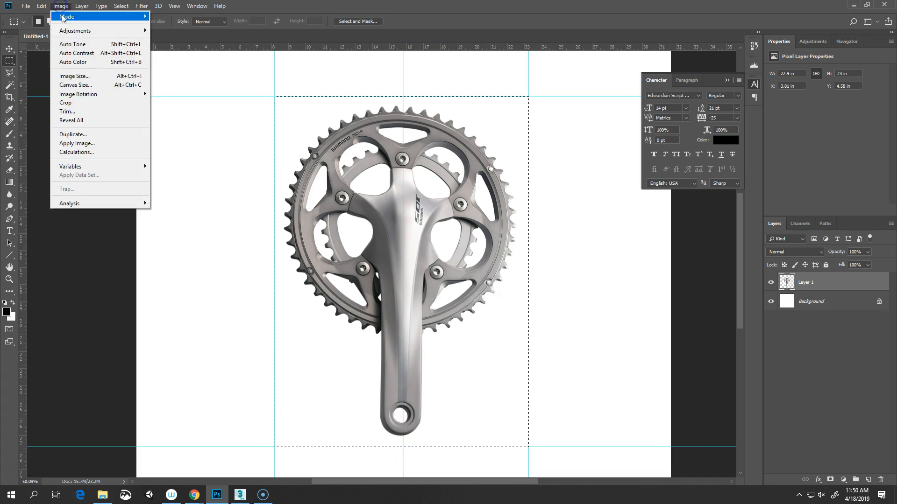
left_click(71, 103)
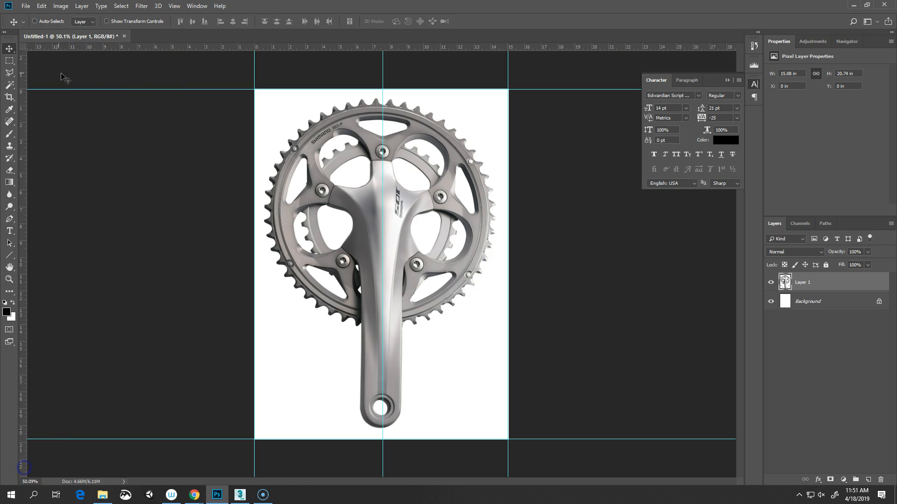
Copy the left half of the crankset up to the centre guide and paste it as a new layer
left_click(9, 63)
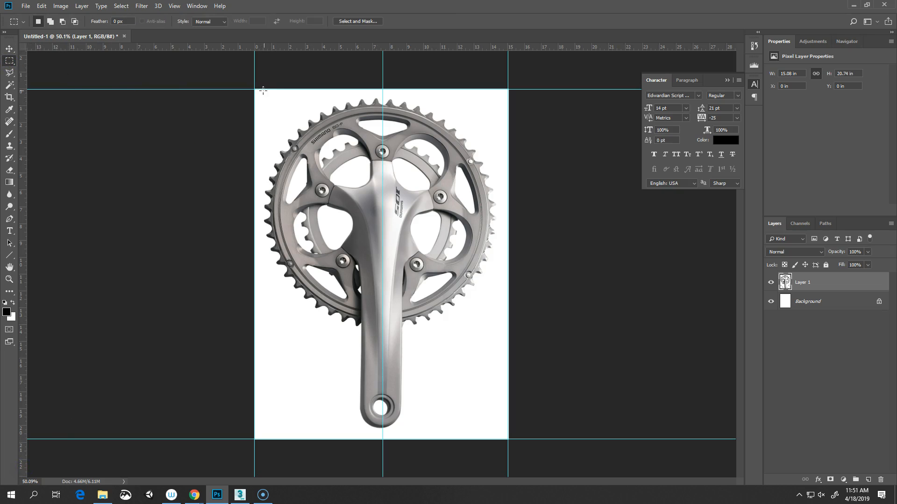
left_click_drag(237, 86, 384, 447)
key("ctrl+c")
key("ctrl+v")
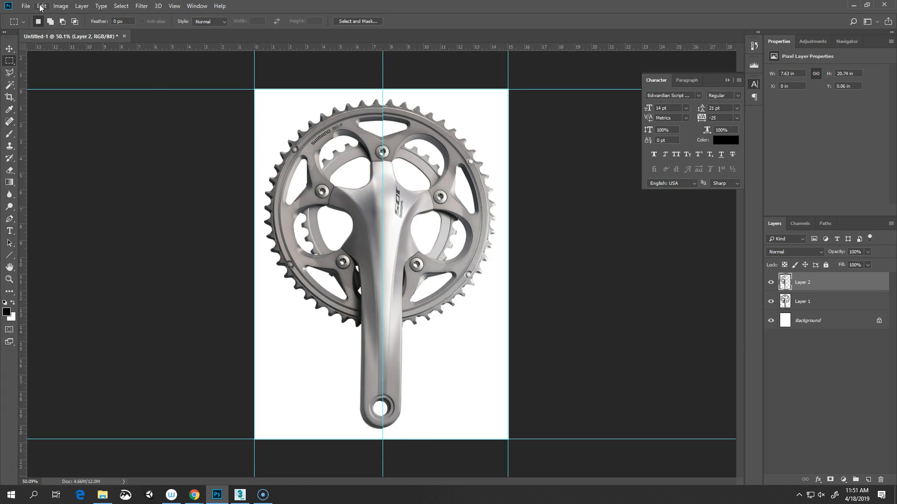
Flip the pasted half horizontally and move it over the right half of the crankset
left_click(41, 6)
mouse_move(71, 213)
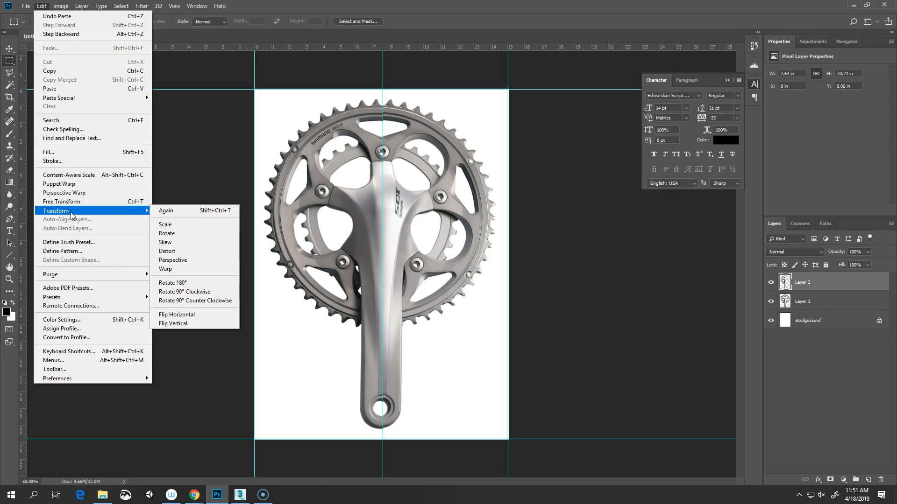
left_click(187, 314)
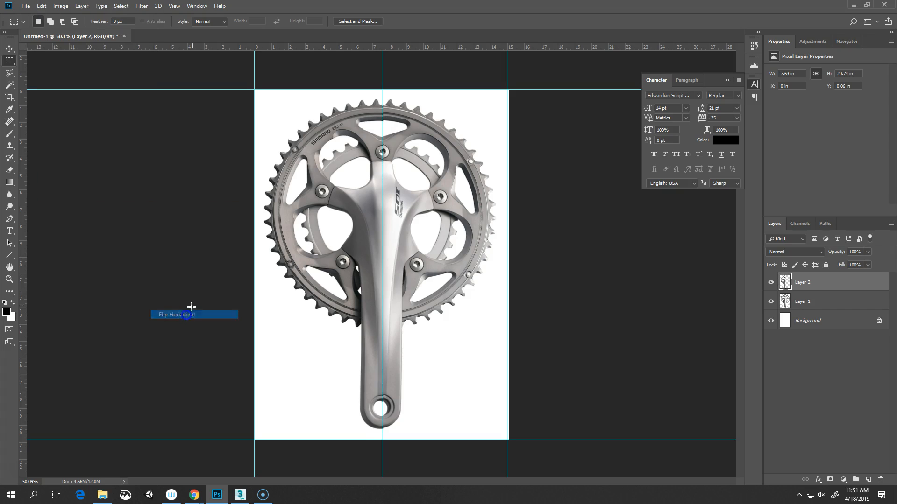
left_click(9, 48)
left_click_drag(283, 208, 413, 212)
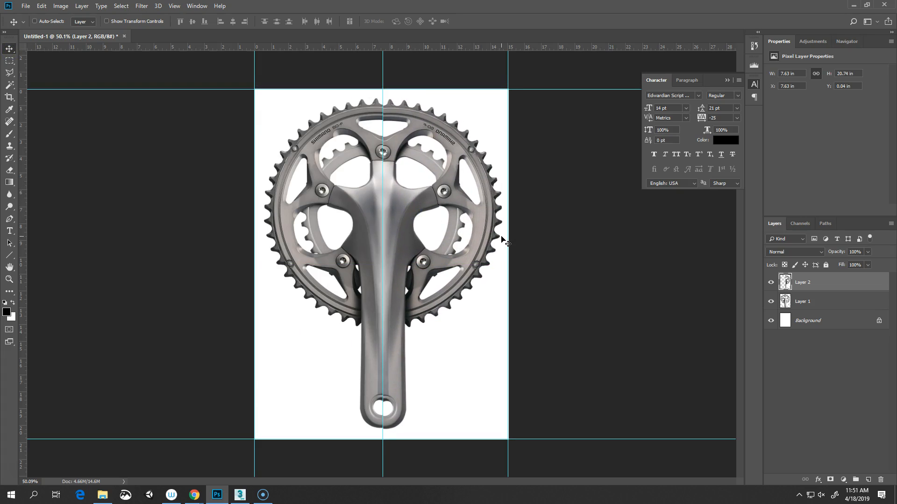
Hide the guides and nudge the mirrored half slightly up and left until it lines up with the original half
key("Up")
key("Up")
key("ctrl+semicolon")
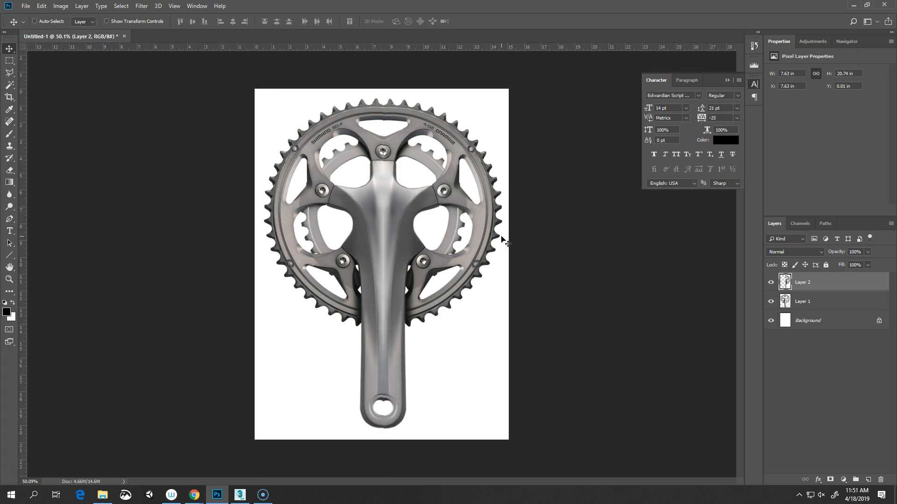
key("Up")
key("Left")
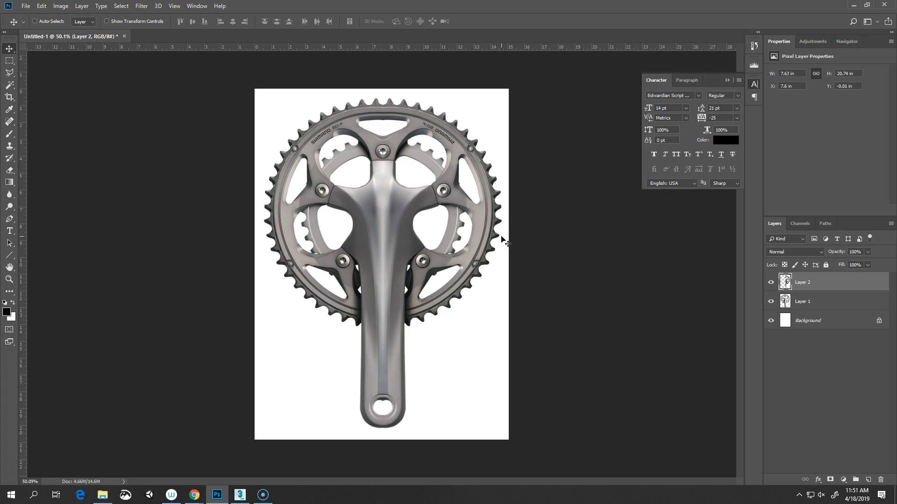
key("Left")
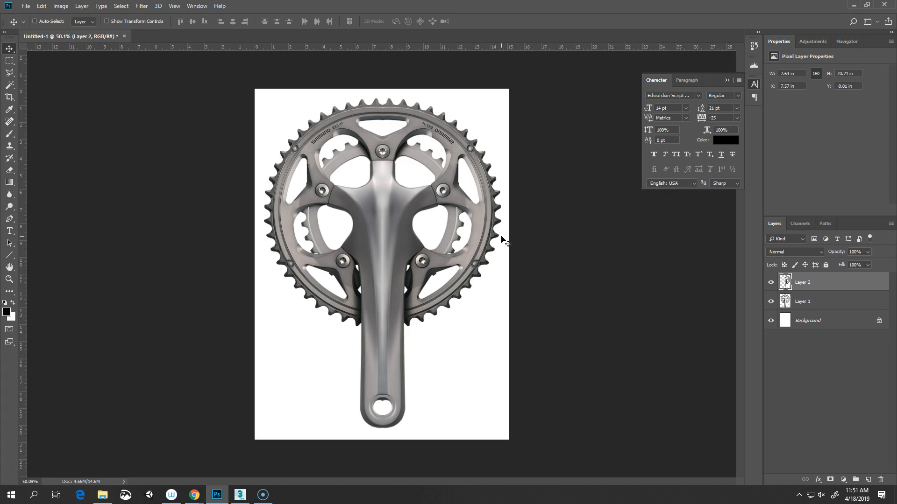
Add a new layer on top and fill it with the muted blue foreground colour #48768b
left_click(868, 480)
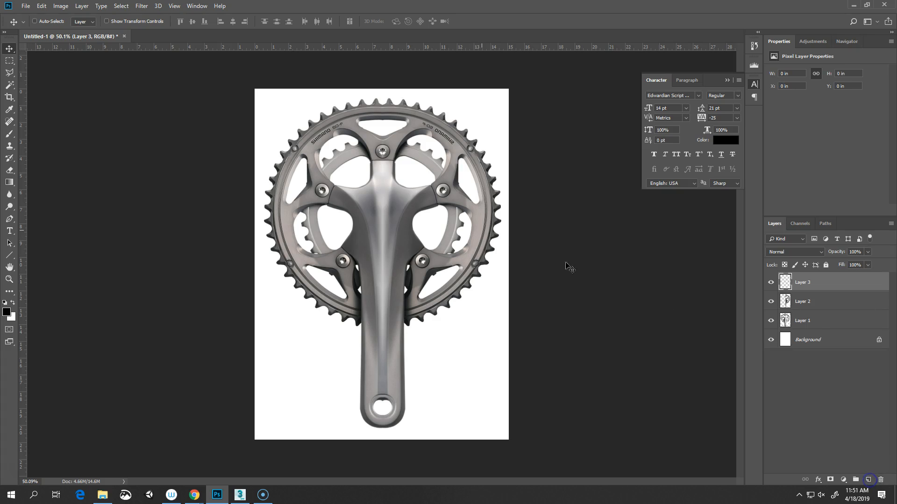
left_click(7, 314)
left_click_drag(292, 189, 292, 179)
mouse_move(245, 152)
left_mouse_down()
mouse_move(239, 146)
mouse_move(221, 180)
left_mouse_up()
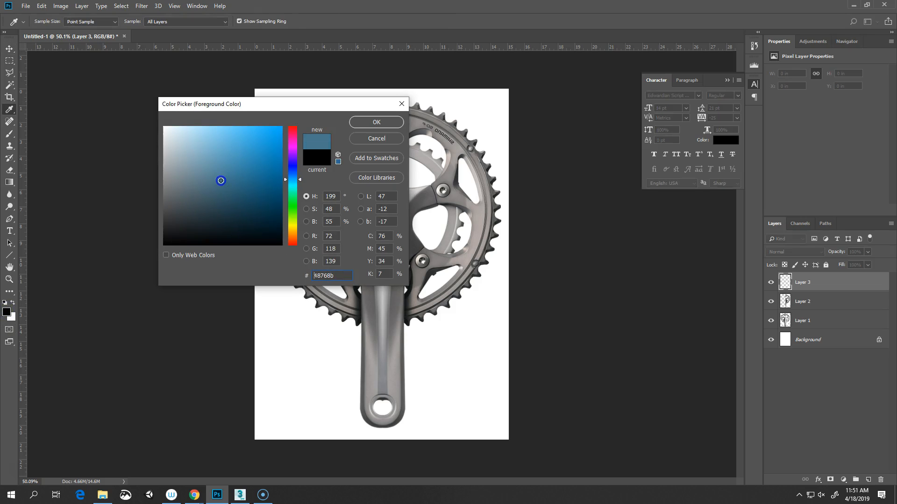
left_click(402, 104)
key("v")
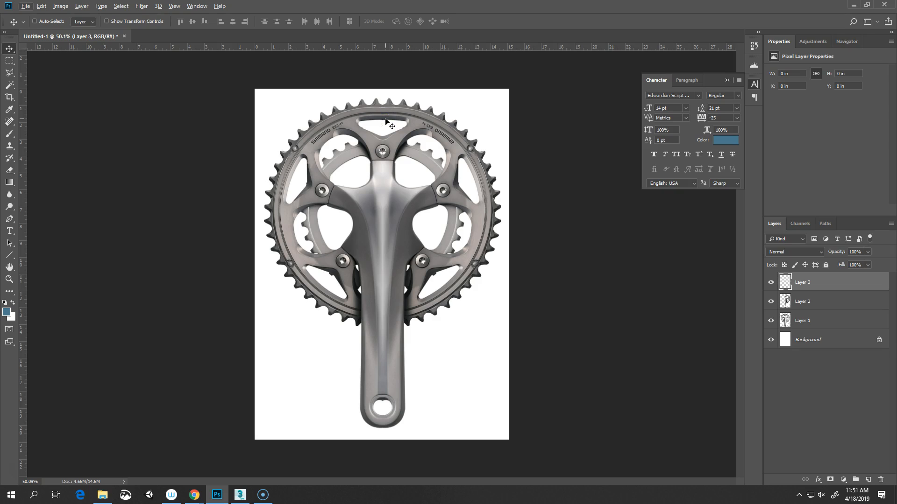
key("alt+BackSpace")
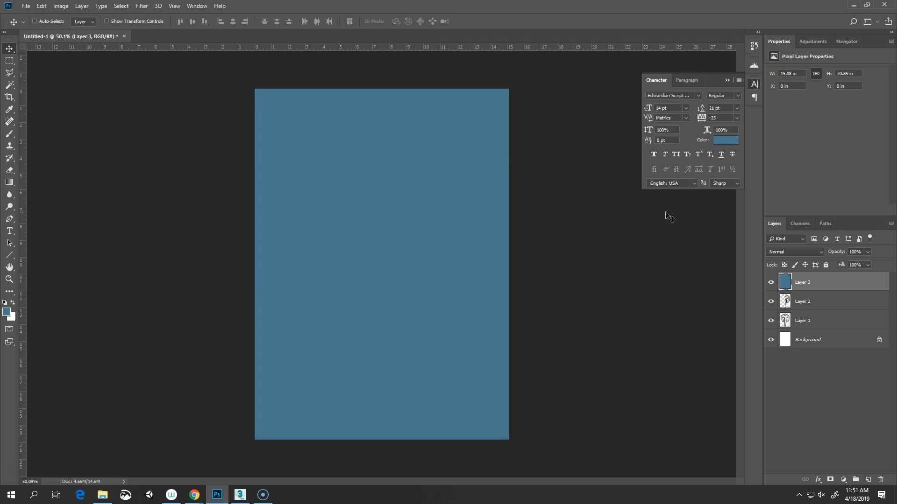
Set the blue layer's blend mode to Multiply and its opacity to 46%
left_click(784, 256)
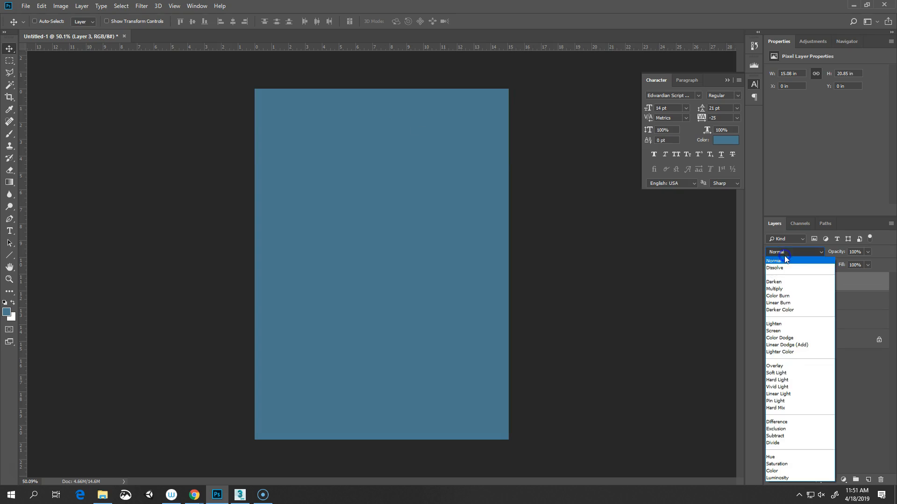
left_click(781, 290)
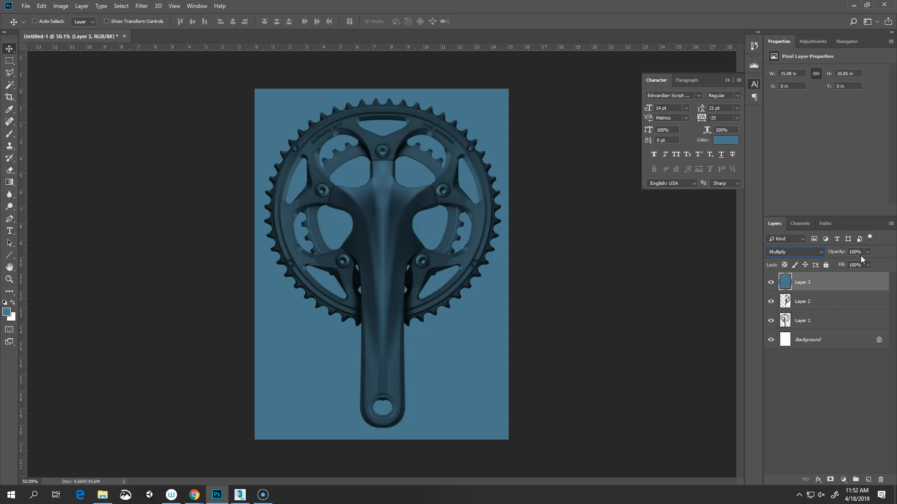
left_click_drag(866, 263, 846, 265)
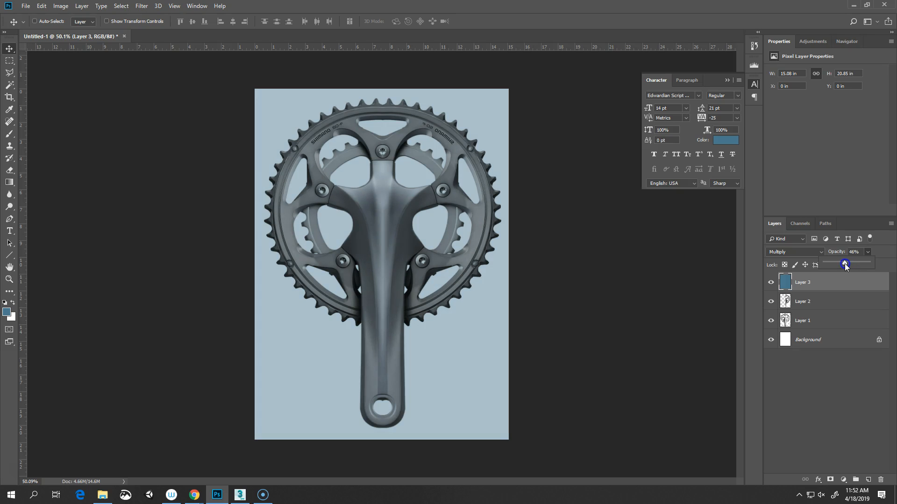
left_click(676, 303)
Start saving the document as a new file with PNG as the format
left_click(28, 6)
left_click(39, 111)
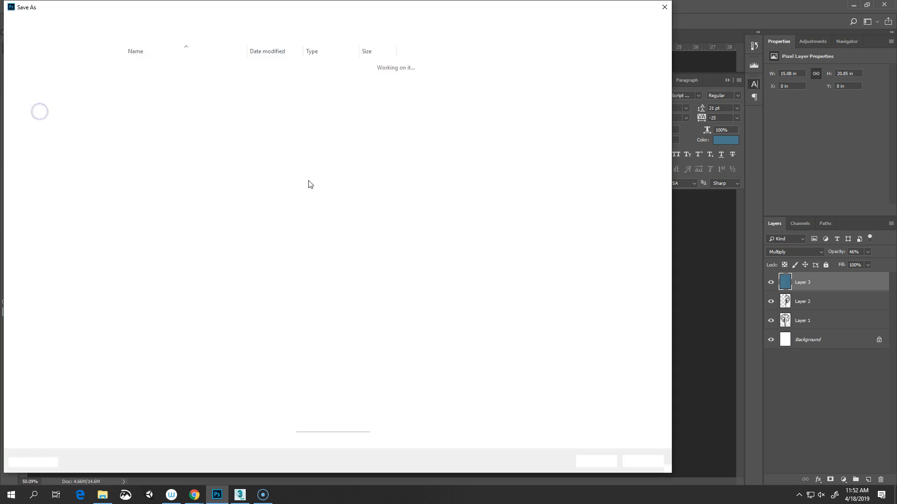
left_click(150, 390)
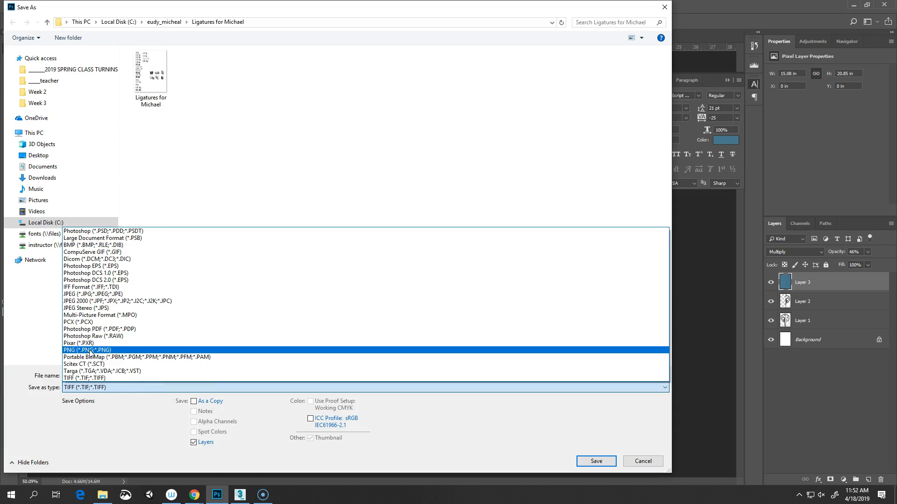
left_click(87, 350)
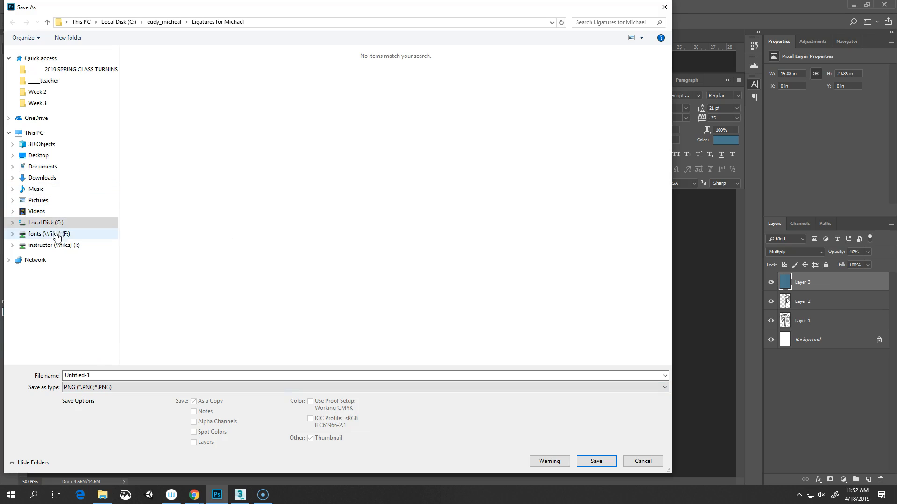
Save the PNG as "Shimano 105 Crankset reference" in the project's sceneassets\images folder, using the large file size (fastest saving) option
left_click(45, 223)
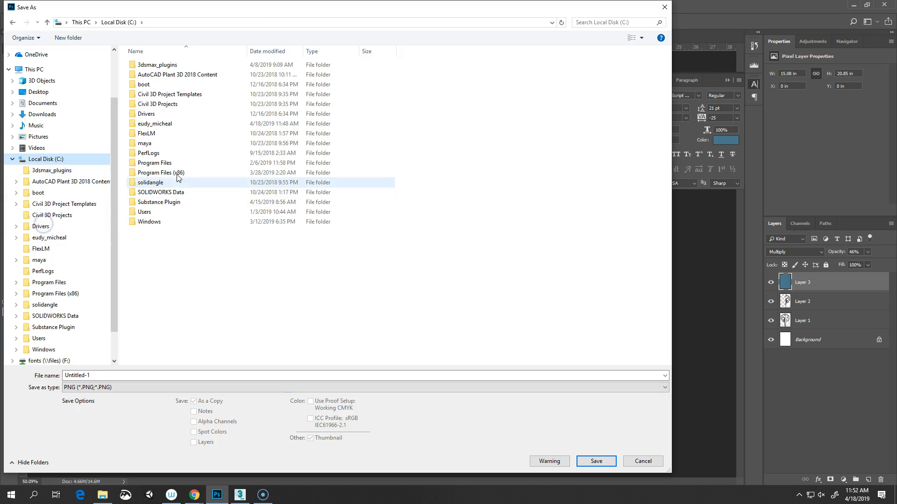
double_click(155, 123)
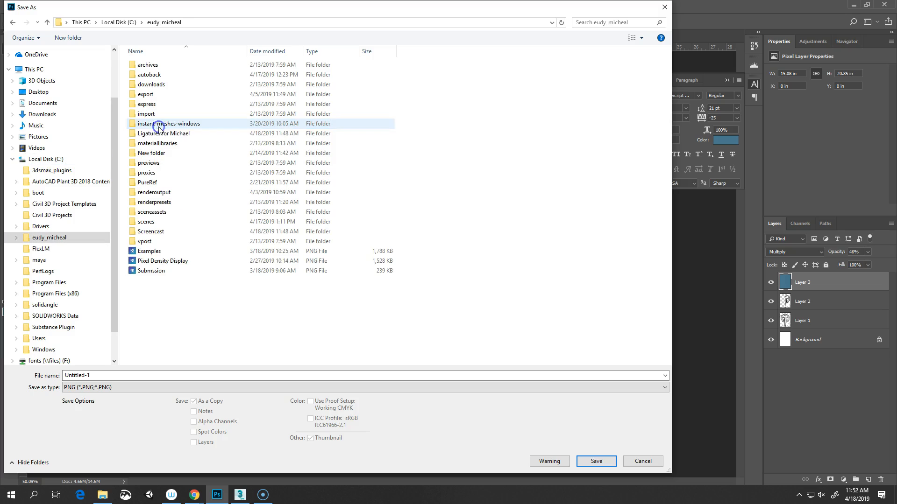
double_click(156, 212)
double_click(150, 85)
left_click(100, 375)
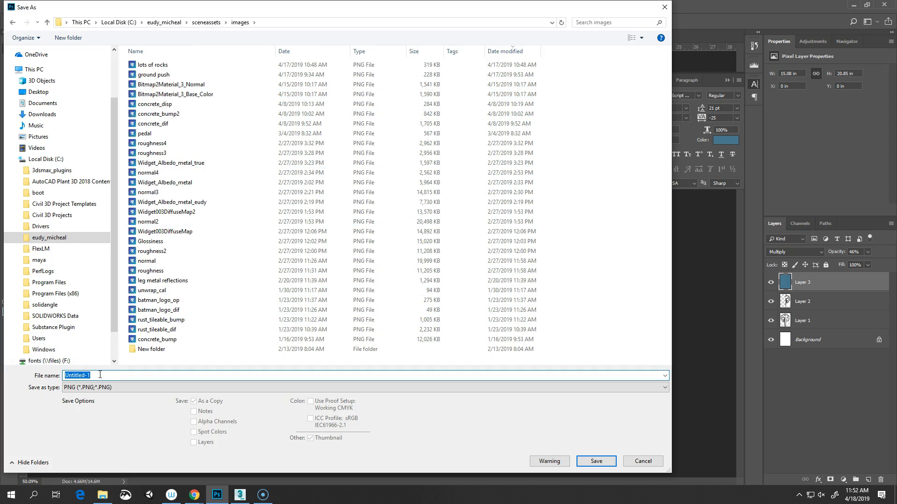
type("S")
key("Return")
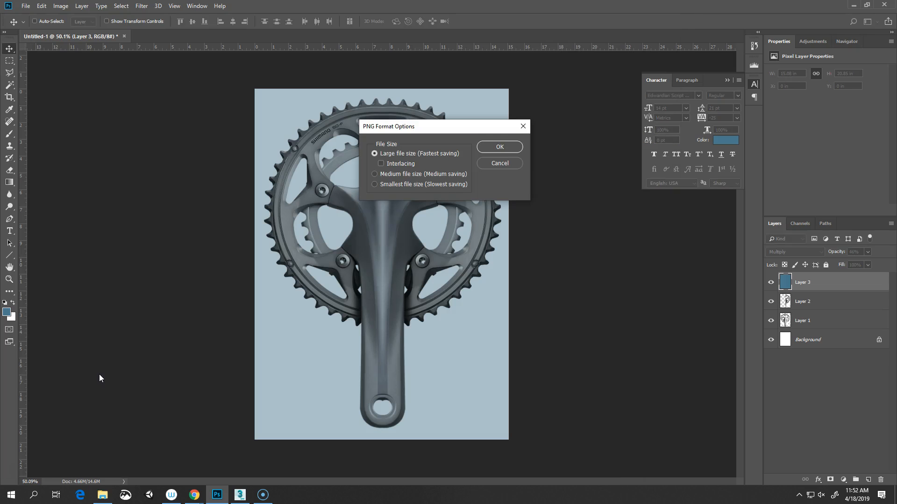
key("Return")
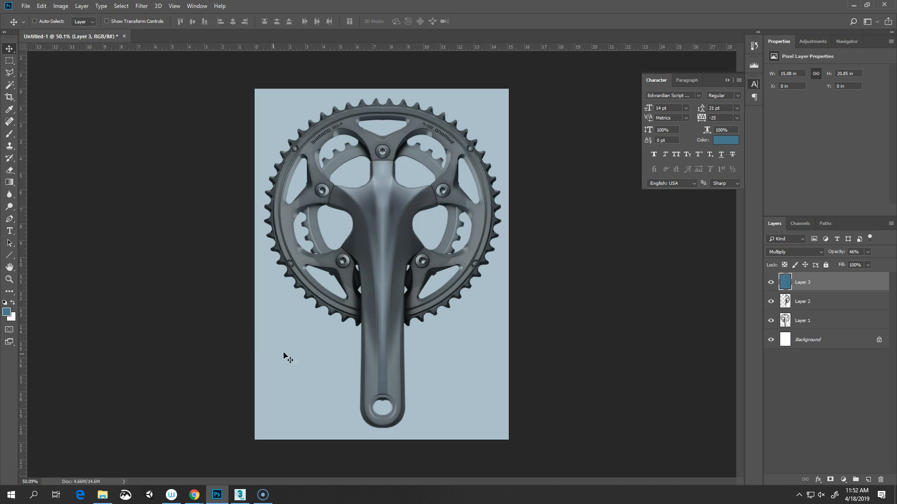
Switch to 3ds Max, maximize the Front viewport and draw a centred plane about 18'7" long and 13'5" wide
left_click(240, 494)
left_click(454, 179)
left_click(886, 477)
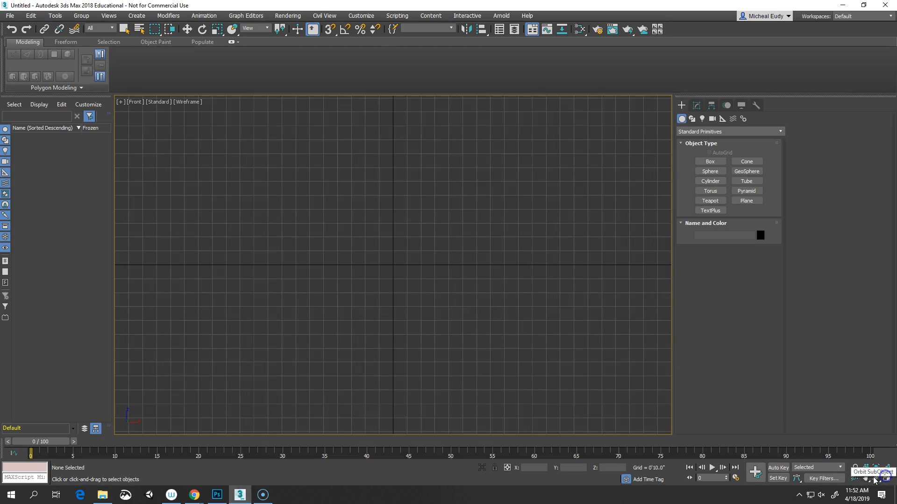
left_click(746, 200)
left_click_drag(281, 109, 505, 419)
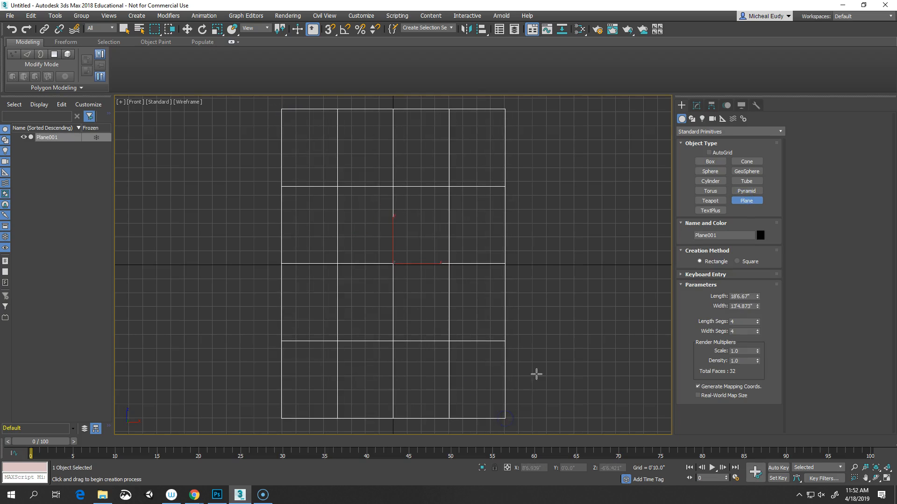
right_click(563, 339)
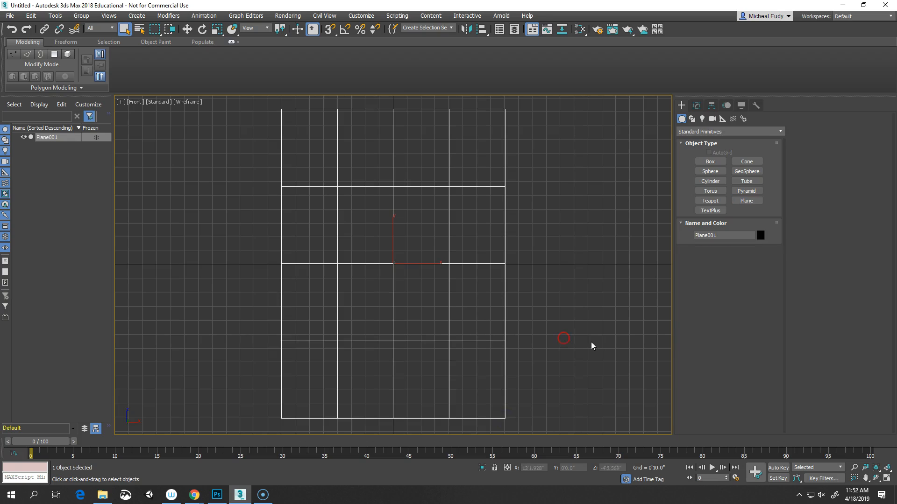
Set the plane's width and length to 1'0" each
left_click(696, 105)
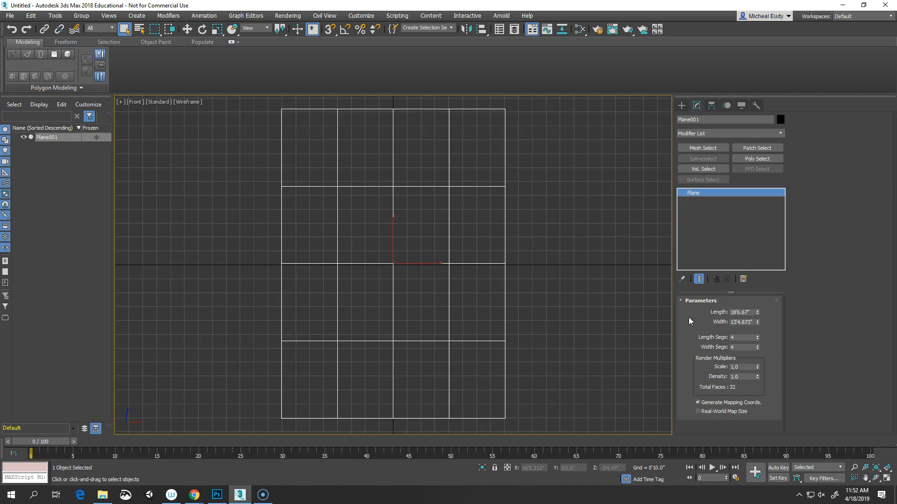
double_click(753, 322)
key("Return")
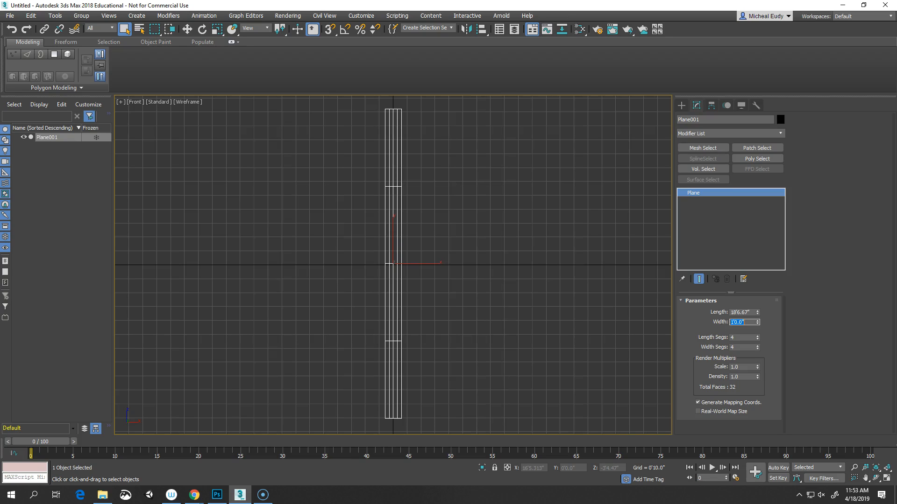
double_click(751, 312)
key("Return")
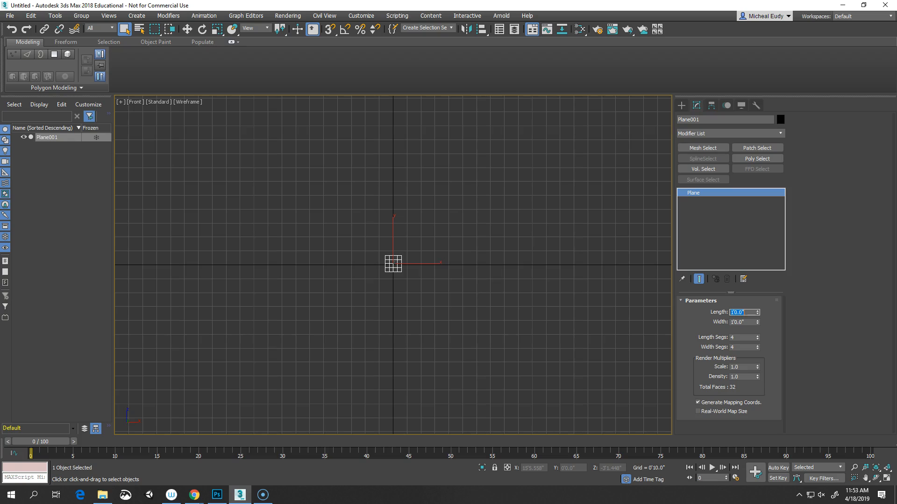
Adjust the plane to a portrait format with a length of 1'4.104" and a width of 0'10.56"
key("z")
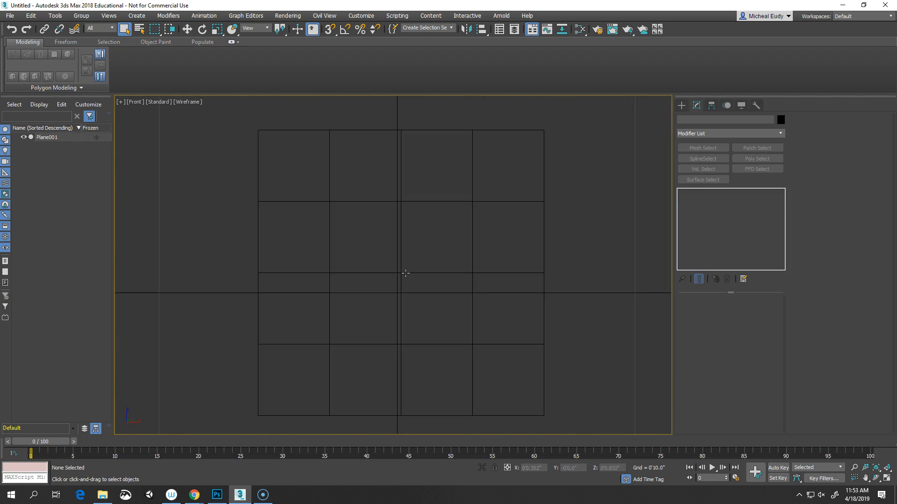
scroll(616, 323, "down", 2)
middle_click_drag(607, 324, 595, 326)
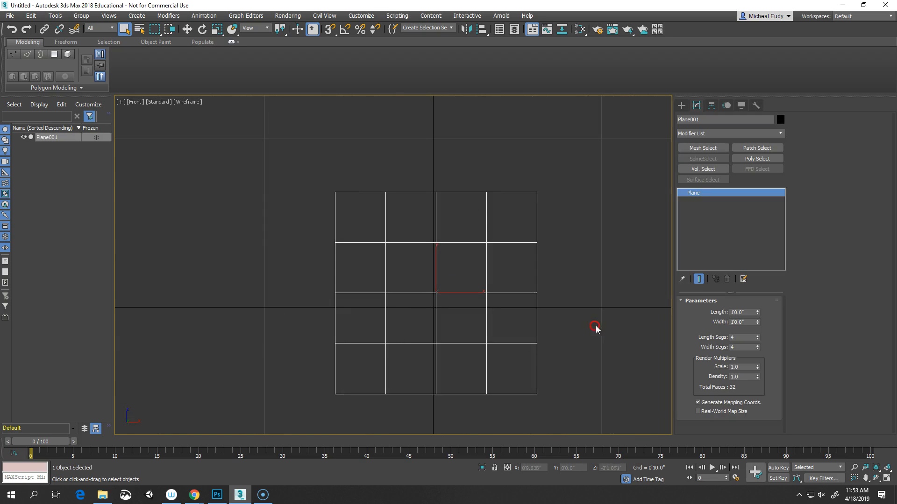
mouse_move(757, 314)
left_mouse_down()
mouse_move(756, 301)
mouse_move(757, 328)
mouse_move(757, 310)
left_mouse_up()
Move the plane to the world origin by zeroing its X, Y and Z position
right_click(576, 272)
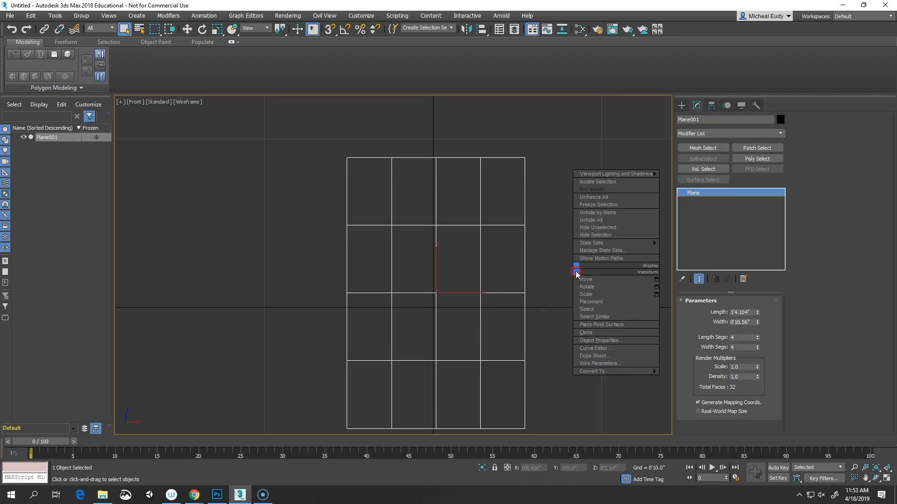
left_click(584, 280)
right_click(565, 297)
left_click(579, 305)
right_click(550, 467)
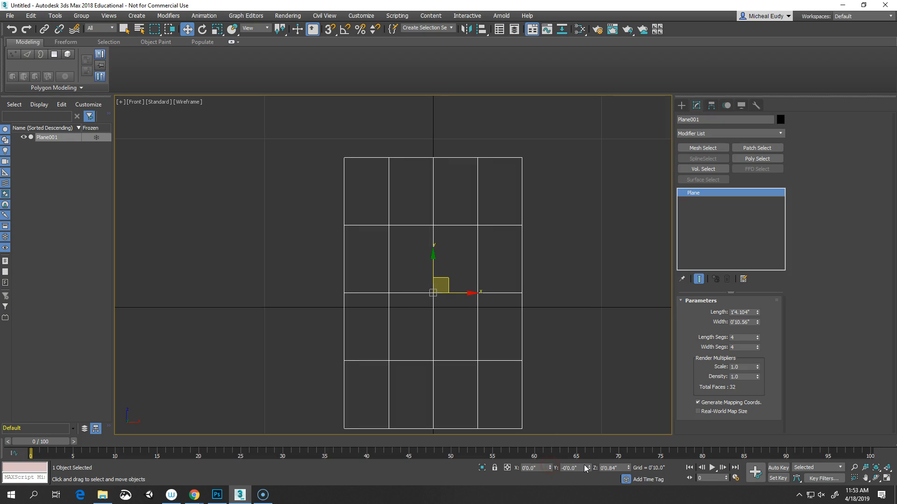
Check the scene's display units and system unit scale
left_click(356, 15)
left_click(366, 137)
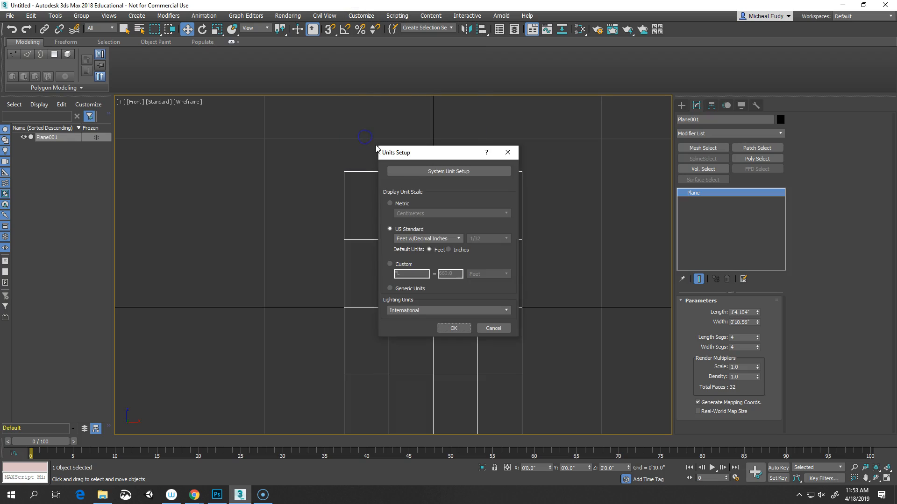
left_click(455, 172)
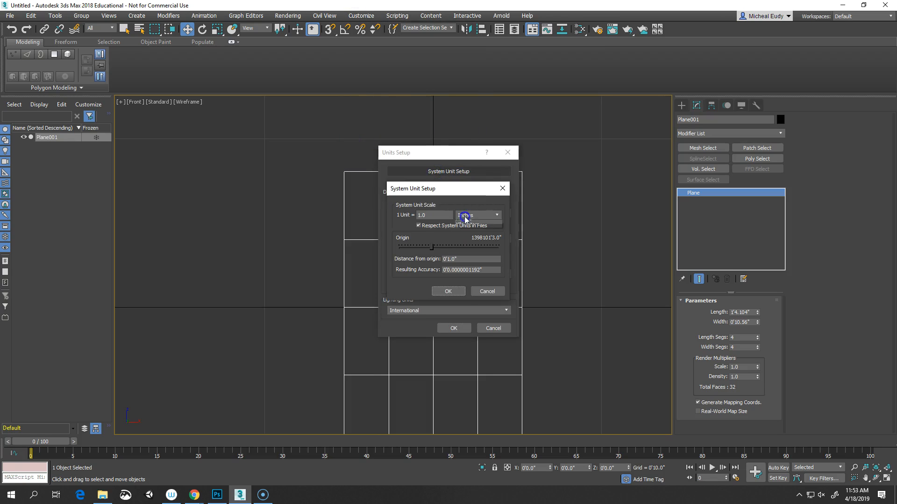
left_click(465, 215)
left_click(468, 247)
left_click(499, 189)
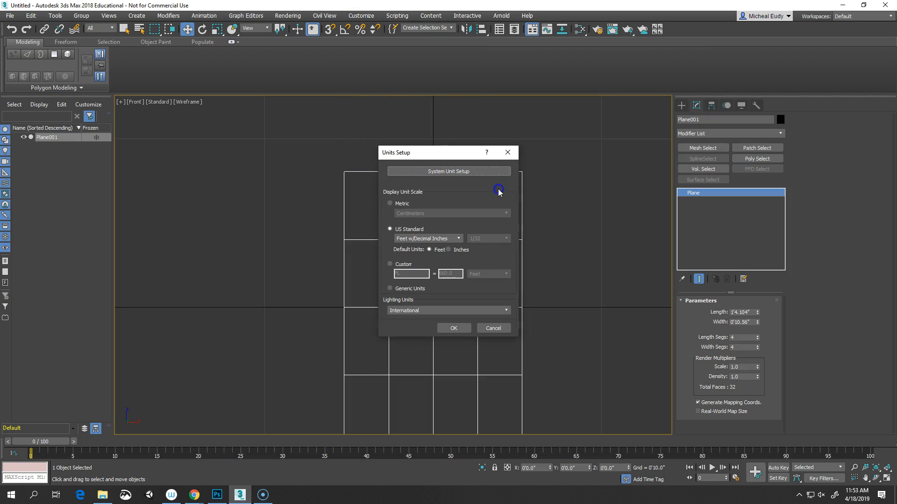
left_click(451, 329)
Reduce the plane's length and width segments to 1 each
middle_click_drag(484, 329, 517, 280)
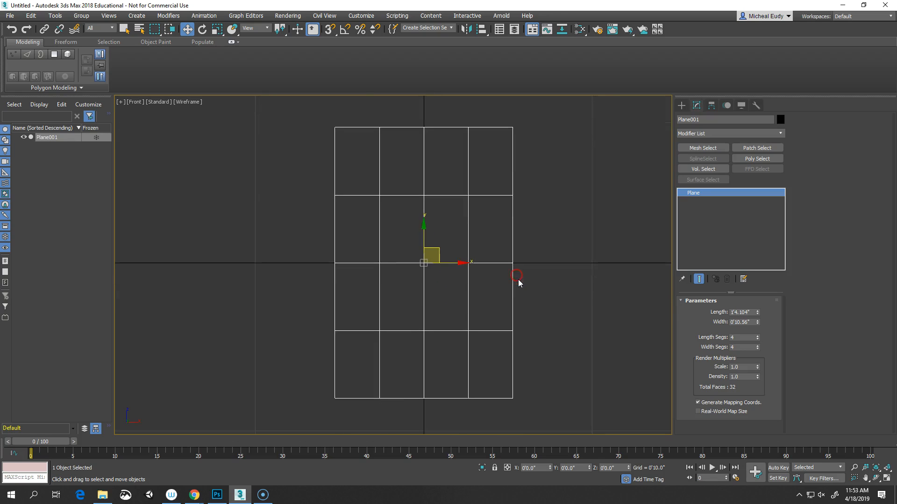
left_click(517, 280)
left_click(464, 263)
left_click_drag(758, 336, 758, 356)
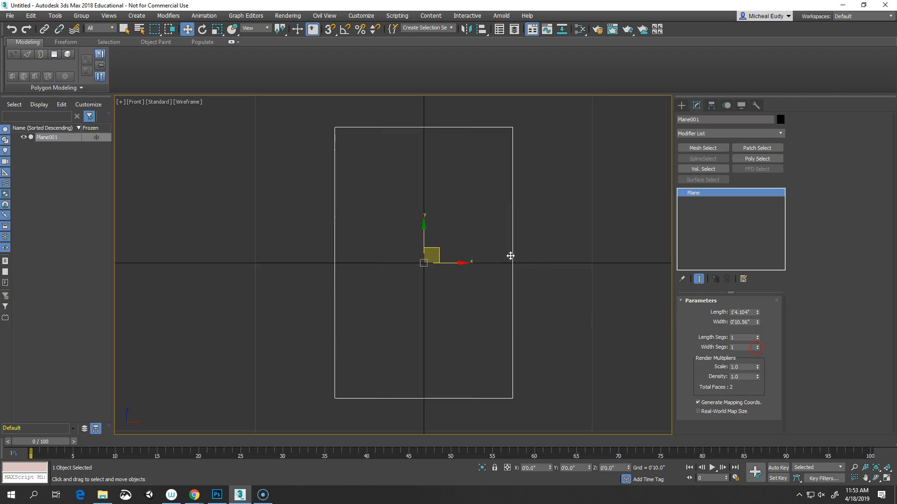
Convert the plane to an Editable Poly
right_click(447, 240)
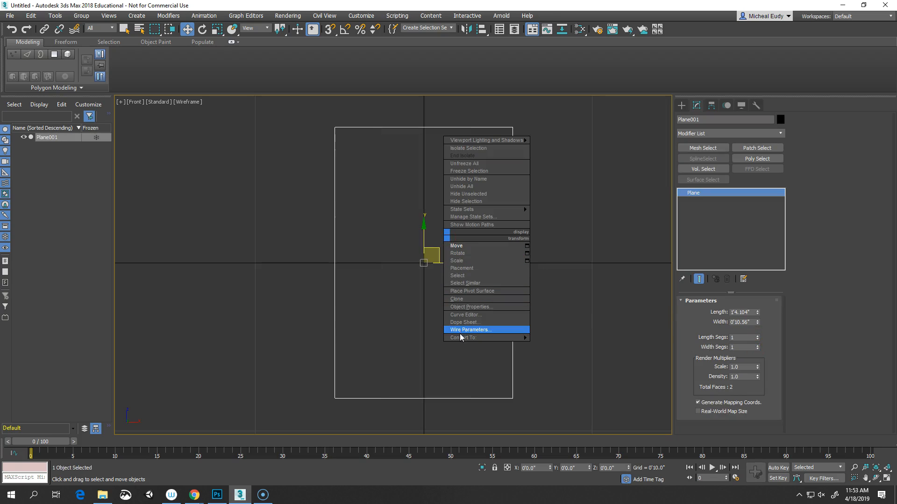
mouse_move(482, 338)
left_click(540, 345)
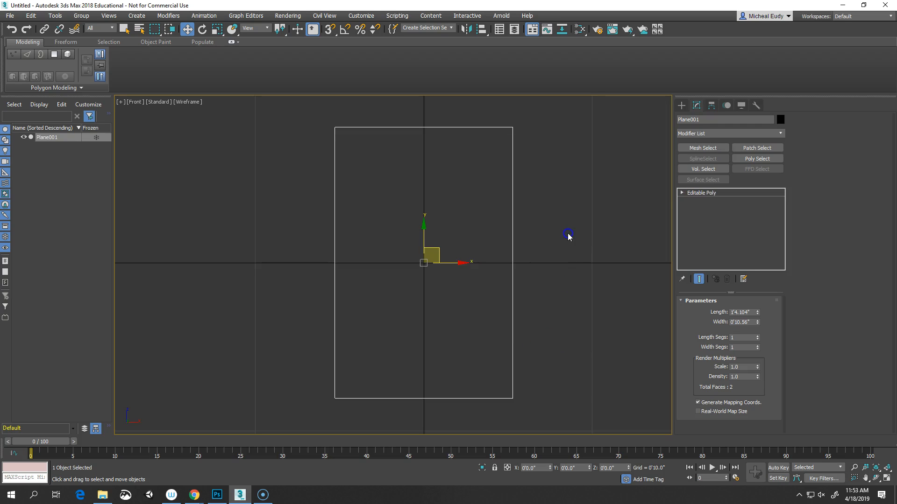
Add a UVW Map modifier with planar mapping to the plane and switch the viewport to Default Shading
left_click(776, 134)
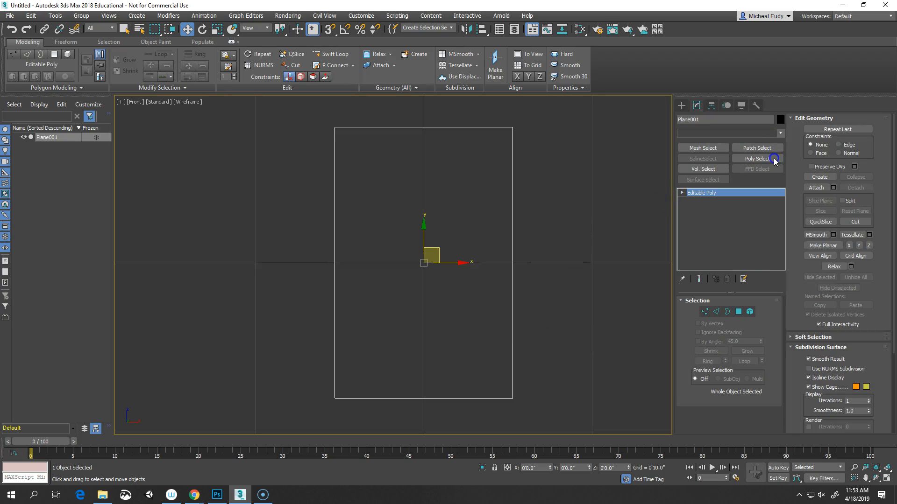
left_click_drag(780, 155, 781, 406)
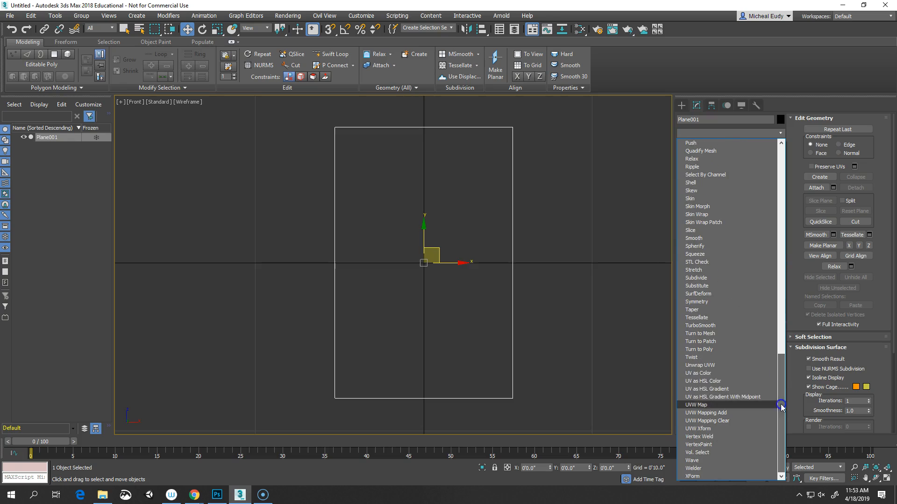
left_click(701, 402)
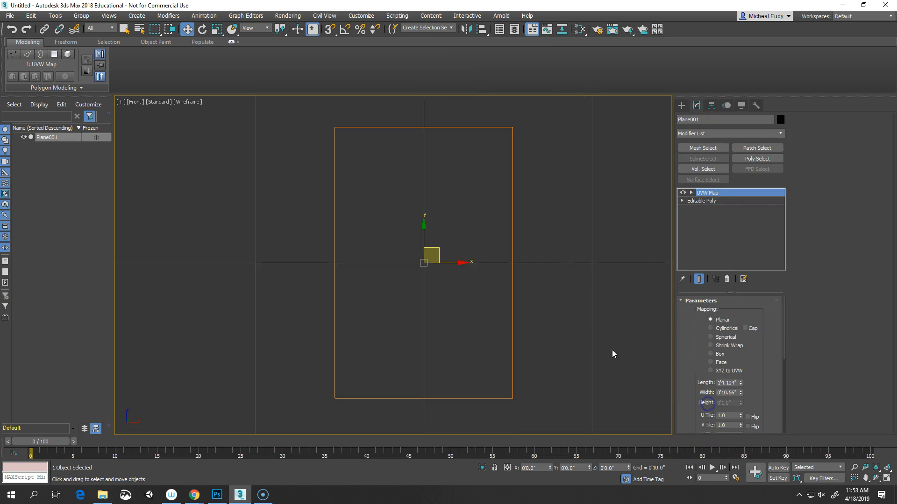
key("F3")
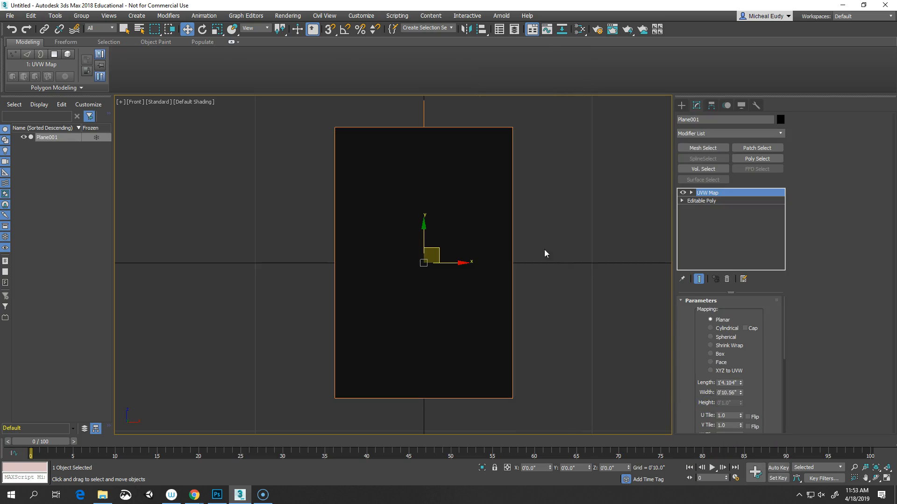
Open the Slate Material Editor and add a Standard scanline material to the node view
left_click(580, 29)
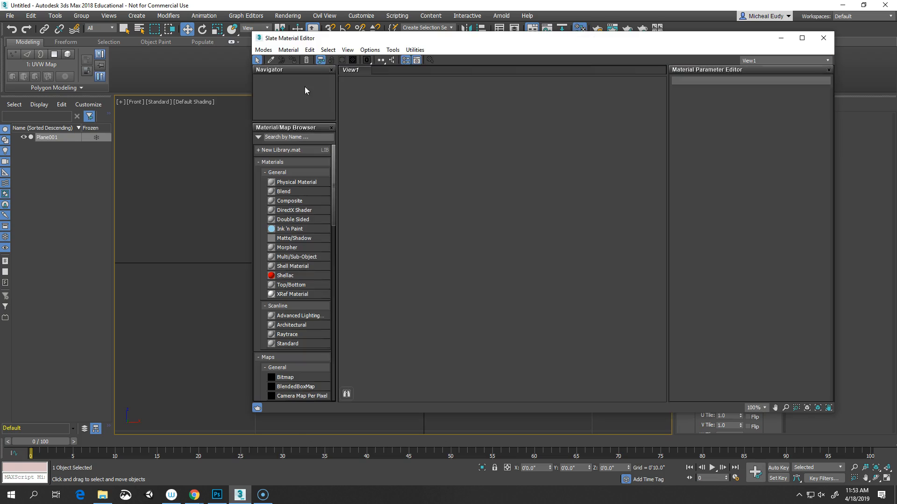
left_click_drag(333, 39, 234, 31)
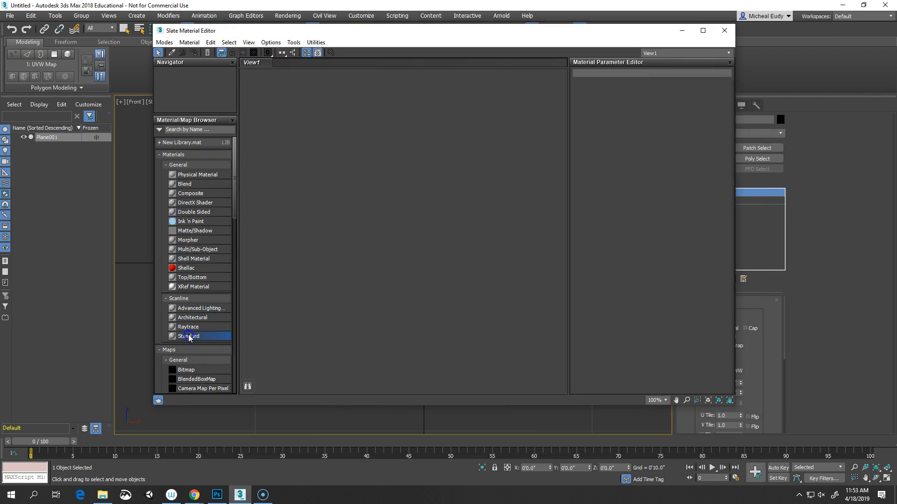
left_click_drag(189, 336, 390, 245)
right_click(381, 189)
left_click(405, 209)
Connect a Bitmap map of "Shimano 105 Crankset reference" to the material's Diffuse Color and enlarge the map node's preview
left_click_drag(373, 200, 355, 214)
mouse_move(380, 218)
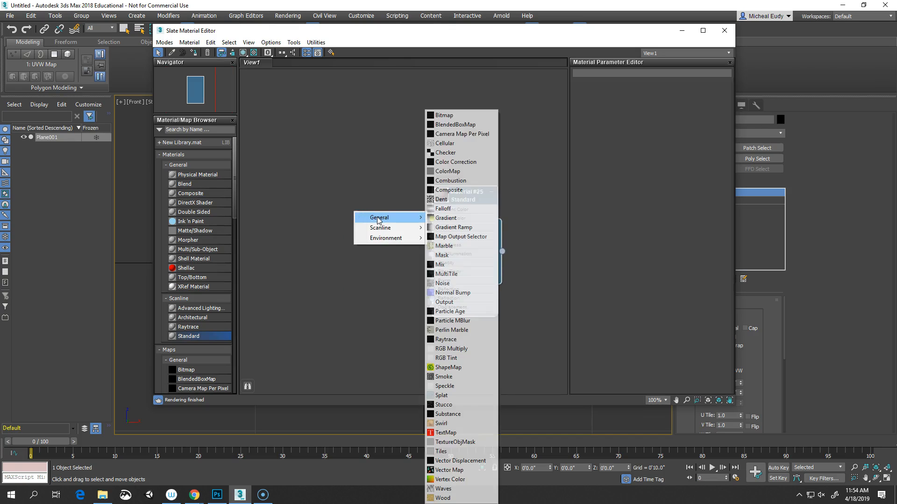
left_click(440, 116)
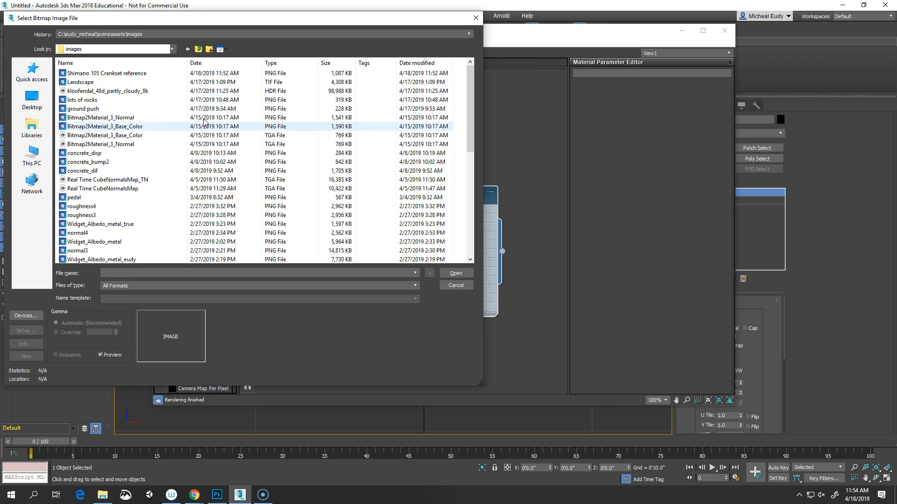
left_click(120, 74)
left_click(453, 272)
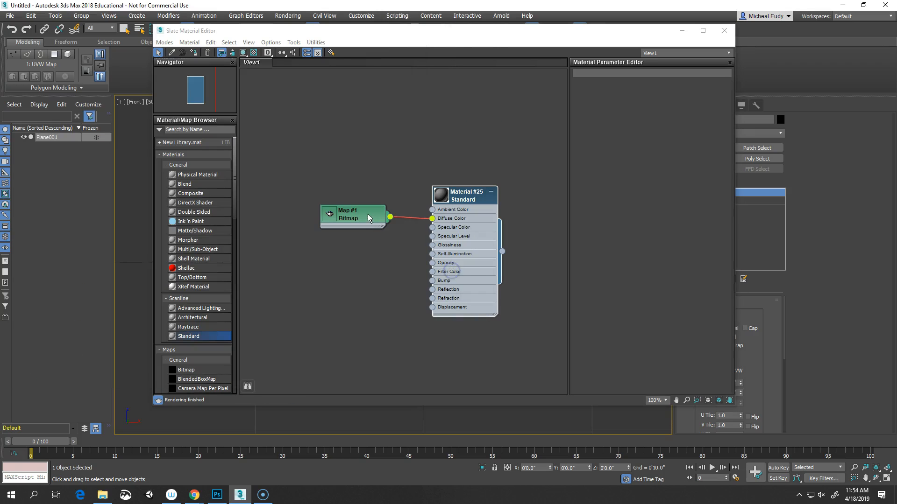
double_click(331, 215)
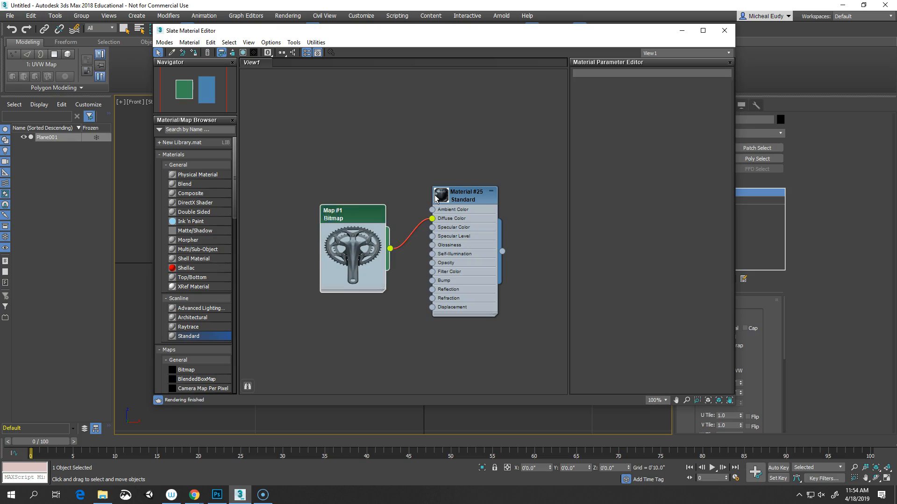
Enlarge the material node's preview, open the Bitmap map's parameters and show the map shaded in the viewport
double_click(439, 196)
left_click_drag(466, 196, 458, 186)
double_click(368, 201)
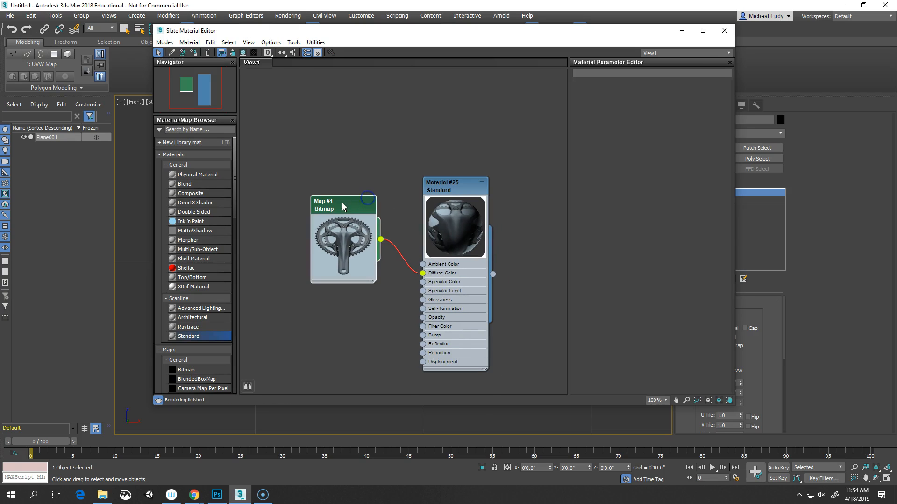
left_click(243, 52)
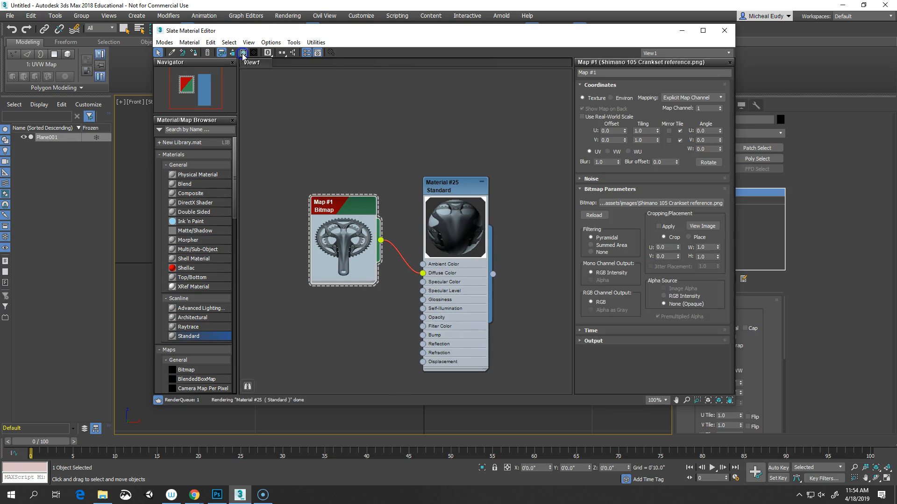
Rename the Standard material "Tracing" and close the Slate Material Editor
left_click_drag(537, 35, 431, 140)
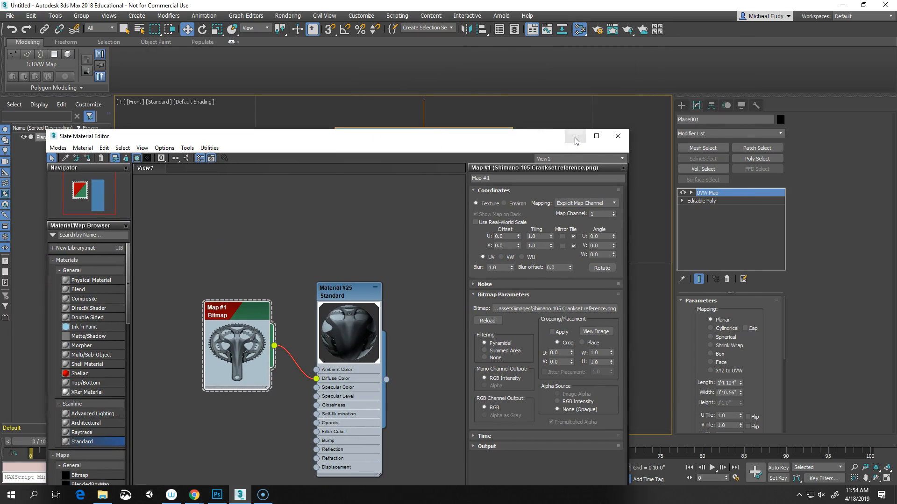
double_click(329, 292)
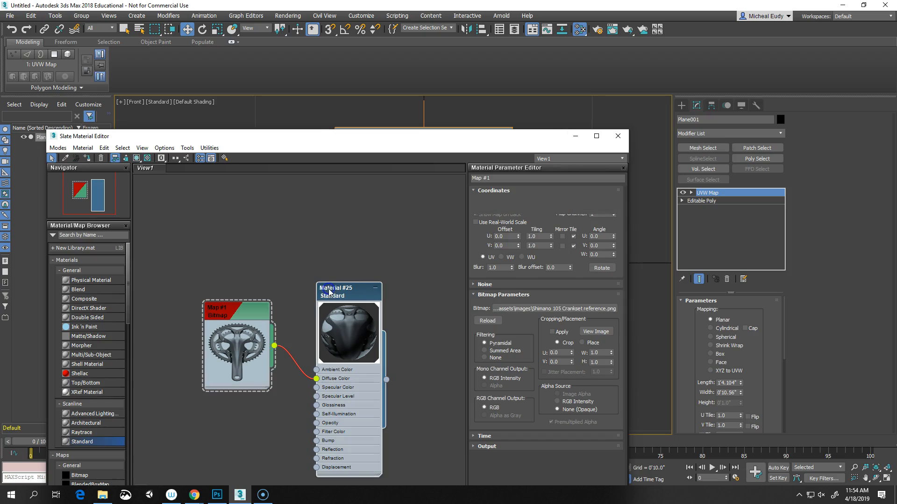
left_click(510, 180)
type("Tracing")
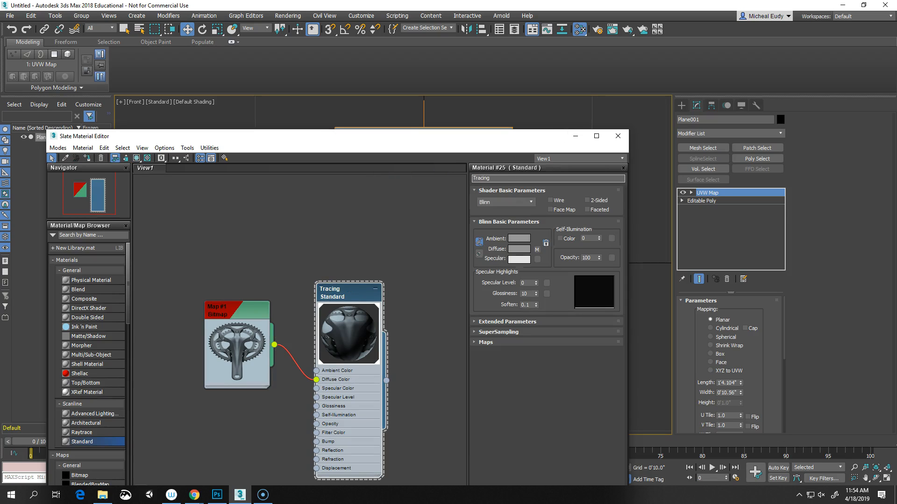
left_click(617, 136)
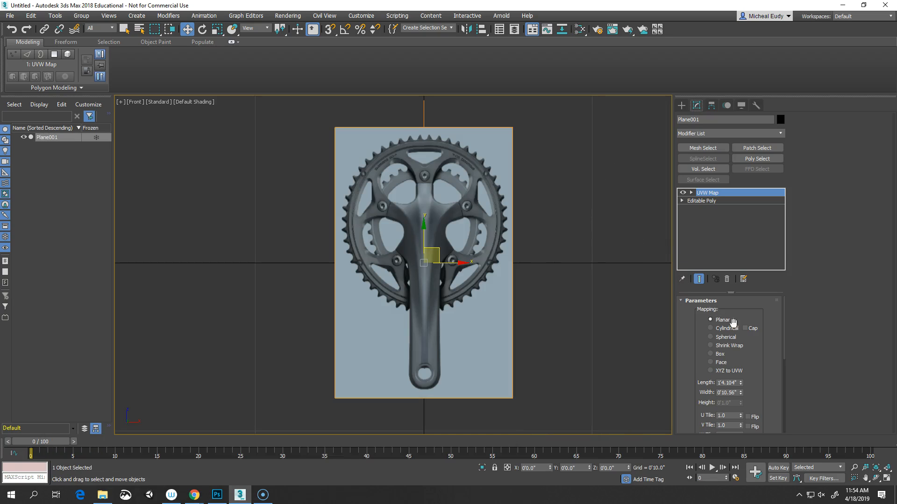
Bitmap Fit the plane's UVW mapping to the "Shimano 105 Crankset reference" image
left_click_drag(770, 396, 763, 214)
left_click(709, 351)
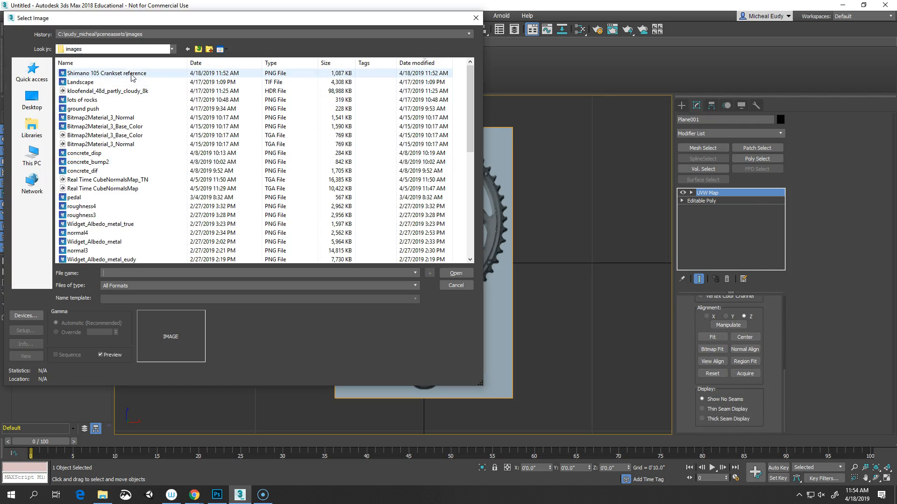
left_click(132, 75)
left_click(451, 273)
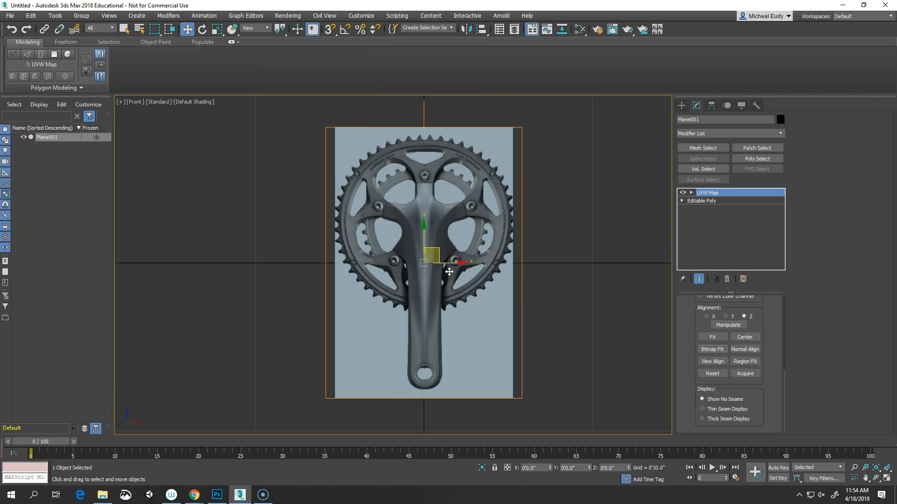
Move the plane's right edge to about X 5.66" and its left edge to about X -5.61" in the Editable Poly
left_click(698, 200)
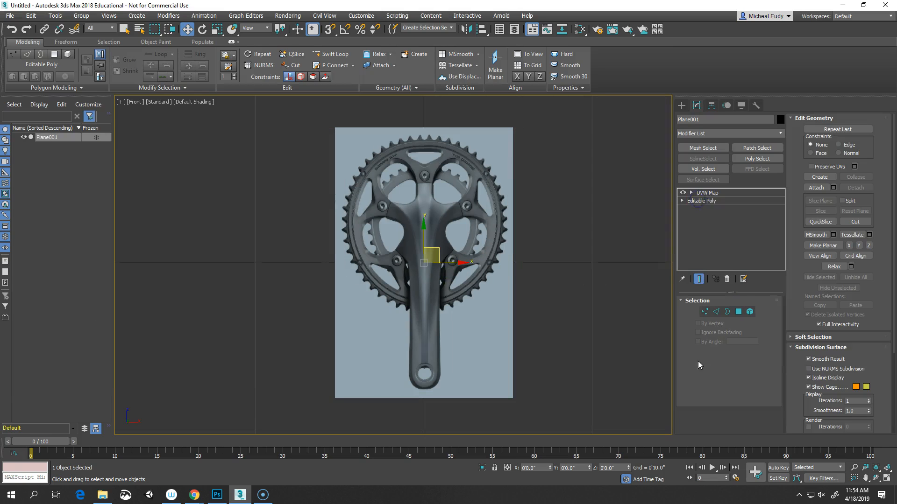
left_click(716, 312)
left_click(513, 276)
left_click_drag(535, 263, 547, 264)
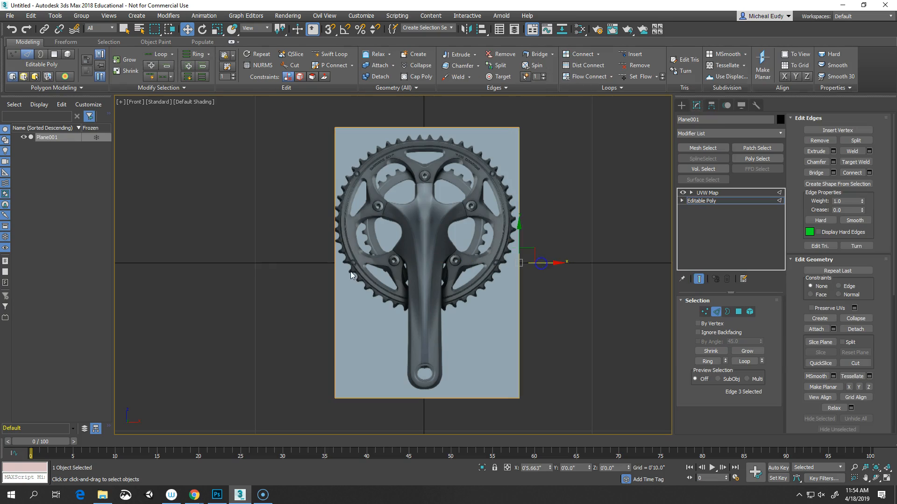
left_click(333, 275)
left_click_drag(353, 262, 343, 262)
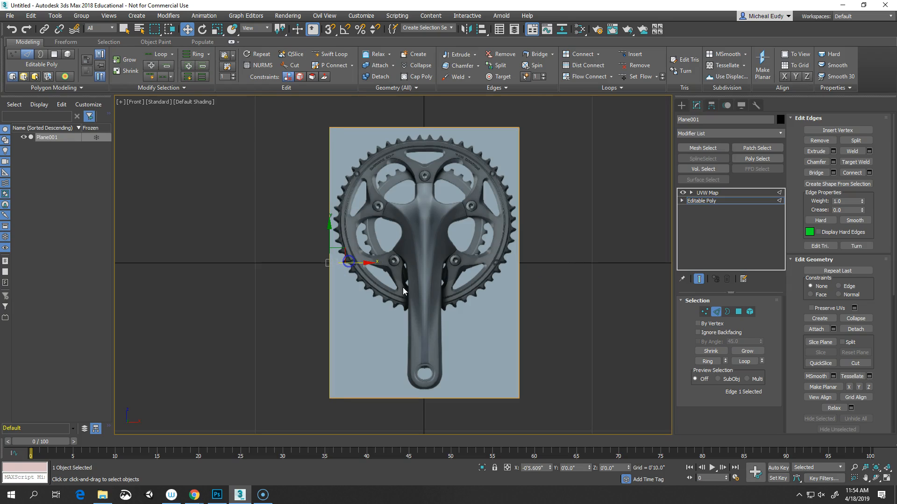
key("2")
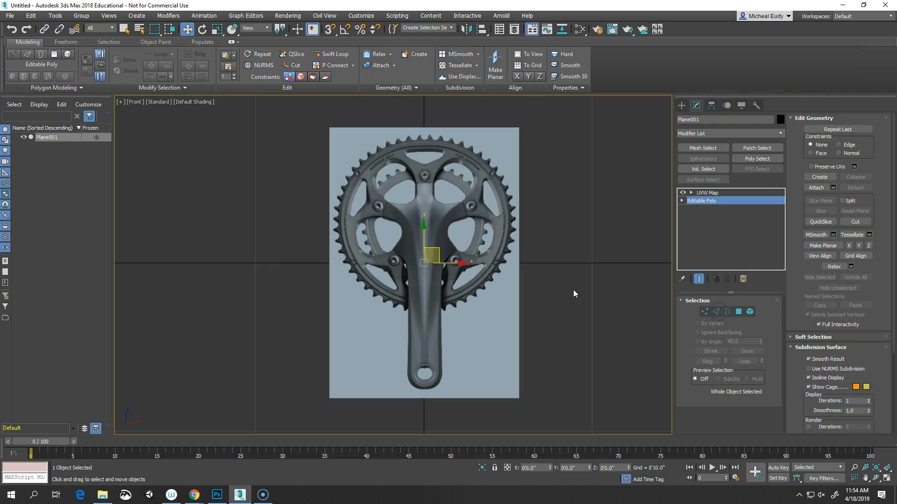
Turn off U and V tiling for the crankset Bitmap map in the Slate Material Editor and close the editor
key("m")
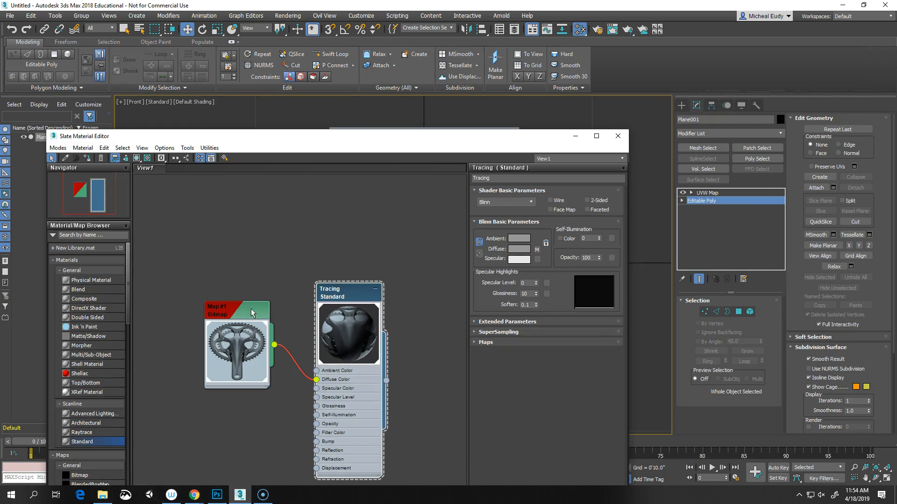
double_click(251, 314)
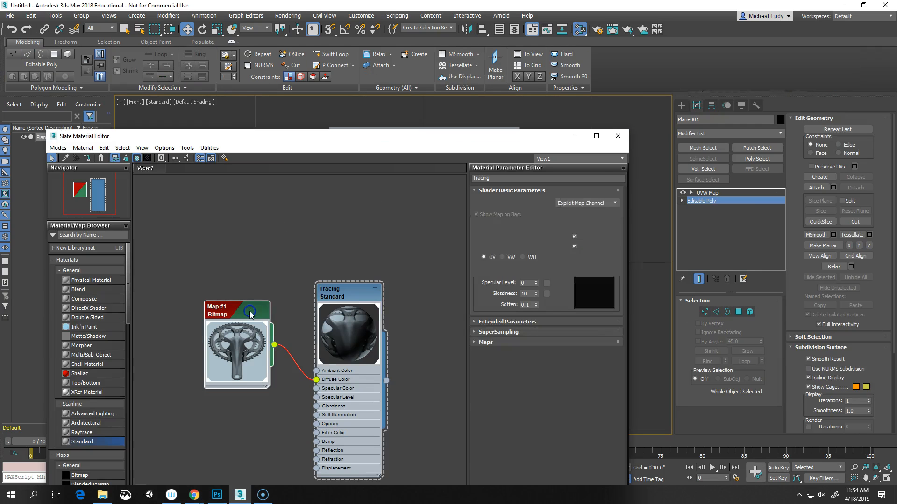
left_click(574, 246)
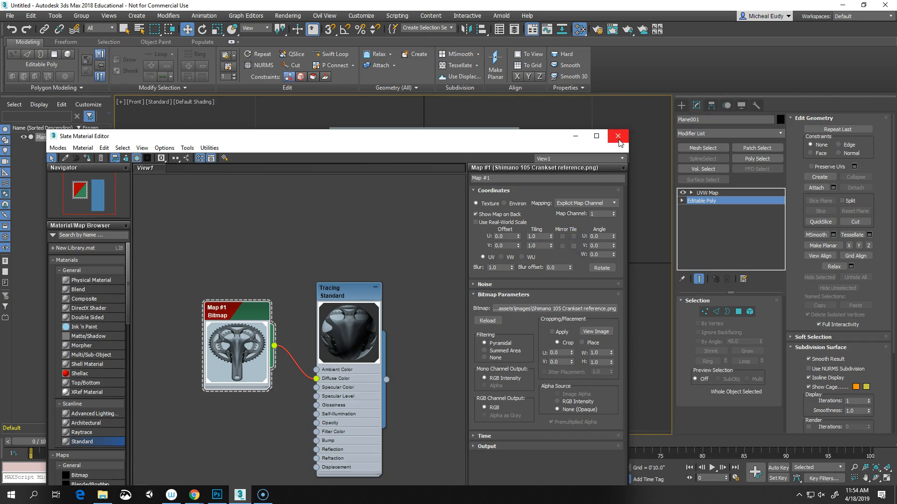
left_click(618, 136)
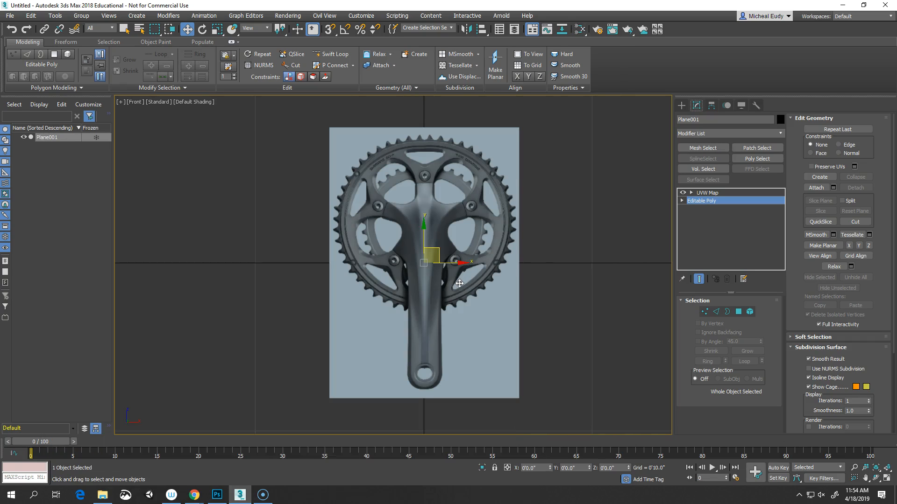
Move the reference plane back along Y to about 1'8.8" in the Top view and return to the Front view
key("v")
key("t")
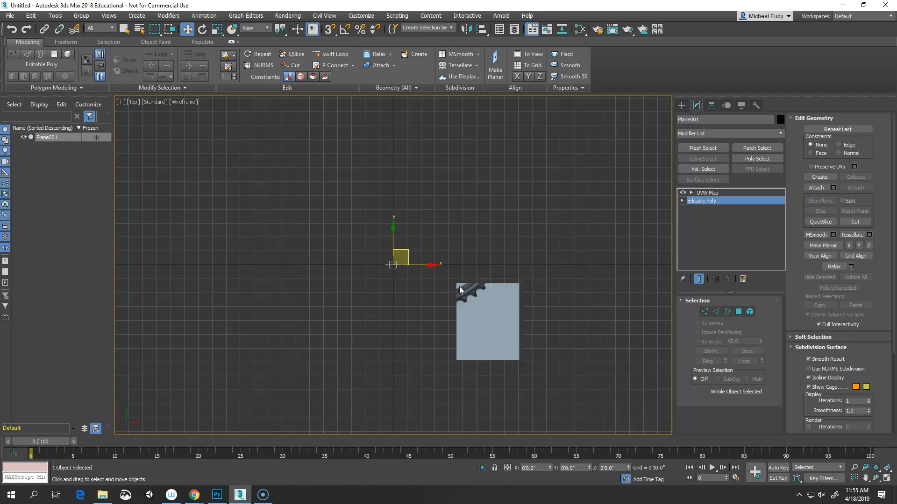
left_click_drag(393, 244, 394, 216)
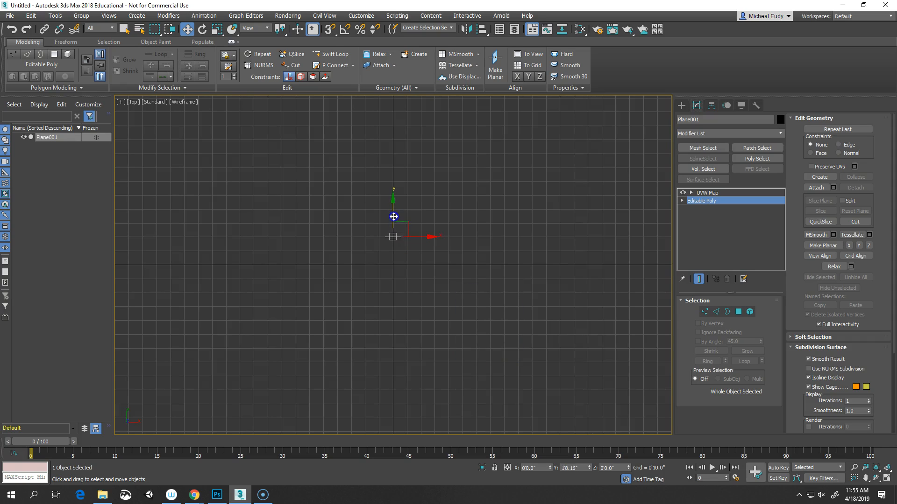
key("f")
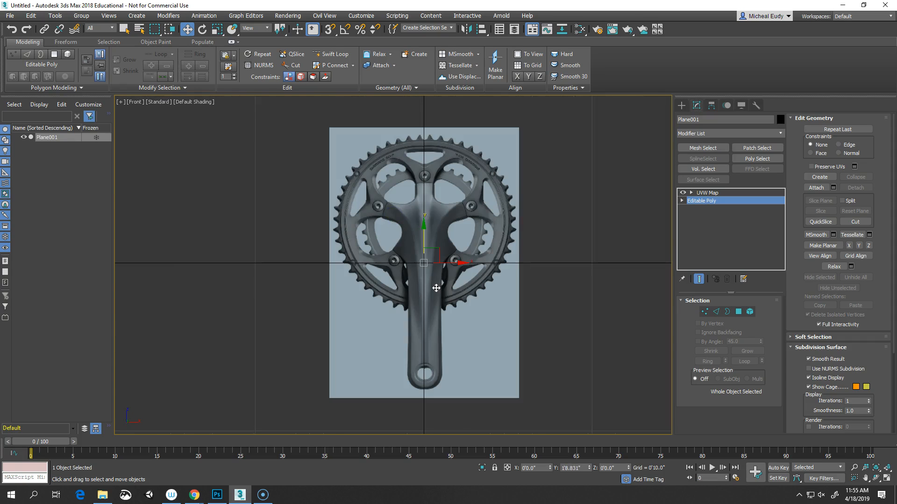
Turn off Show Frozen in Gray in the plane's object properties and freeze the plane
right_click(460, 212)
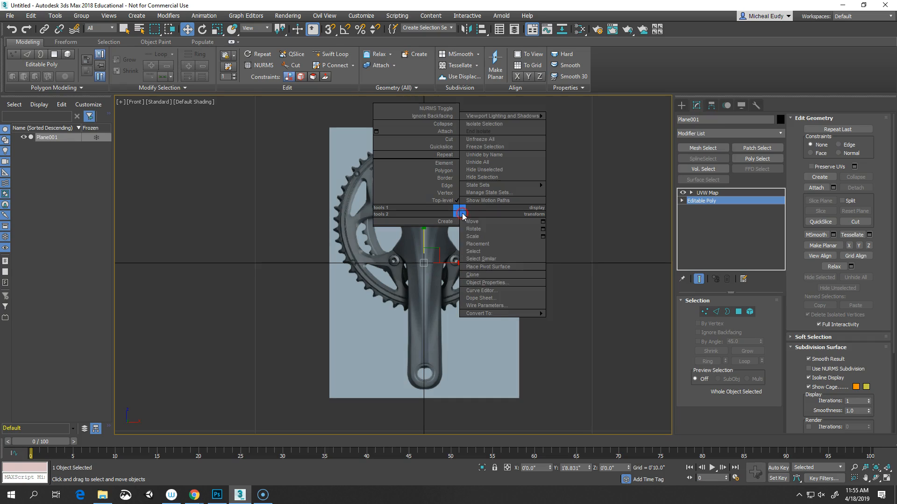
left_click(482, 283)
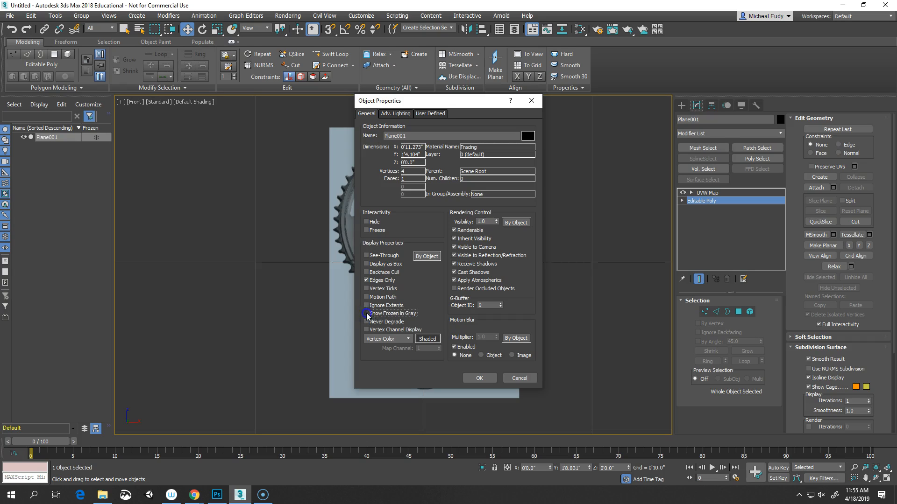
left_click(479, 378)
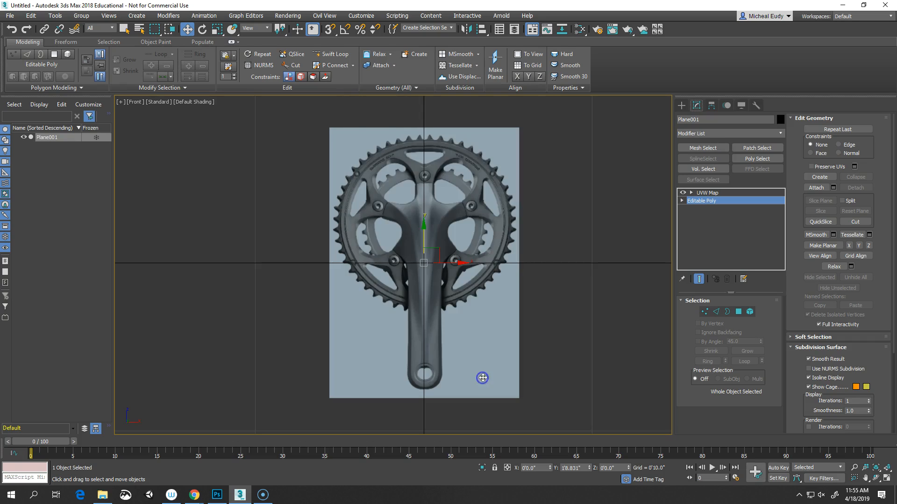
right_click(438, 239)
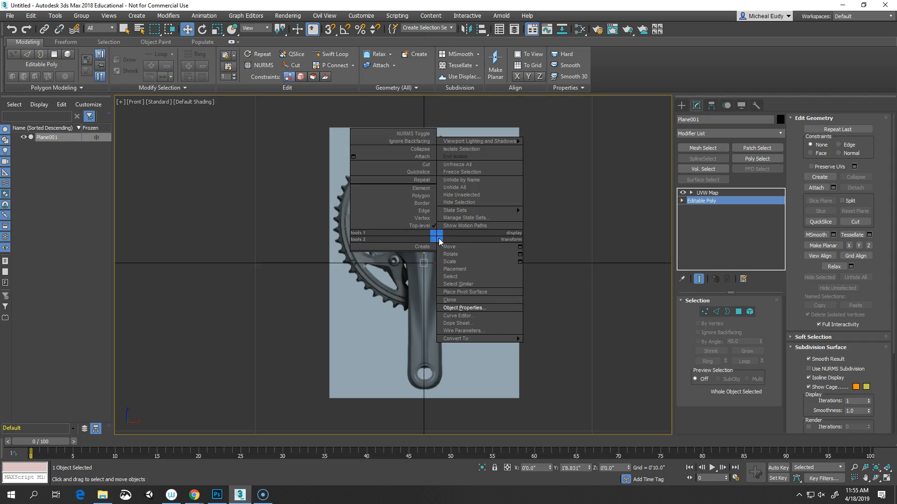
left_click(469, 172)
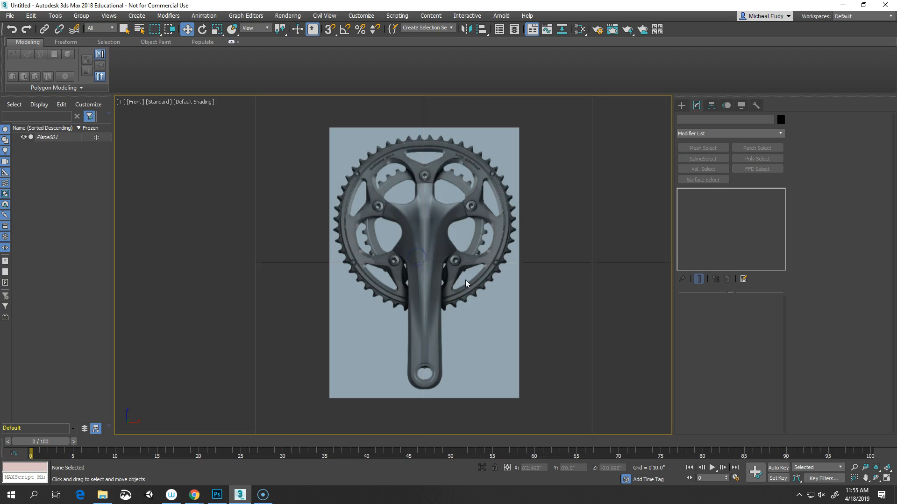
Set the viewport's maximum baked procedural, texture and background map resolutions to 4096 pixels and antialiasing to 8X - High Quality
middle_click_drag(453, 231, 461, 256)
scroll(450, 253, "up", 2)
scroll(456, 276, "up", 2)
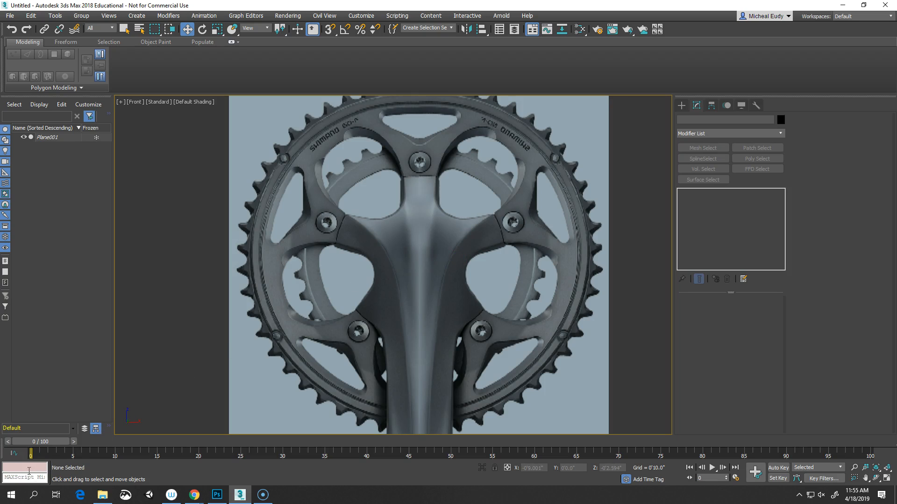
left_click(120, 101)
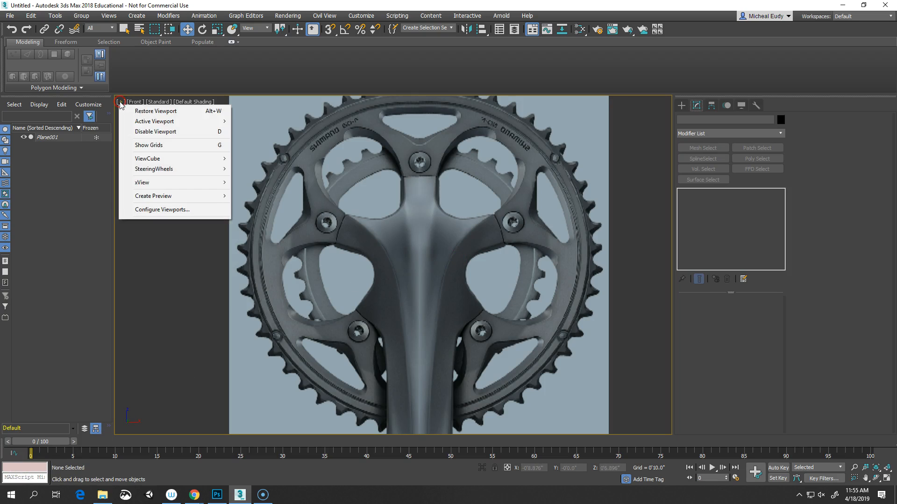
left_click(151, 209)
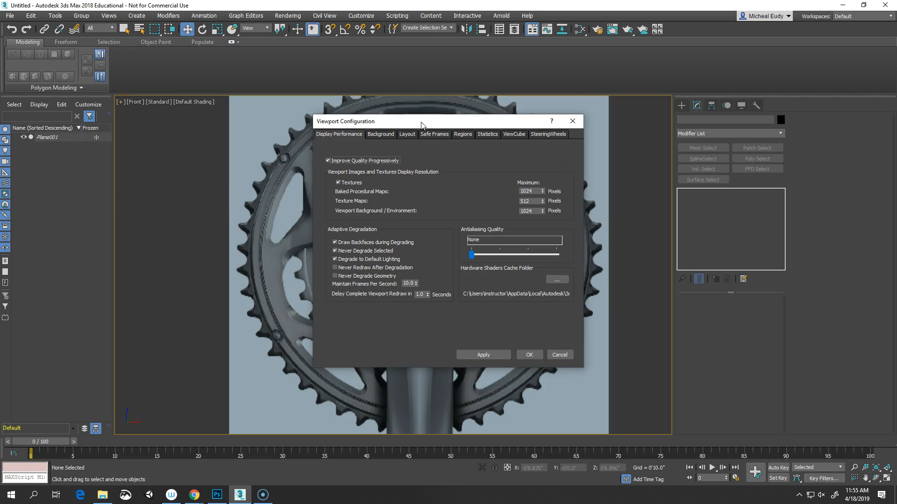
left_click_drag(421, 123, 413, 107)
left_click_drag(528, 174, 473, 178)
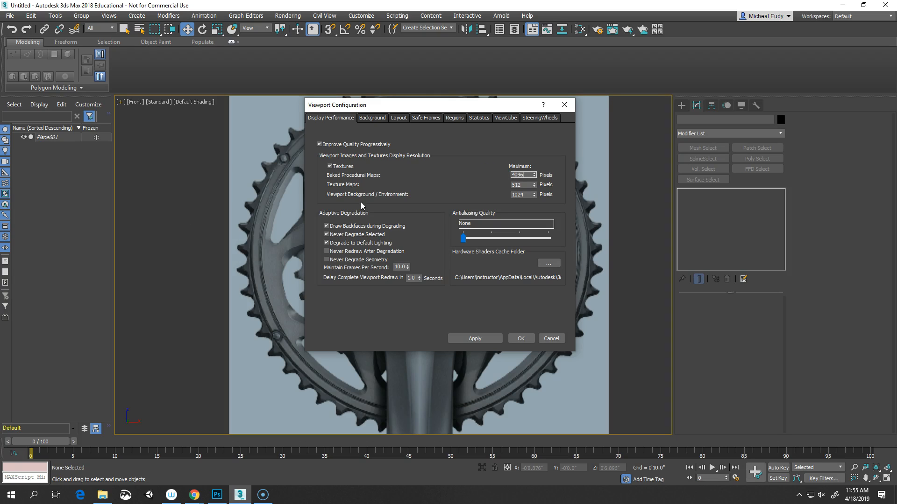
left_click_drag(524, 186, 477, 181)
left_click_drag(530, 193, 475, 195)
left_click_drag(490, 239, 553, 238)
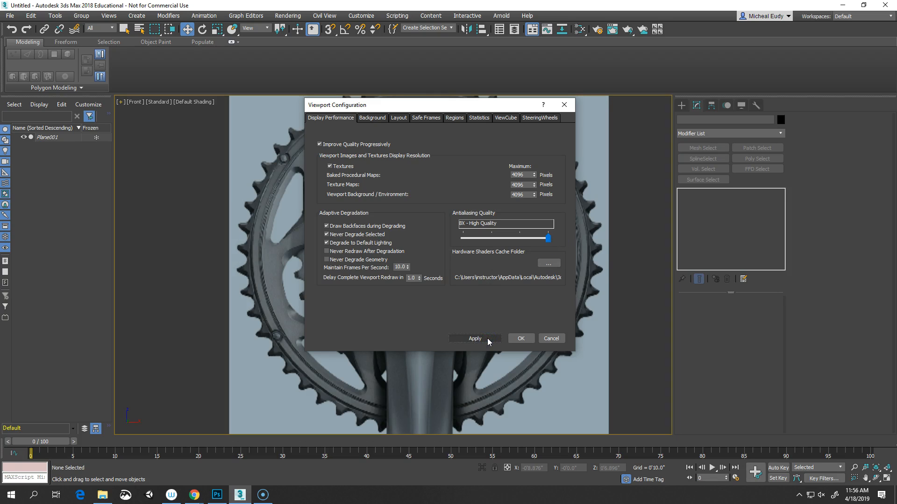
left_click(519, 338)
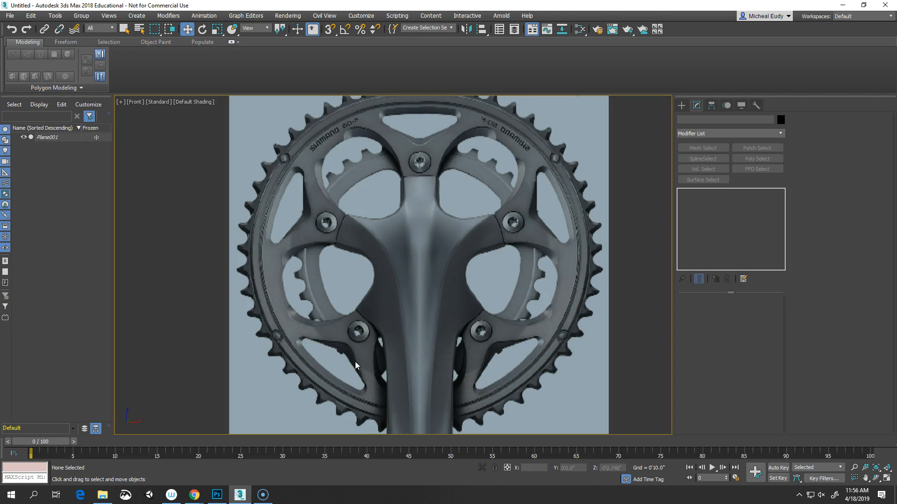
Draw an open six-vertex line with corner points along the left side of the opening to the right of the top crank bolt
scroll(392, 231, "down", 3)
middle_click_drag(394, 293, 393, 271)
scroll(407, 260, "up", 2)
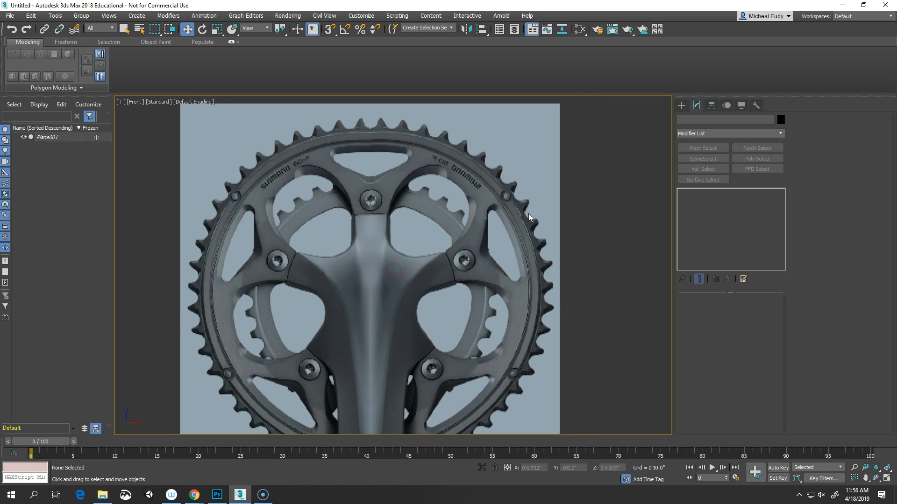
left_click(682, 105)
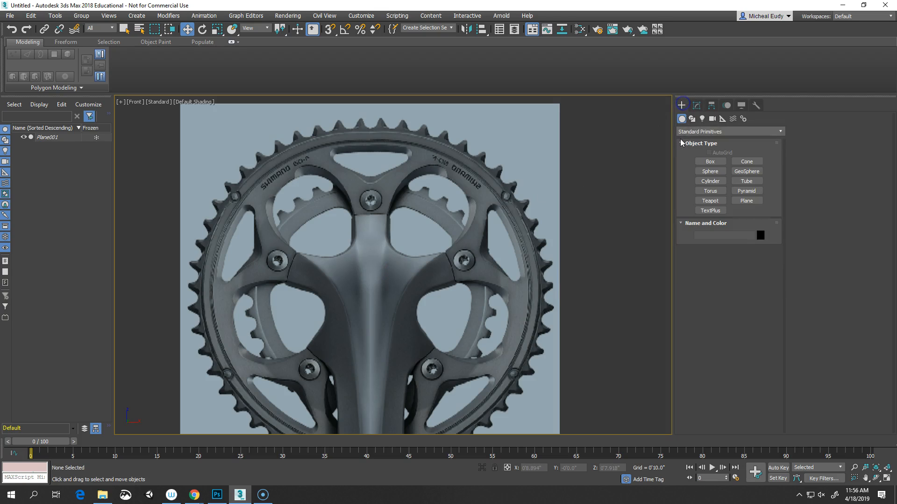
left_click(693, 119)
left_click(713, 169)
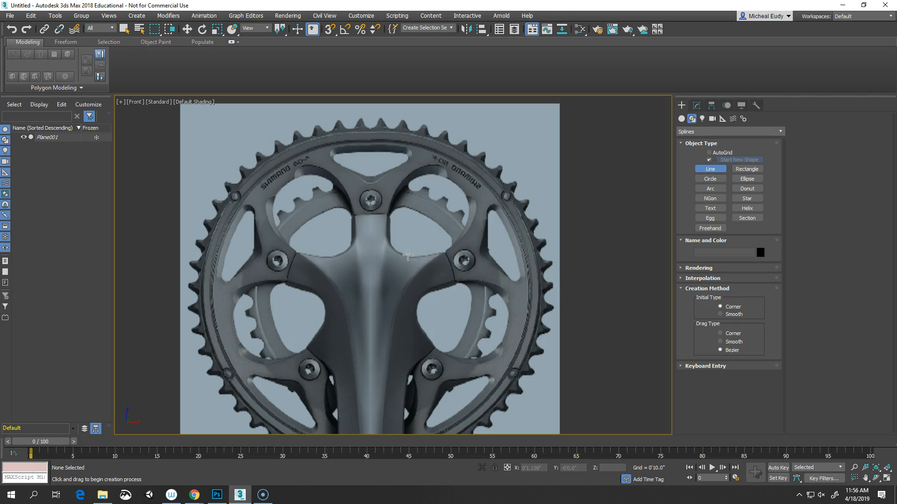
left_click(407, 256)
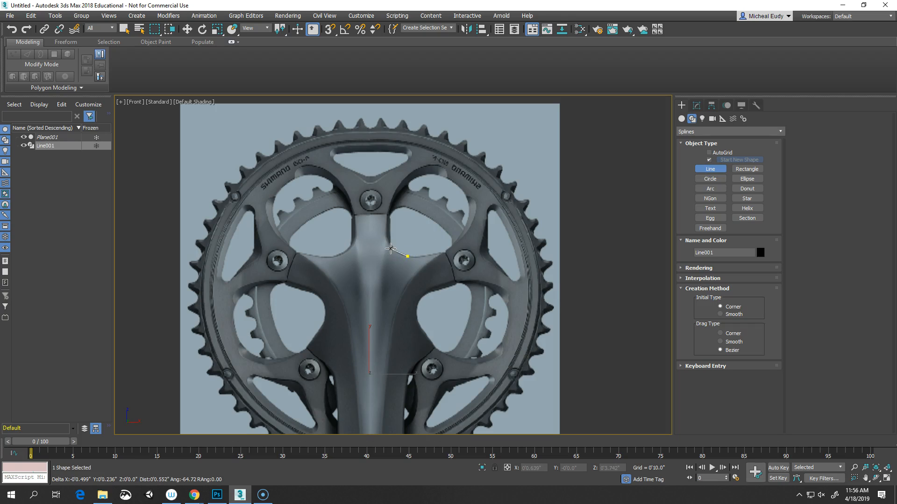
left_click(388, 244)
left_click(388, 216)
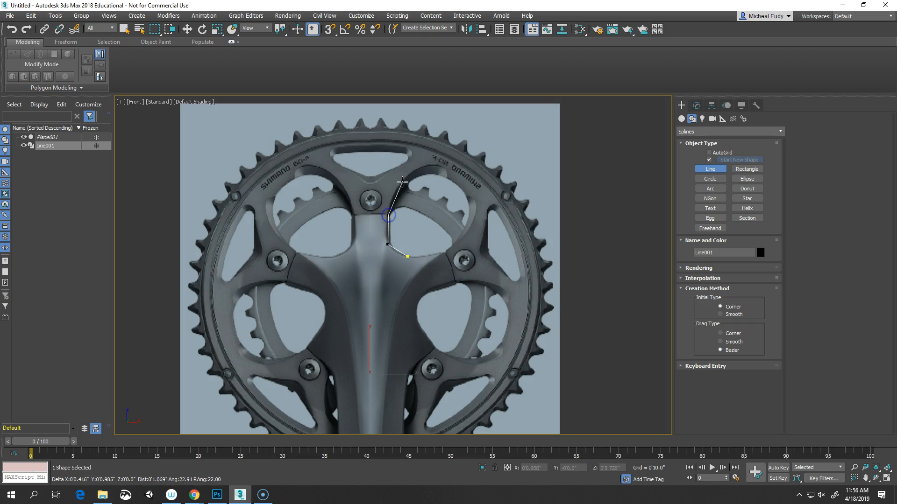
left_click(403, 178)
left_click(431, 163)
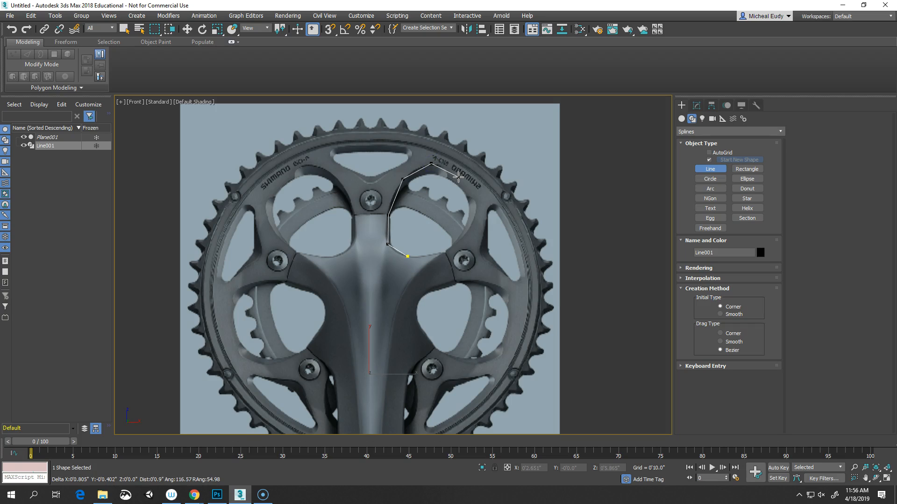
left_click(458, 177)
right_click(457, 177)
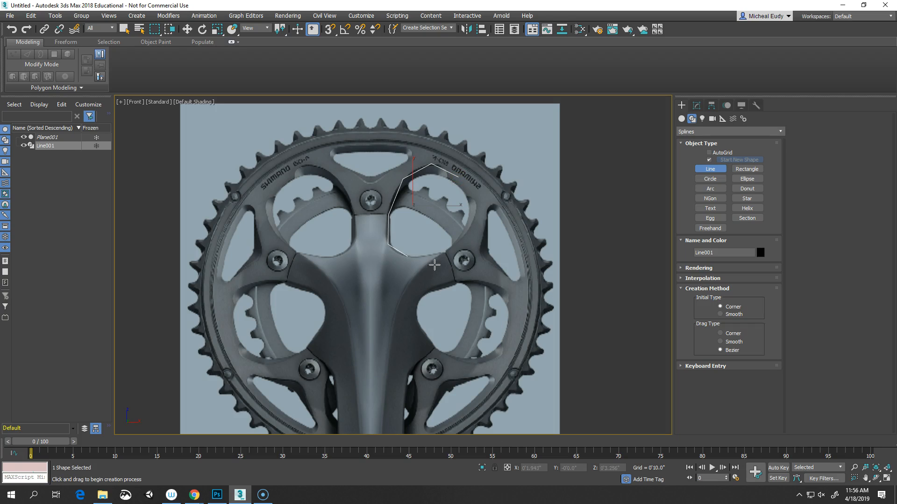
Rotate the traced line about 25 degrees counter-clockwise in the Front view so it stands upright
key("w")
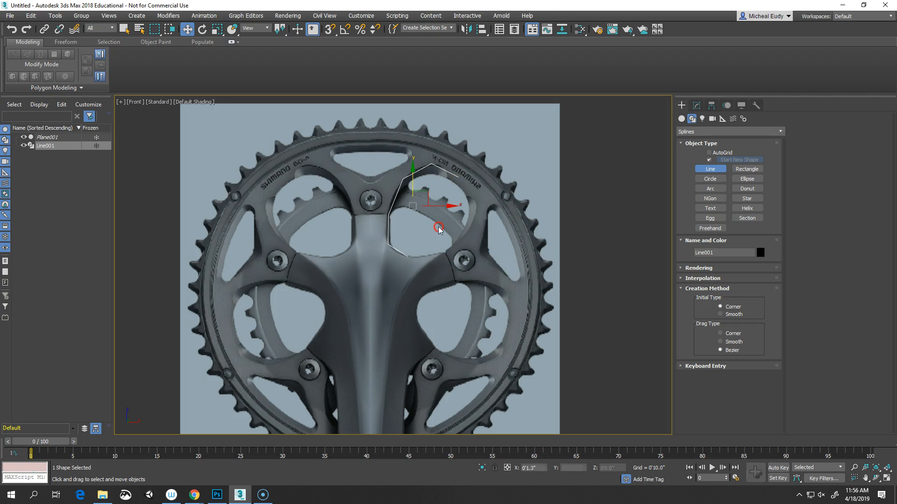
right_click(460, 208)
left_click(472, 226)
left_click_drag(438, 245, 460, 232)
left_click(487, 210)
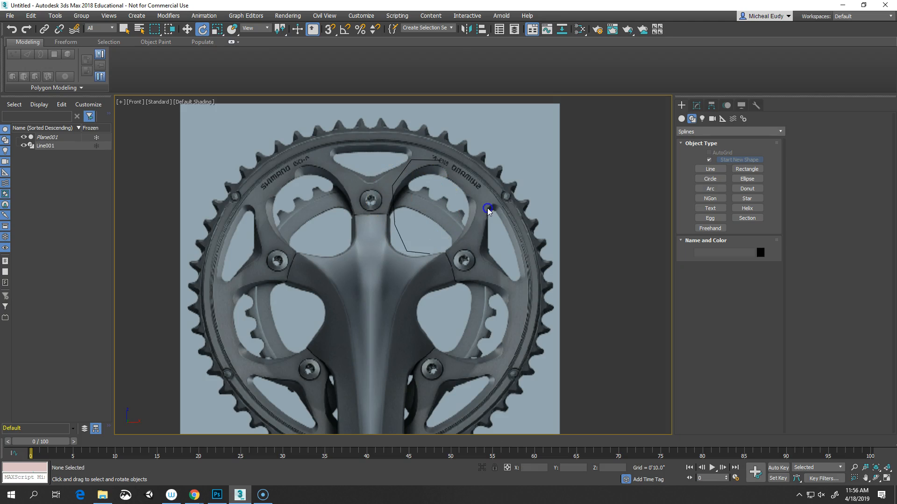
Mirror the traced line across the X axis as a copy
left_click(469, 35)
left_click(466, 280)
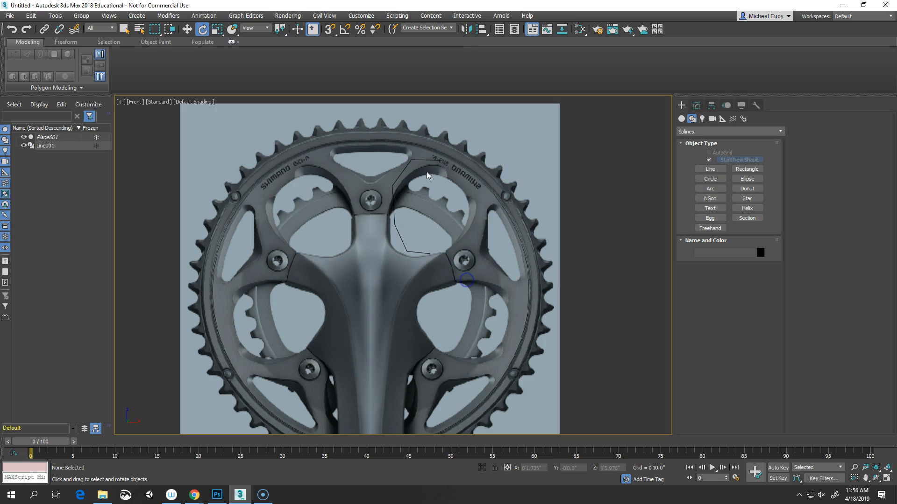
left_click(427, 175)
left_click(467, 30)
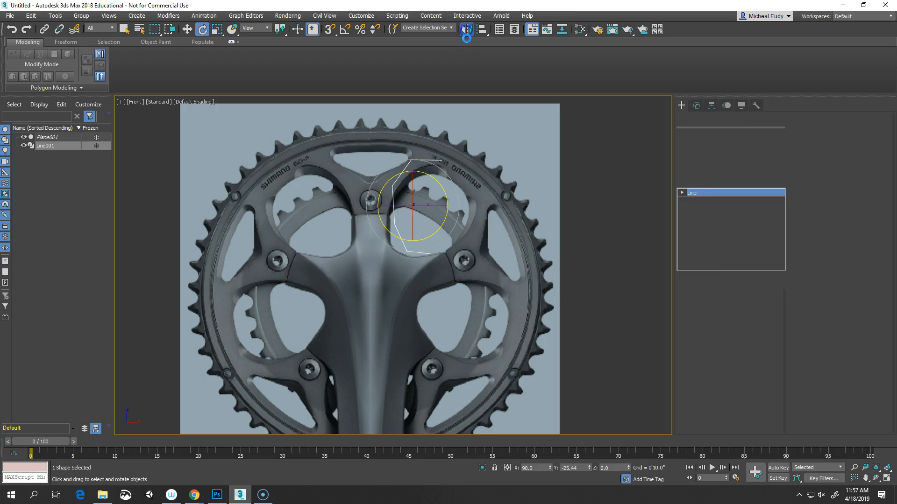
left_click_drag(430, 160, 592, 132)
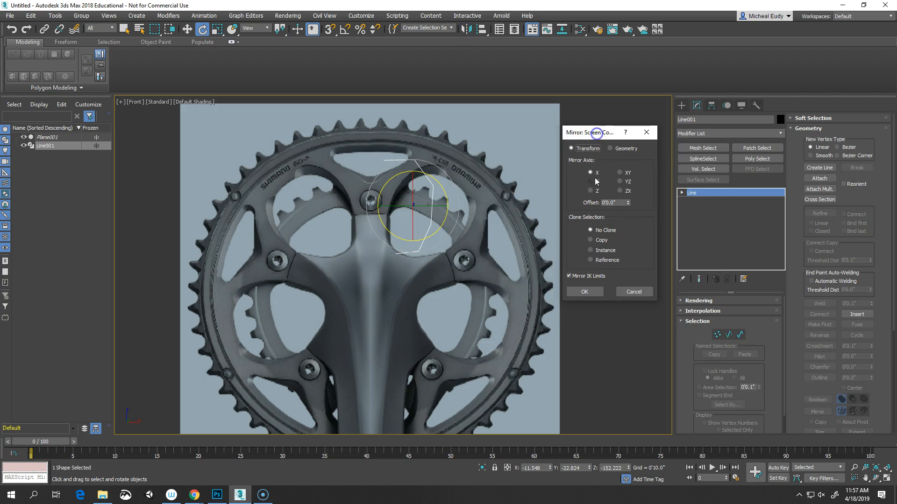
left_click(589, 239)
left_click(584, 291)
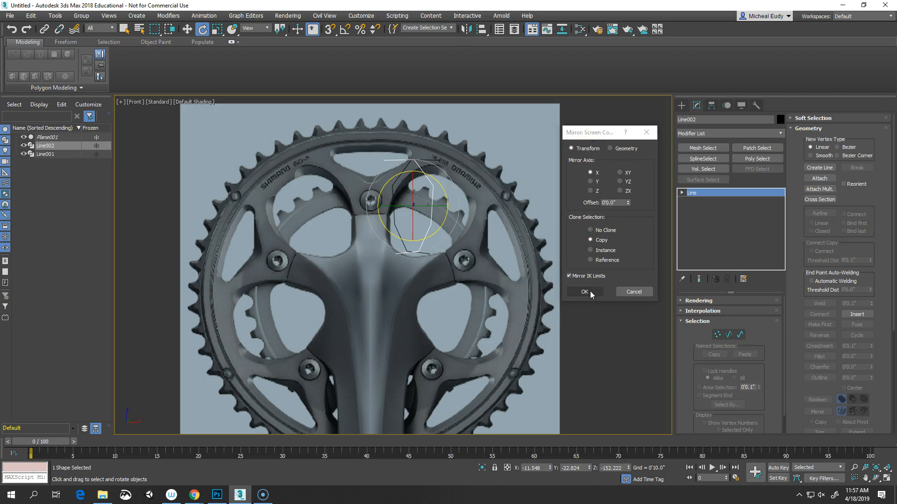
Move the mirrored copy about 1.15" along X to form the opposite side of the outline
right_click(426, 225)
left_click(436, 232)
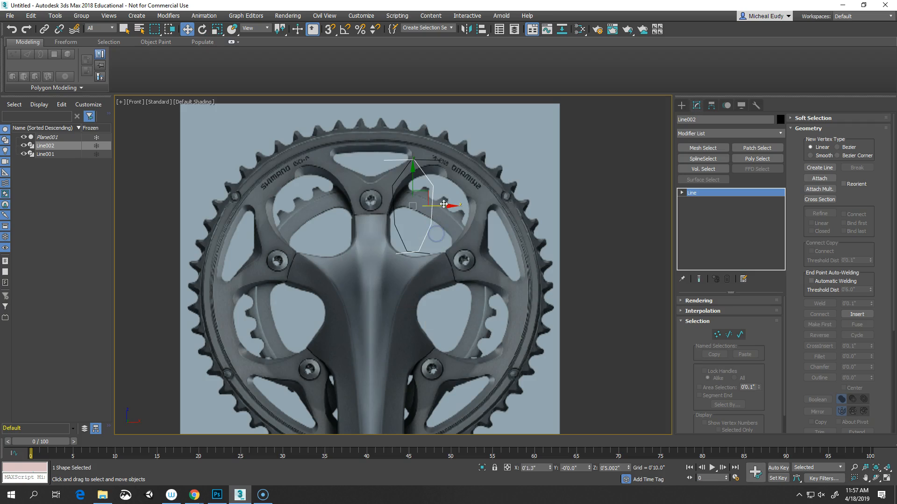
left_click(483, 207)
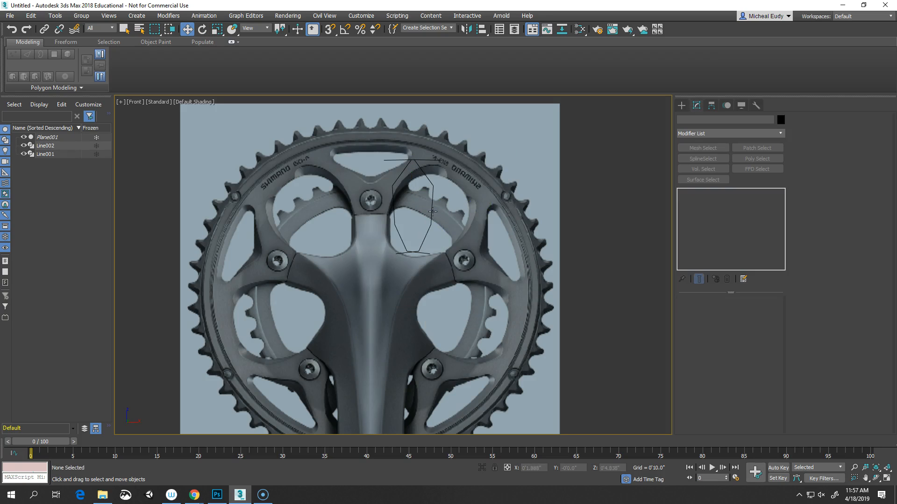
left_click(433, 212)
left_click_drag(445, 206, 487, 206)
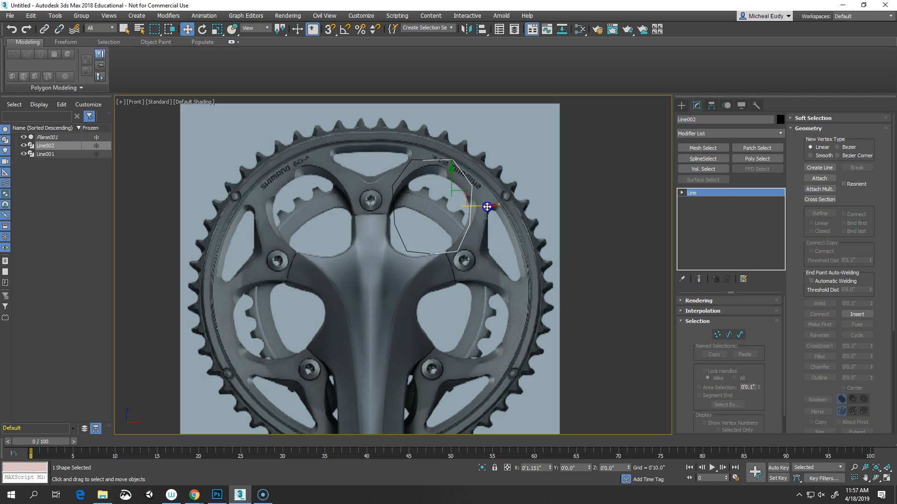
Delete the mirrored copy's top segment that overlaps the original line
scroll(481, 209, "up", 4)
middle_click_drag(425, 217, 431, 263)
left_click(728, 334)
left_click(407, 165)
key("Delete")
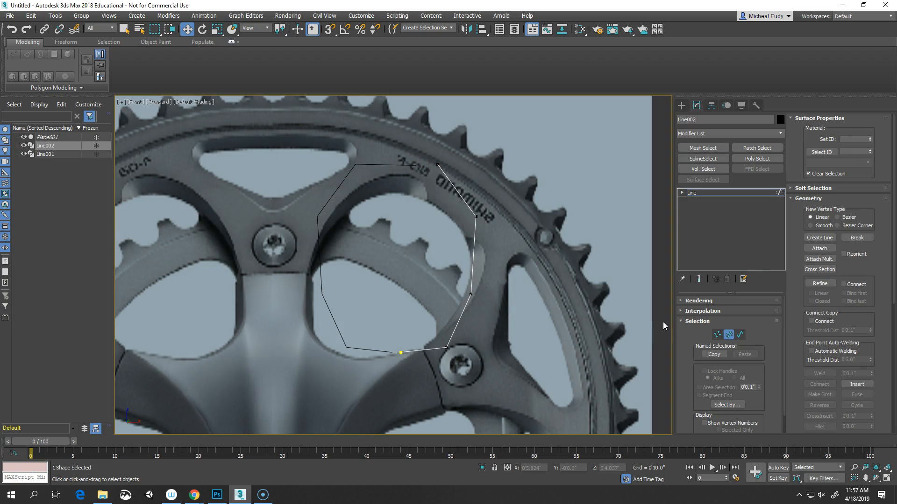
left_click(729, 336)
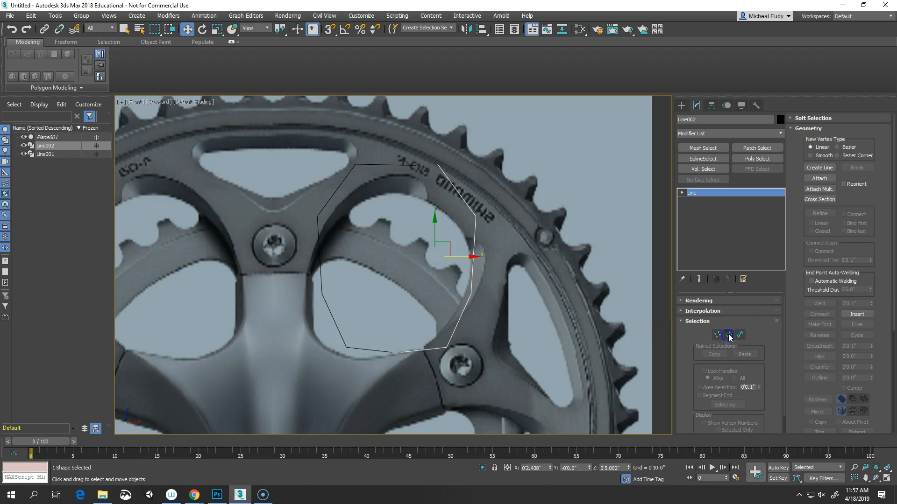
Attach the original line to the mirrored copy so both halves form one shape
left_click(814, 180)
left_click(397, 166)
right_click(394, 186)
Turn on 3D snapping to pivots and vertices, and turn off Enable Axis Constraints
left_click(717, 334)
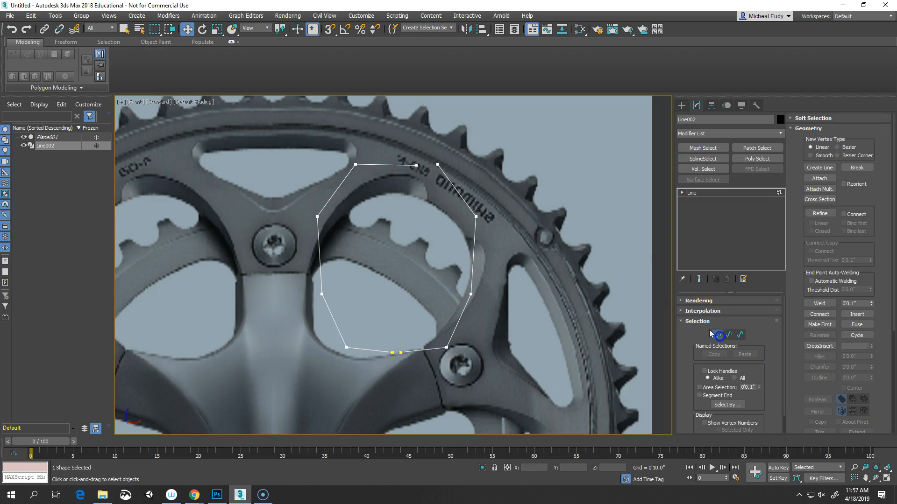
left_click(330, 29)
right_click(330, 29)
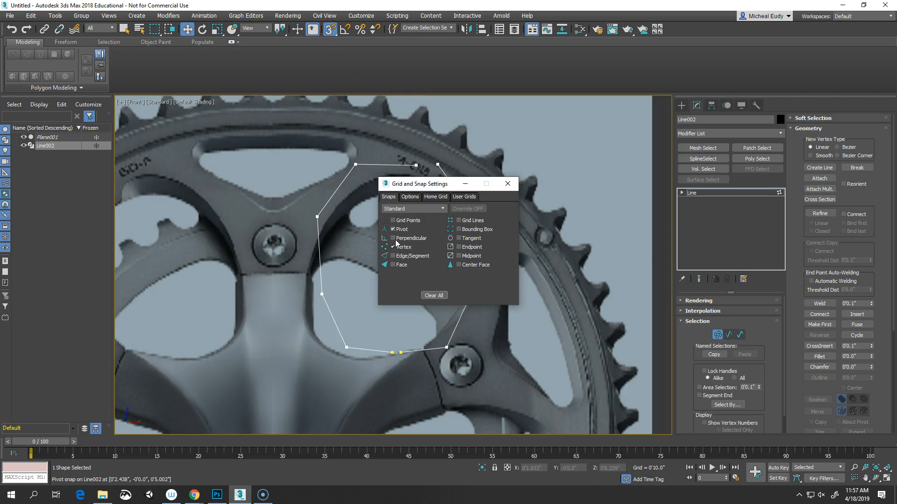
left_click(409, 196)
left_click(393, 289)
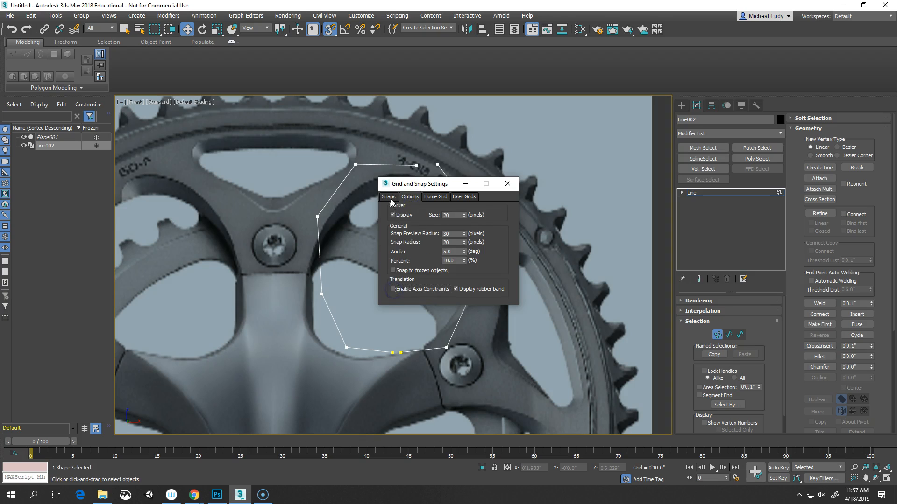
left_click(388, 196)
left_click(512, 184)
Snap the left half's top and bottom end vertices onto the matching end vertices of the right half
left_click(415, 166)
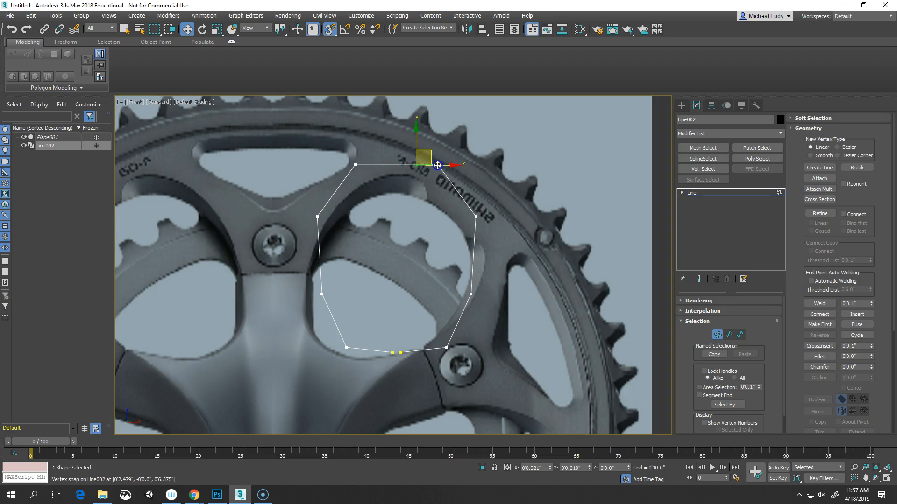
left_click_drag(416, 166, 437, 164)
left_click(392, 355)
left_click_drag(393, 355, 400, 353)
left_click(398, 378)
middle_click_drag(393, 376, 391, 374)
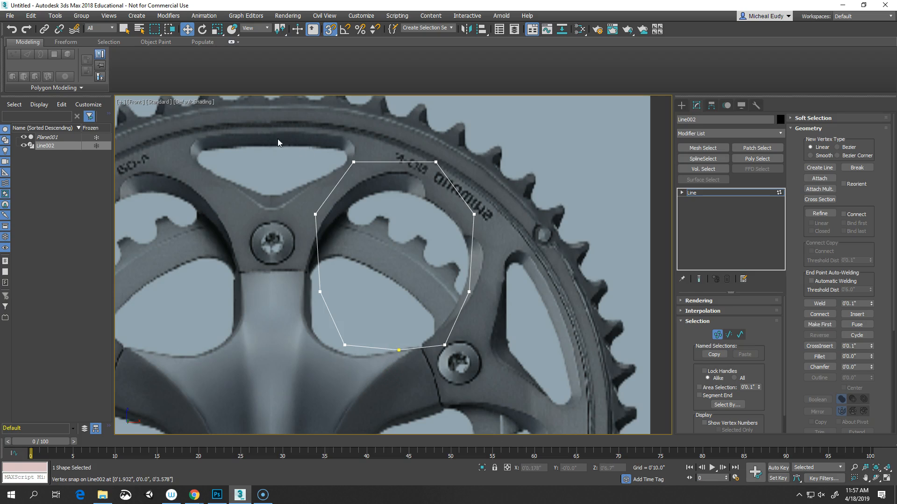
Weld the outline's coincident end vertices and delete the bottom middle vertex to straighten the lower edge
left_click_drag(325, 214, 509, 389)
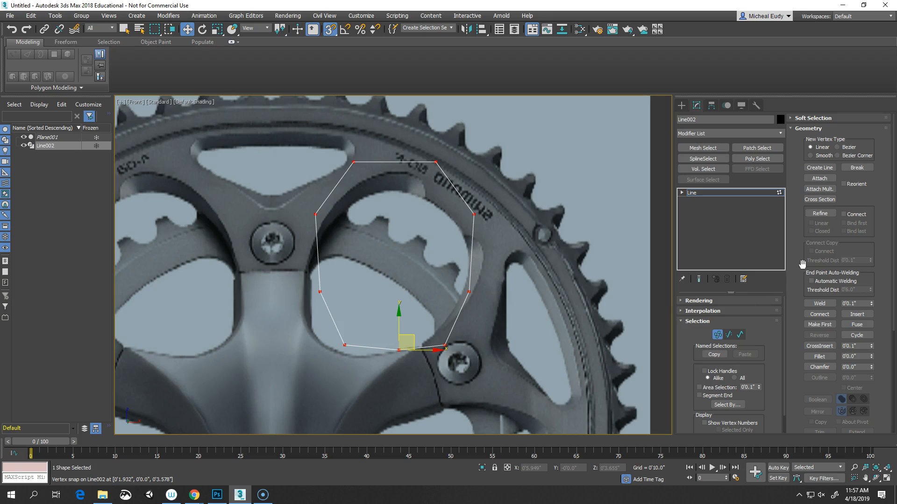
left_click(533, 360)
left_click_drag(385, 344, 411, 371)
key("Delete")
Divide the outline's straight bottom segment with 1 new vertex at its middle
left_click(733, 332)
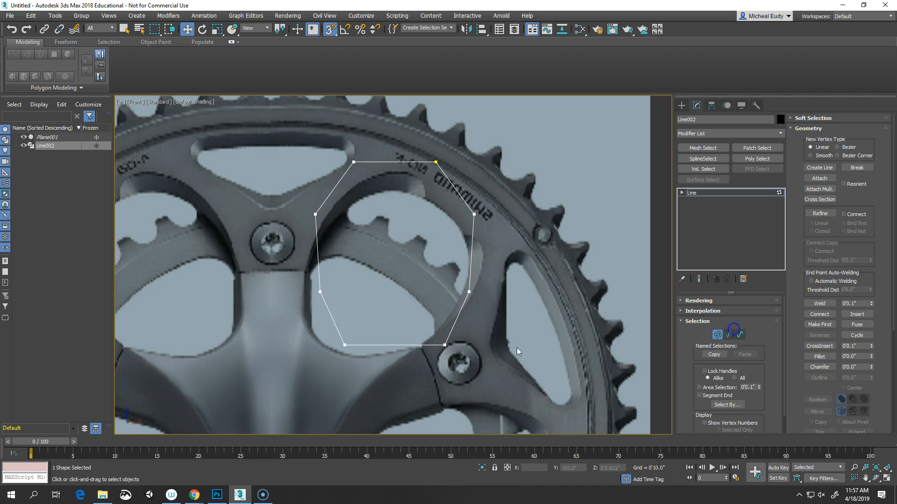
left_click(400, 346)
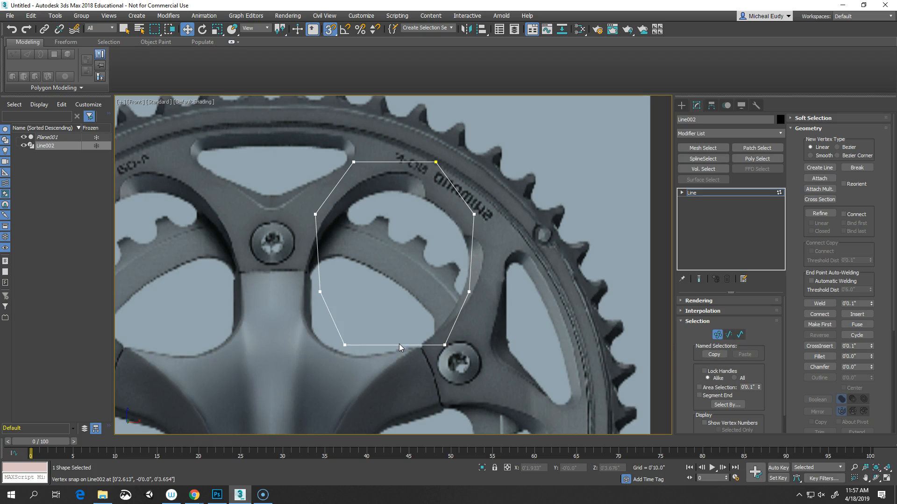
left_click(728, 334)
left_click(392, 344)
left_click_drag(799, 362, 791, 133)
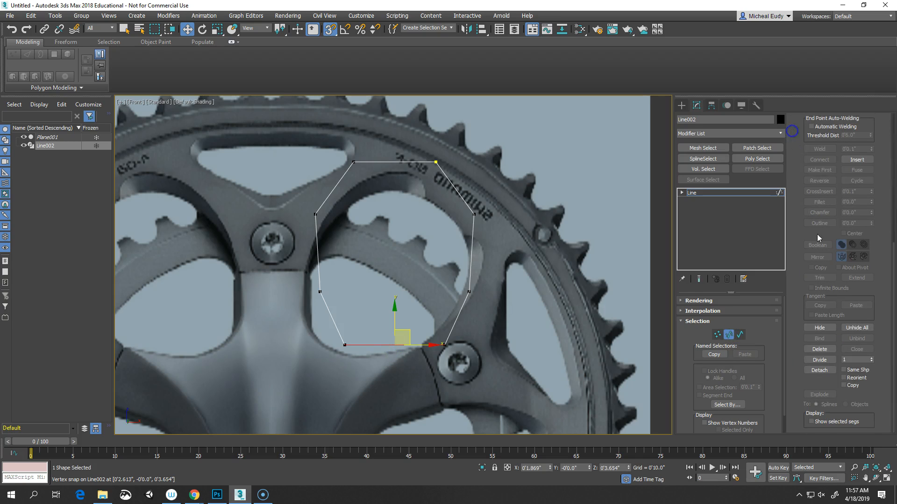
left_click(819, 360)
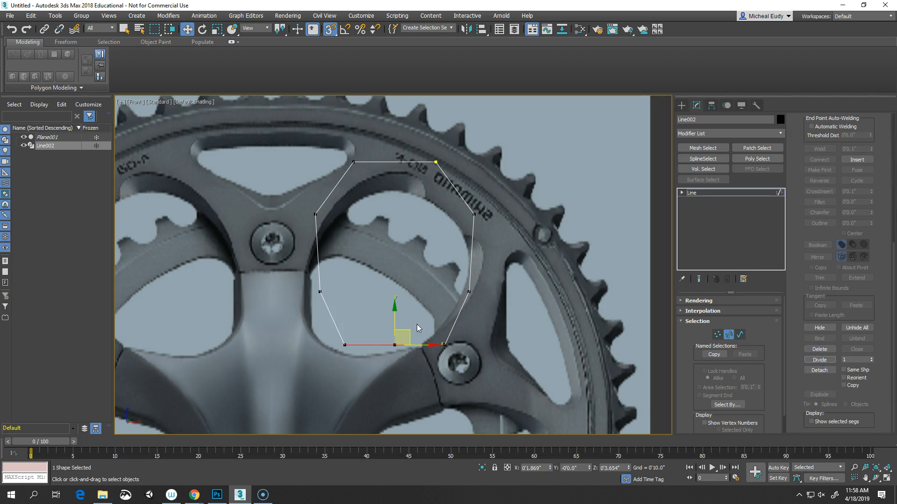
Set all vertices of the outline to the Corner type
left_click(717, 334)
left_click_drag(278, 149, 550, 410)
right_click(411, 260)
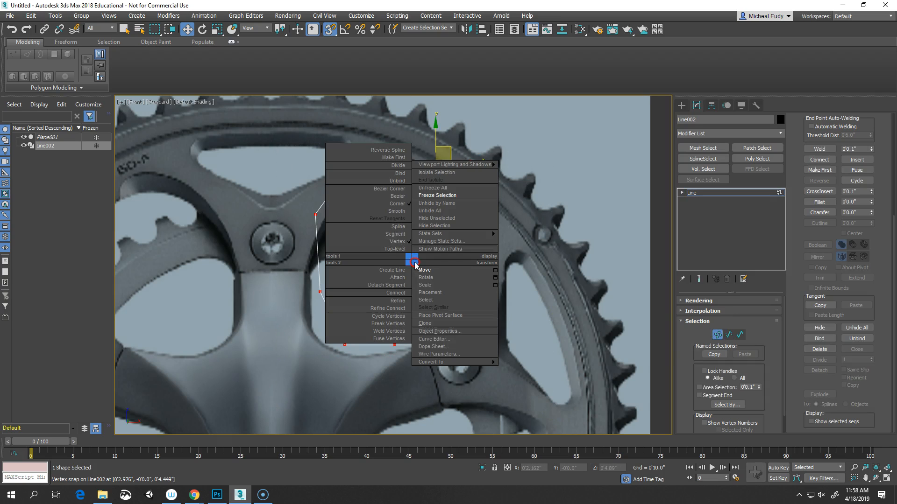
left_click(399, 204)
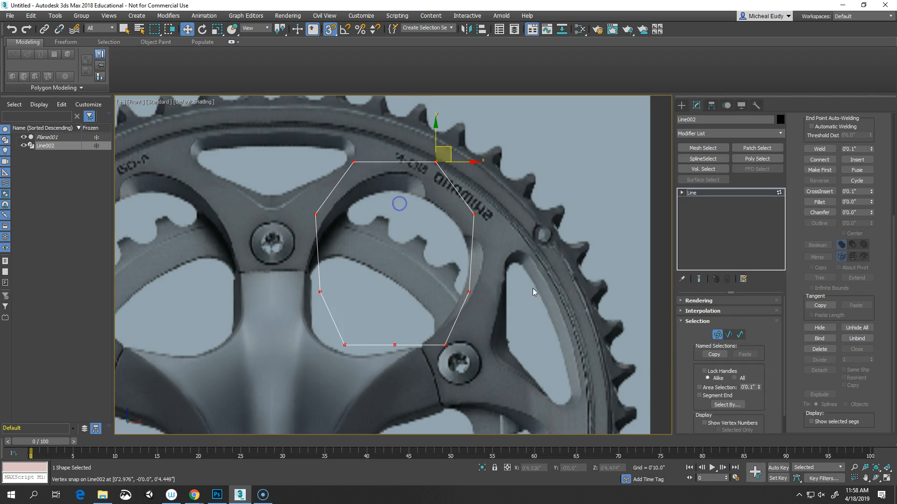
Convert all segments of the outline to the Line type and return to object level
left_click(730, 335)
left_click_drag(263, 158, 531, 410)
right_click(377, 237)
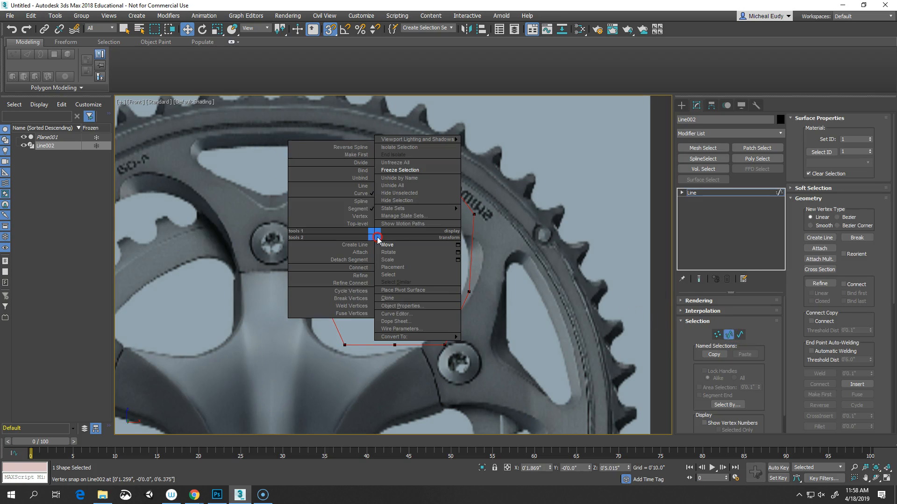
left_click(362, 186)
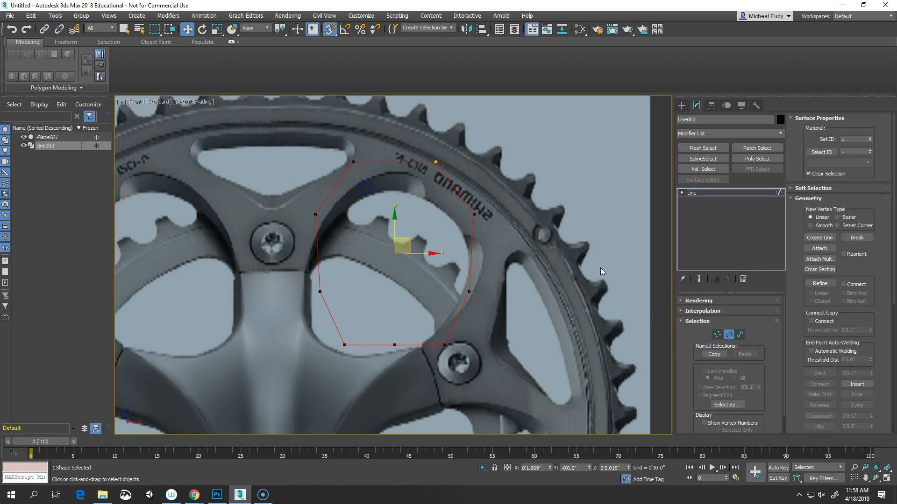
left_click(728, 334)
Try to rotate the closed outline about its off-centre pivot in the Front view
right_click(427, 257)
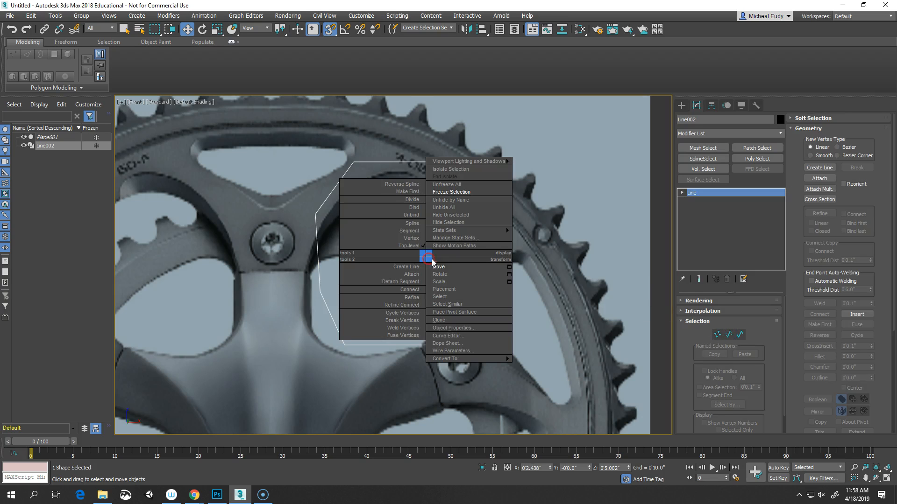
left_click(445, 275)
left_click_drag(447, 210, 471, 226)
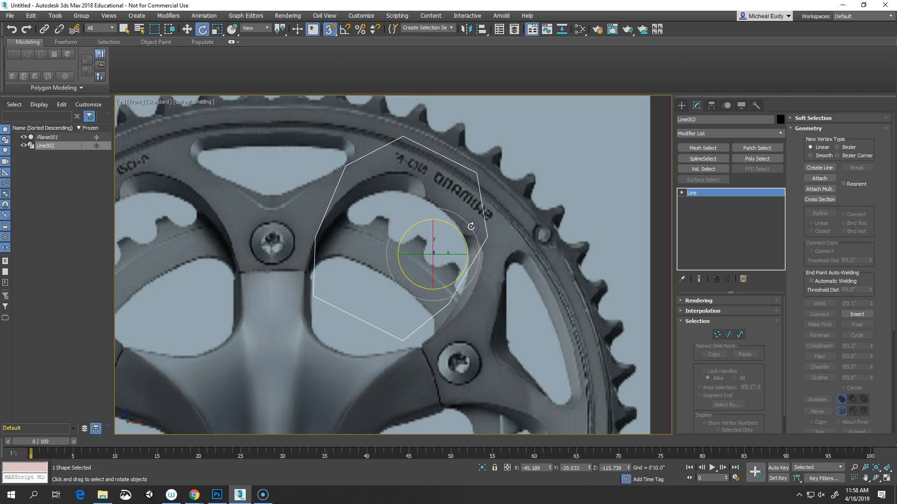
Center the closed outline's pivot on the object and leave pivot editing
left_click(711, 106)
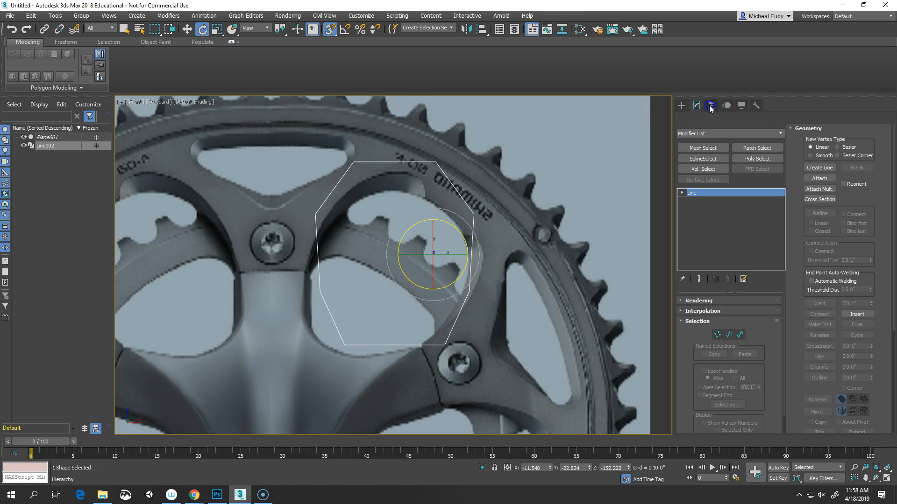
left_click(720, 170)
left_click(728, 219)
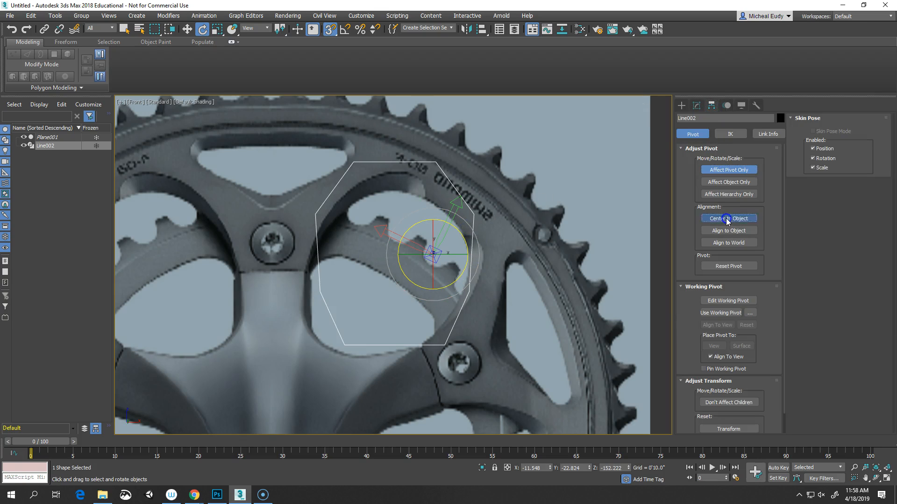
left_click(681, 106)
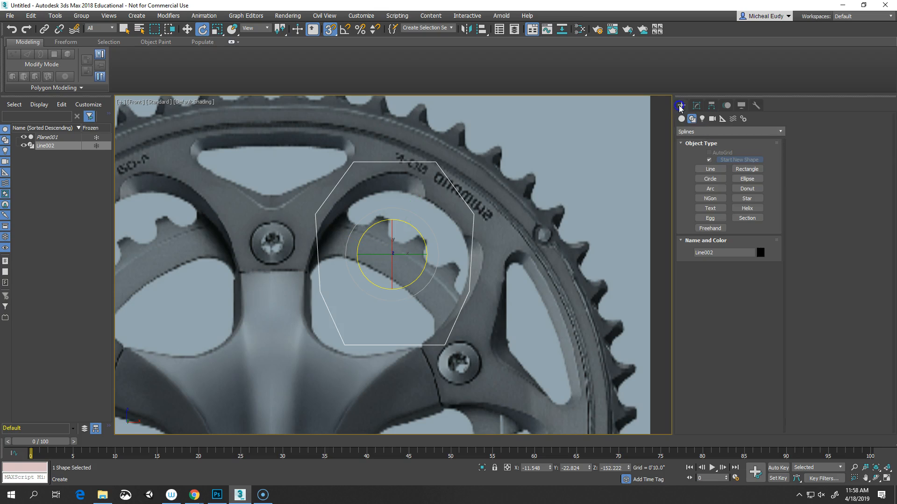
Rotate the outline clockwise about its centered pivot and move it over the opening beside the top bolt
left_click_drag(425, 226, 388, 266)
right_click(440, 262)
left_click(460, 268)
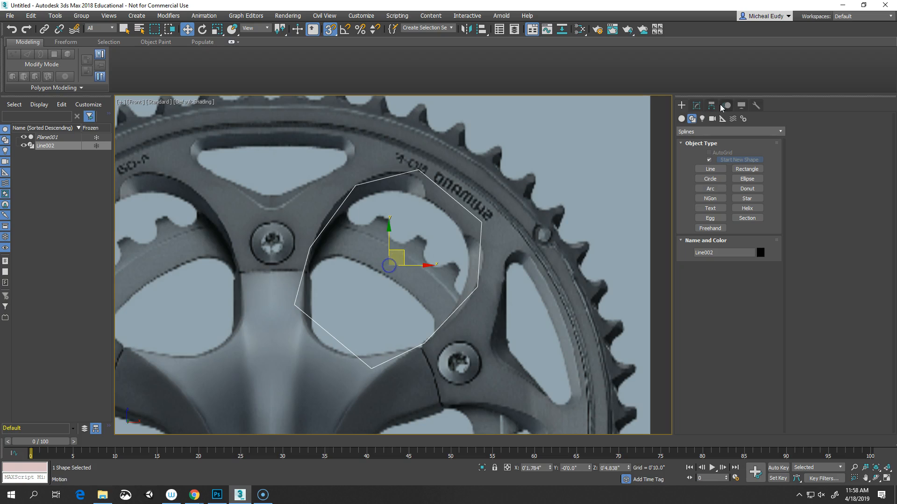
Turn off snapping and move the outline's lower-left and bottom vertices onto the bottom edge of the opening
left_click(696, 106)
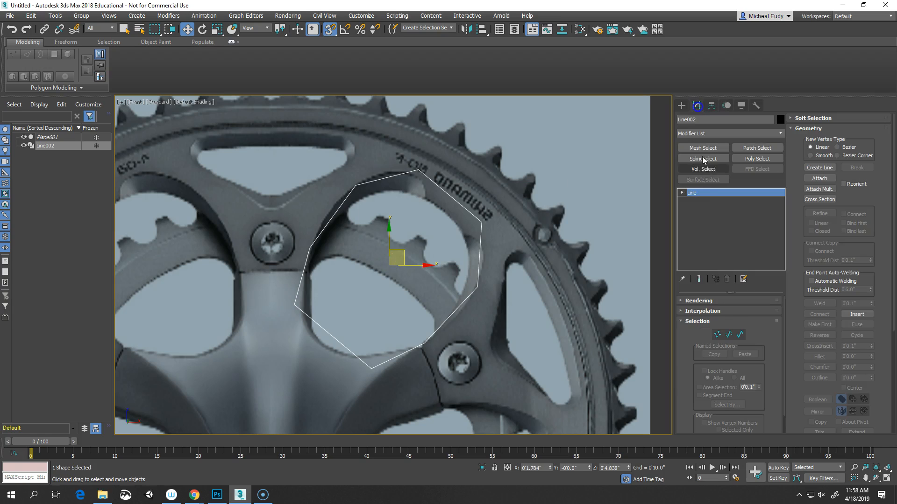
left_click(717, 334)
left_click(372, 369)
left_click(335, 340)
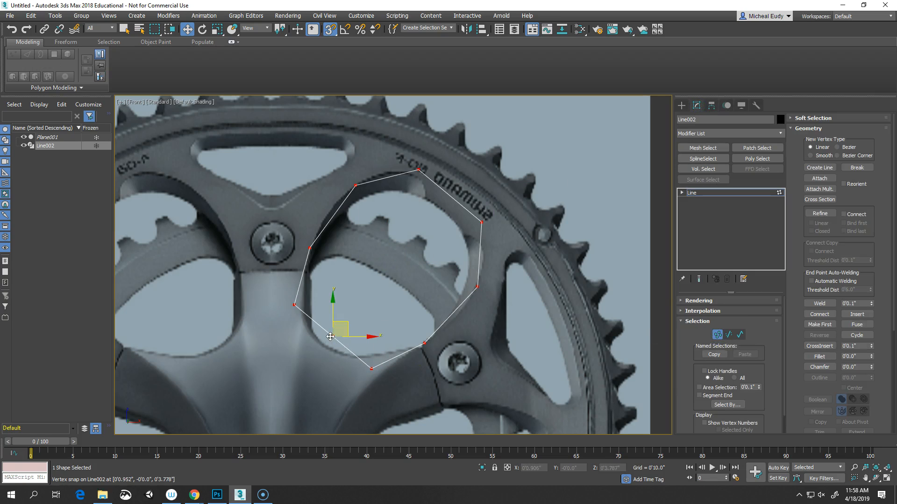
key("s")
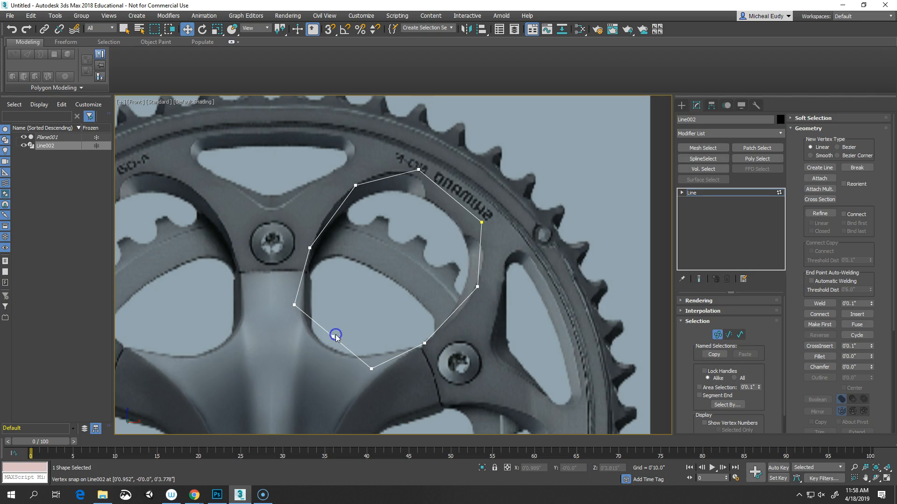
left_click_drag(346, 325, 367, 358)
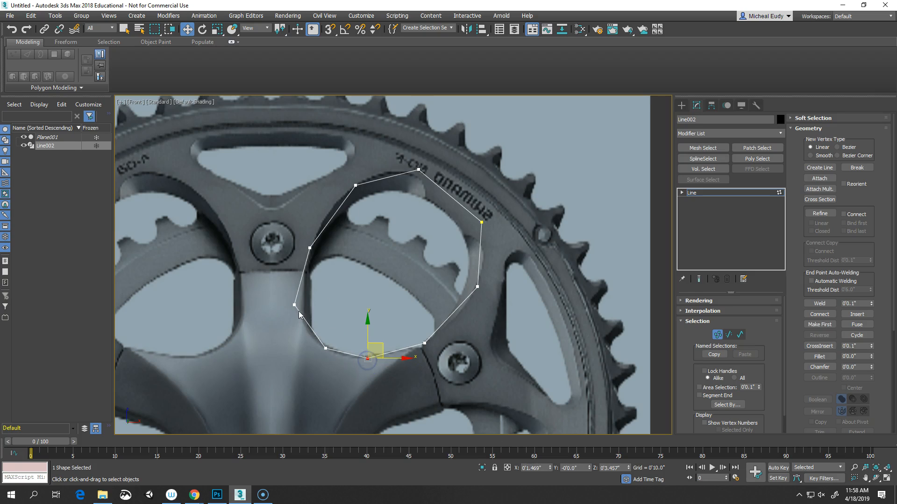
Fit the outline's left, upper-left, lower-right and right vertices to the edge of the opening in the reference image
left_click_drag(294, 307, 304, 307)
left_click_drag(309, 248, 314, 238)
left_click_drag(424, 343, 433, 341)
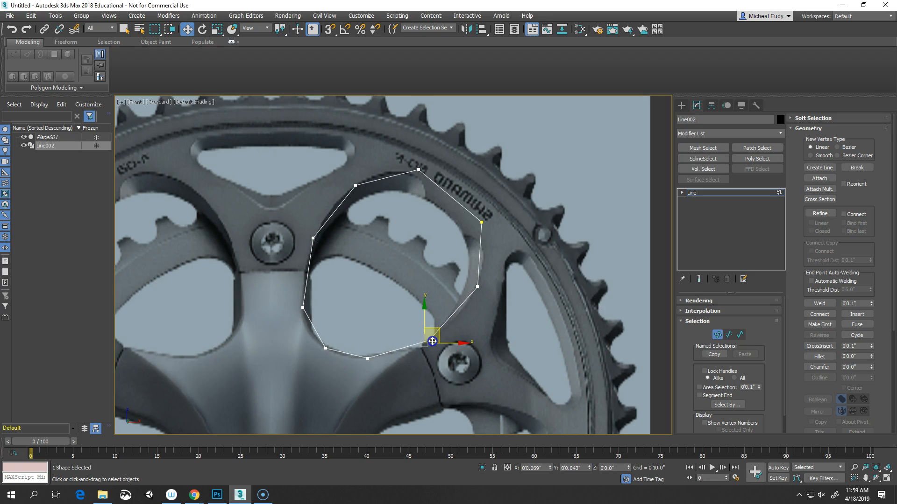
left_click_drag(433, 342, 432, 335)
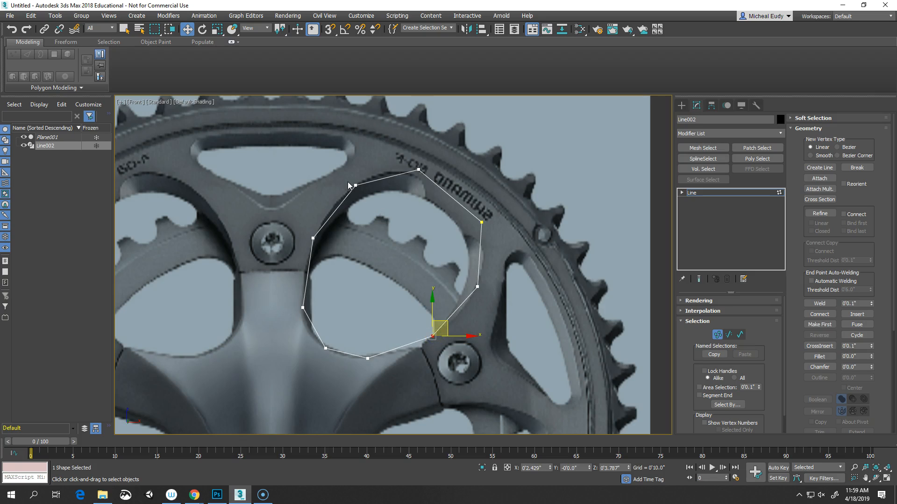
left_click_drag(355, 186, 351, 190)
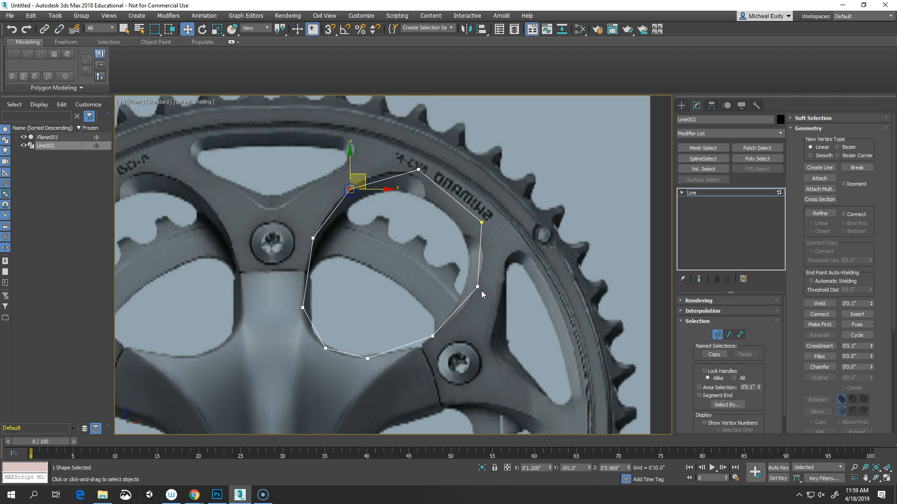
left_click_drag(477, 287, 477, 288)
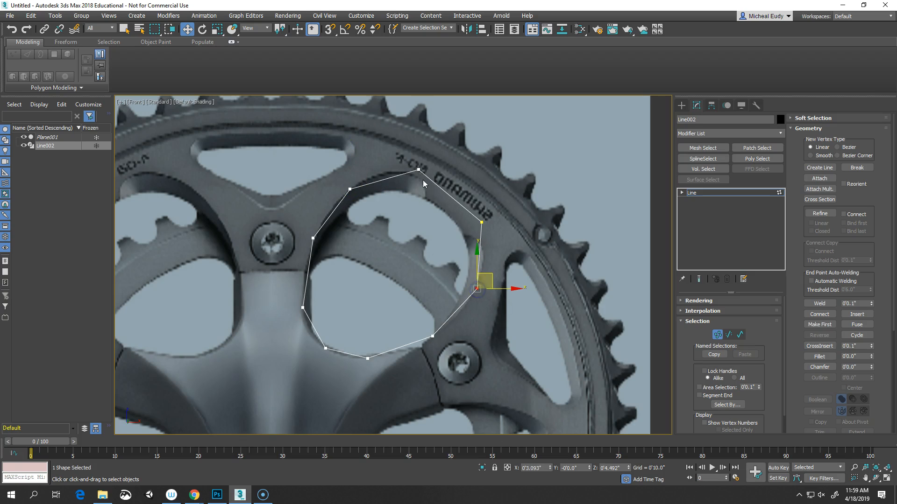
Chamfer the outline's two upper-right vertices to follow the rounded corner of the opening, then leave vertex editing
left_click_drag(531, 258, 531, 258)
left_click(819, 367)
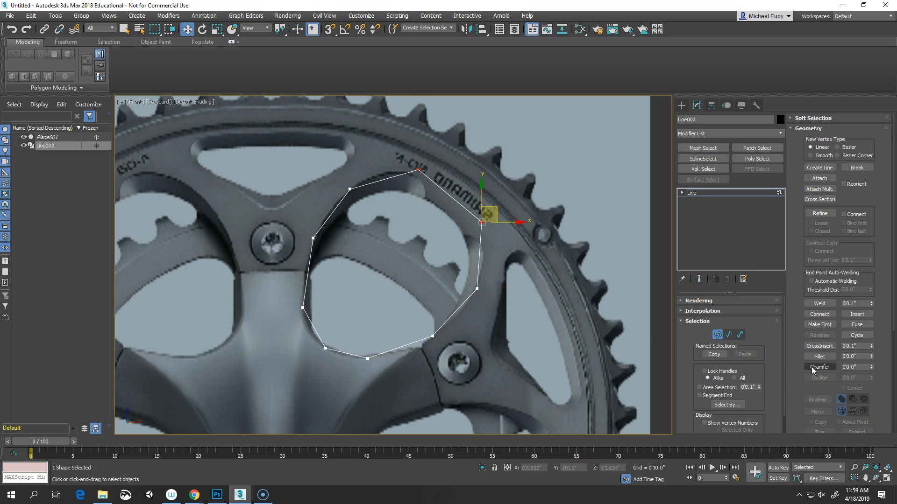
left_click_drag(481, 223, 481, 203)
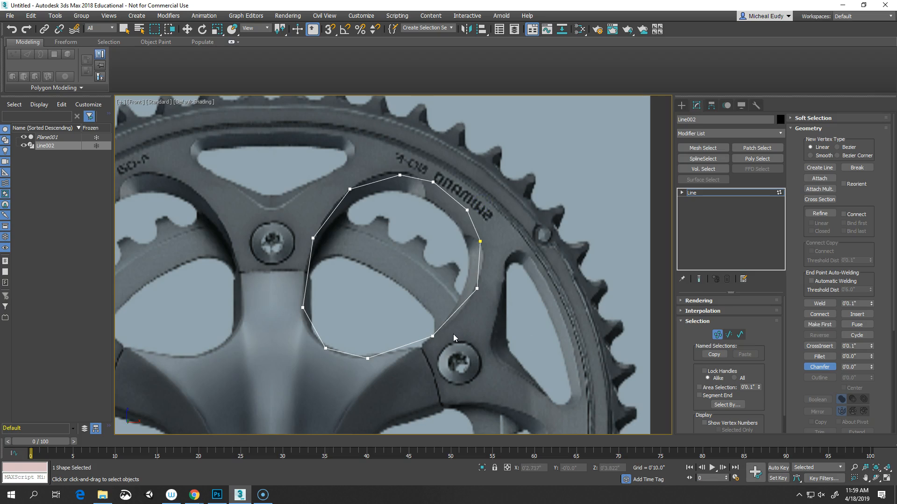
left_click(718, 334)
key("w")
Outline the whole spline inward by about 0'0.187" and return to object level
left_click(740, 334)
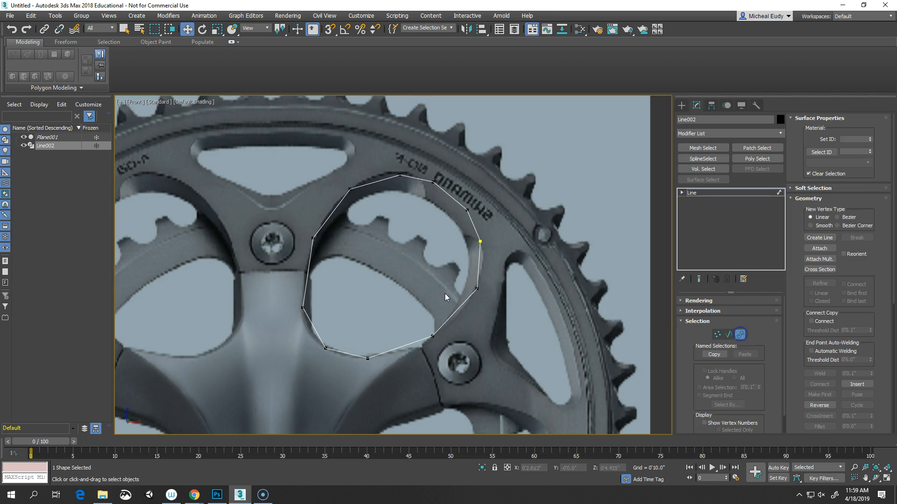
left_click(452, 317)
right_click(385, 285)
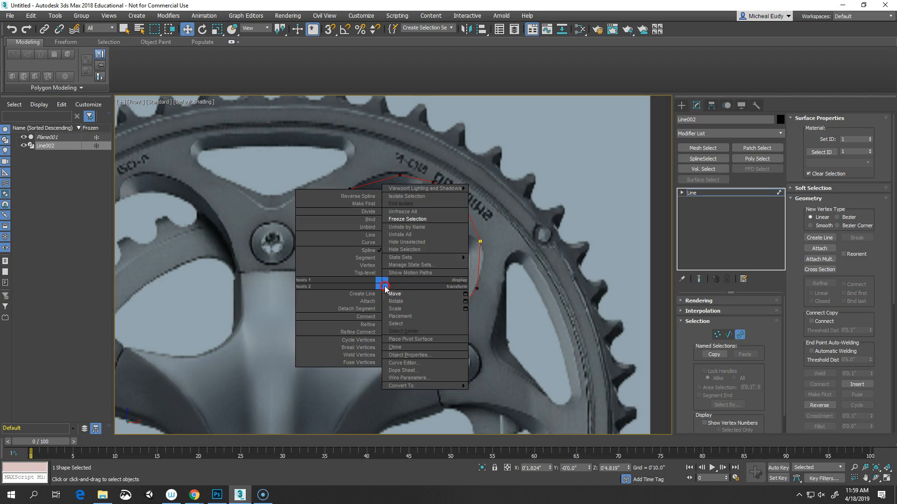
left_click(781, 326)
scroll(824, 253, "down", 5)
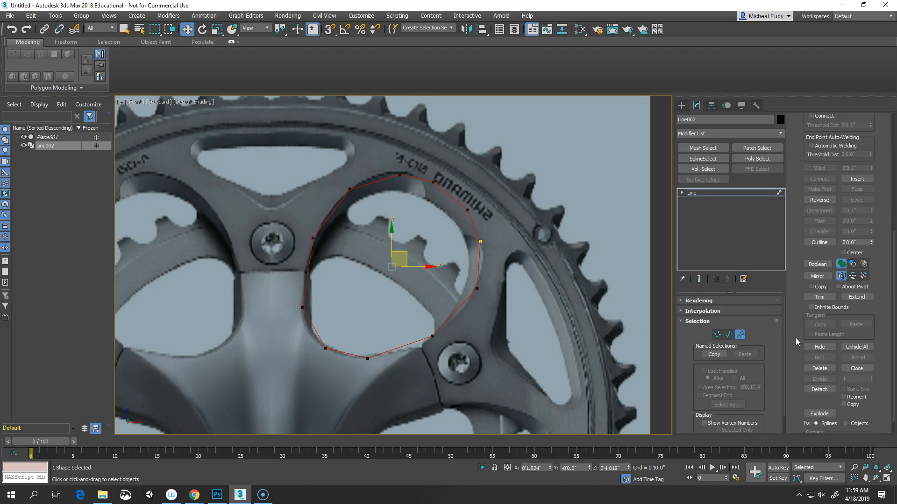
scroll(796, 300, "down", 1)
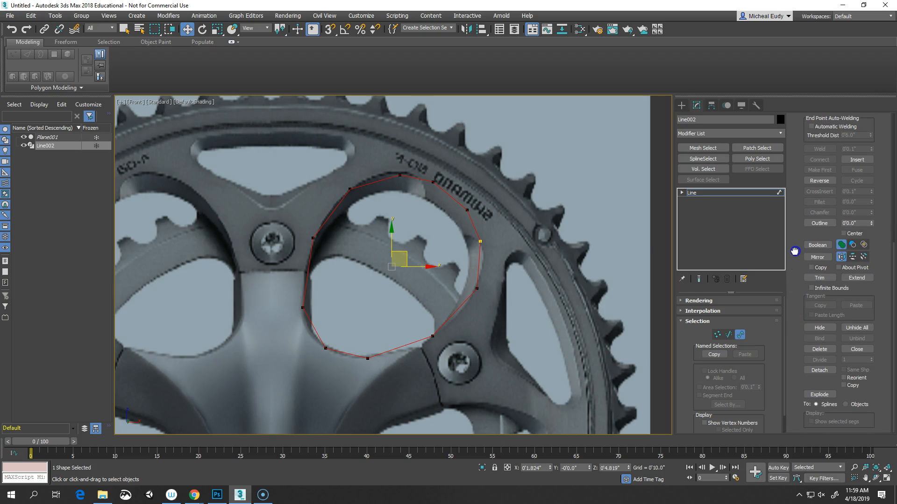
left_click(819, 223)
mouse_move(475, 272)
left_mouse_down()
mouse_move(457, 260)
mouse_move(466, 257)
left_mouse_up()
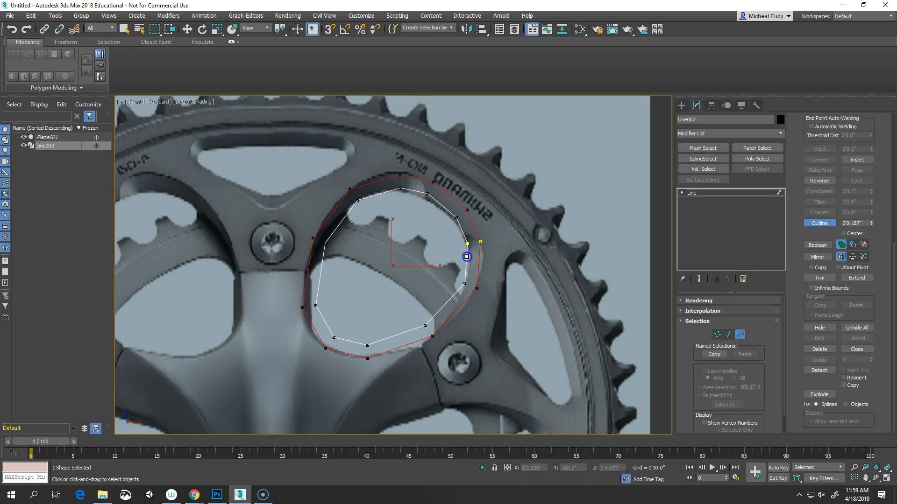
left_click(739, 334)
Move the inner spline about 0.25" along the Y axis toward the reference plane in an orthographic view
middle_click_drag(437, 374, 472, 380, "alt")
middle_click_drag(416, 328, 516, 327)
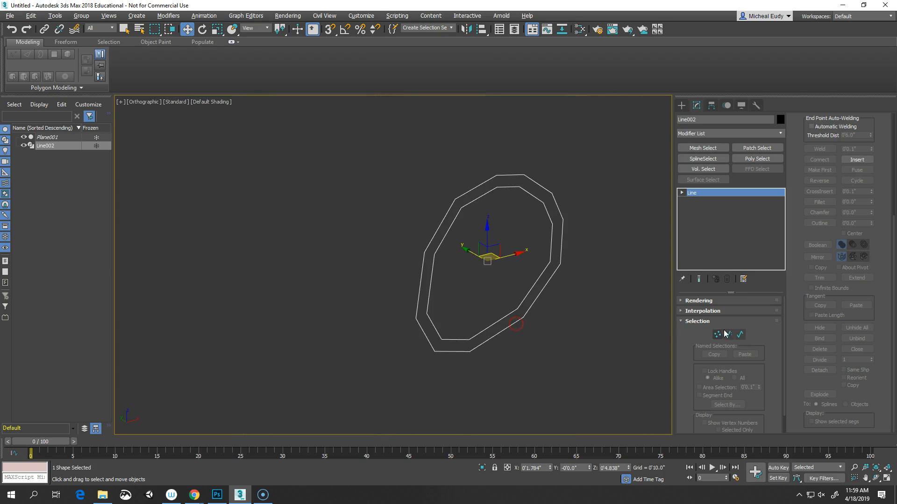
left_click(739, 335)
left_click(495, 324)
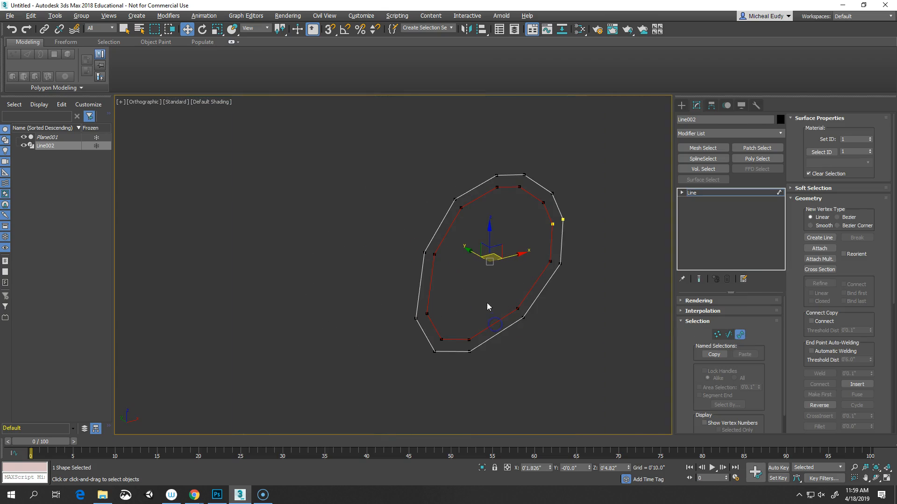
left_click_drag(472, 256, 462, 248)
middle_click_drag(531, 347, 519, 362, "alt")
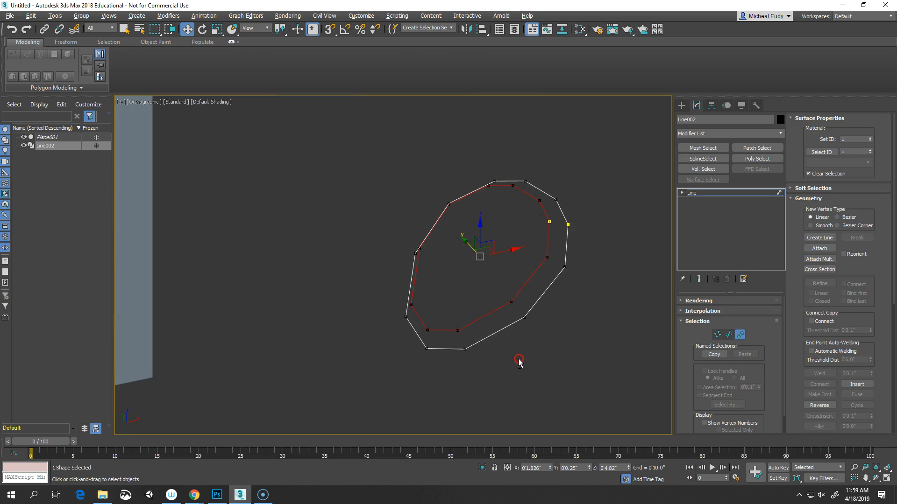
Connect the outer and inner splines with Cross Section segments
left_click(819, 269)
left_click(525, 320)
left_click(514, 299)
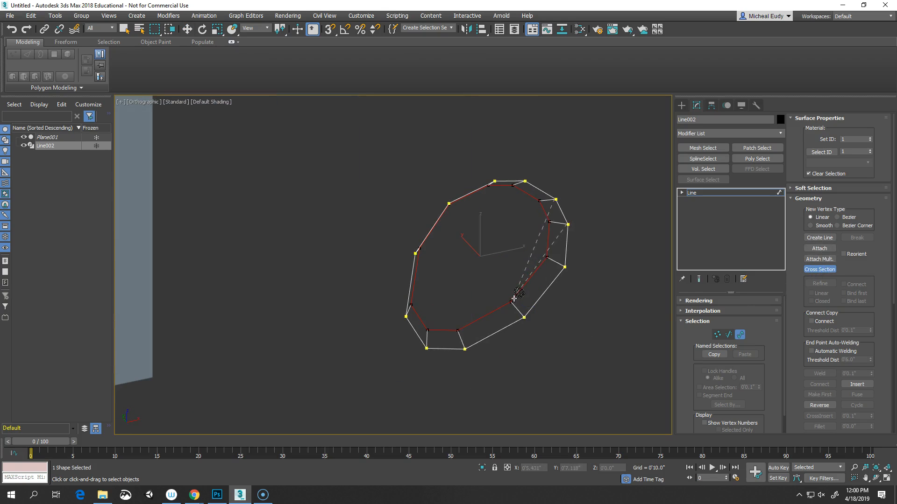
middle_click_drag(536, 335, 510, 336, "alt")
In the Front view, fit the paired inner and outer vertices at the rim's left side and bottom to the opening
key("f")
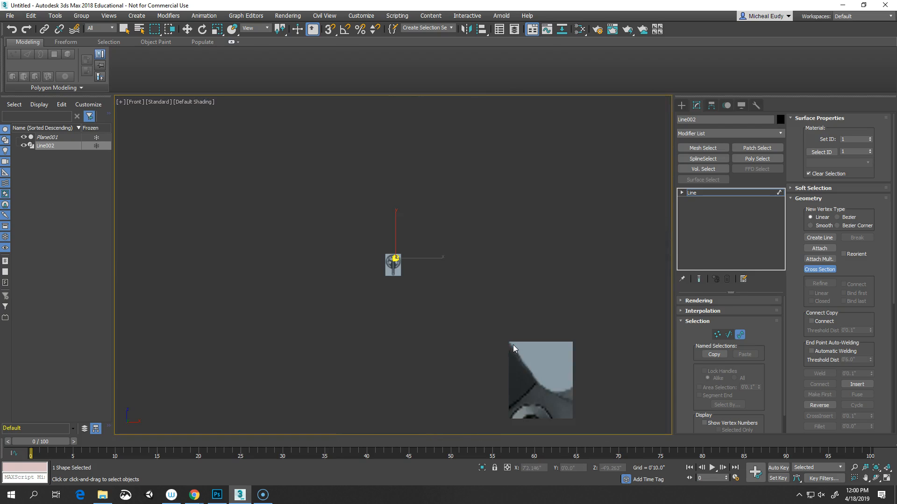
key("z")
scroll(471, 315, "down", 3)
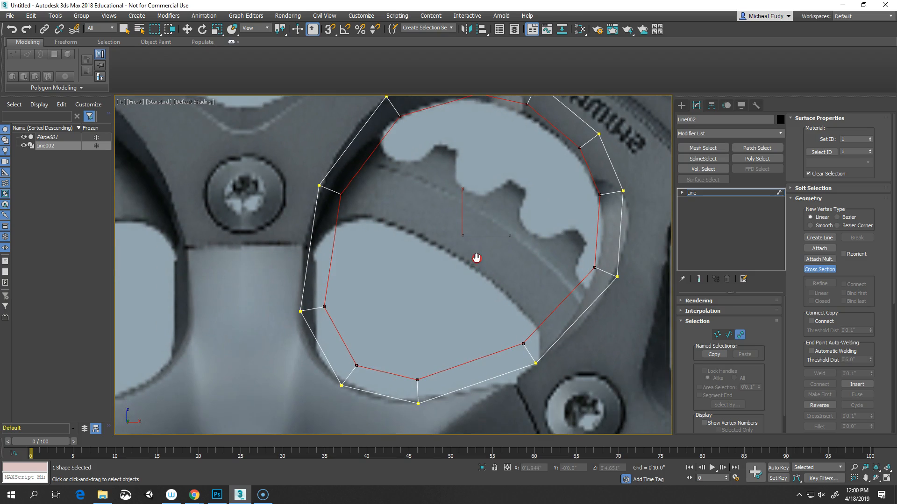
middle_click_drag(467, 262, 456, 278)
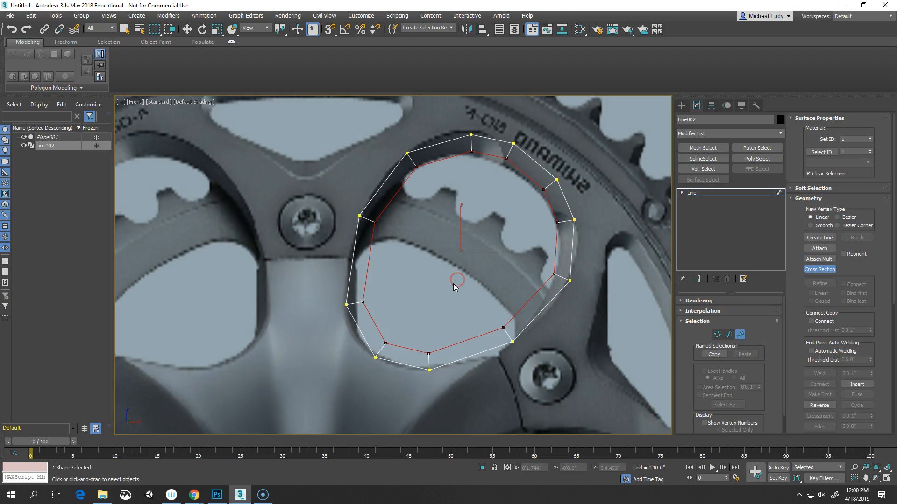
left_click(718, 335)
key("w")
left_click_drag(326, 289, 373, 311)
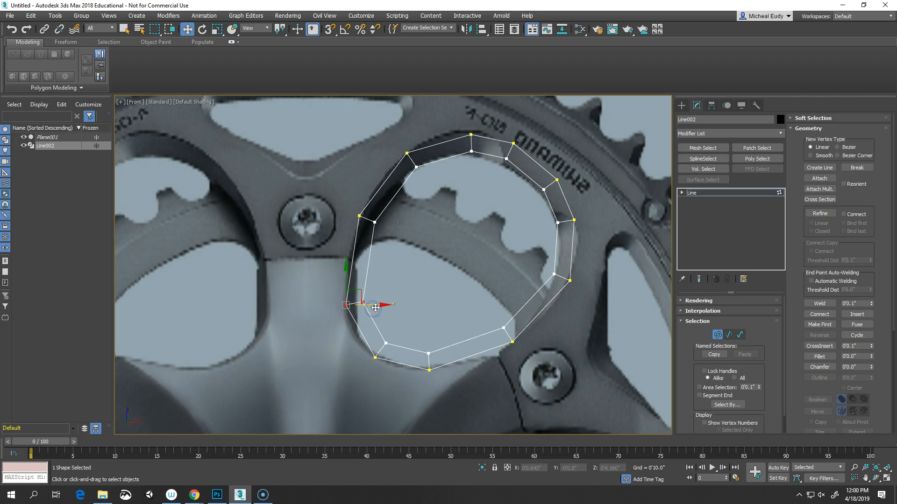
left_click(428, 354)
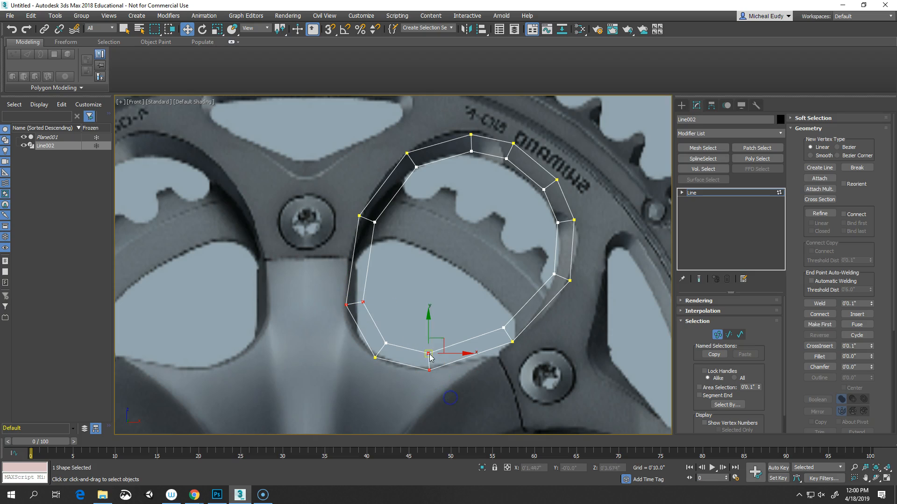
left_click_drag(437, 342, 437, 345)
Adjust the lower-left, lower-right and upper-left vertices of the rim to the reference and return to object level
left_click_drag(389, 348, 386, 352)
left_click_drag(496, 322, 527, 338)
left_click_drag(348, 209, 376, 221)
middle_click_drag(444, 265, 473, 288, "alt")
left_click(546, 316)
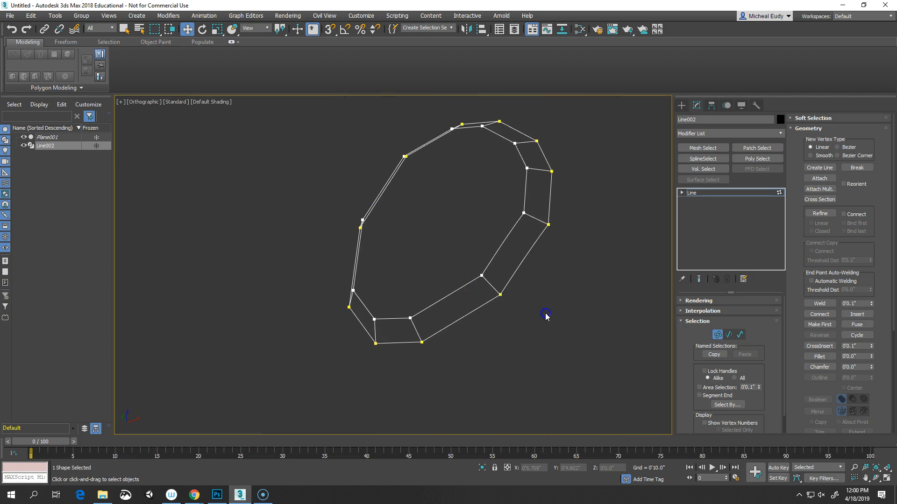
left_click(717, 335)
Apply a Surface modifier to the spline cage with 0 patch steps and a 0.12" threshold, and show edged faces
left_click(780, 136)
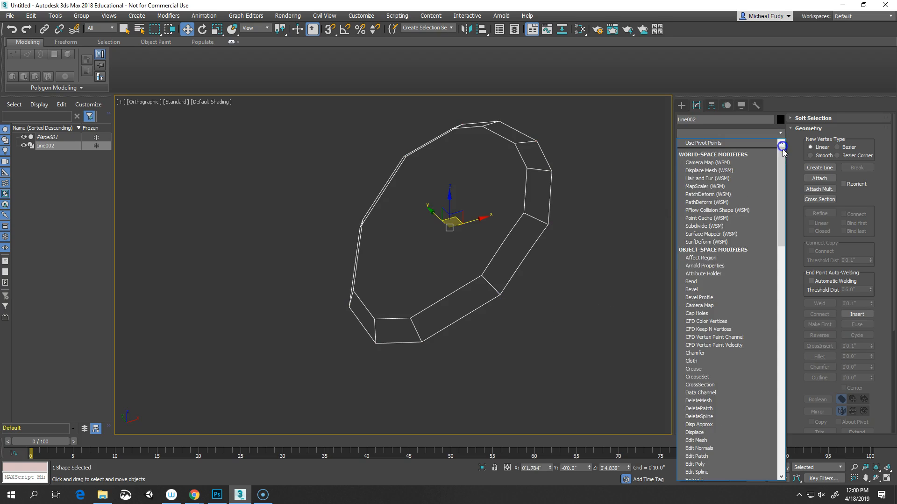
left_click_drag(782, 164, 783, 377)
left_click(695, 325)
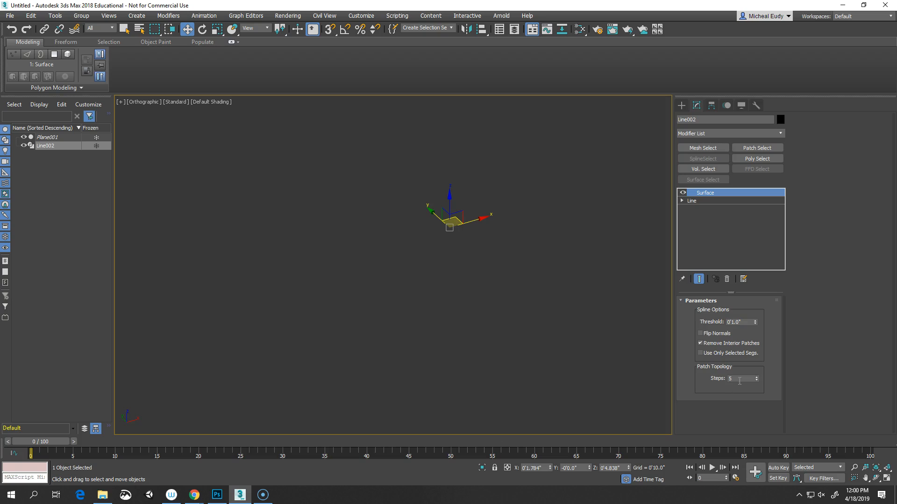
right_click(756, 378)
left_click(685, 330)
type("0.12")
key("Return")
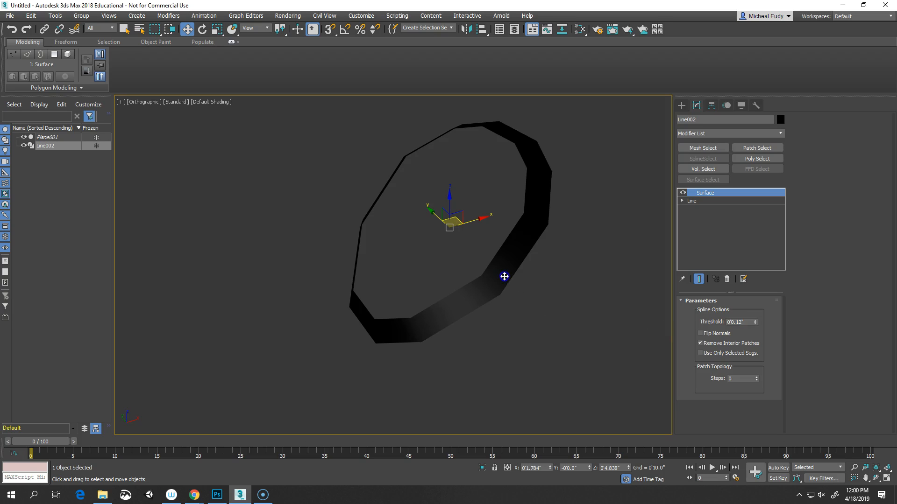
key("F4")
Open the Slate Material Editor and add a new Standard material beside the tracing material's nodes
left_click(582, 31)
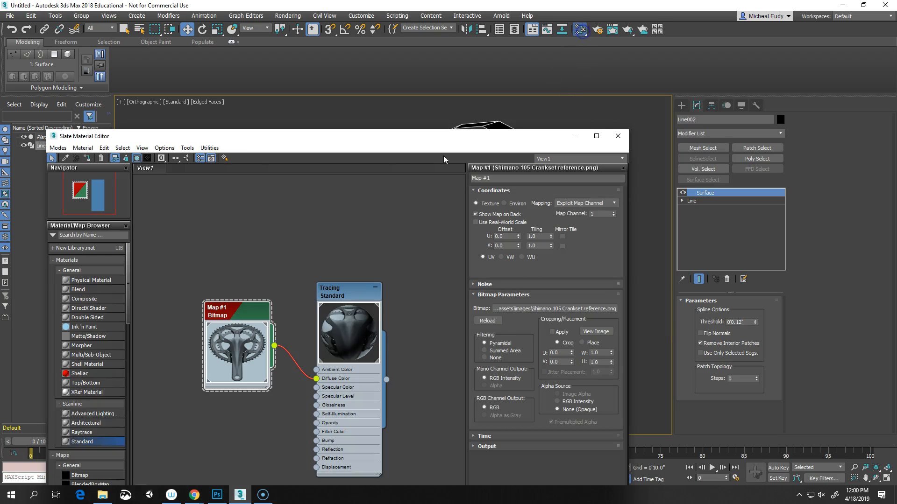
middle_click_drag(235, 248, 321, 202)
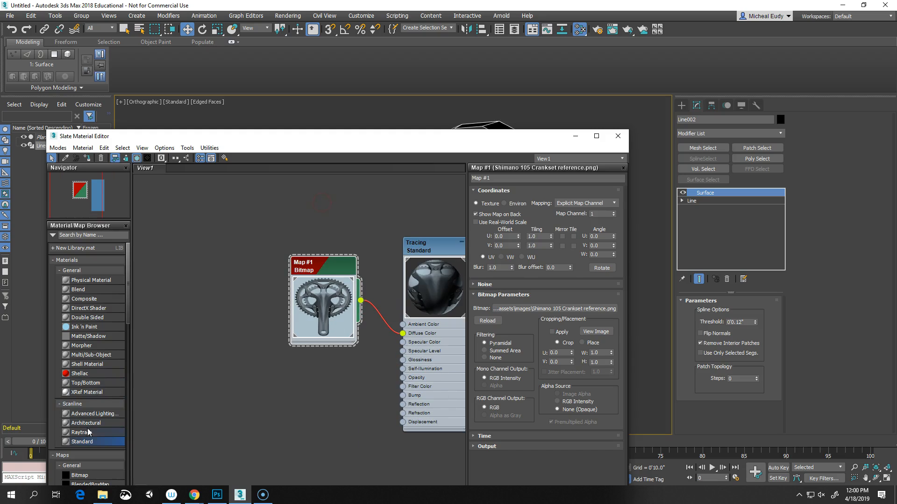
left_click_drag(84, 444, 218, 278)
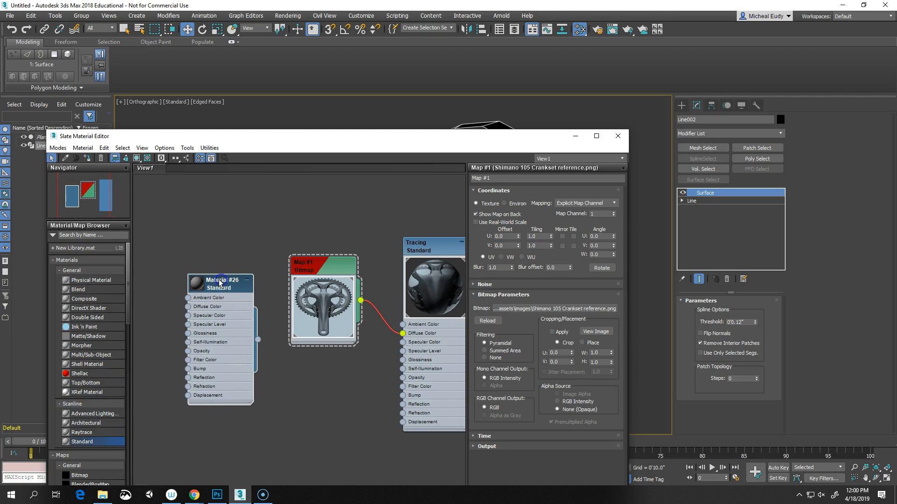
Name the new Standard material Model, assign it to the selected rim surface and minimize the material editor
triple_click(519, 178)
type("Model")
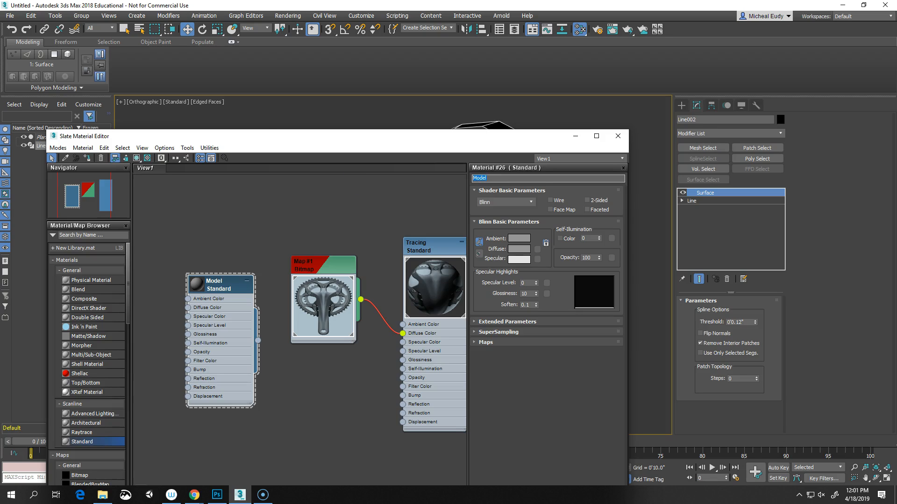
right_click(210, 280)
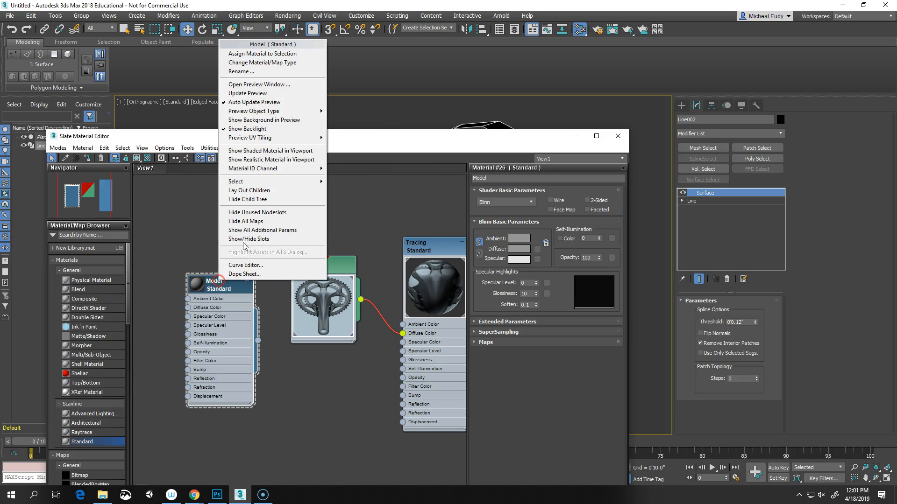
left_click(261, 54)
left_click(575, 136)
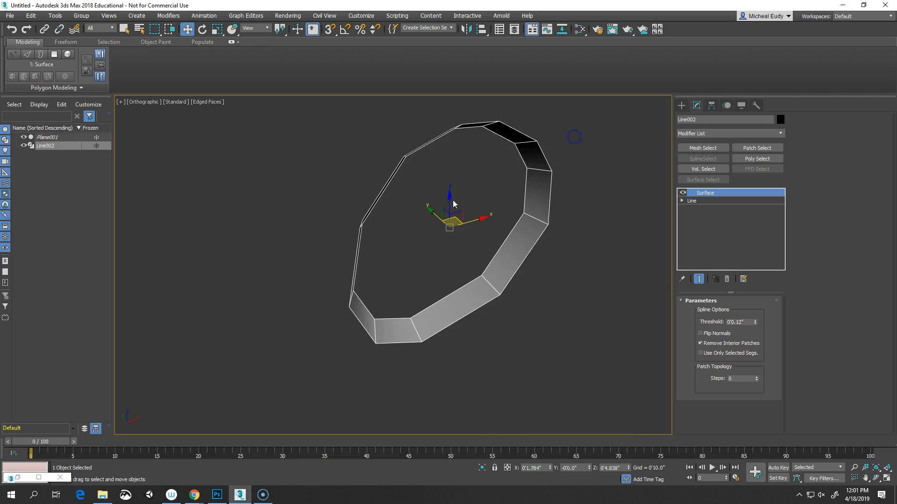
Switch to the Front view with the whole crankset in view and show the home grid
key("f")
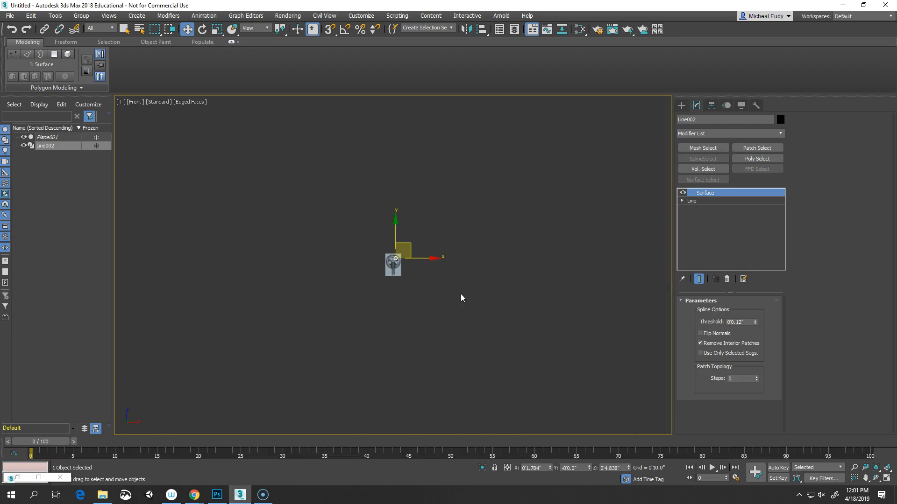
key("z")
middle_click_drag(415, 255, 444, 196)
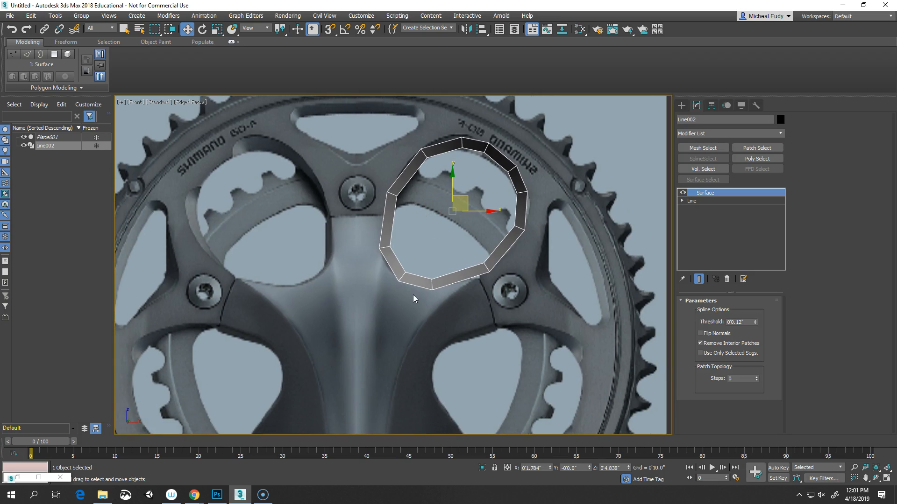
middle_click_drag(427, 226, 412, 234)
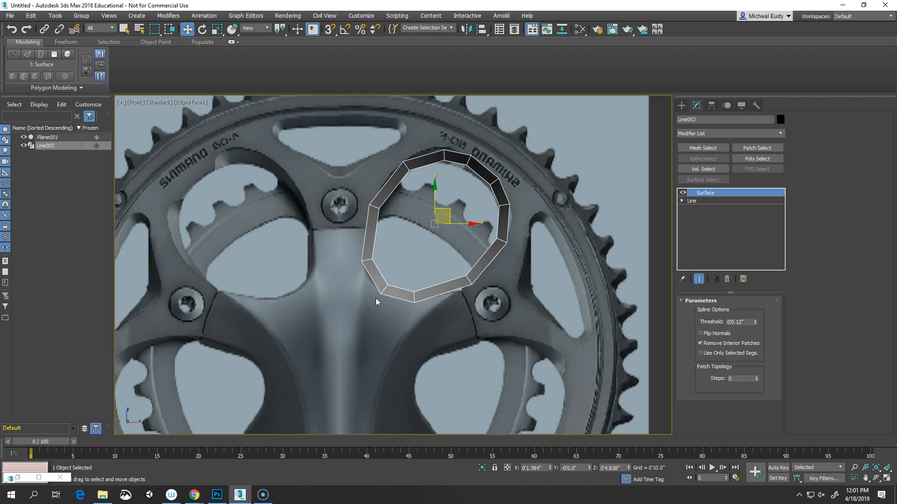
middle_click_drag(405, 333, 381, 260)
scroll(403, 263, "down", 2)
scroll(404, 265, "down", 3)
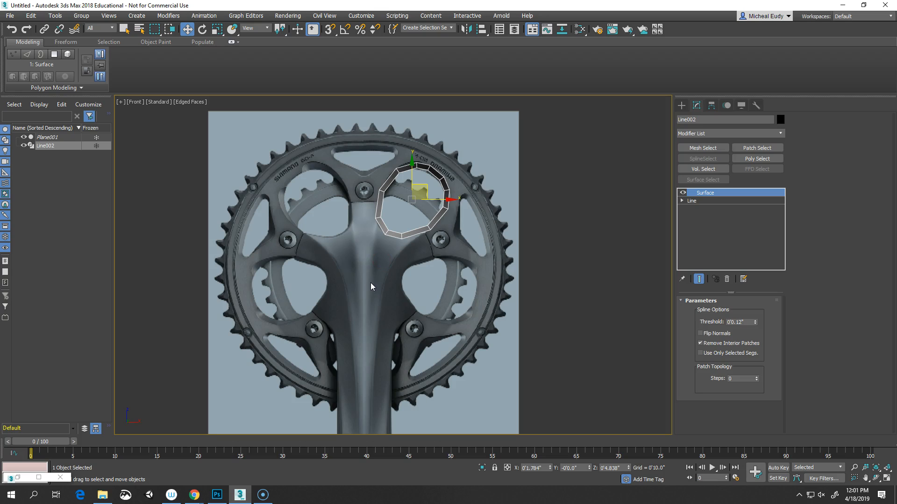
key("g")
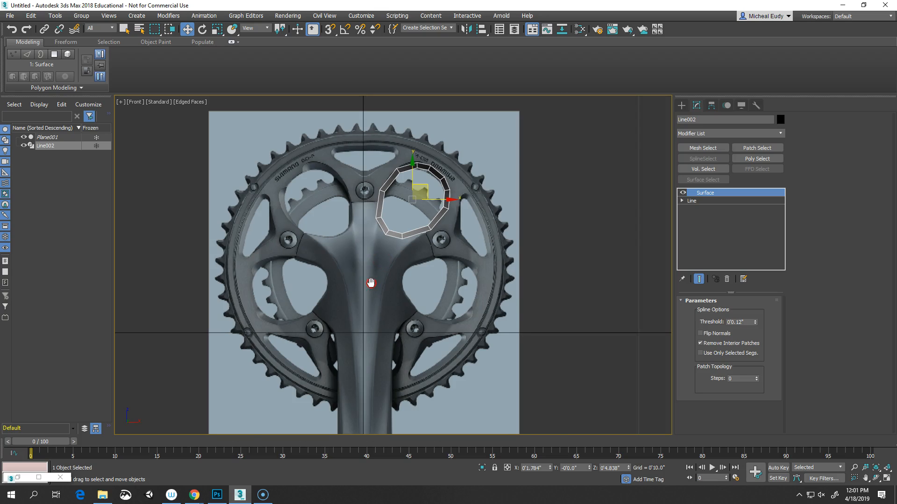
scroll(371, 282, "down", 4)
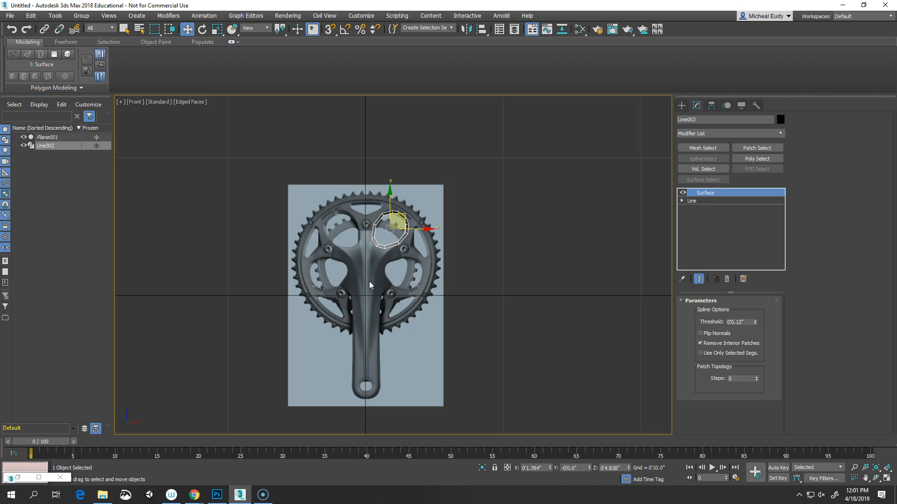
Unfreeze the reference plane and move it together with the rim down so the chainring's centre meets the grid origin
right_click(603, 217)
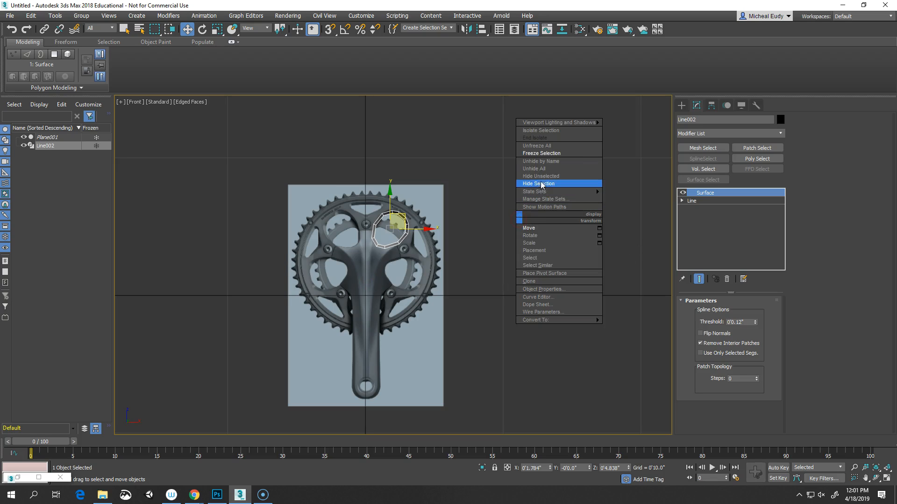
left_click(540, 148)
left_click_drag(246, 160, 524, 482)
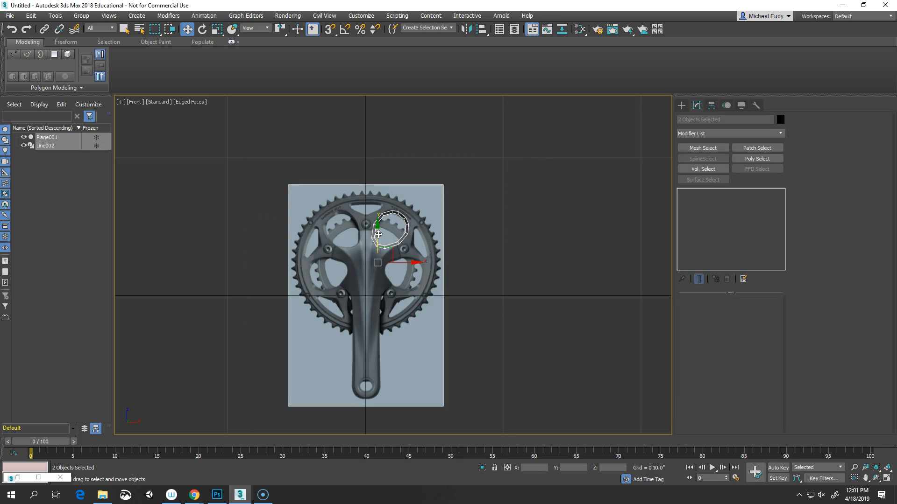
left_click_drag(379, 234, 375, 265)
scroll(393, 347, "up", 3)
middle_click_drag(366, 281, 409, 301)
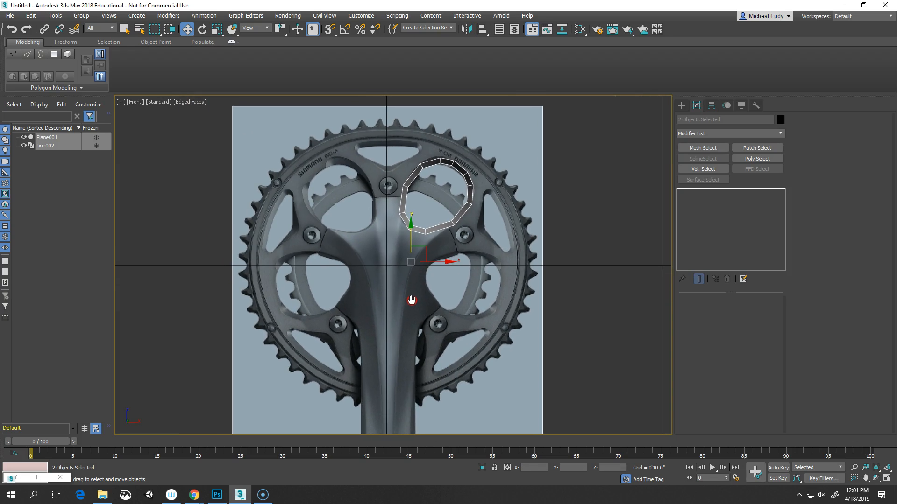
Enable snapping to grid points and draw a guide circle with a radius of about 4.3 inches centred on the origin
left_click(681, 106)
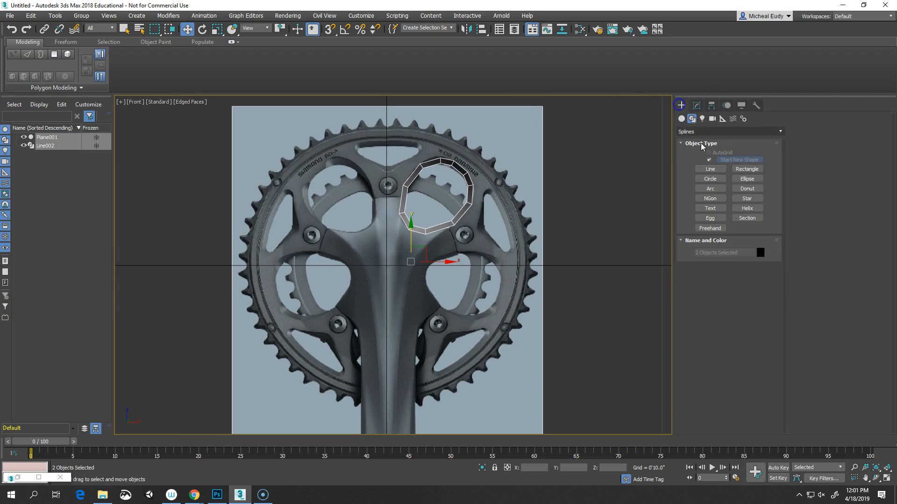
left_click(710, 179)
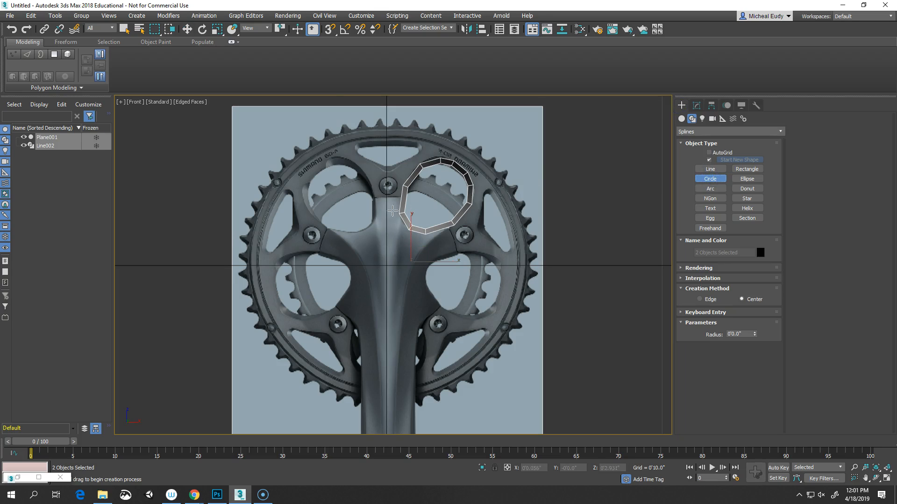
right_click(330, 29)
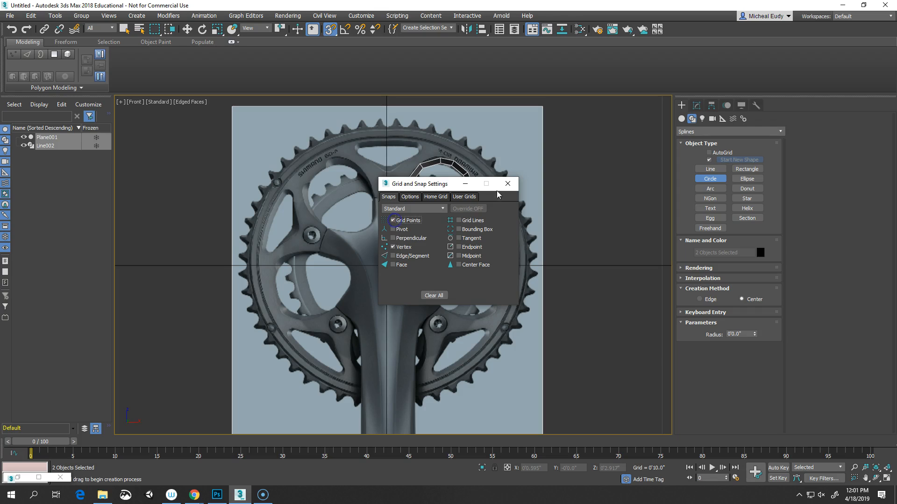
left_click(507, 183)
left_click_drag(386, 265, 473, 347)
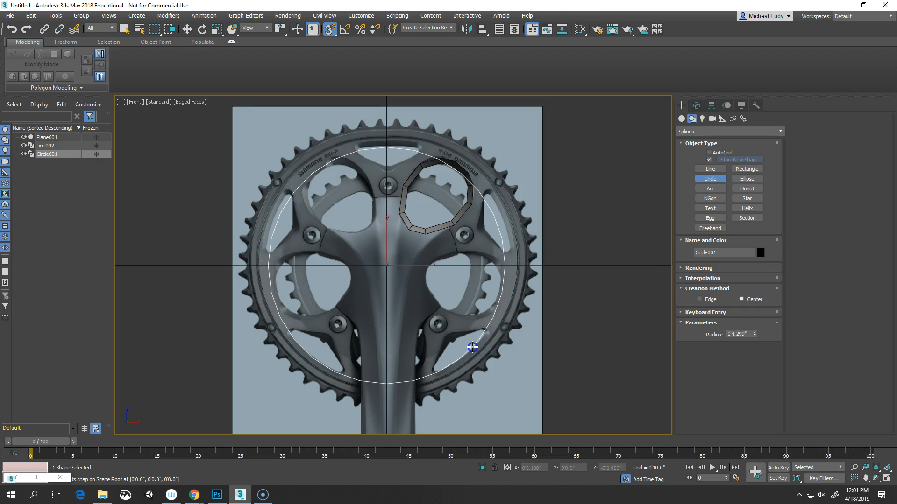
Select the reference plane and rim, turn snapping off, and nudge both until the chainring is centred on the guide circle
key("w")
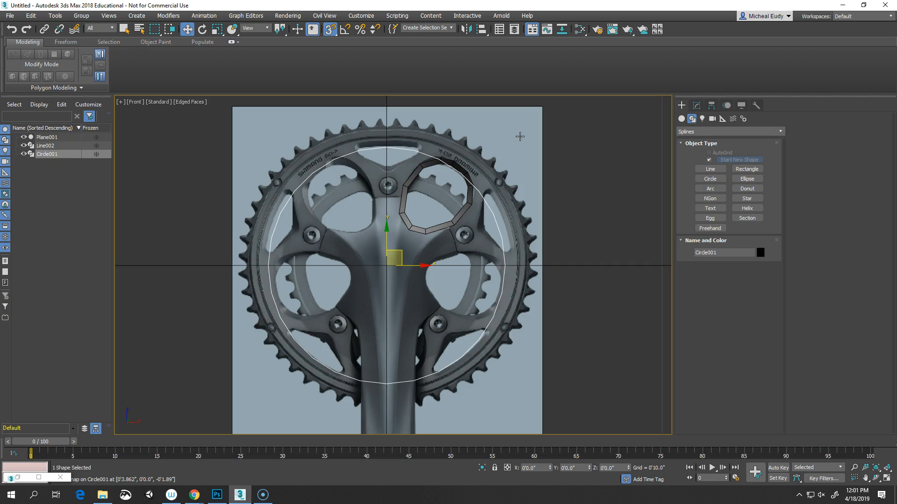
left_click(459, 215)
left_click(514, 157, "ctrl")
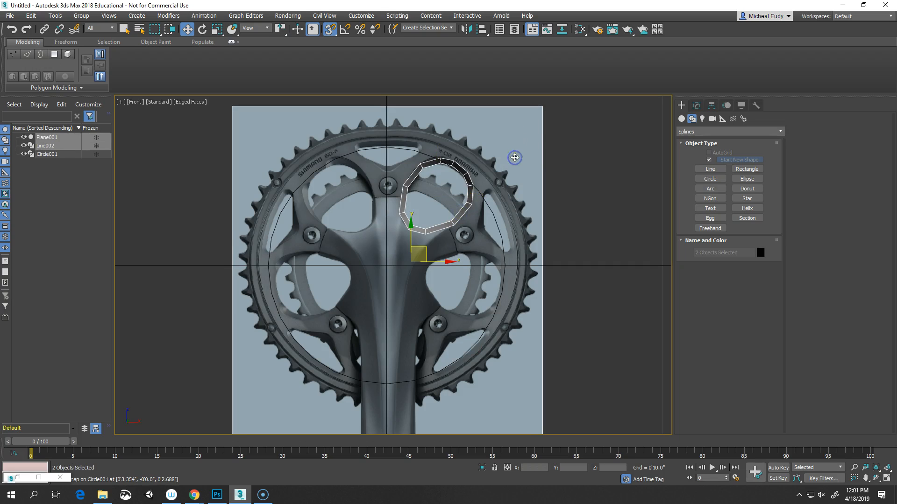
key("s")
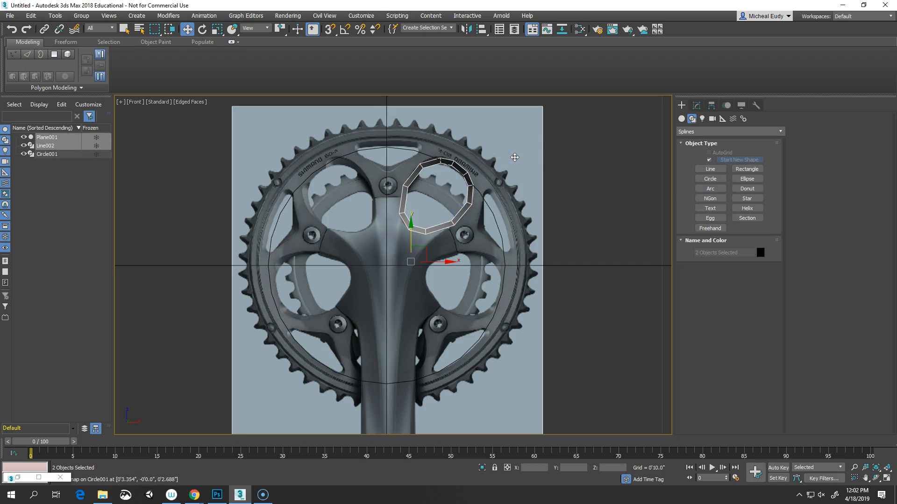
left_click_drag(409, 234, 410, 235)
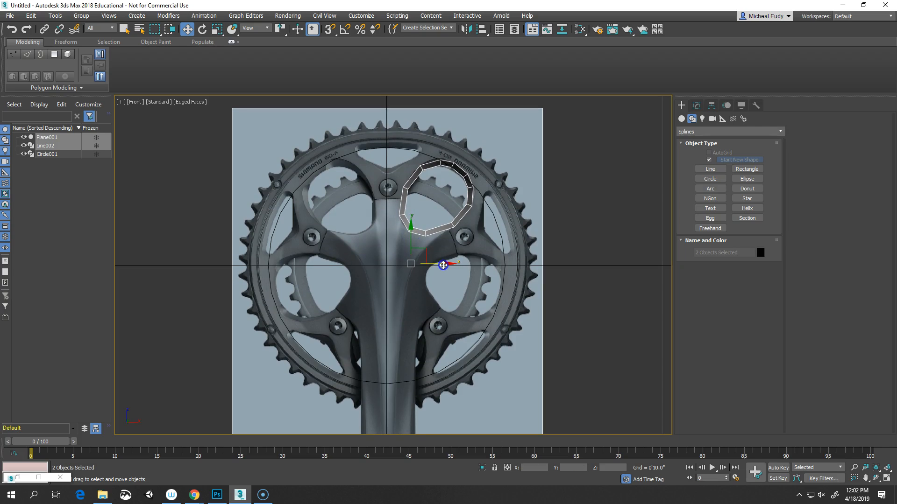
left_click_drag(443, 266, 442, 265)
Delete the guide circle and freeze the reference plane again
left_click(506, 250)
key("Delete")
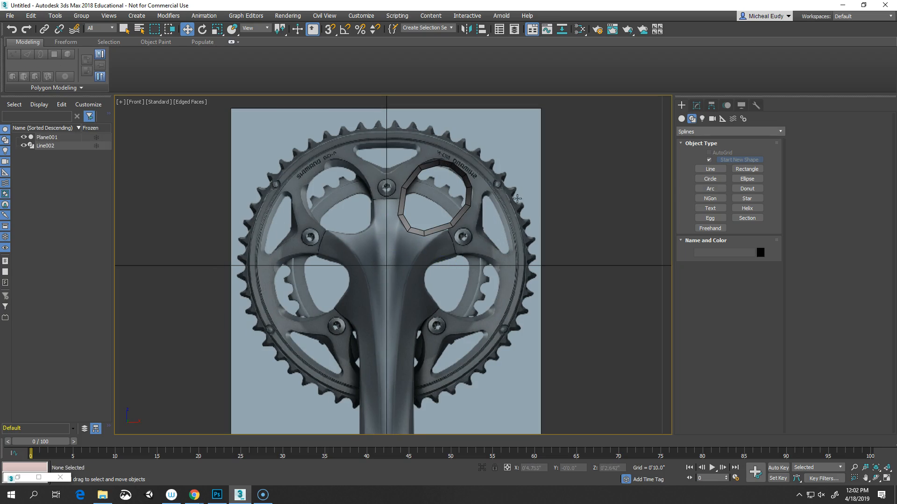
left_click(517, 199)
right_click(527, 176)
left_click(548, 111)
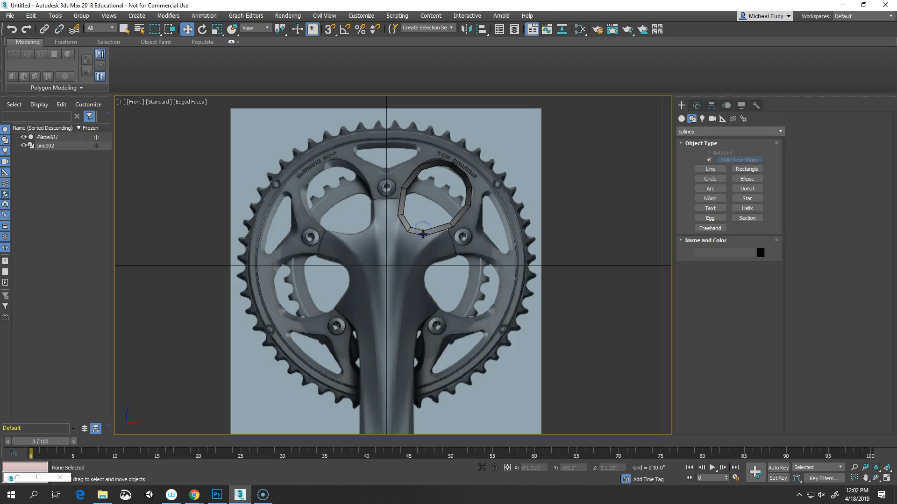
Select the rim and set its transforms to the World coordinate system with the transform coordinate center as pivot
left_click(423, 233)
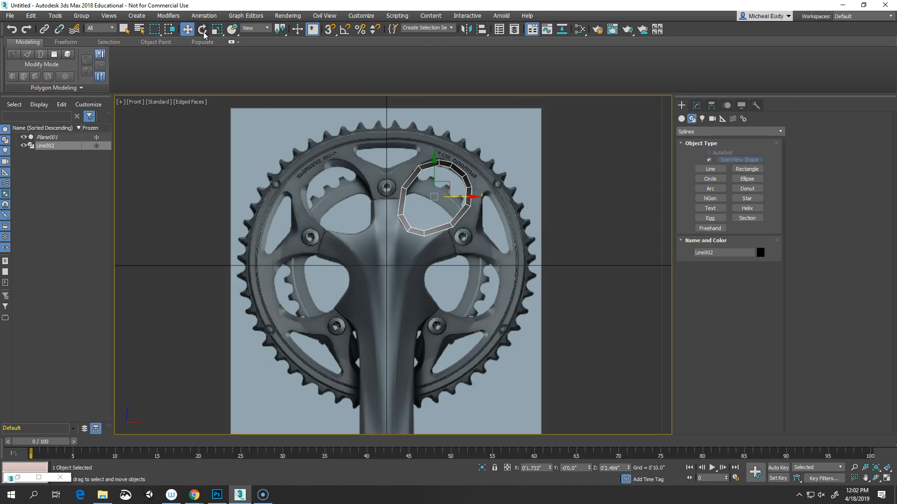
left_click_drag(276, 32, 284, 74)
left_click(263, 29)
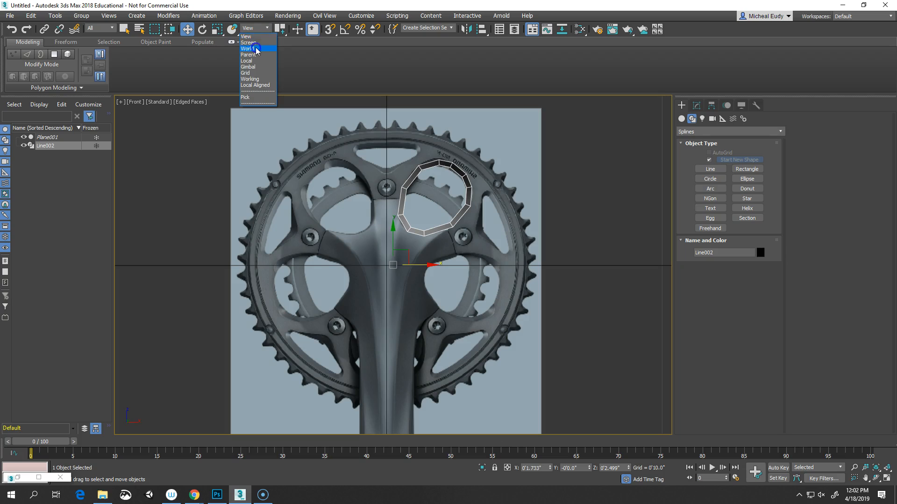
left_click(256, 48)
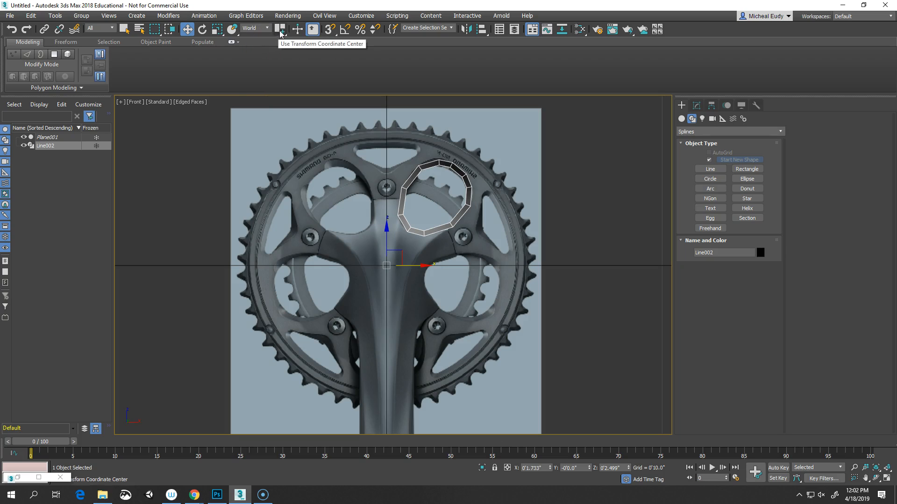
Open the Array tool for the rim and preview a total rotation of 360 degrees about Z
left_click(56, 16)
left_click(70, 195)
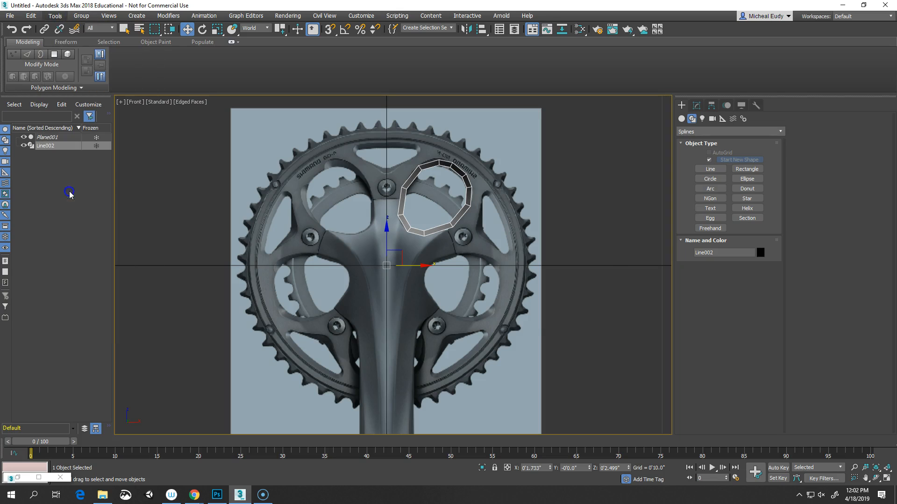
left_click_drag(446, 173, 674, 43)
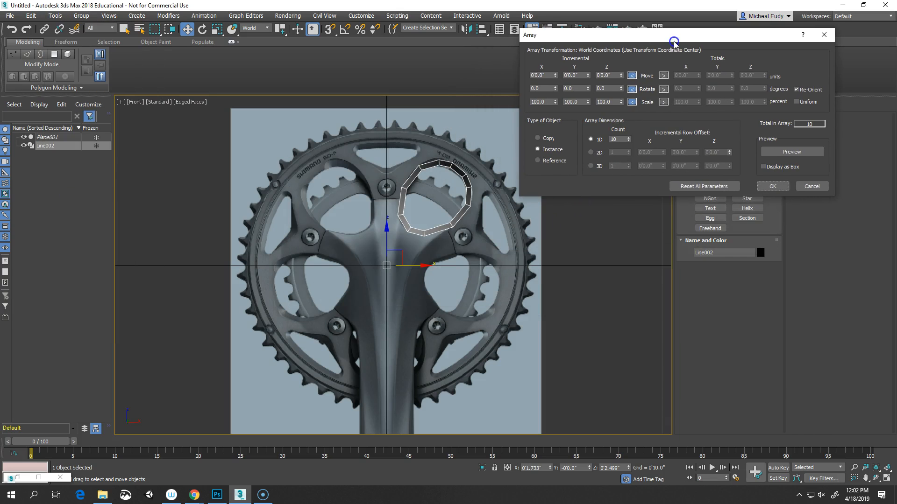
left_click(664, 89)
left_click_drag(752, 89, 713, 94)
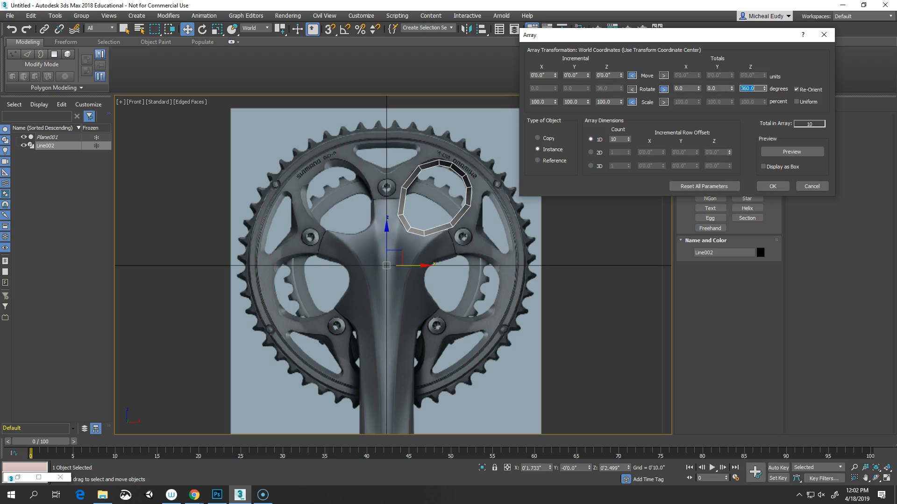
left_click(786, 153)
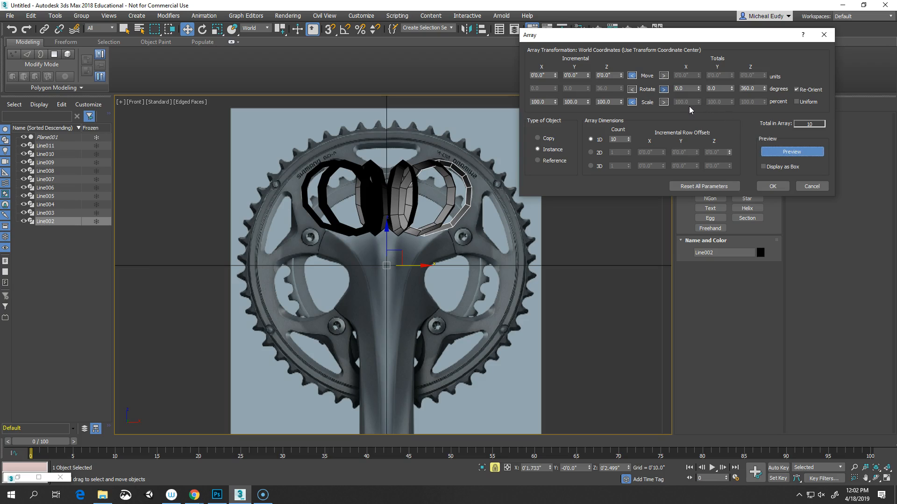
Set the array's total rotation to 0 degrees about Z and 360 degrees about Y
left_click_drag(755, 89, 725, 88)
type("0")
key("Return")
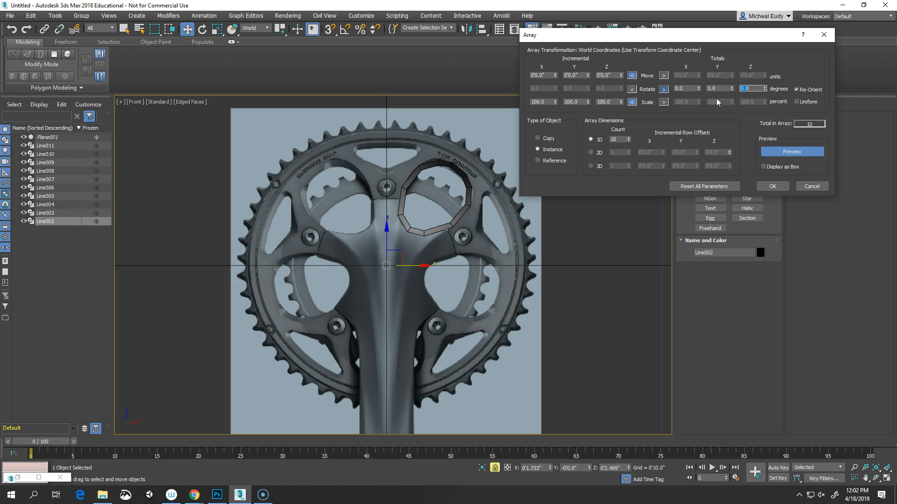
double_click(713, 88)
key("Return")
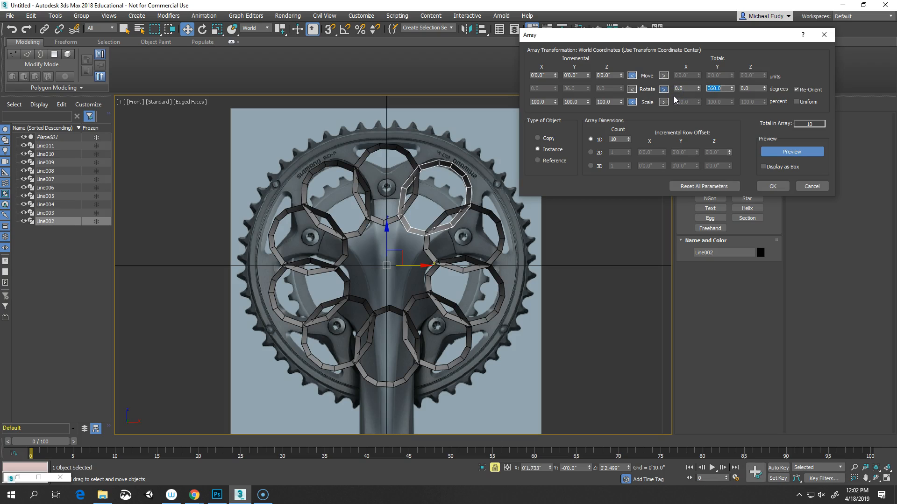
Set the 1D array count to 5 and create the instanced rims around the chainring
left_click_drag(624, 142, 590, 145)
type("5")
key("Return")
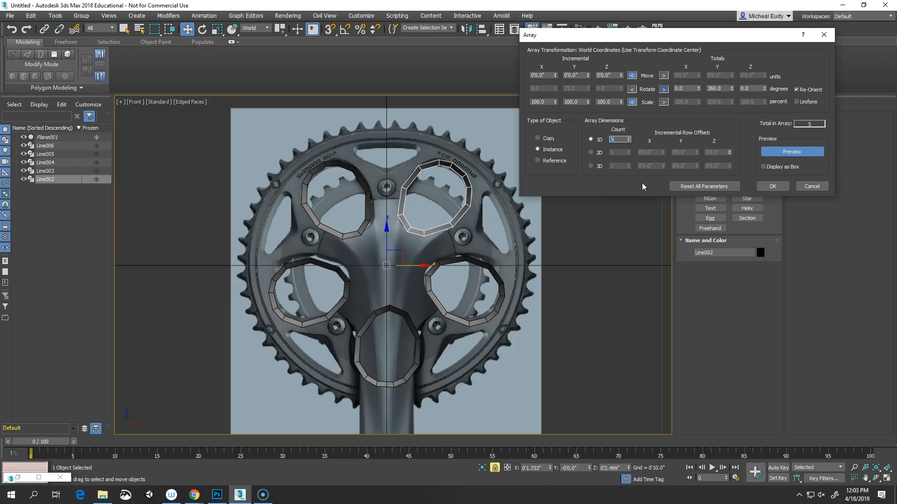
mouse_move(708, 39)
left_mouse_down()
mouse_move(674, 39)
mouse_move(708, 39)
left_mouse_up()
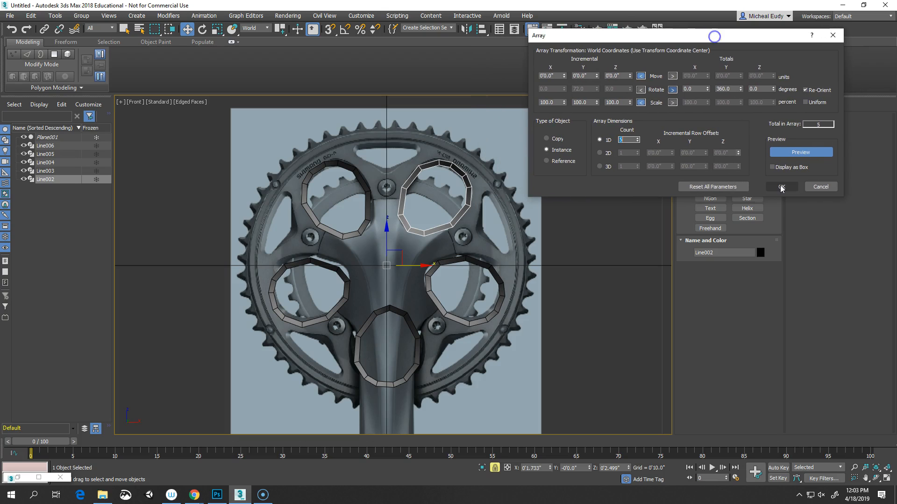
left_click(773, 186)
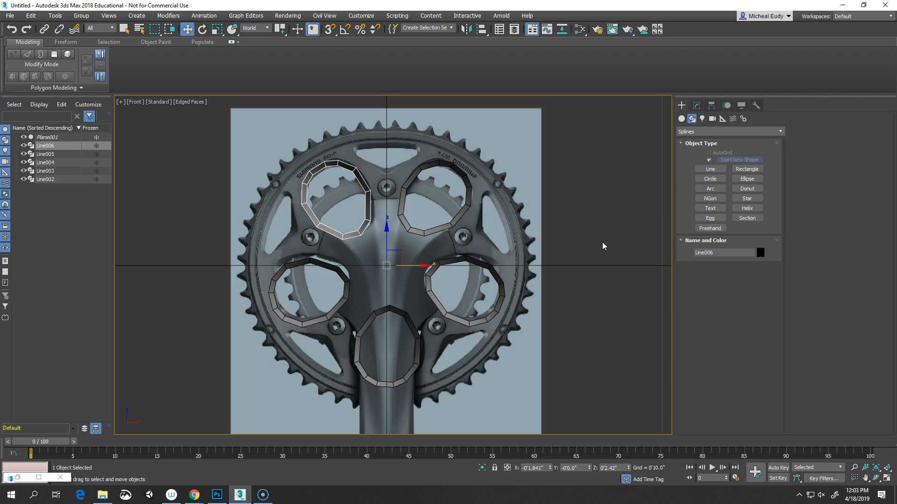
Trace half of the triangular opening beside the bolt right of centre with an open seven-vertex corner line
left_click(602, 246)
scroll(517, 250, "up", 4)
middle_click_drag(517, 251, 459, 267)
scroll(459, 266, "up", 2)
left_click(710, 178)
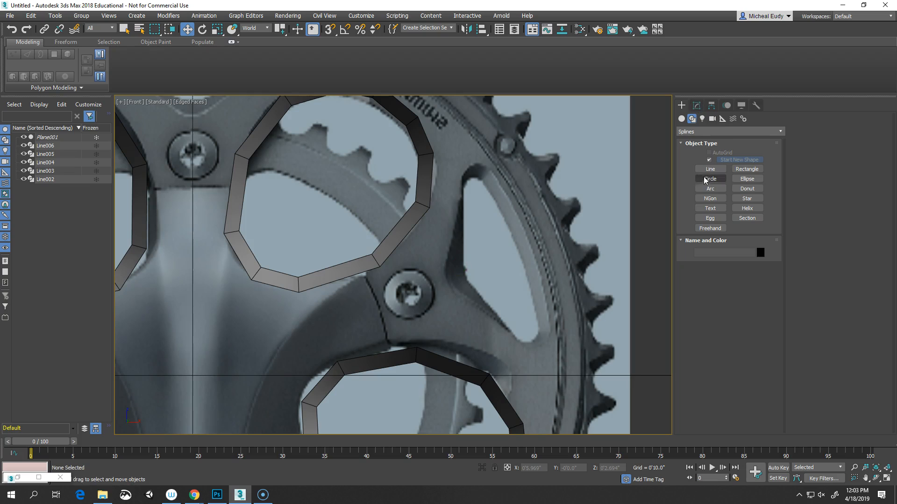
left_click(449, 284)
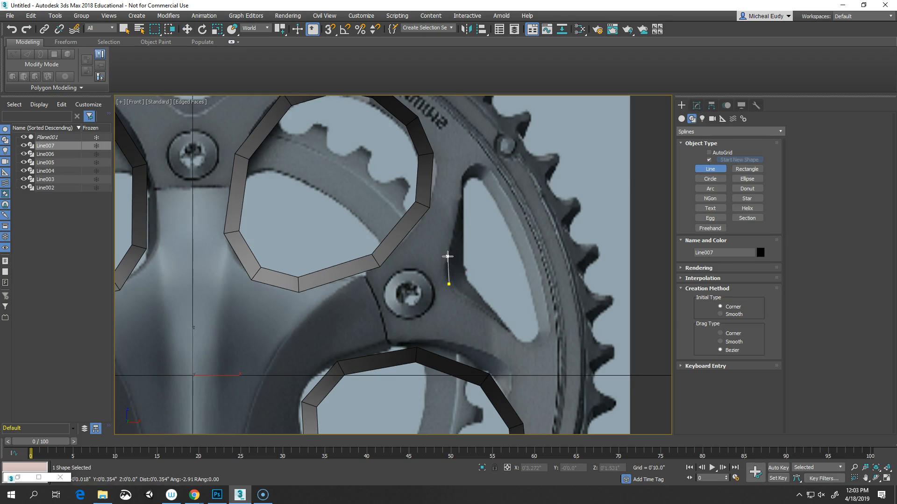
left_click(446, 256)
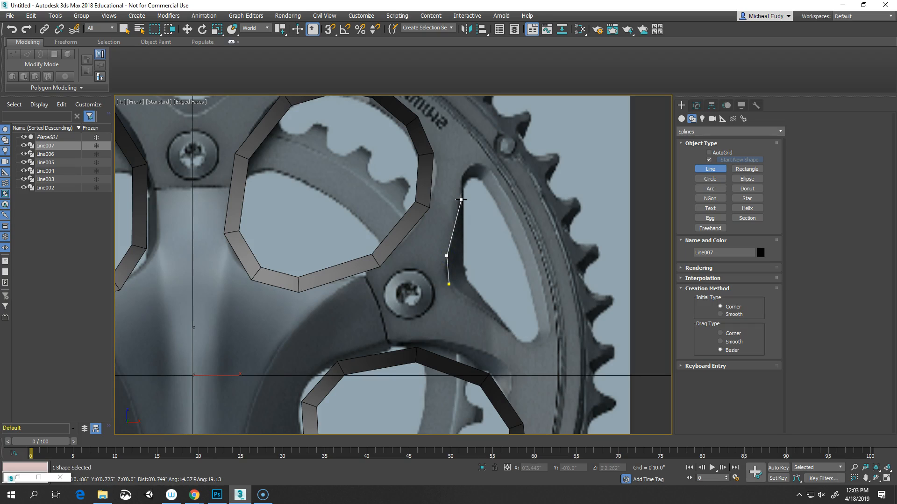
left_click(459, 209)
left_click(462, 175)
left_click(488, 167)
left_click(516, 212)
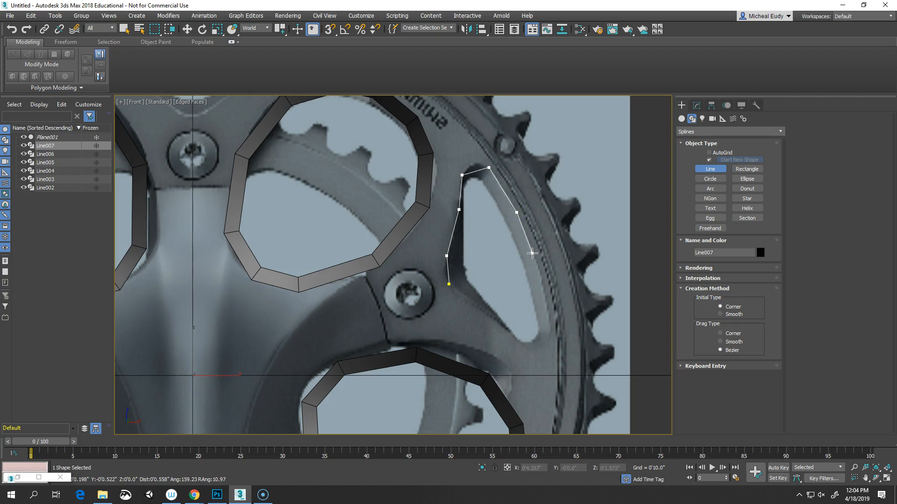
left_click(532, 253)
right_click(531, 252)
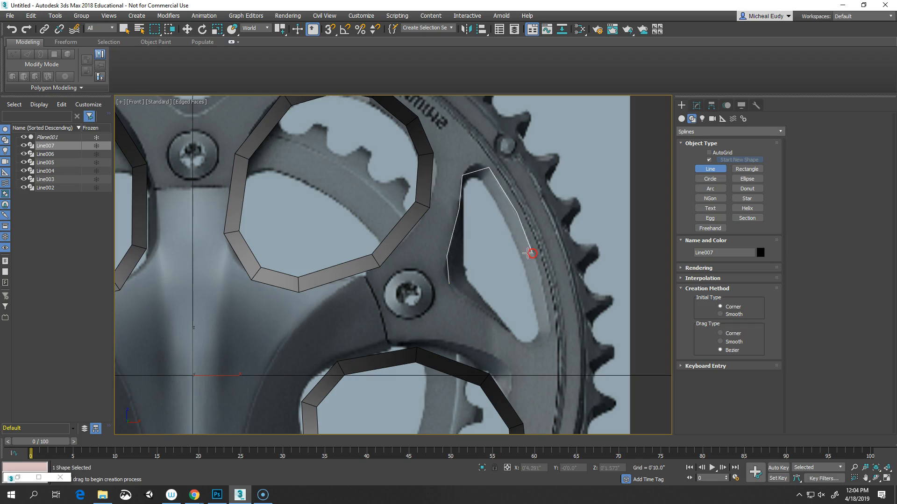
Move the traced line's starting vertex slightly up and left along the opening's inner corner
left_click(697, 105)
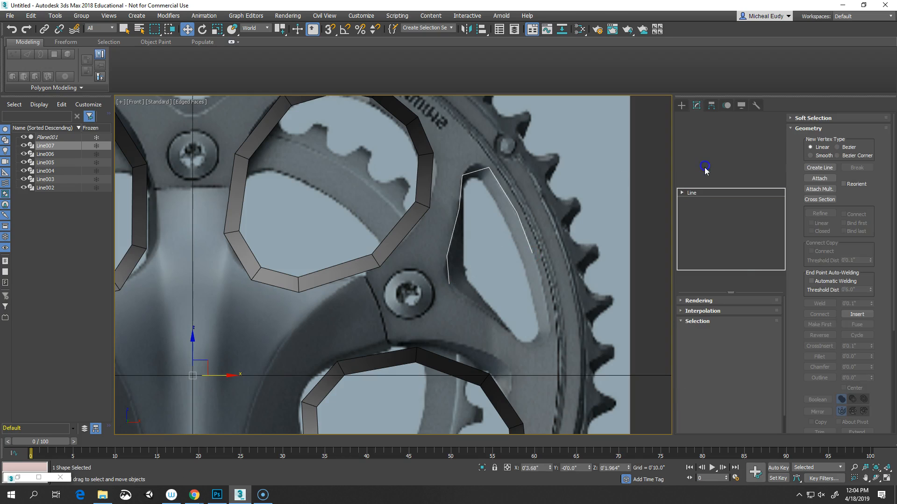
left_click(717, 334)
left_click(449, 283)
left_click_drag(460, 271, 457, 262)
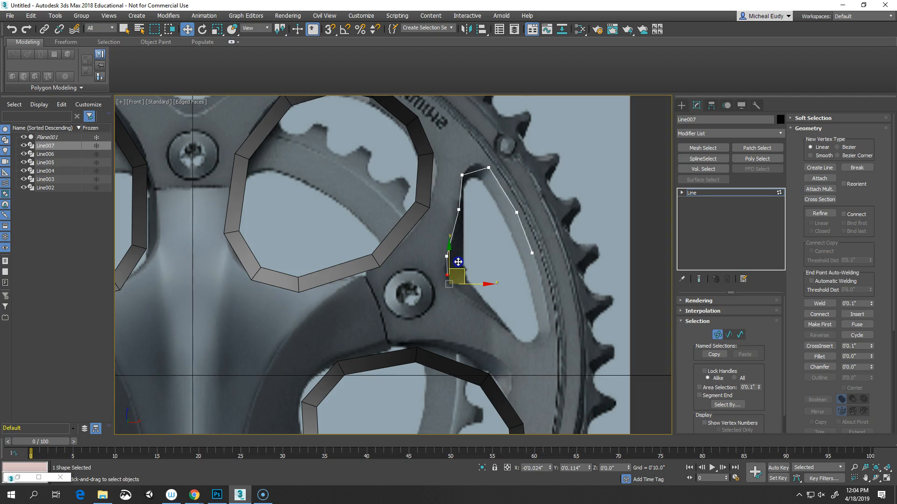
Rotate the traced spline counterclockwise with angle snap until its two open ends line up vertically on the right
left_click(717, 334)
left_click(741, 336)
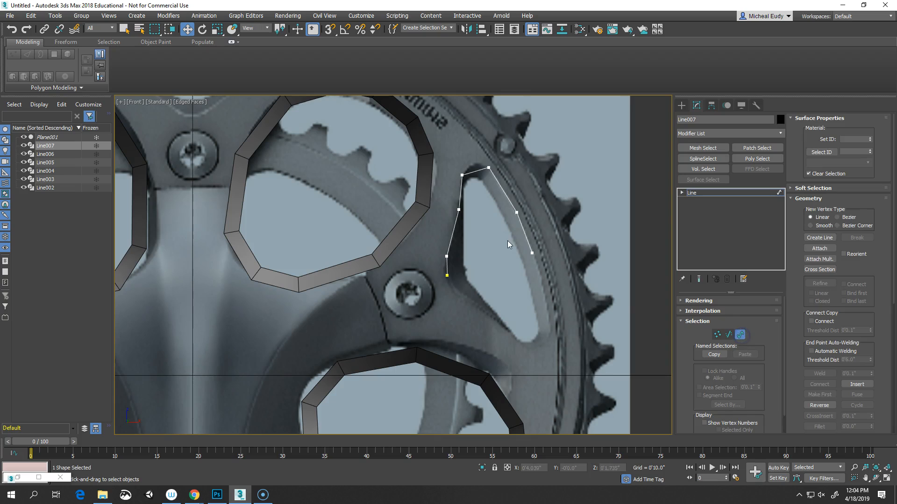
left_click(526, 239)
right_click(527, 239)
left_click(541, 257)
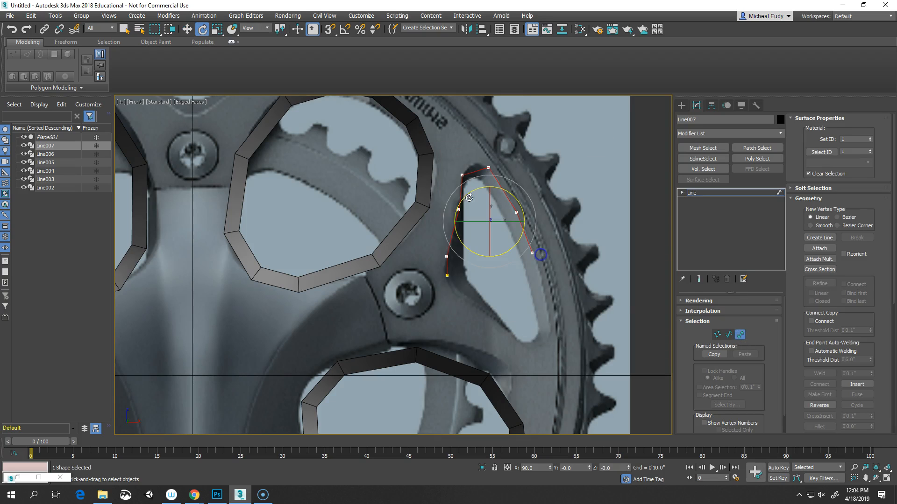
left_click_drag(280, 30, 281, 56)
left_click(345, 29)
left_click_drag(466, 263, 499, 280)
left_click(553, 140)
left_click(517, 191)
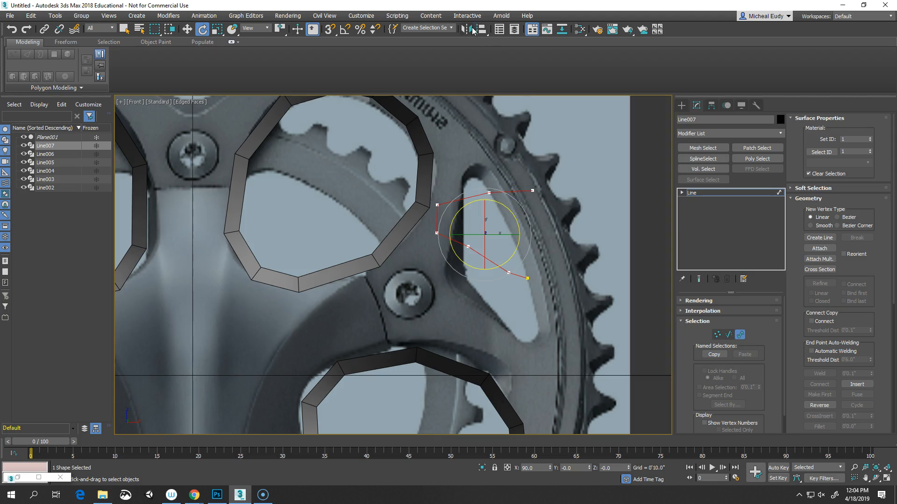
Mirror the half outline across X as a copy and move it along X until the open ends meet
left_click_drag(450, 160, 624, 132)
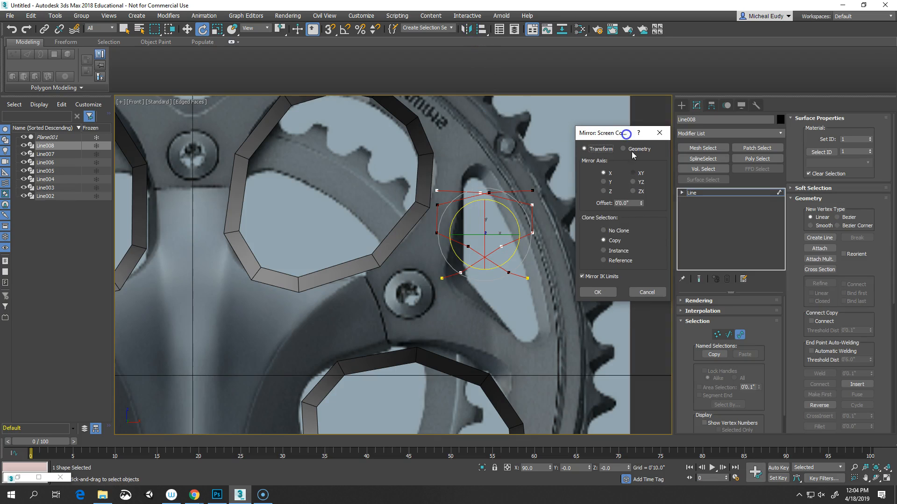
left_click(604, 292)
right_click(536, 234)
left_click(574, 241)
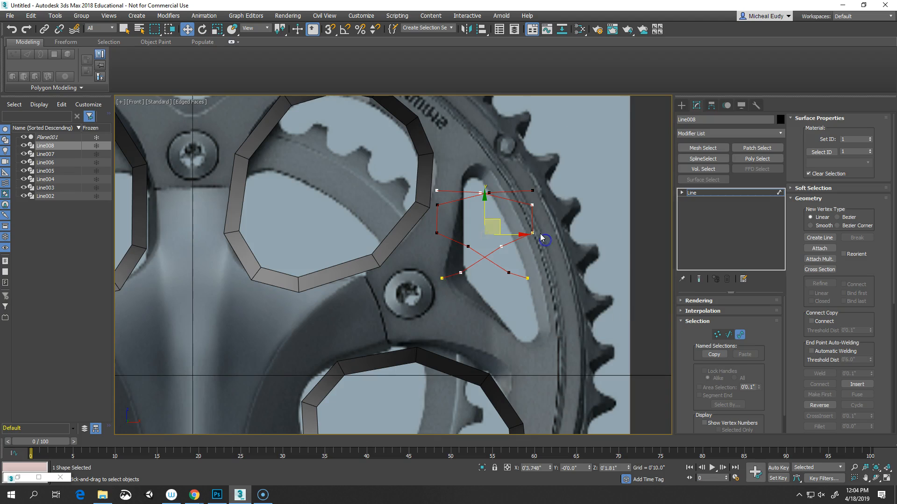
left_click_drag(536, 236, 607, 233)
left_click(539, 232)
Attach the original half outline to the mirrored copy so both form one shape
scroll(540, 208, "up", 8)
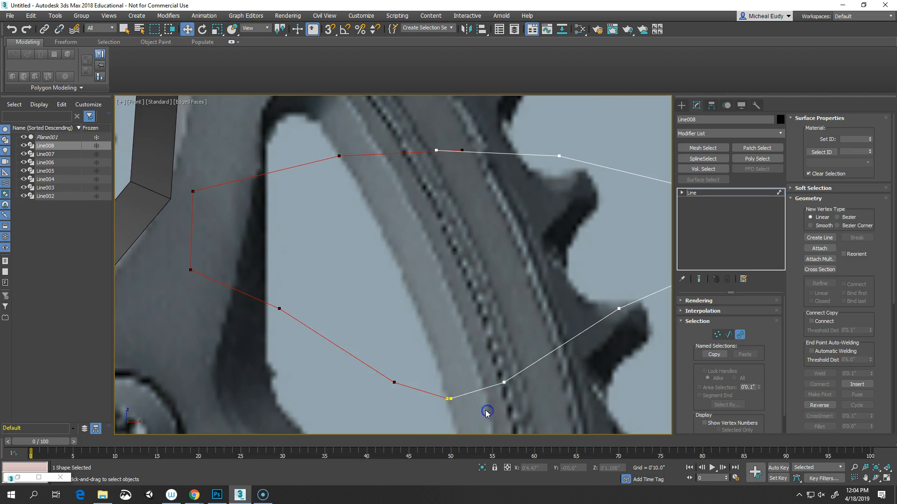
left_click(716, 334)
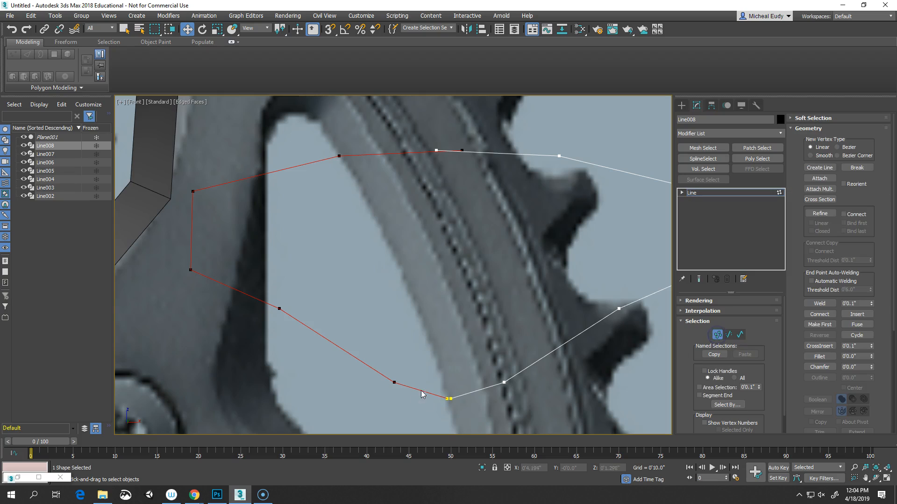
left_click(449, 398)
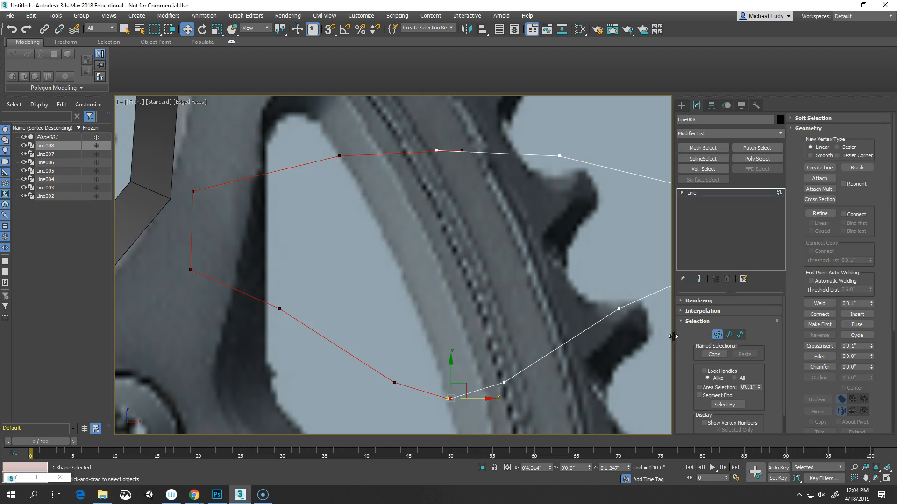
left_click(716, 335)
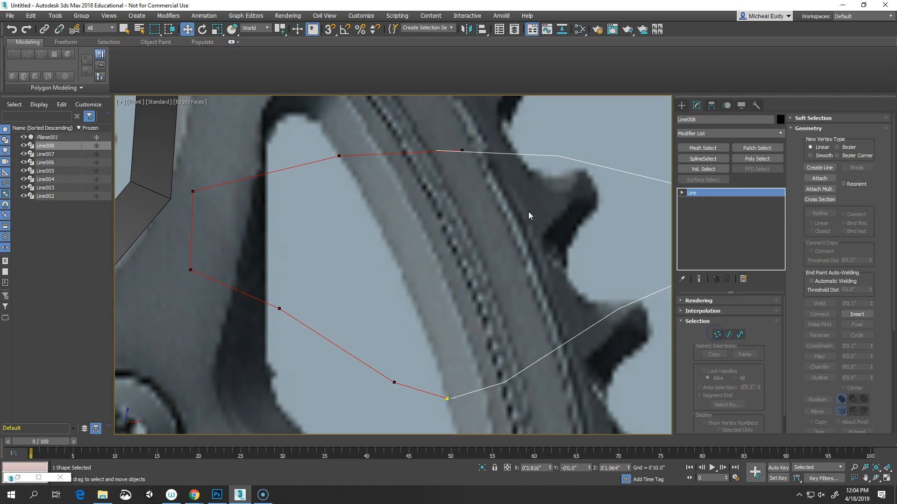
left_click(811, 178)
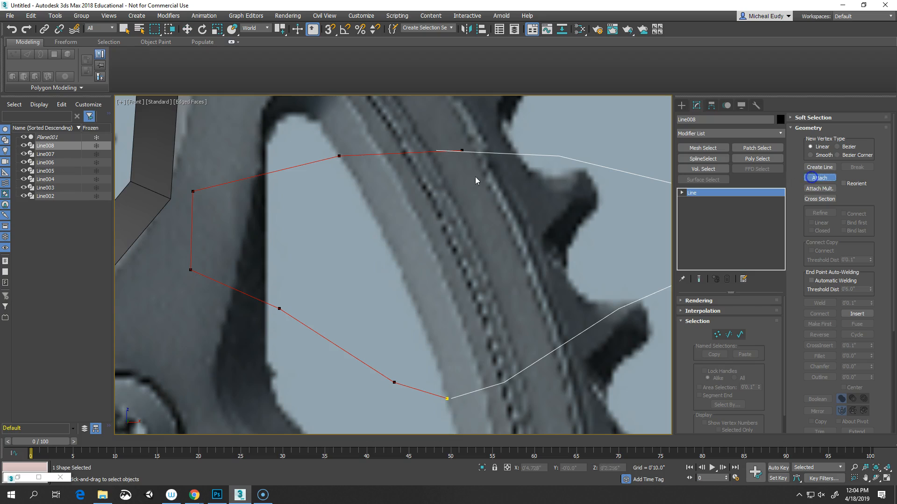
left_click(410, 153)
right_click(421, 212)
Weld the meeting end vertices at the outline's lower and upper joints using a weld threshold of 18'11.1"
left_click(717, 334)
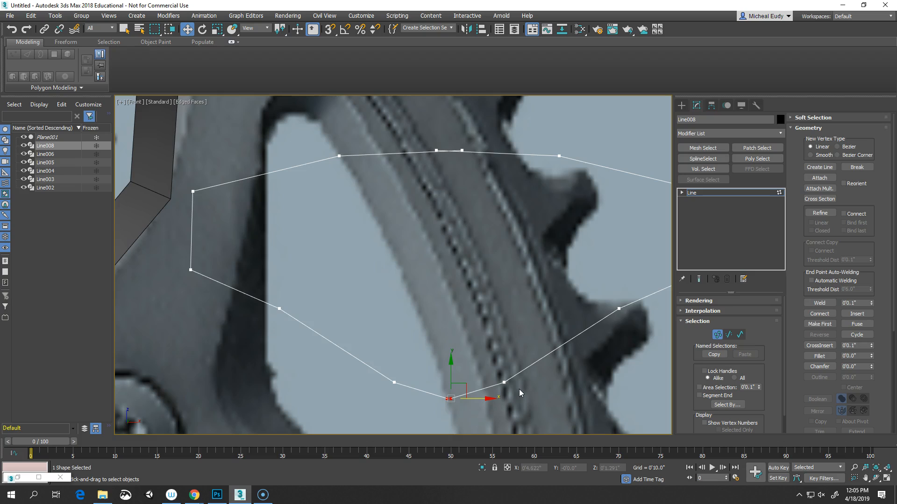
right_click(464, 286)
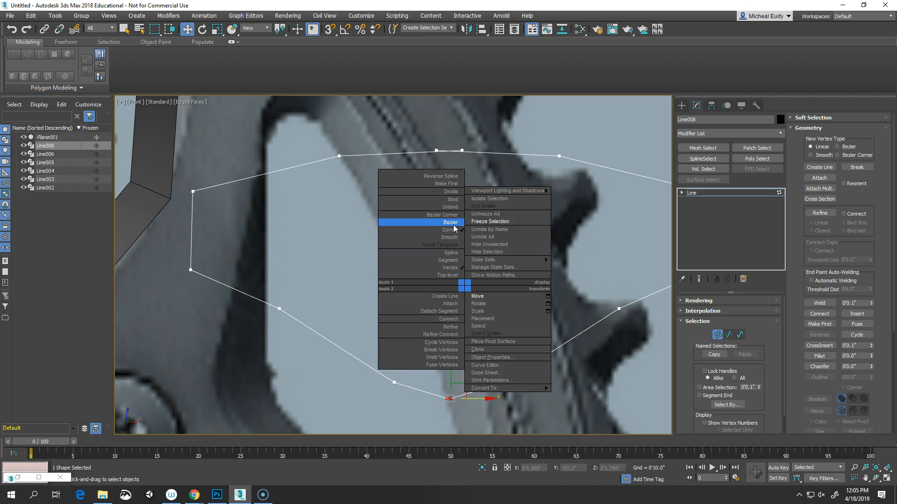
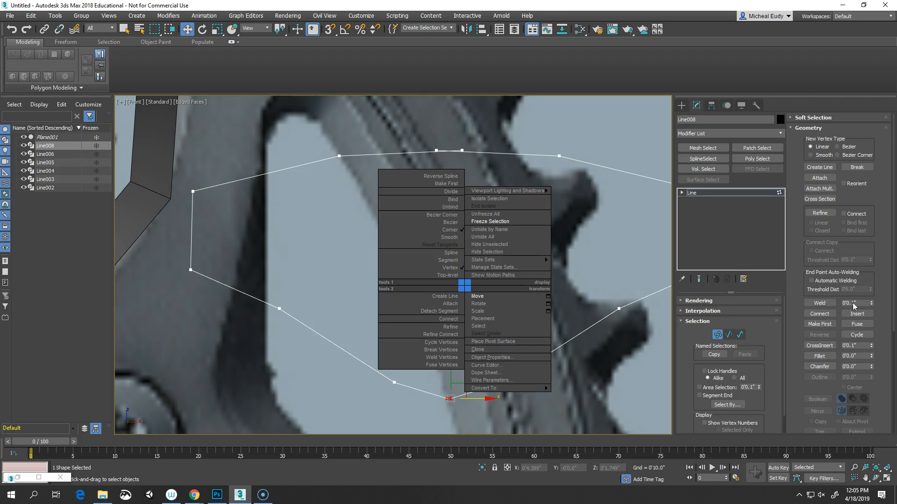
left_click_drag(873, 305, 877, 204)
left_click(820, 303)
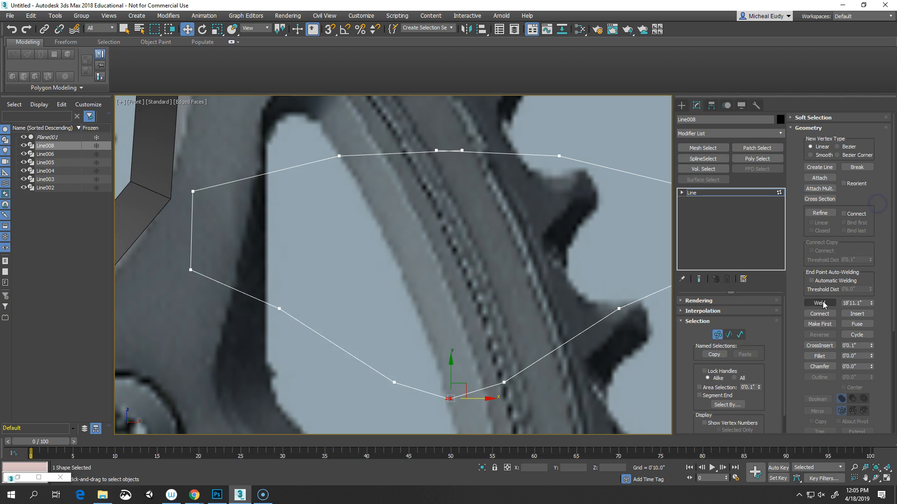
left_click(549, 273)
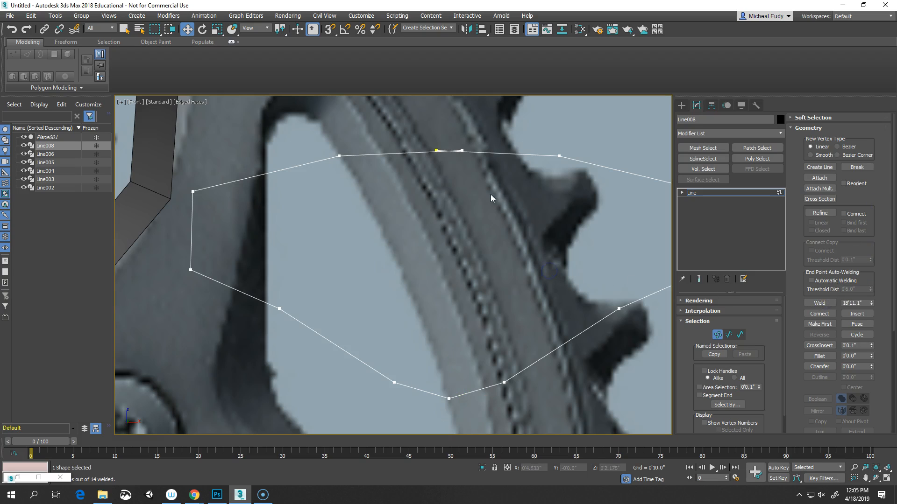
left_click_drag(428, 139, 487, 171)
left_click(824, 304)
Convert all vertices of the closed outline to Corner type
scroll(516, 282, "down", 5)
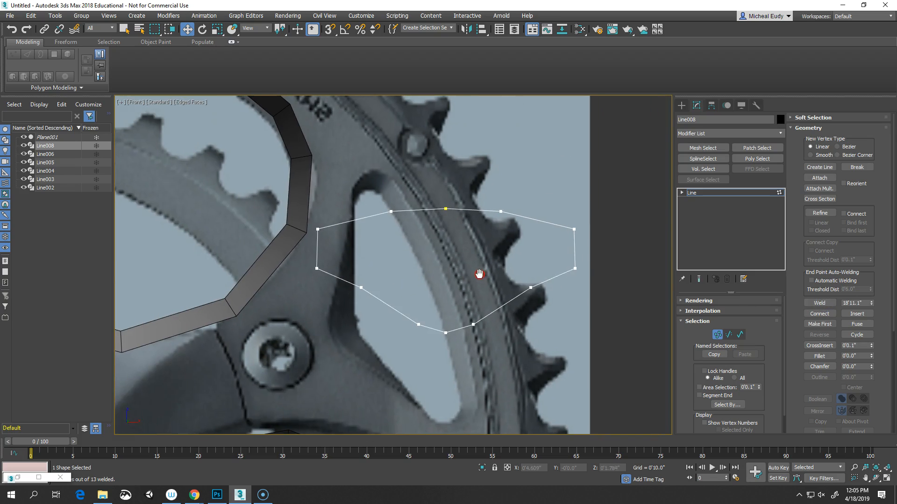
left_click_drag(291, 176, 626, 333)
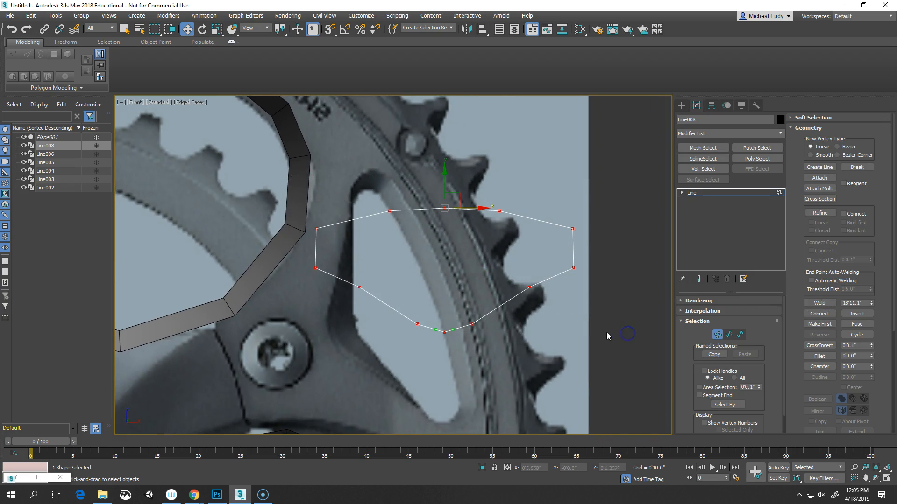
right_click(475, 273)
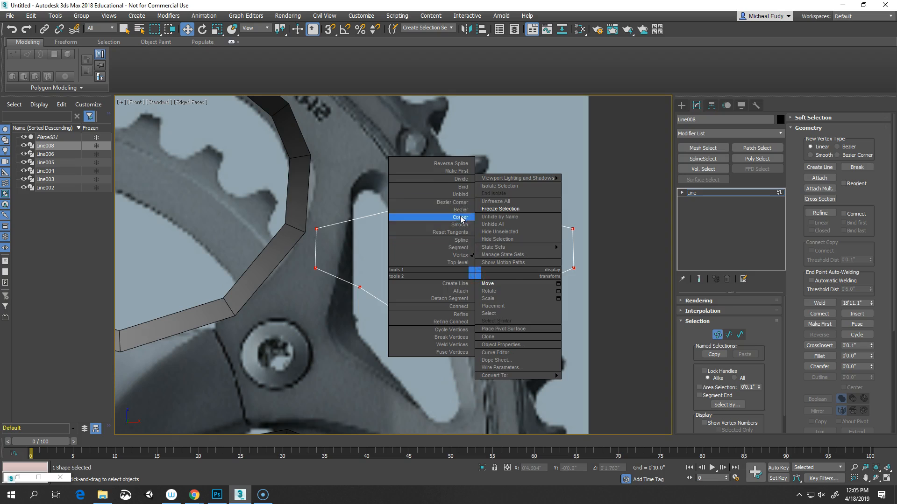
left_click(460, 217)
Set all segments of the closed outline to Line type and leave segment editing
key("2")
left_click_drag(336, 159, 626, 356)
right_click(464, 260)
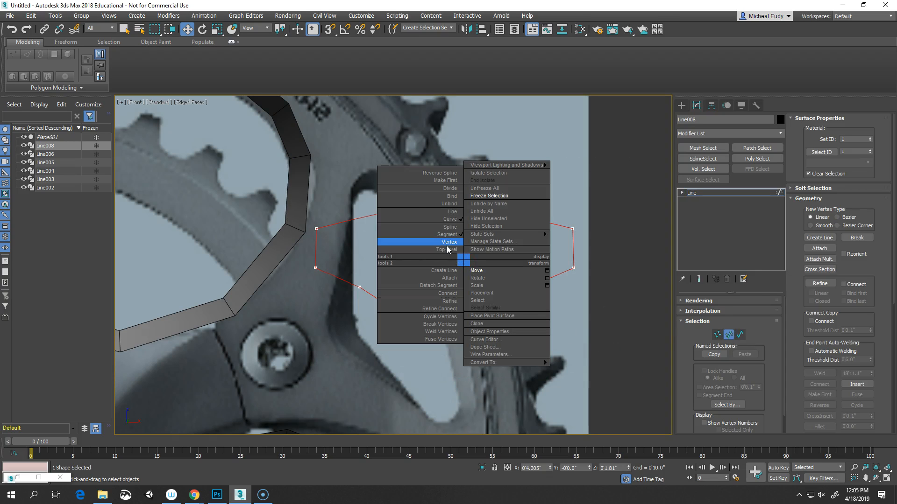
left_click(450, 211)
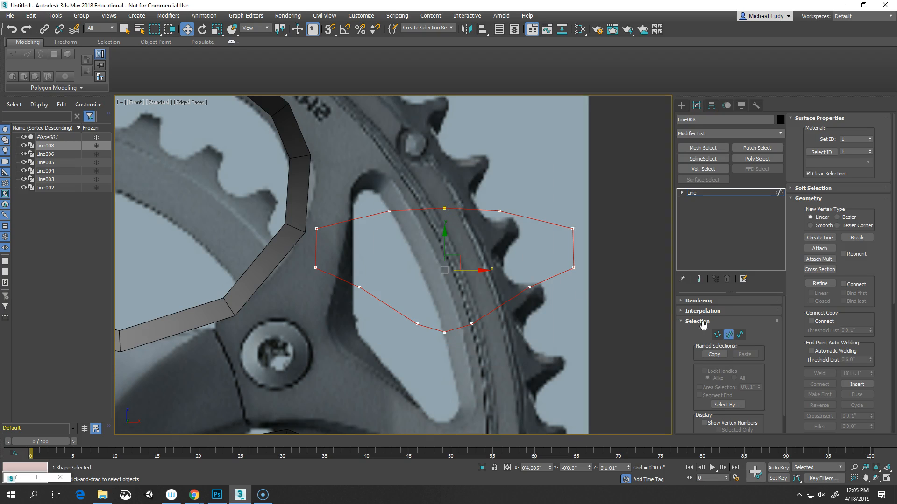
left_click(728, 335)
Center the closed outline's pivot on the object
right_click(461, 267)
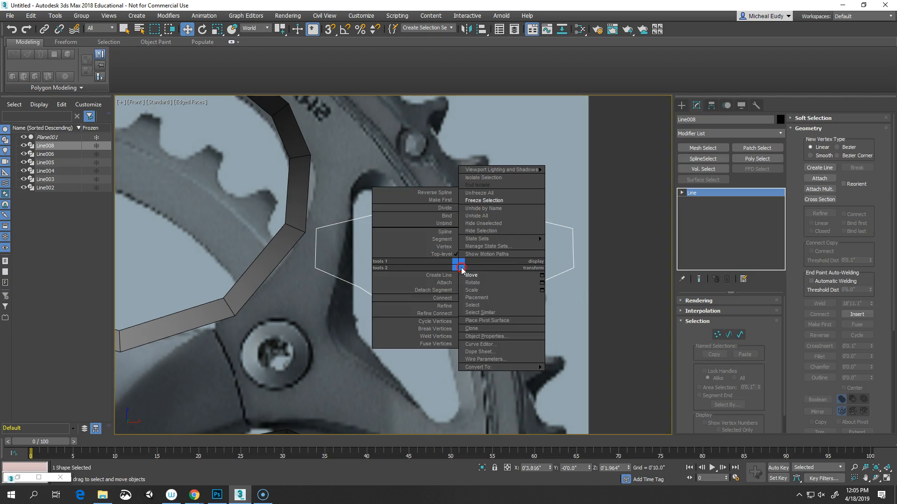
left_click(486, 282)
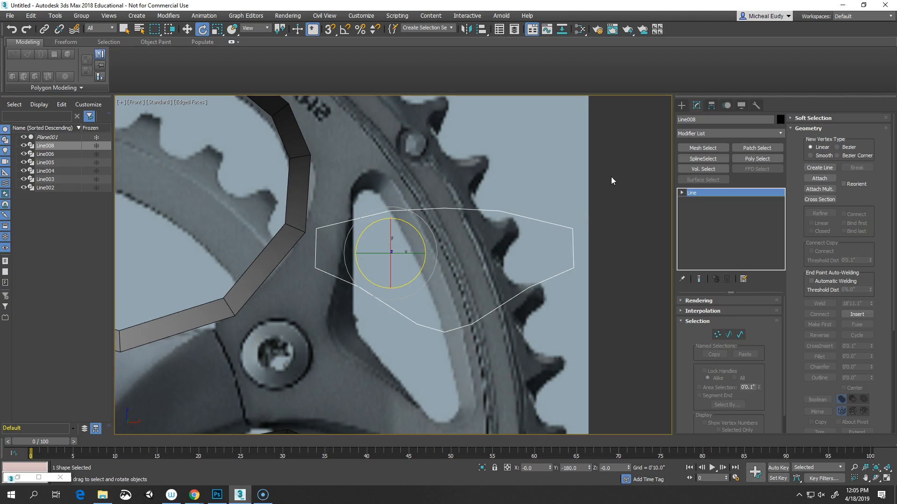
left_click(711, 105)
left_click(729, 170)
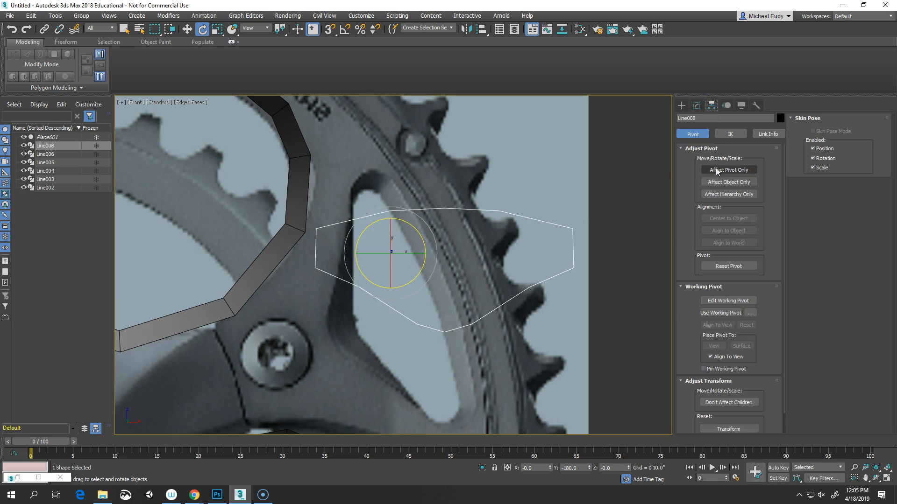
left_click(729, 218)
left_click(681, 105)
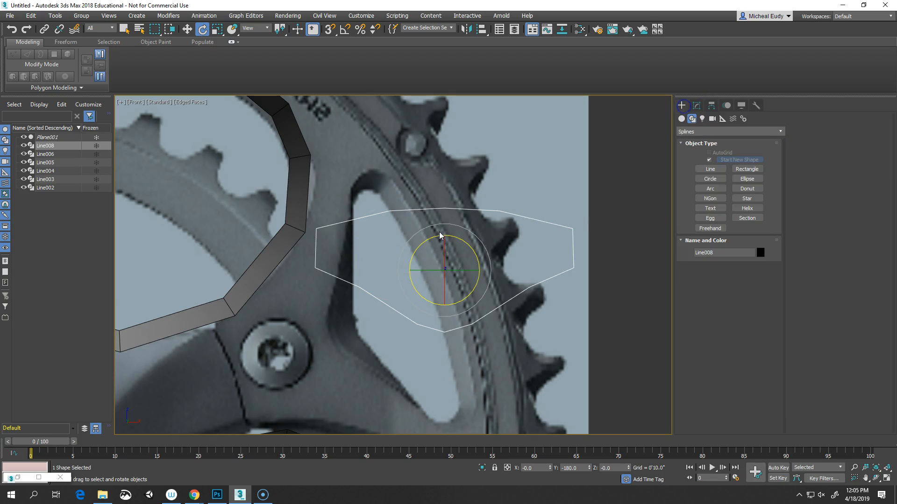
Rotate the outline clockwise to follow the chainring's curve and move it left along X to about 0'4.04", over the opening
left_click_drag(459, 225, 502, 304)
right_click(472, 270)
left_click(481, 280)
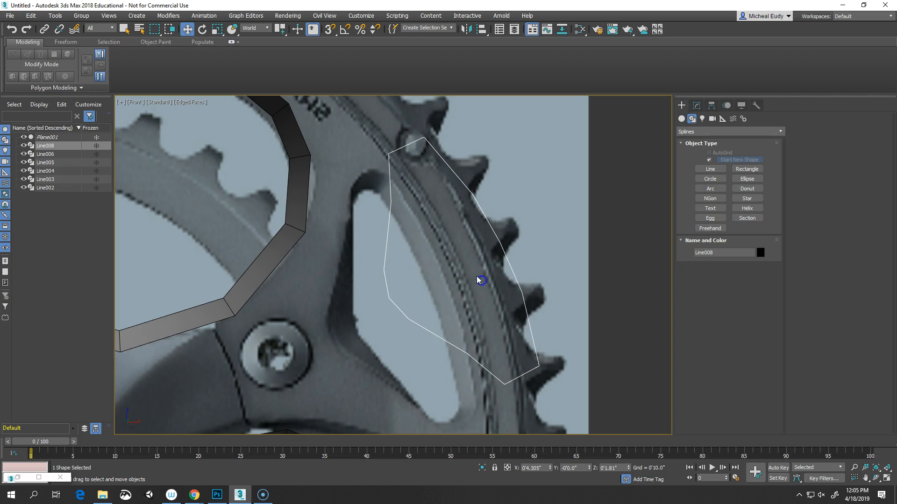
left_click(491, 229)
left_click_drag(392, 300, 360, 320)
Set the reference coordinate system for moving the outline to View
scroll(473, 292, "down", 5)
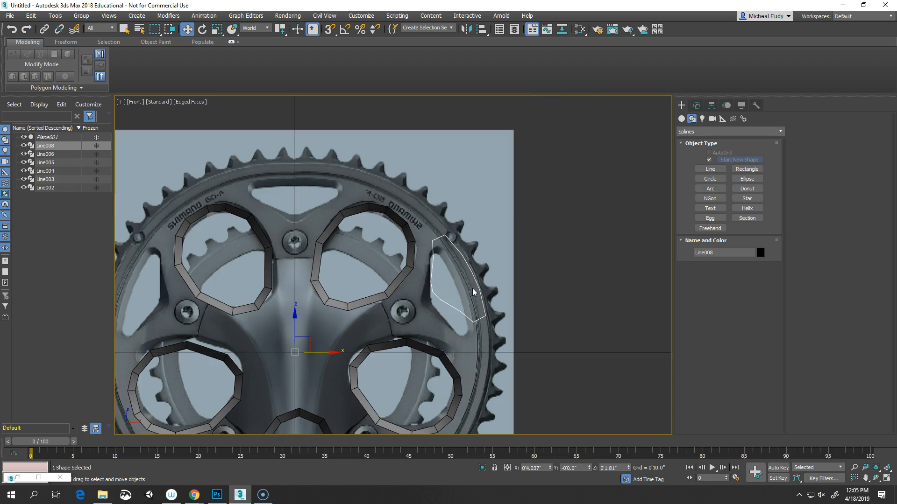
left_click(254, 28)
left_click(250, 36)
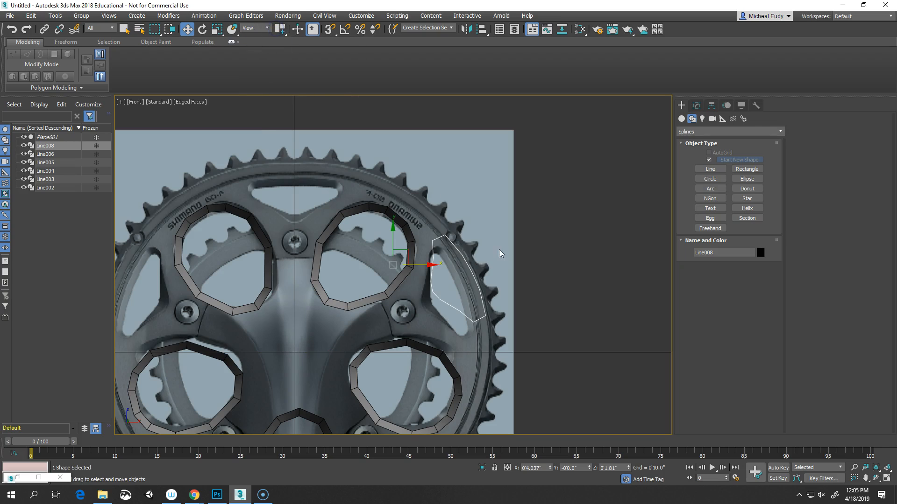
scroll(500, 250, "up", 2)
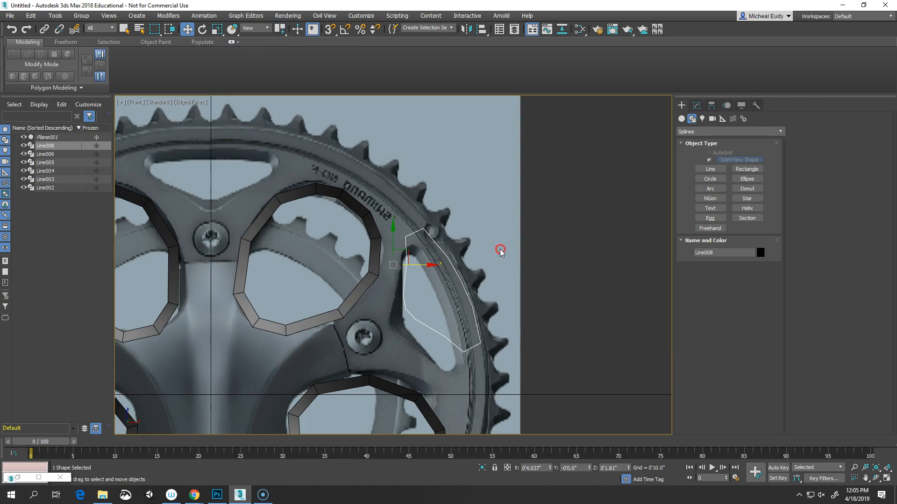
Change the transform centre option, reselect the outline and move it over the triangular opening, to about X 0'3.78", Z 0'1.41"
left_click(282, 31)
left_click_drag(283, 33, 282, 54)
left_click(522, 251)
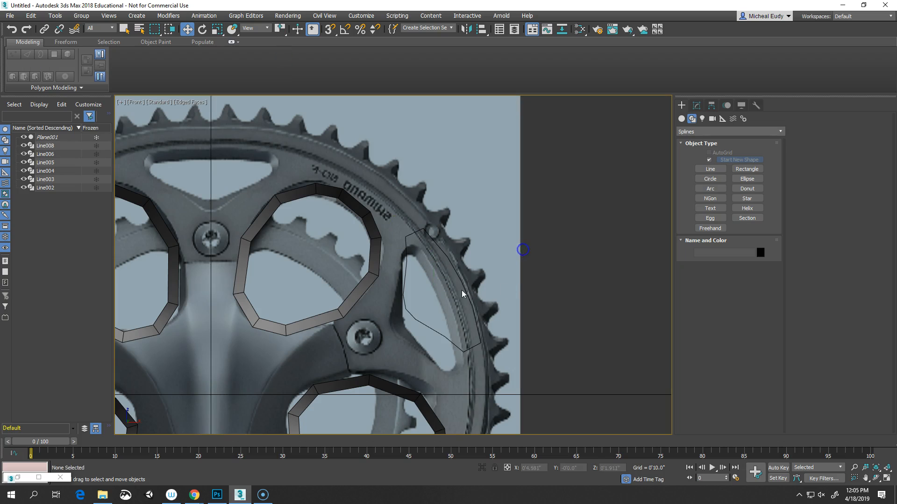
left_click(463, 289)
left_click_drag(449, 286, 436, 308)
scroll(435, 308, "up", 5)
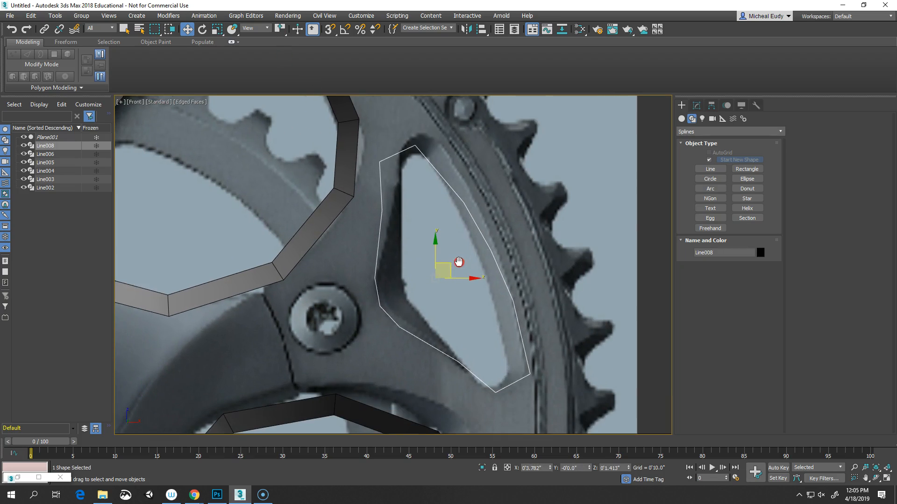
Rotate the outline clockwise by about 4.26 degrees and shift it about 0'0.055" in X and 0'0.034" upward to match the opening
right_click(452, 260)
left_click(469, 279)
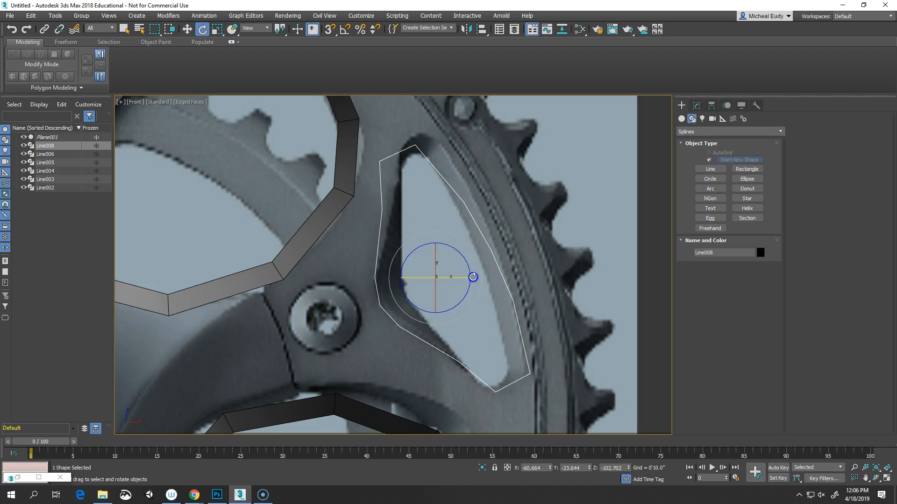
left_click_drag(468, 247, 470, 250)
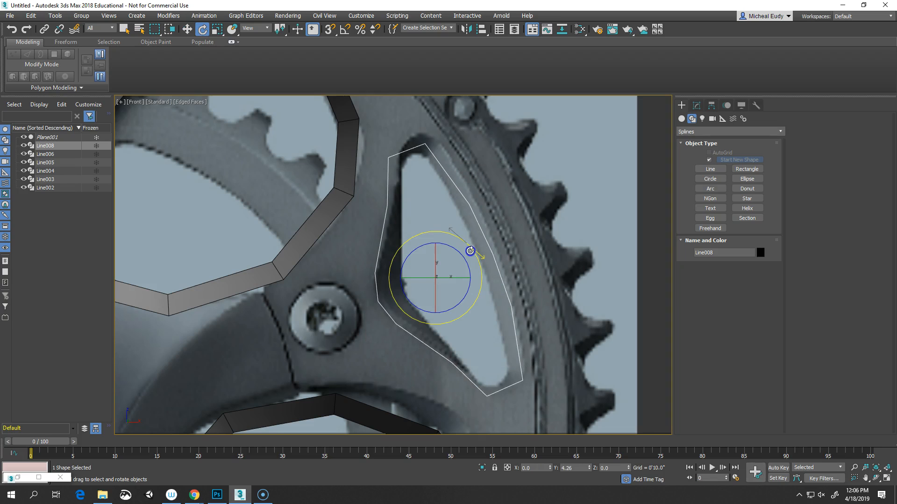
right_click(451, 252)
left_click(455, 262)
left_click_drag(450, 264, 455, 261)
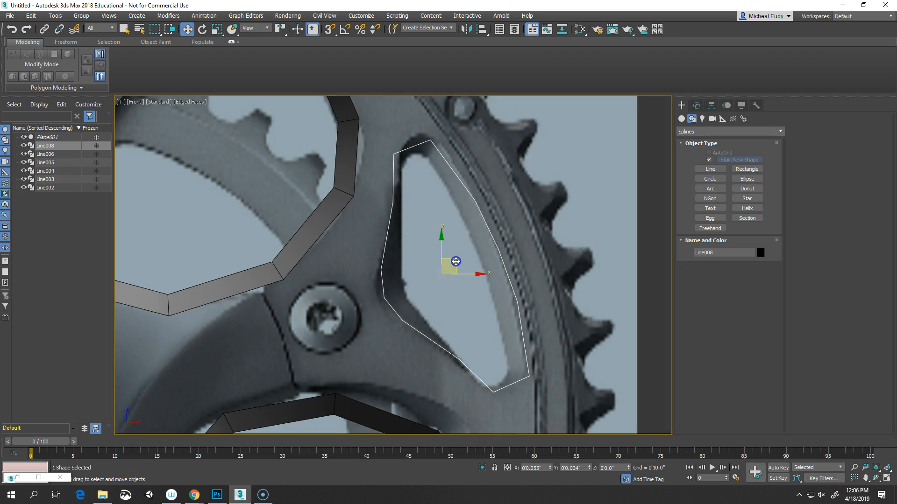
Fine-tune the outline by rotating it about 0.93 degrees clockwise and moving it to about X 0'3.84", Z 0'1.46"
right_click(456, 261)
left_click(472, 275)
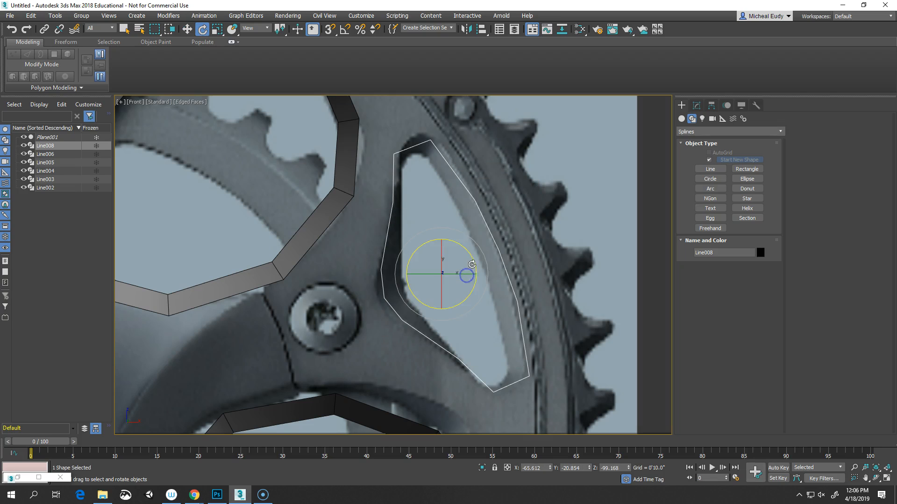
left_click_drag(481, 255, 482, 255)
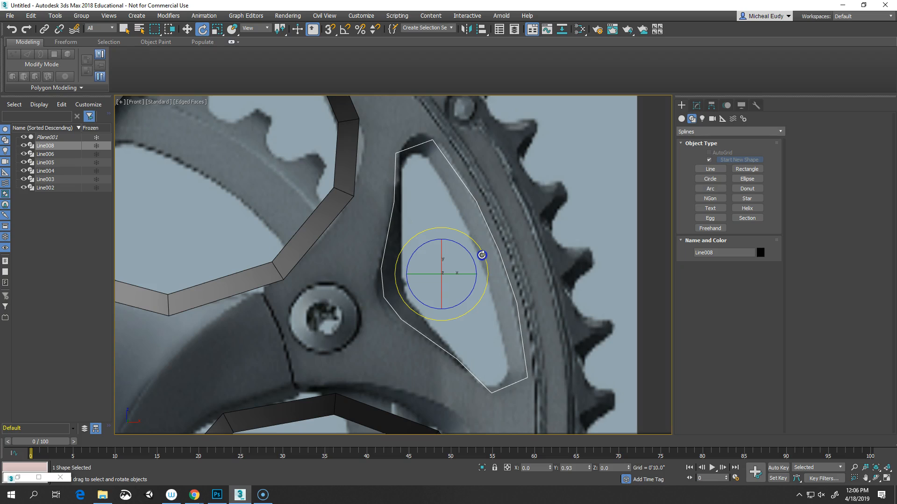
right_click(481, 256)
left_click(485, 261)
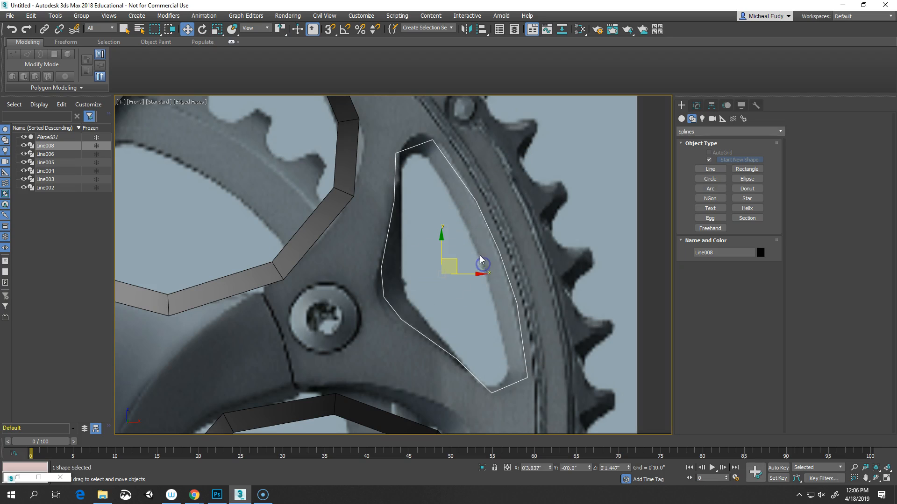
left_click_drag(459, 262, 456, 262)
Move the vertices at the outline's upper and lower ends to follow the rounded corners of the opening
left_click(696, 105)
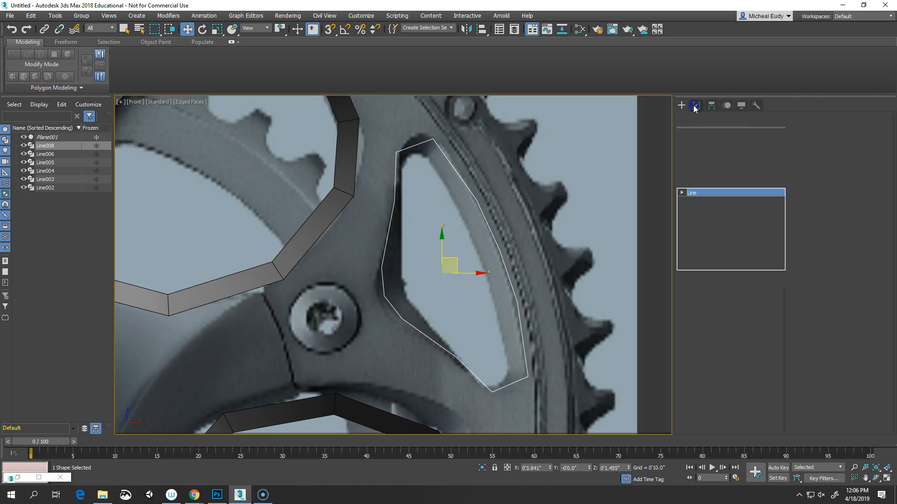
left_click(717, 334)
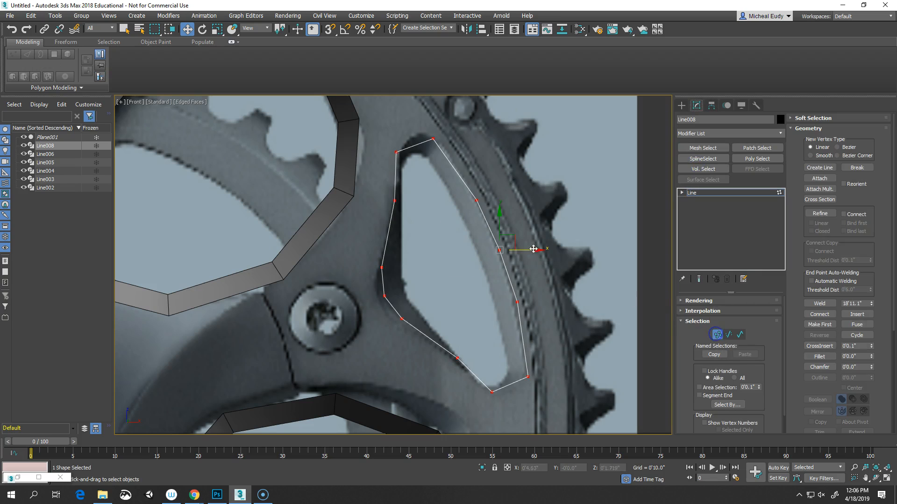
middle_click_drag(432, 259, 428, 266)
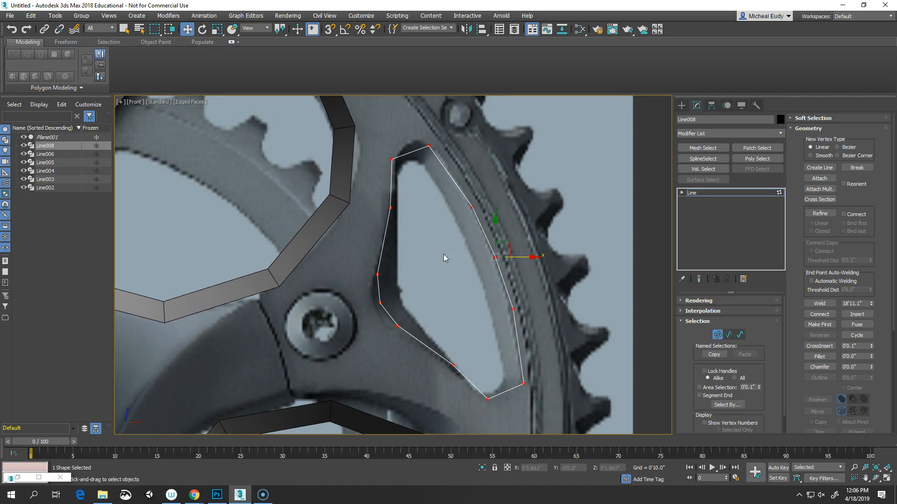
left_click(391, 159)
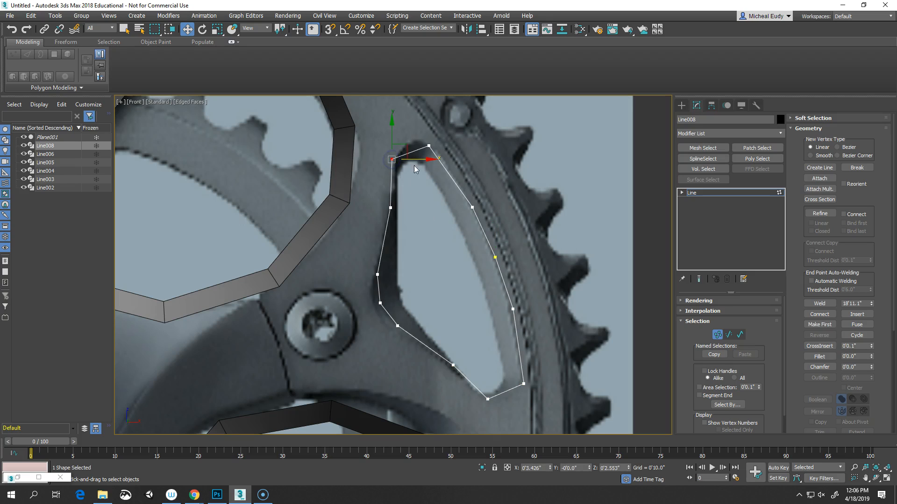
left_click_drag(406, 152, 435, 132)
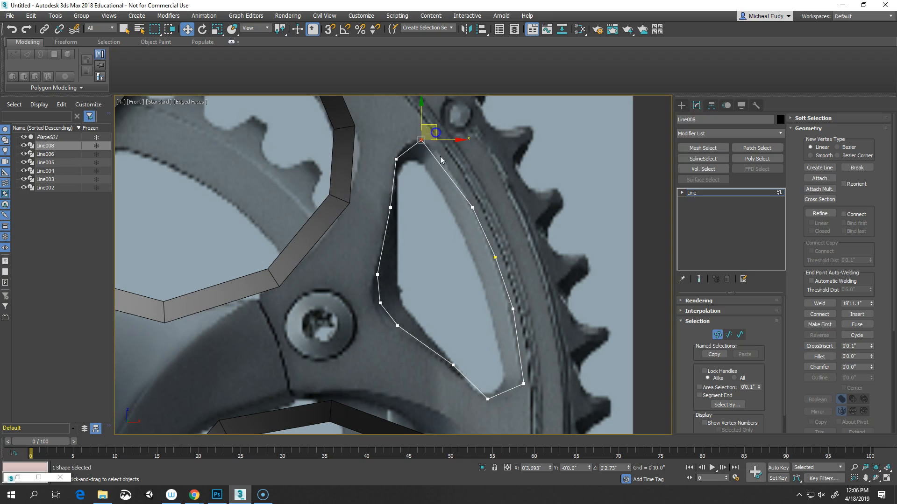
left_click_drag(519, 386, 485, 396)
left_click(530, 351)
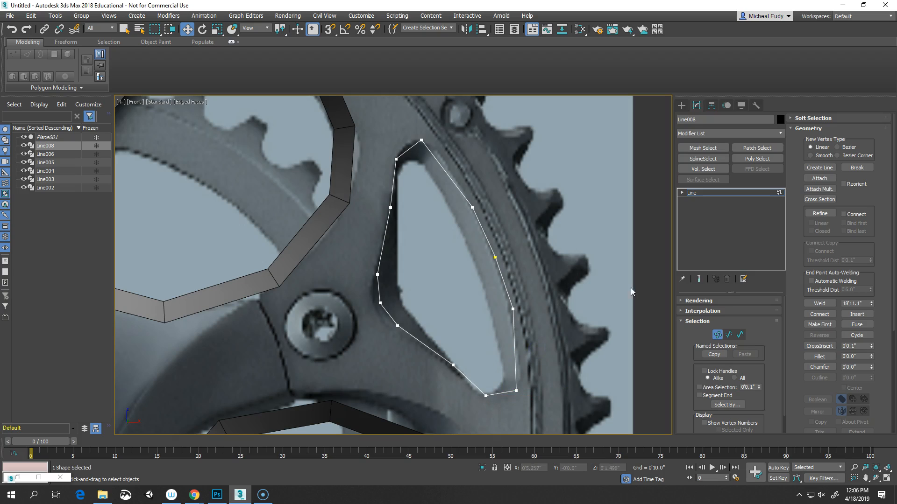
Offset the whole spline inward with Outline to form a second, smaller loop inside the opening
left_click(740, 334)
left_click(502, 278)
left_click_drag(803, 366, 803, 216)
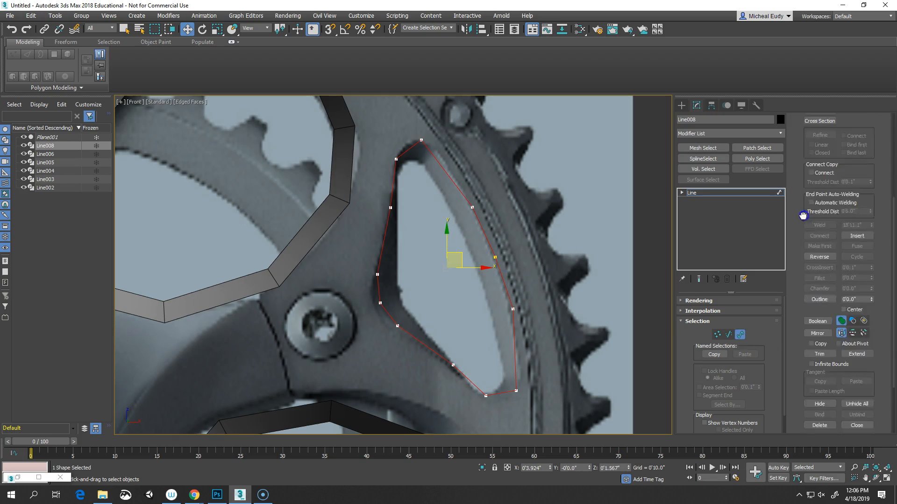
scroll(847, 294, "down", 3)
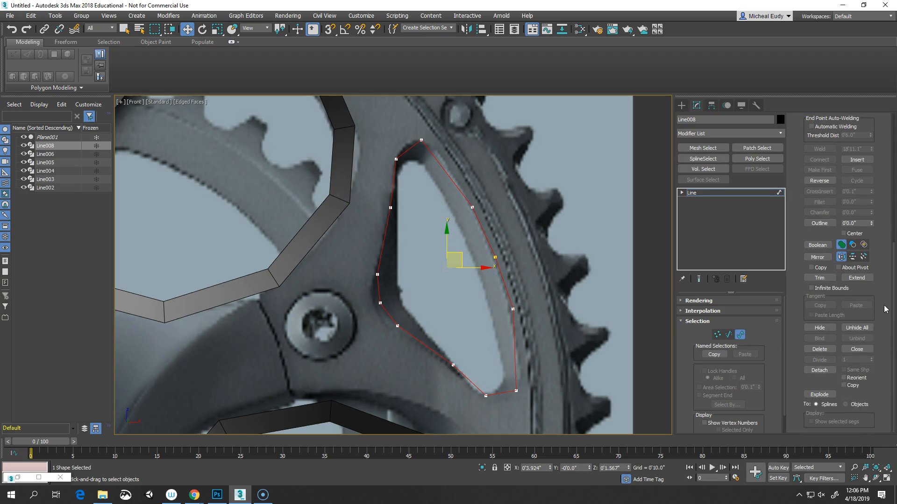
left_click(819, 223)
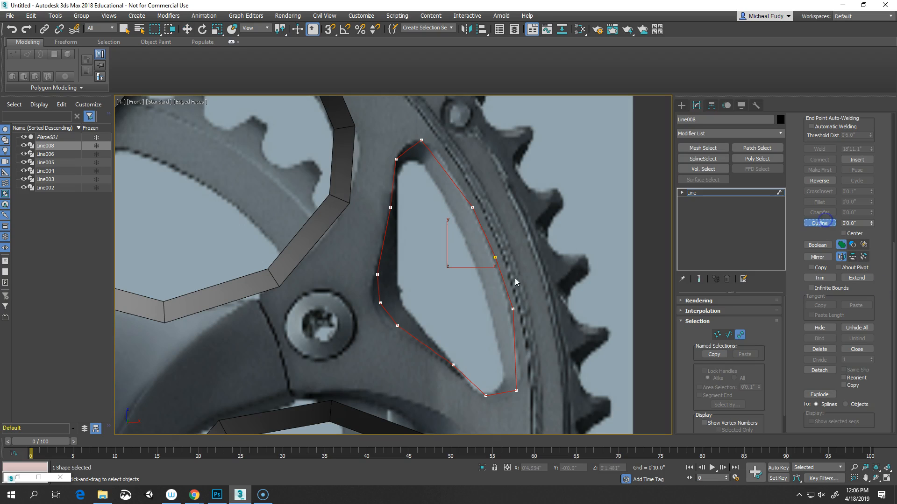
left_click_drag(498, 267, 511, 251)
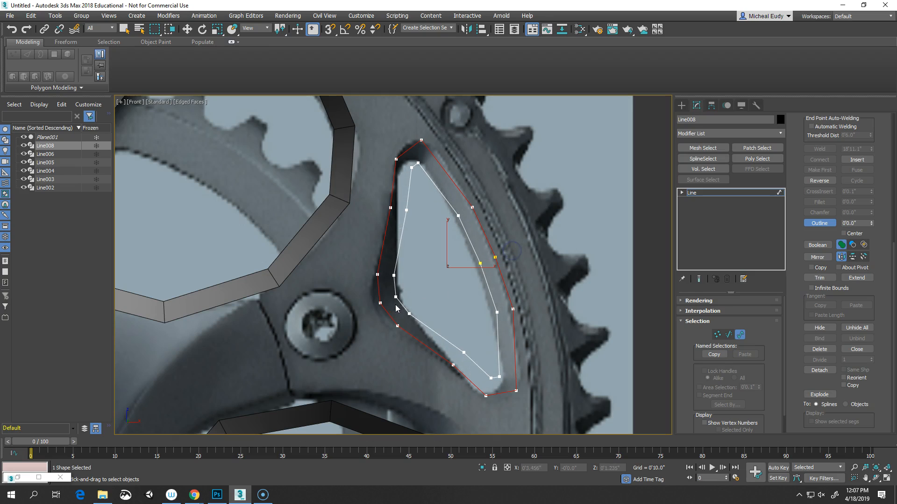
Select only the inner spline and move it along Y to about 0'0.15", away from the outer loop
middle_click_drag(445, 299, 483, 343, "alt")
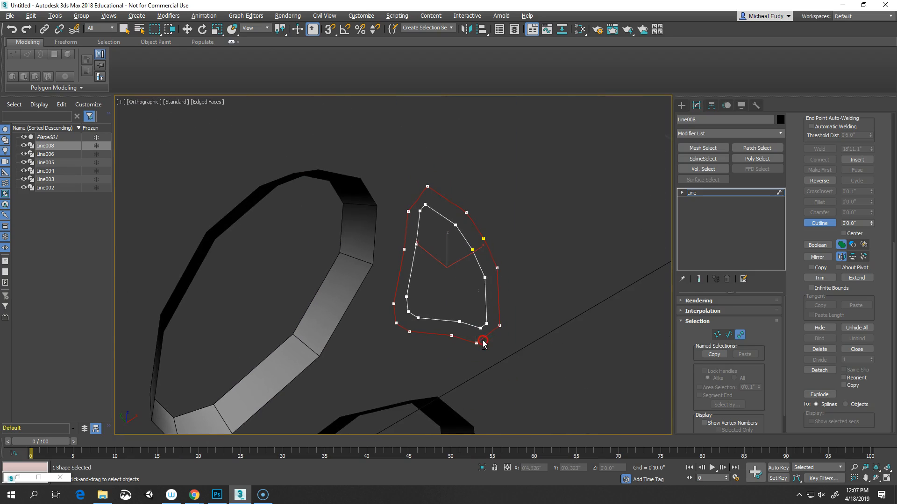
left_click(740, 334)
key("w")
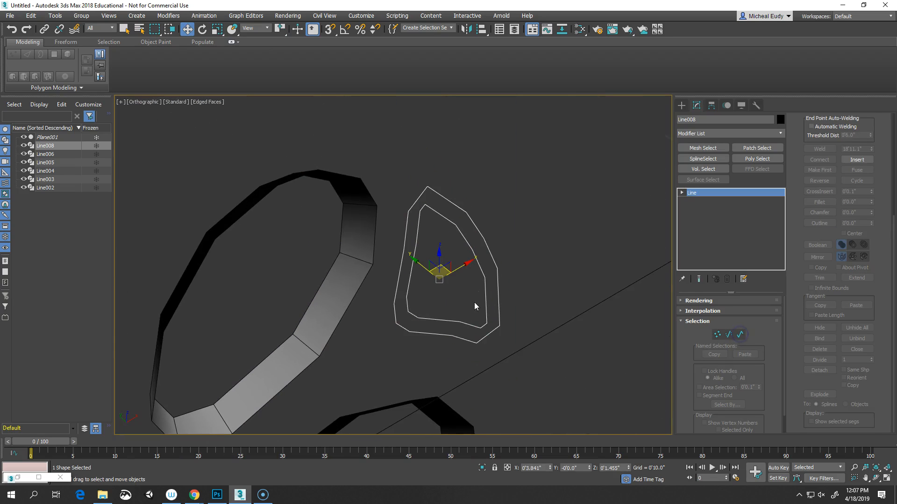
left_click(740, 335)
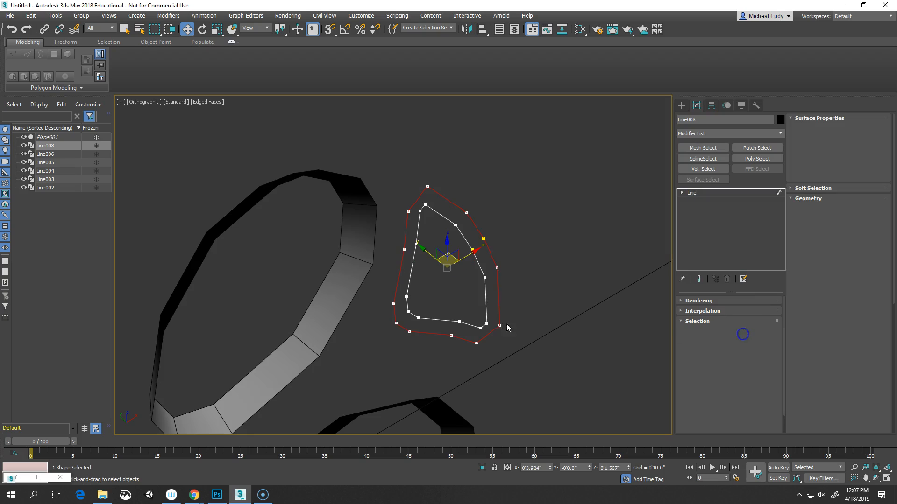
left_click(486, 310)
left_click_drag(423, 260, 412, 249)
In the Top view, move the inner spline further along Y to about 0'0.25", level with the rims' far edge
middle_click_drag(482, 332, 445, 322, "alt")
scroll(346, 330, "down", 2)
middle_click_drag(346, 330, 442, 327)
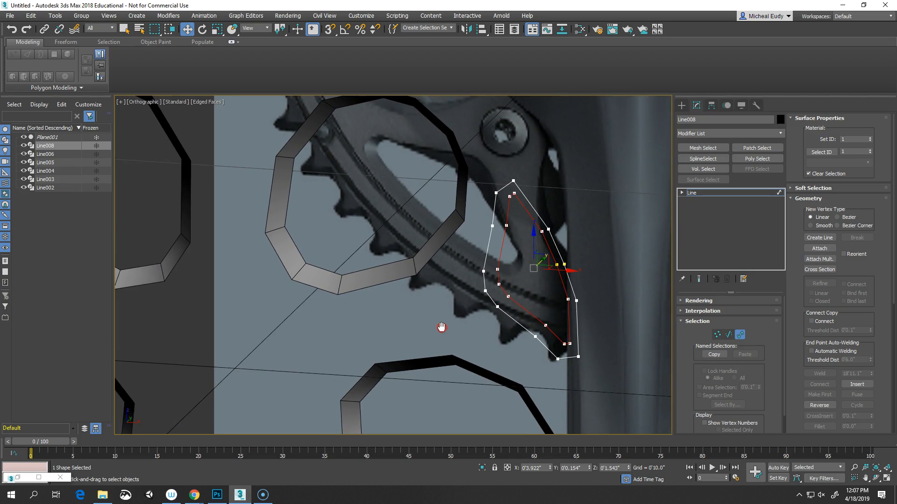
key("t")
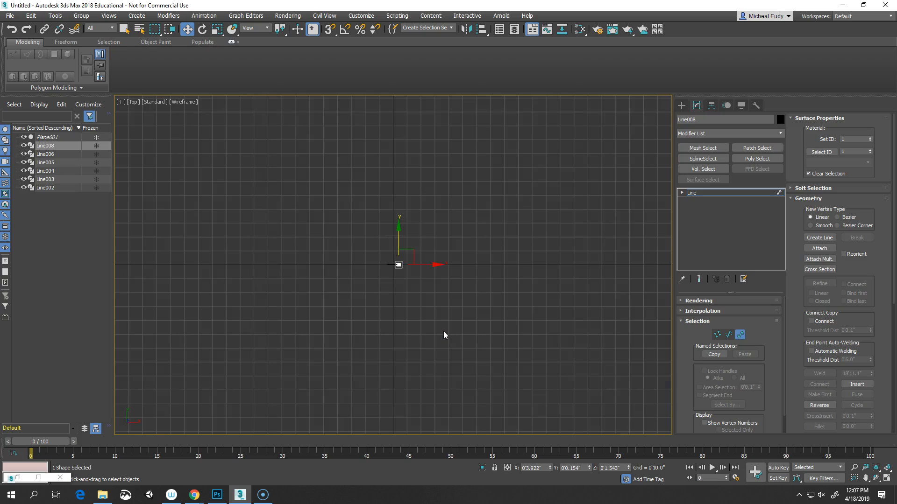
key("z")
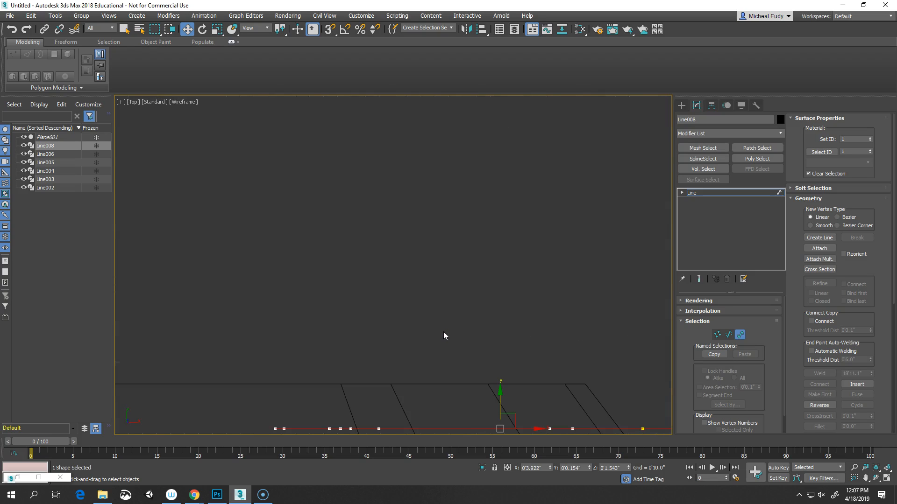
middle_click_drag(451, 353, 436, 287)
scroll(478, 182, "down", 2)
scroll(460, 207, "down", 3)
mouse_move(464, 288)
left_mouse_down()
mouse_move(462, 274)
mouse_move(464, 284)
left_mouse_up()
scroll(462, 274, "up", 4)
scroll(467, 326, "down", 3)
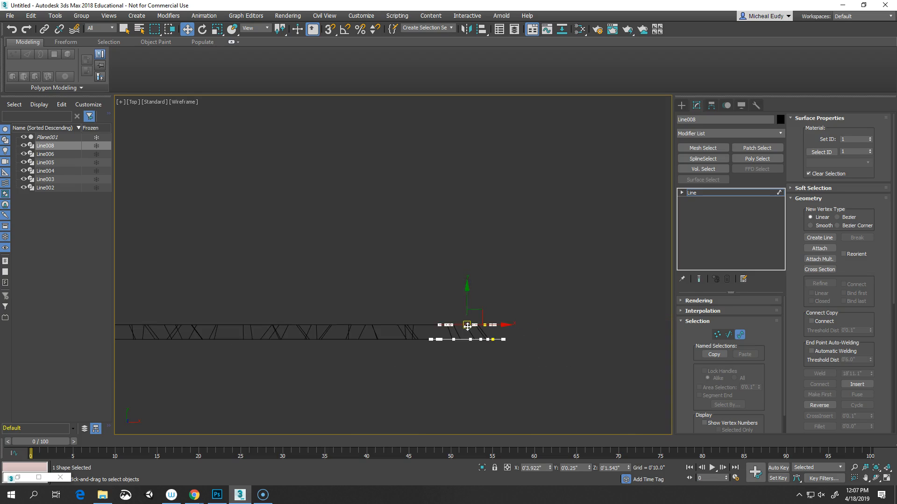
Display the model shaded with edged faces, connect the inner and outer splines with Cross Section, and leave spline editing
middle_click_drag(477, 378, 488, 295, "alt")
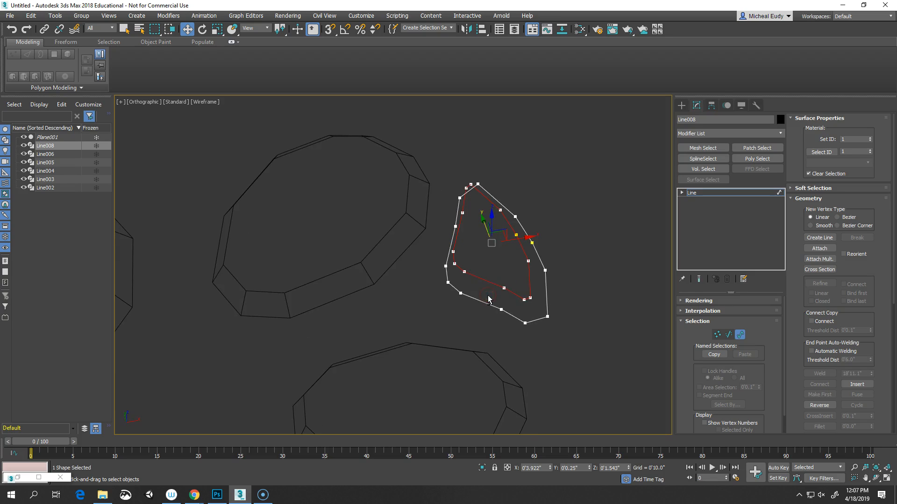
key("F3")
key("F4")
scroll(551, 310, "up", 3)
left_click(815, 270)
left_click(567, 283)
left_click(548, 278)
left_click(741, 336)
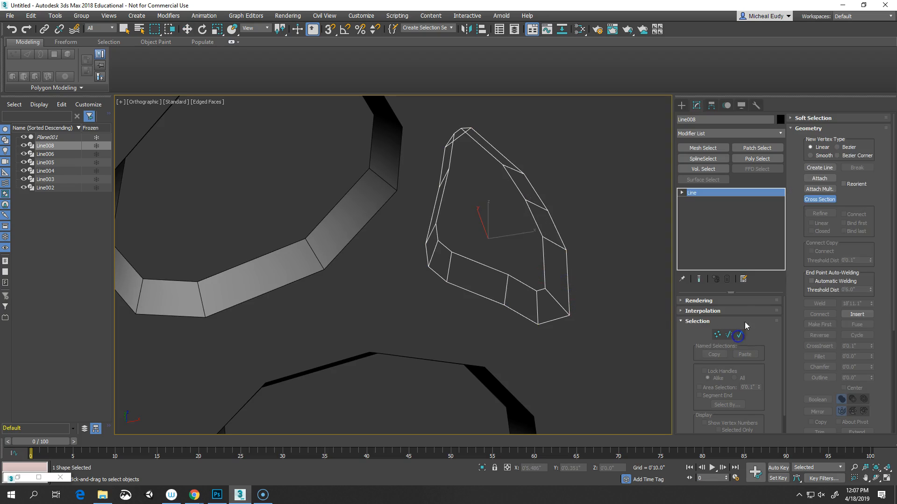
Add a Surface modifier to the connected outline and set its threshold to 0'0.01"
left_click(779, 134)
left_click_drag(782, 165, 783, 402)
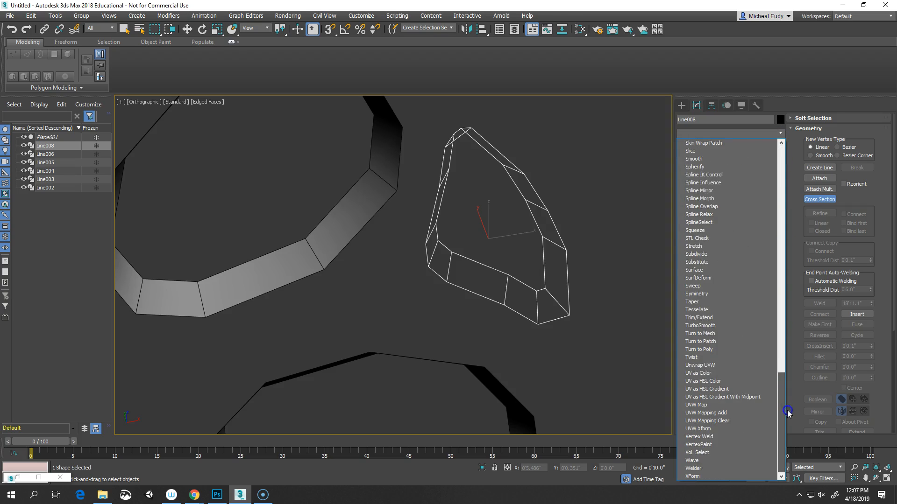
left_click(705, 271)
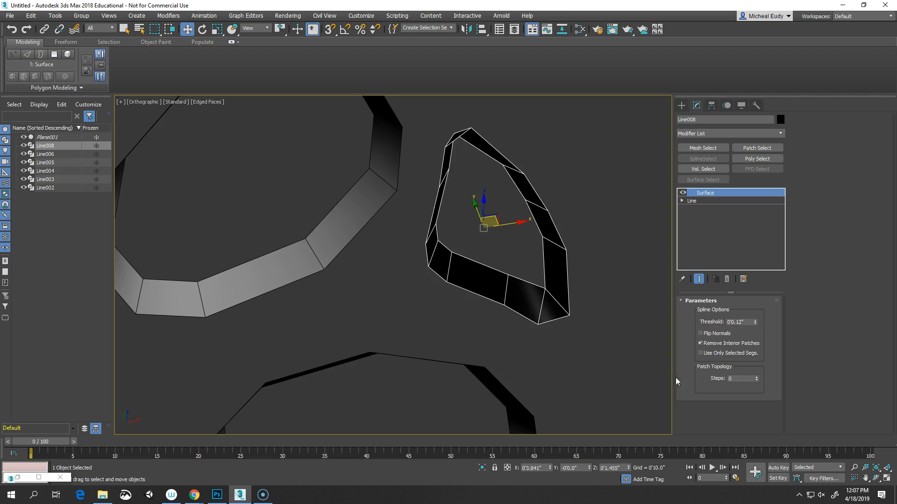
left_click(738, 322)
key("BackSpace")
key("BackSpace")
type("01")
key("Return")
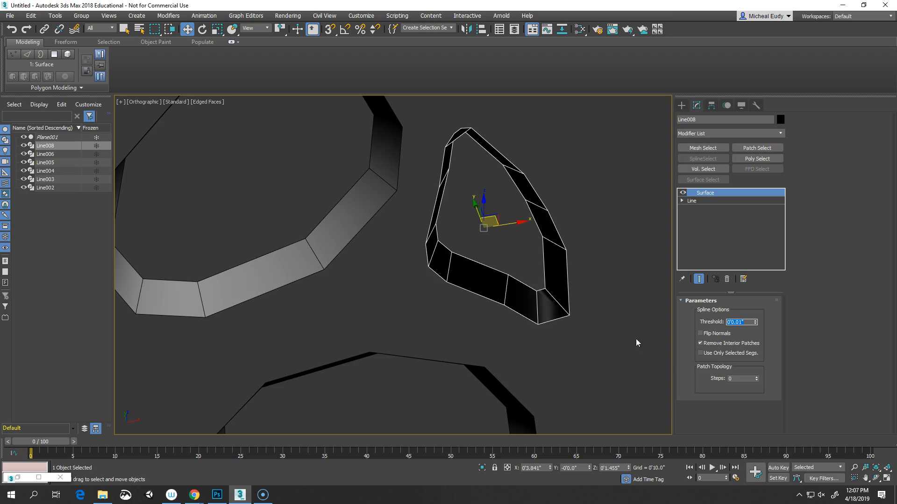
Assign the Model material to the triangular rim in the Slate Material Editor and close the editor
left_click(579, 28)
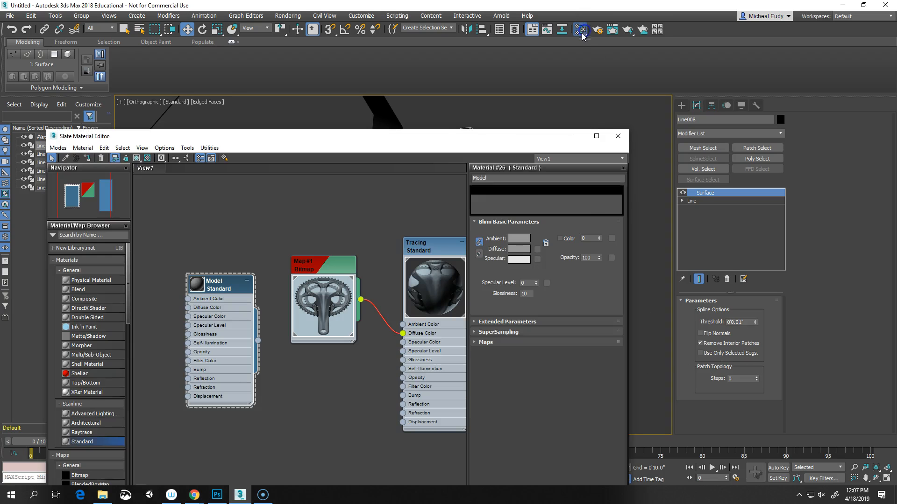
right_click(224, 285)
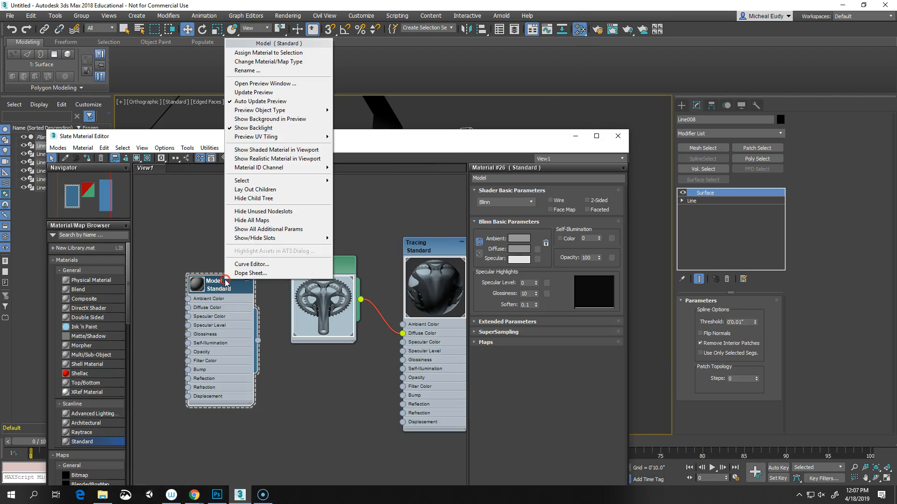
left_click(264, 53)
left_click(618, 136)
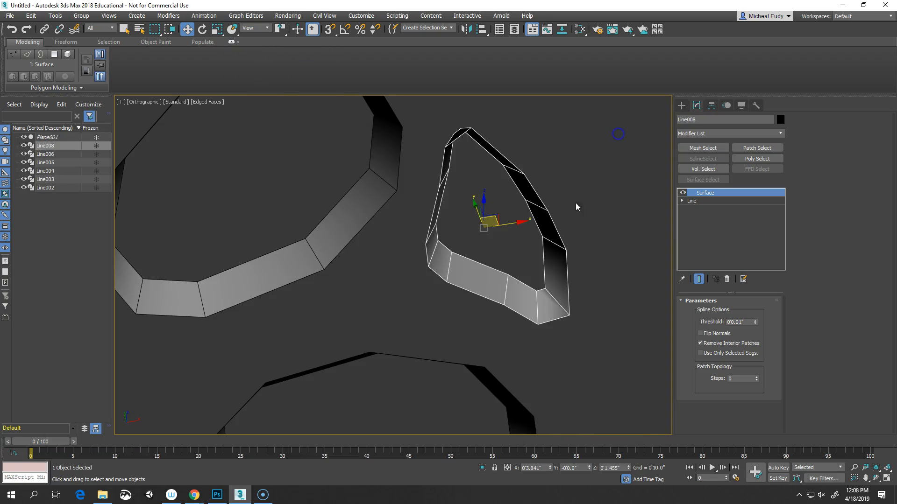
Convert the selected Line008 surface strip to Editable Poly and show the whole crankset reference in the Front view
right_click(518, 267)
mouse_move(551, 364)
left_click(628, 370)
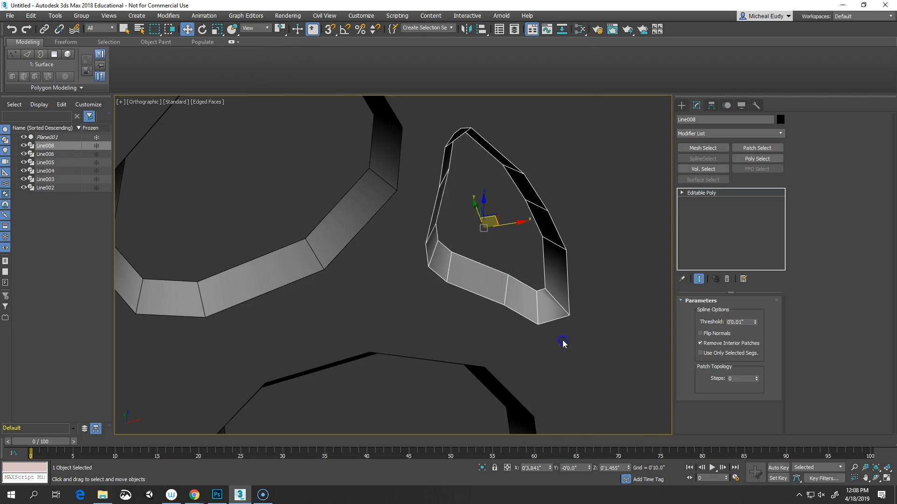
key("f")
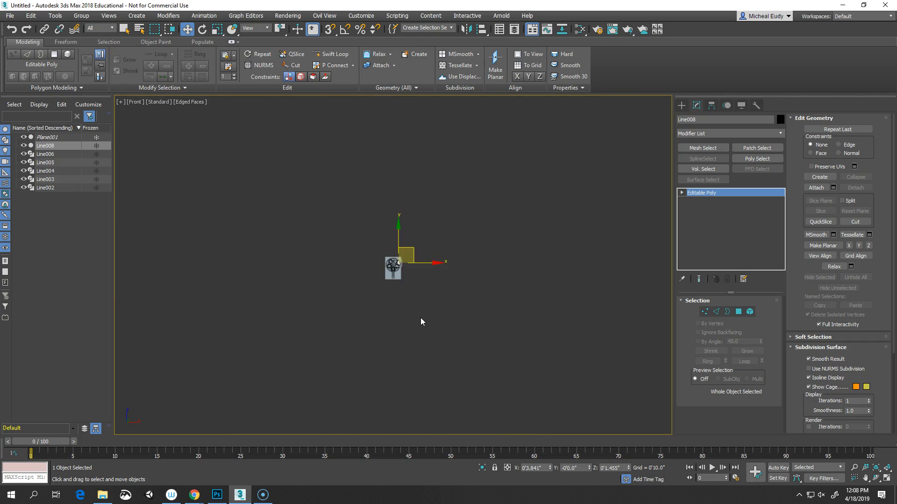
key("z")
scroll(411, 316, "down", 5)
middle_click_drag(440, 281, 445, 245)
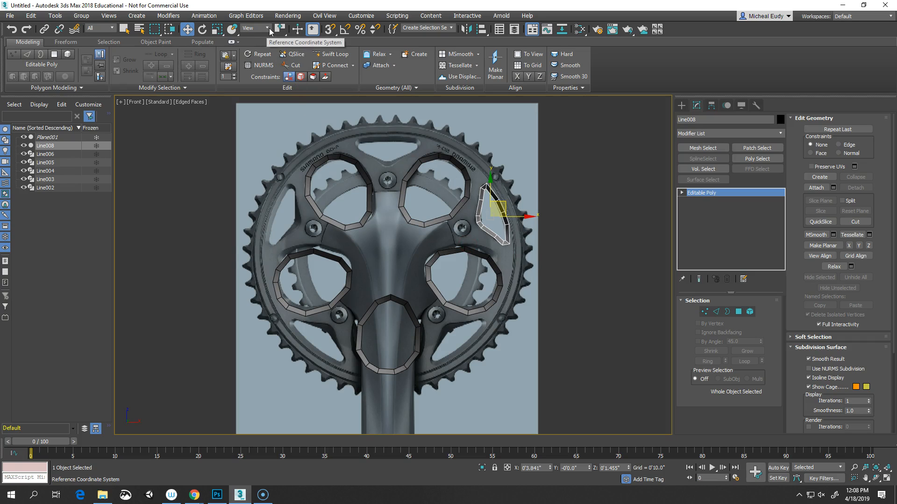
Set the Rotate tool to the World reference coordinate system and the transform coordinate center as pivot
left_click(202, 29)
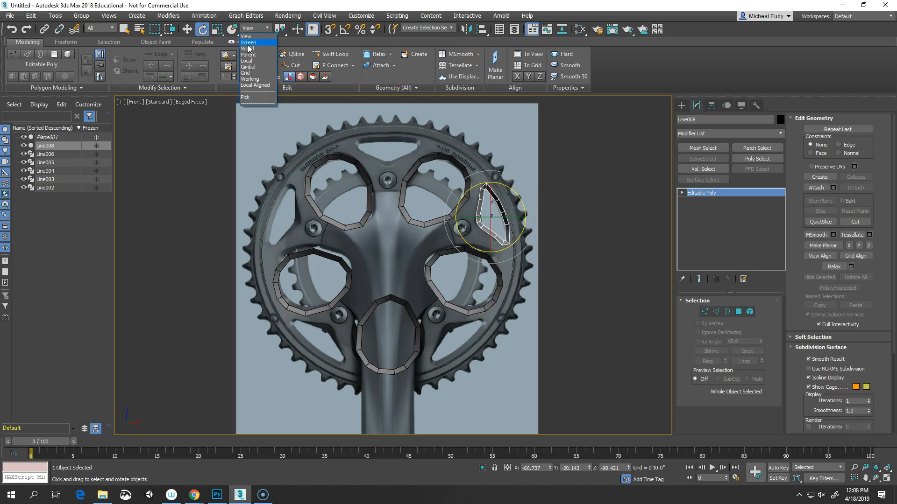
left_click(249, 49)
left_click_drag(280, 29, 280, 70)
left_click(55, 15)
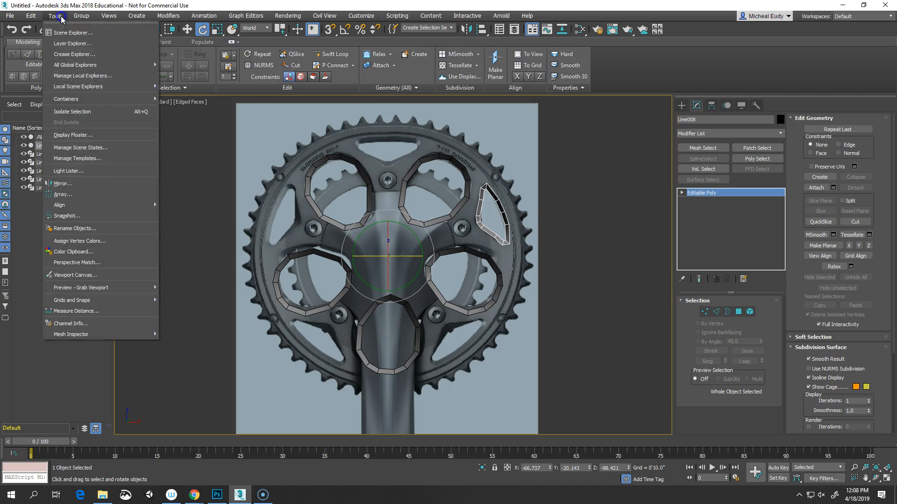
left_click(77, 193)
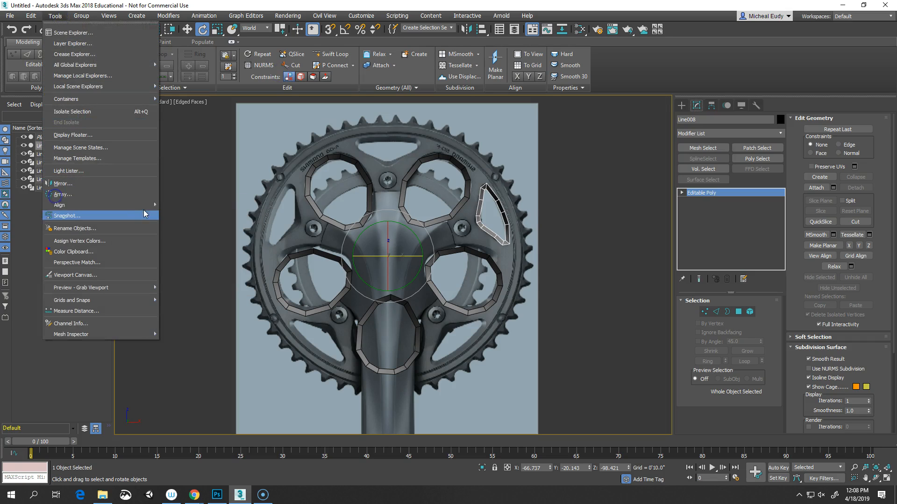
left_click(76, 195)
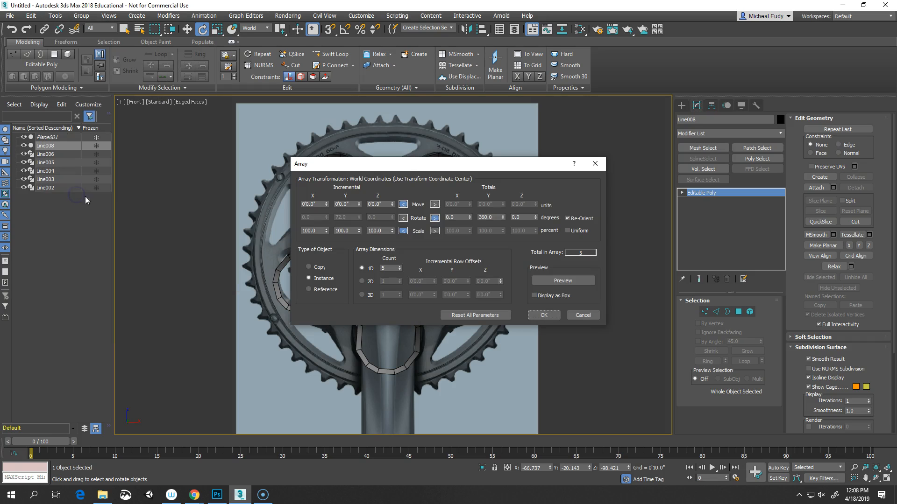
left_click_drag(400, 171, 630, 138)
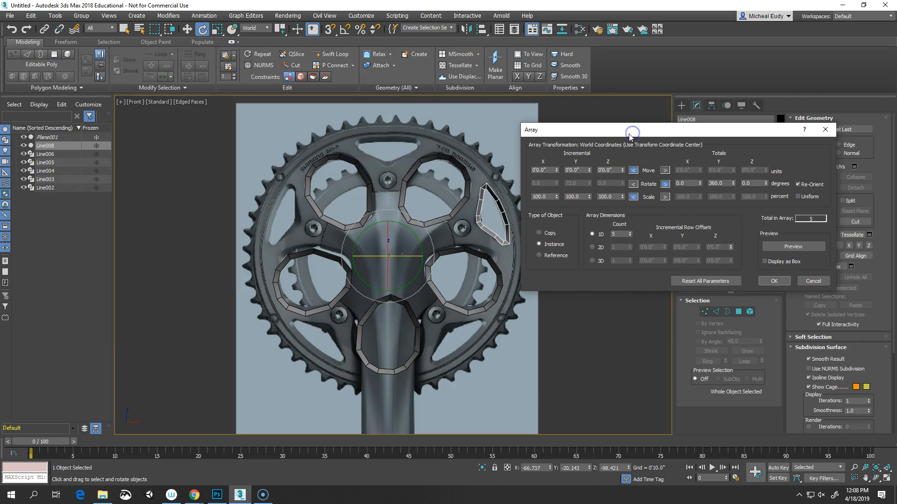
left_click(783, 248)
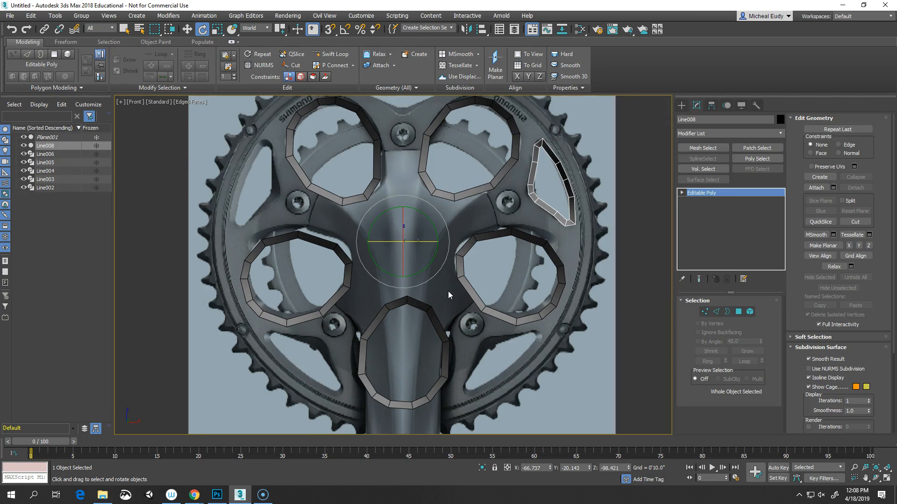
Move the Line008 strip to about X 0'3.92", Z 0'1.251" so it lines up with the chainring opening in the reference
scroll(431, 272, "down", 2)
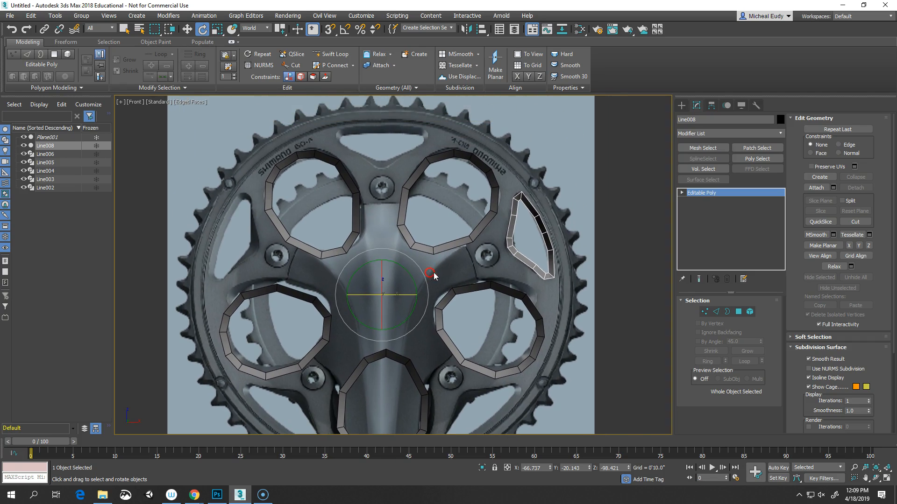
scroll(506, 262, "up", 4)
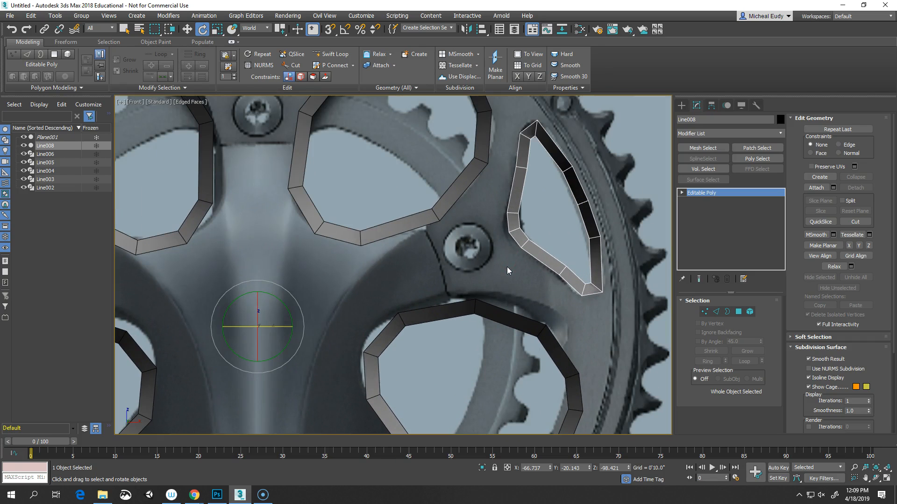
key("F3")
right_click(528, 249)
left_click(546, 258)
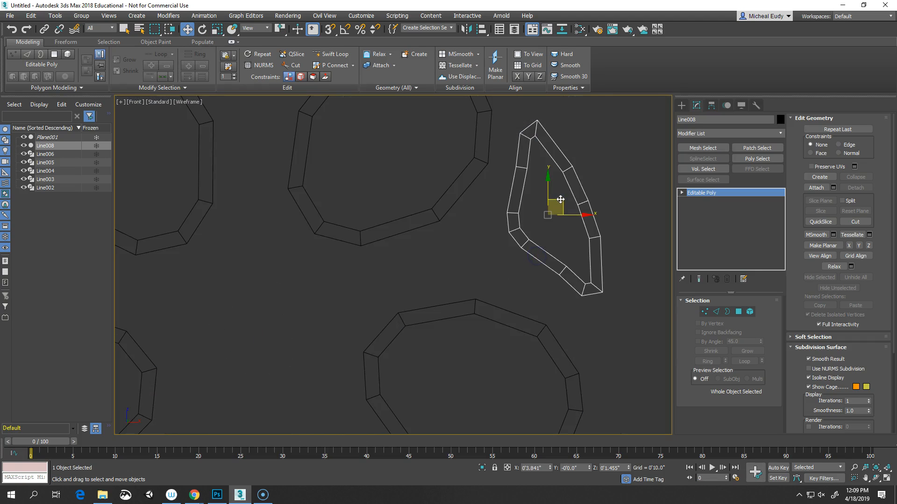
left_click_drag(560, 200, 563, 216)
key("F3")
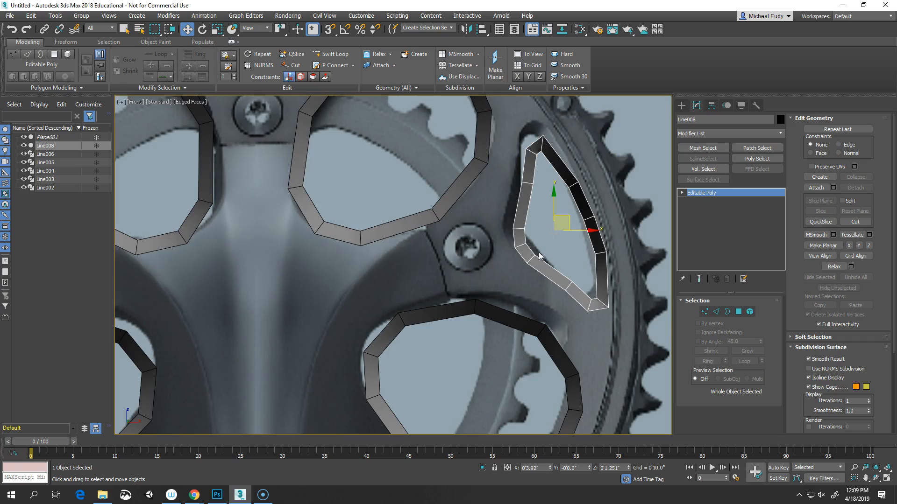
Open the Array settings for the repositioned Line008 strip and preview its array of five instances
key("F3")
scroll(503, 268, "down", 6)
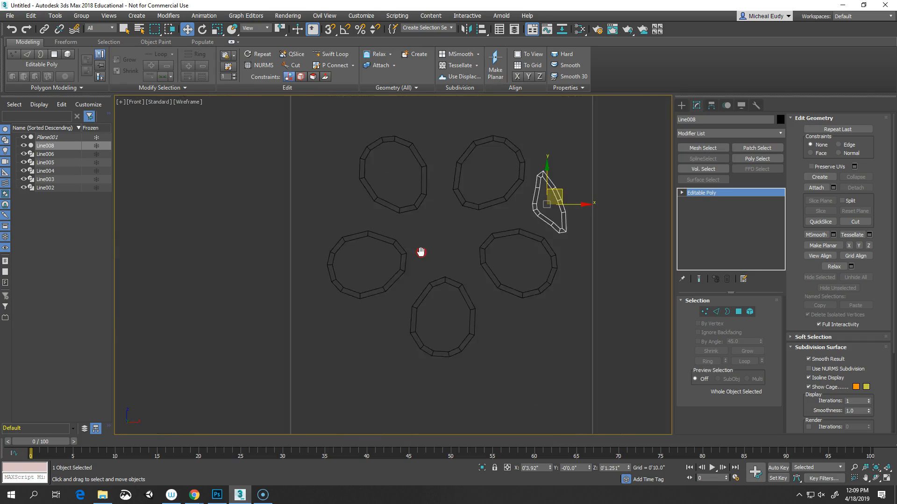
left_click(55, 15)
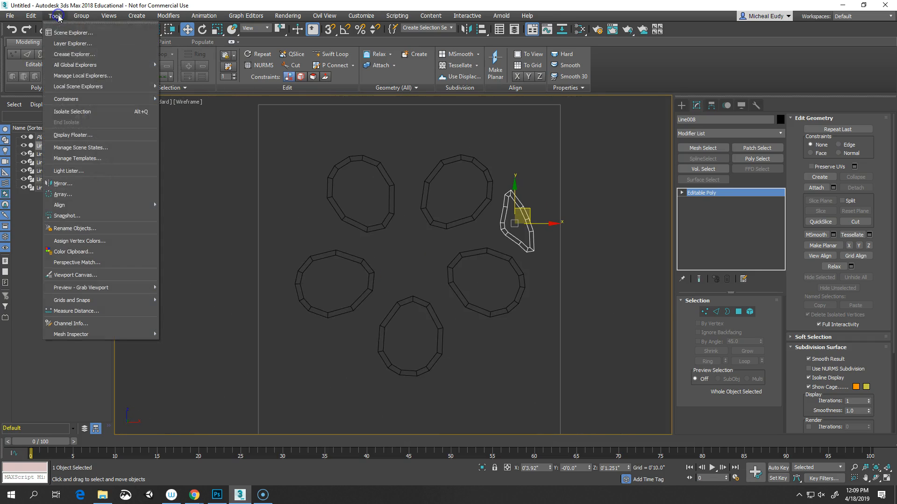
left_click(73, 196)
left_click_drag(383, 165, 624, 34)
left_click(795, 148)
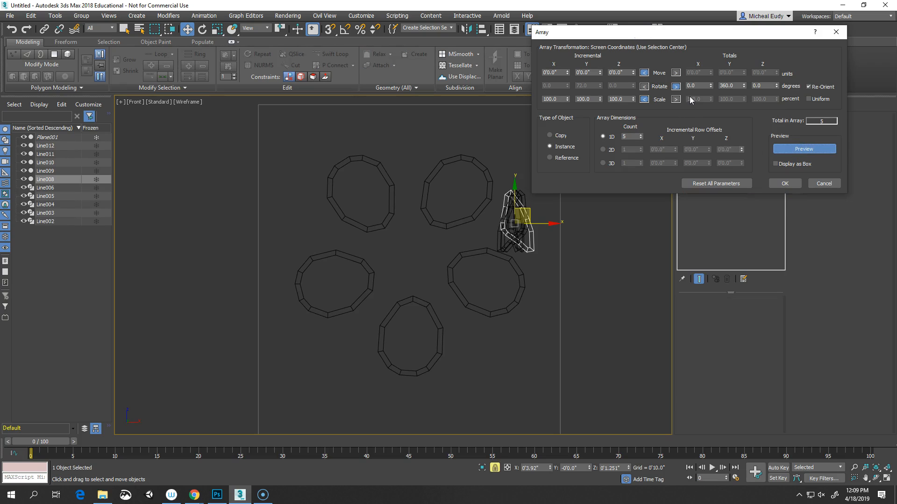
Try the array with a total rotation of 0 degrees on Y and 360 degrees on Z
left_click(729, 85)
type("0")
key("Return")
left_click_drag(765, 85, 714, 87)
key("BackSpace")
type("360")
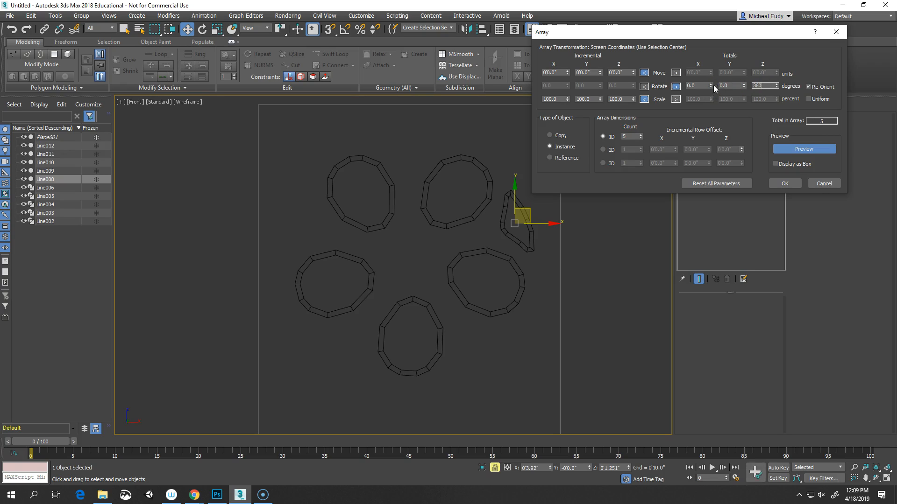
key("Return")
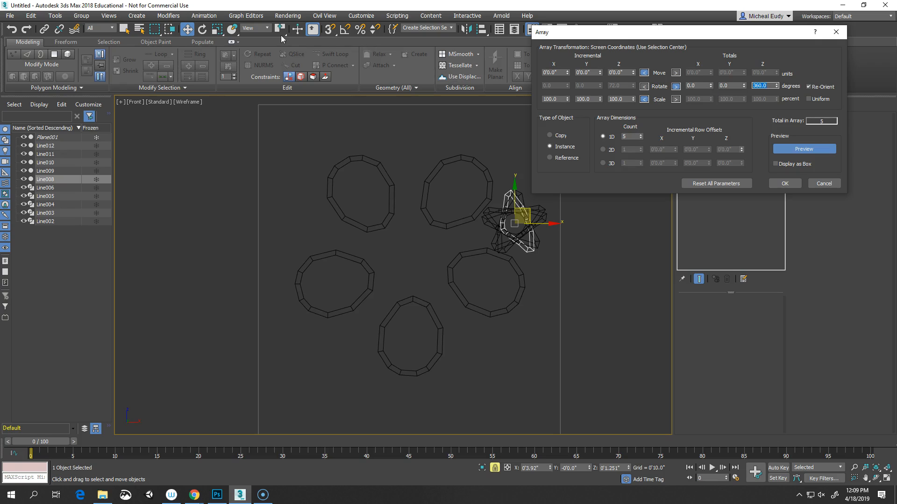
Array the strip as five instances around the crank center, with total rotation 360 degrees on Y and 0 on Z, using the Rotate tool's World settings
key("e")
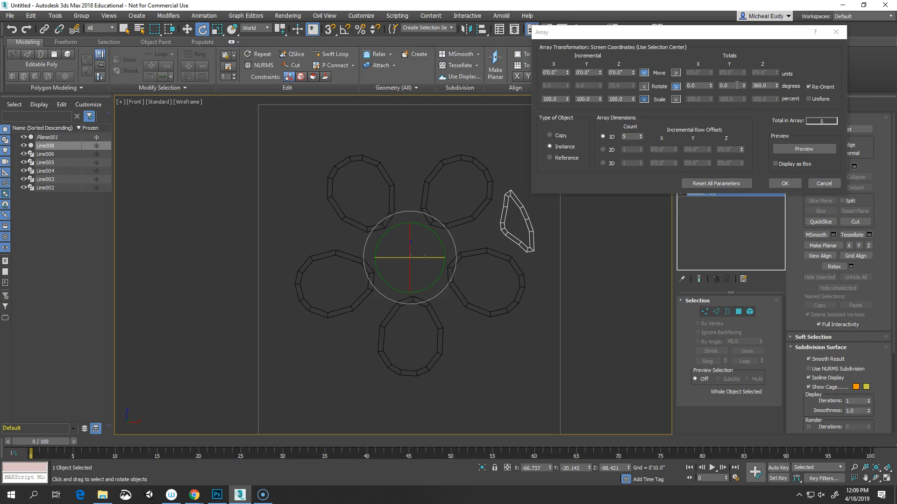
left_click(790, 150)
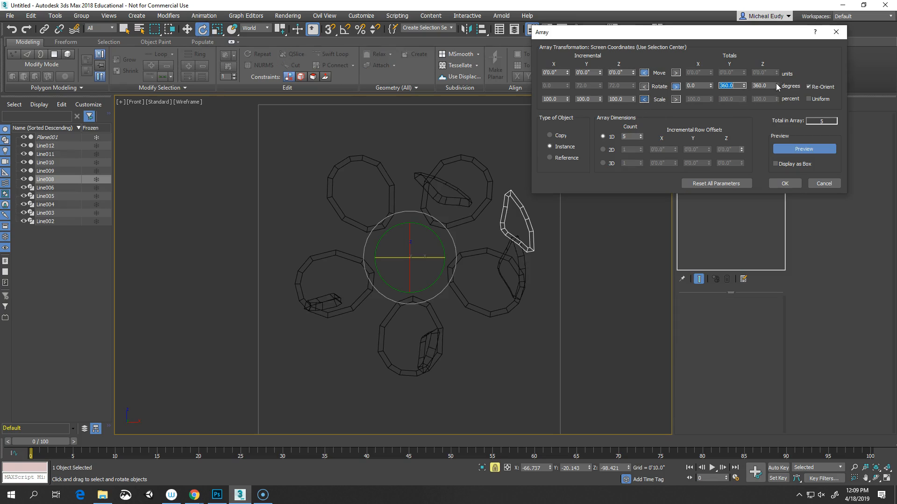
right_click(777, 86)
left_click(799, 149)
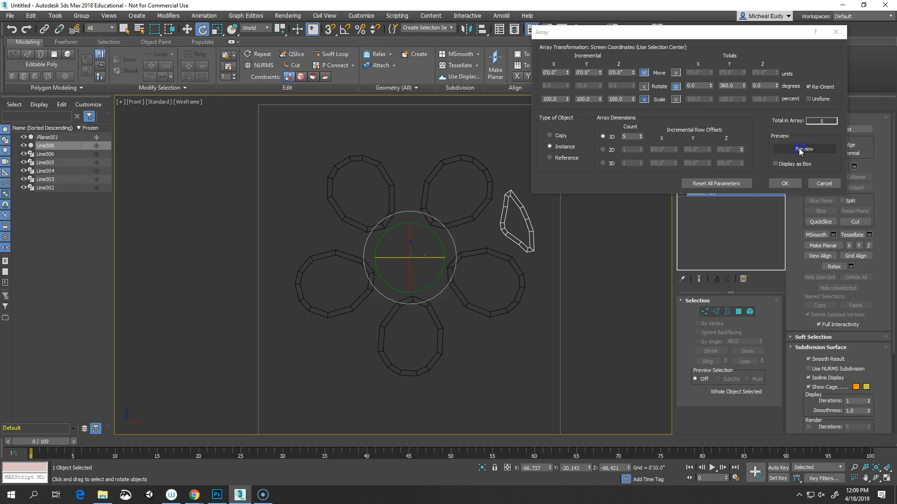
left_click(799, 149)
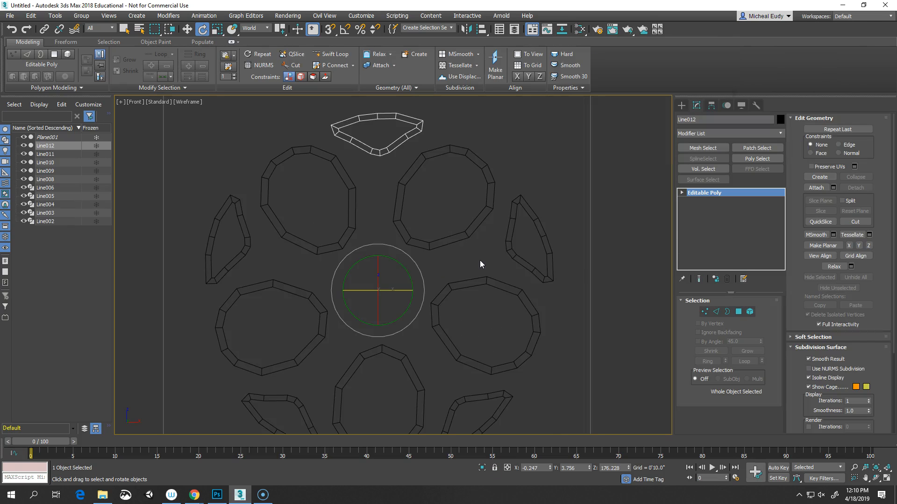
Examine the arrayed openings around the crank center in the Front view, leaving nothing selected
scroll(480, 259, "up", 2)
middle_click_drag(479, 259, 402, 270)
left_click(521, 261)
left_click(511, 265)
scroll(402, 240, "down", 4)
key("v")
key("f")
scroll(403, 270, "up", 4)
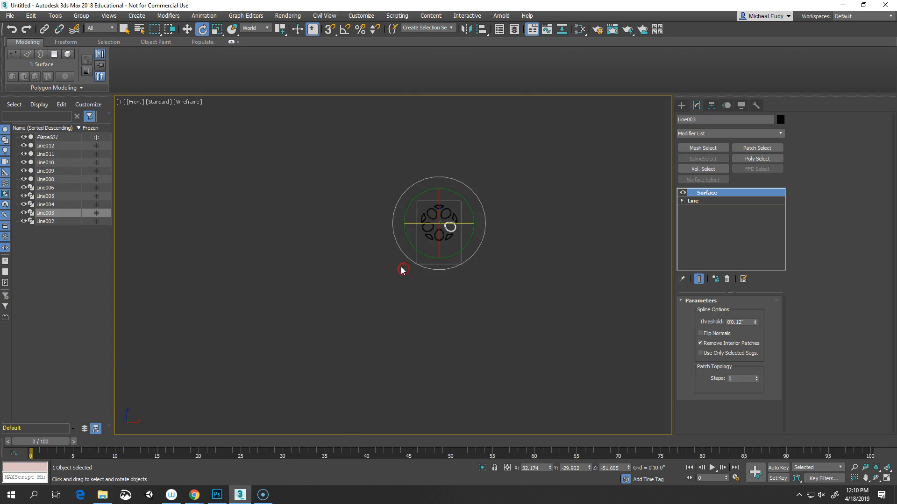
scroll(453, 226, "up", 6)
scroll(509, 250, "down", 4)
middle_click_drag(510, 248, 527, 292)
scroll(526, 292, "down", 2)
left_click(577, 217)
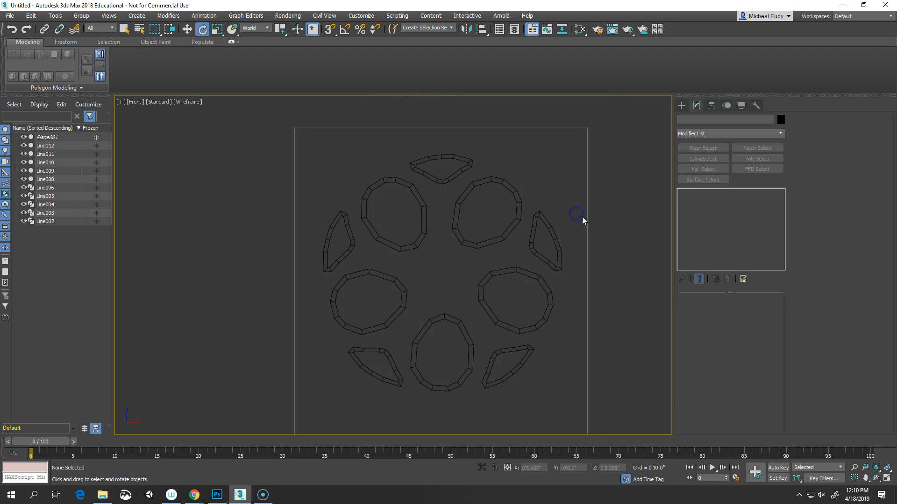
Convert the upper-right rounded strip, Line002, to Editable Poly
left_click(469, 247)
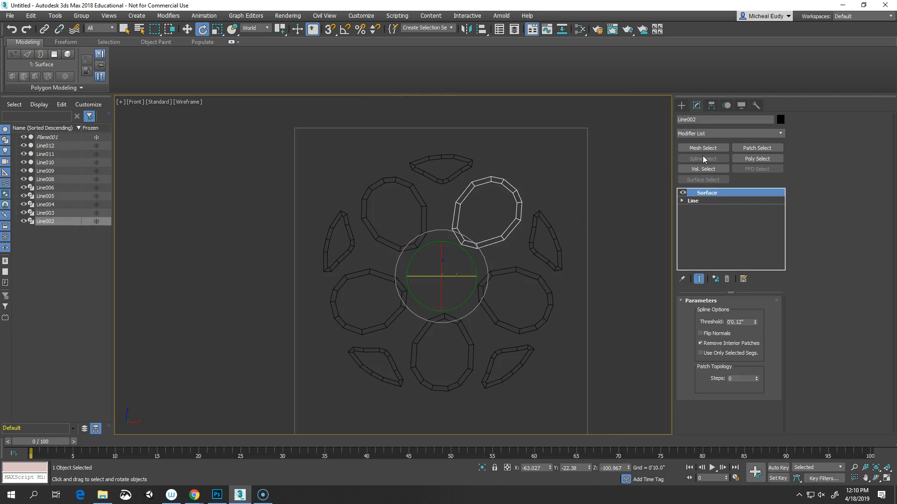
left_click(697, 105)
right_click(494, 244)
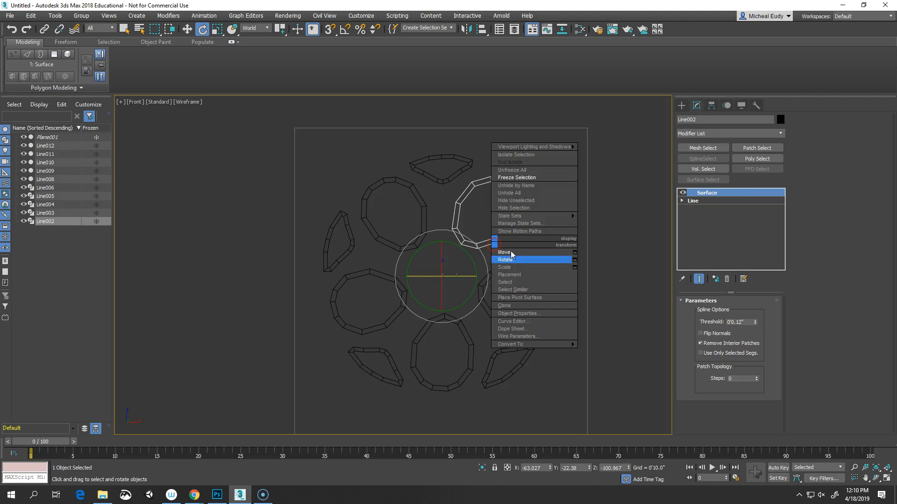
mouse_move(519, 344)
left_click(604, 353)
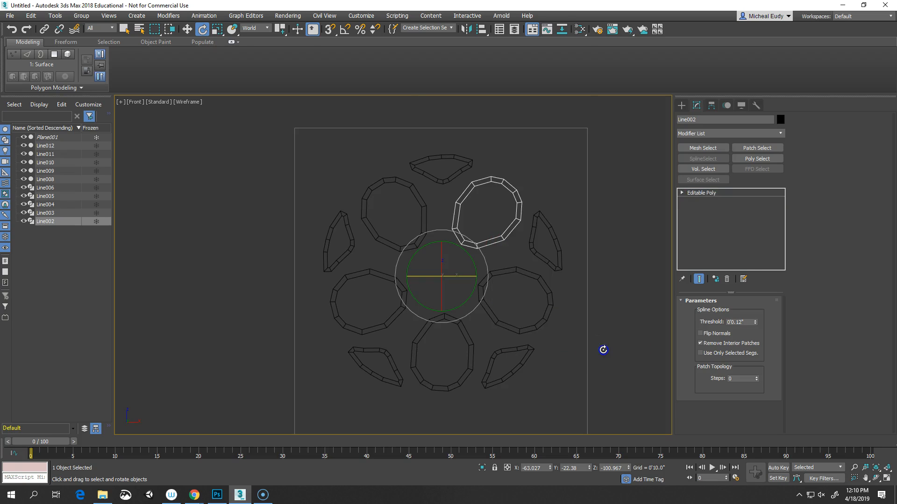
Attach all the other strips, Line003 through Line012, to Line002 using the attach list
left_click(833, 188)
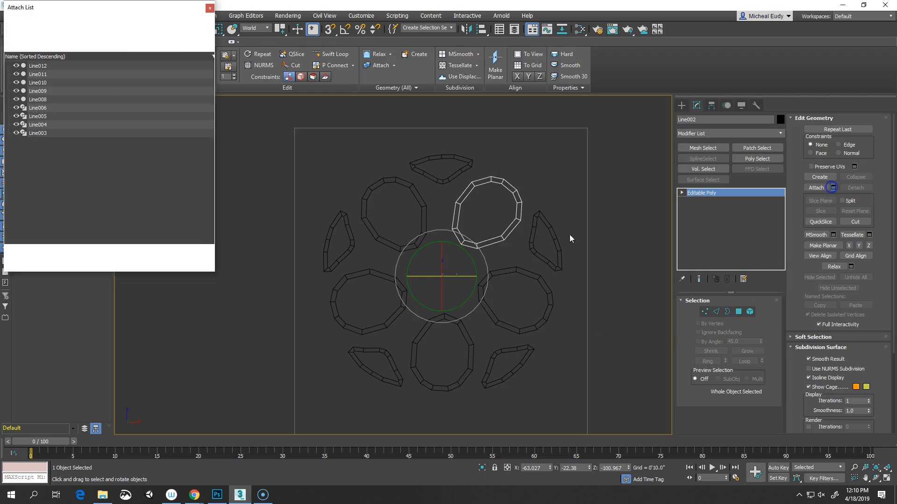
left_click(54, 67)
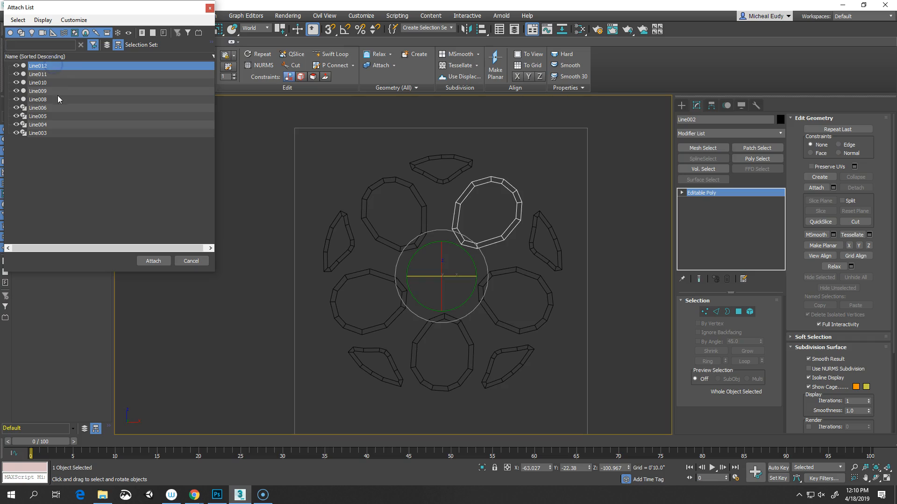
left_click(48, 130, "shift")
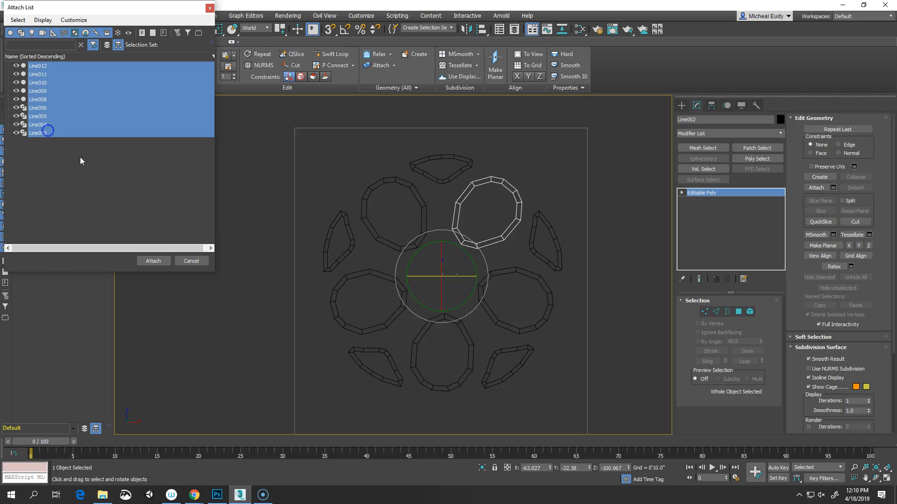
left_click(146, 260)
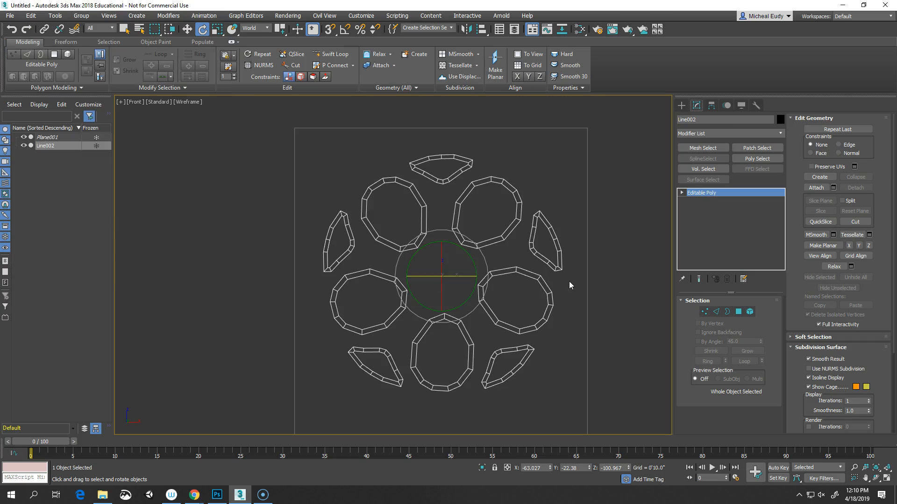
Bridge the facing edges of the upper-right and lower-right rounded openings in Line002, using one segment
left_click(495, 257)
scroll(485, 259, "up", 5)
middle_click_drag(482, 261, 468, 273)
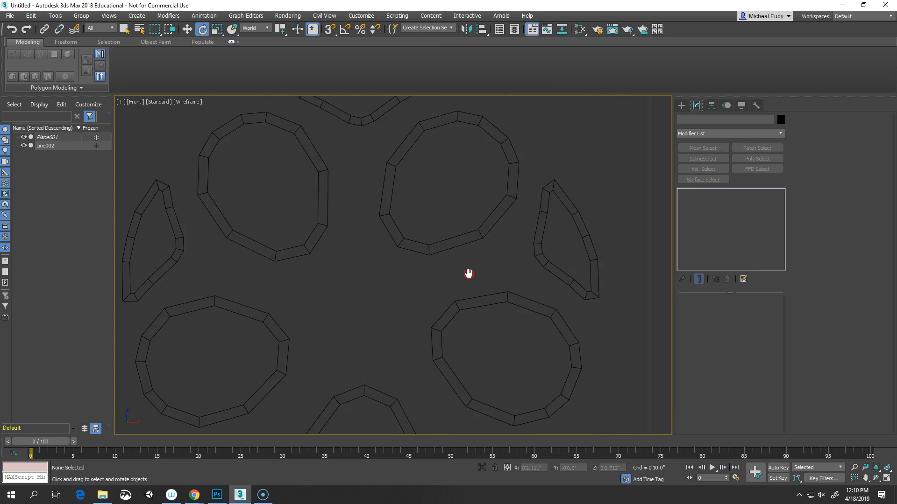
left_click(454, 246)
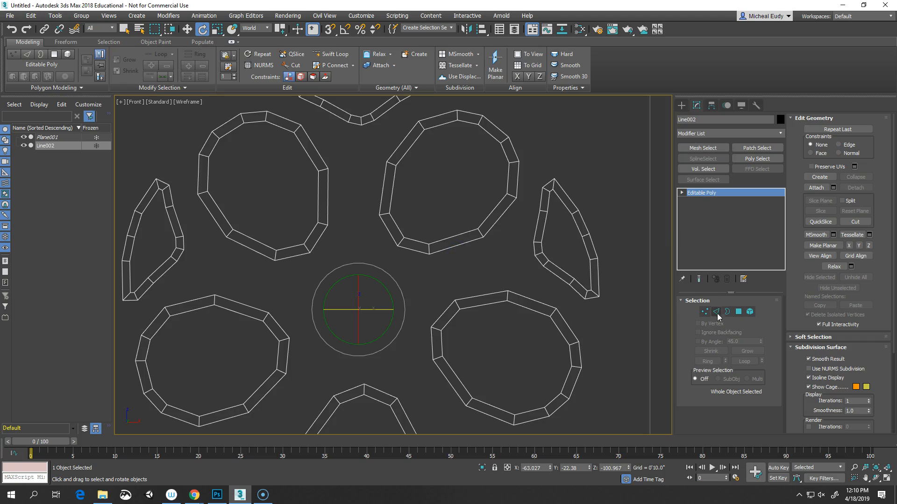
key("2")
left_click(456, 247)
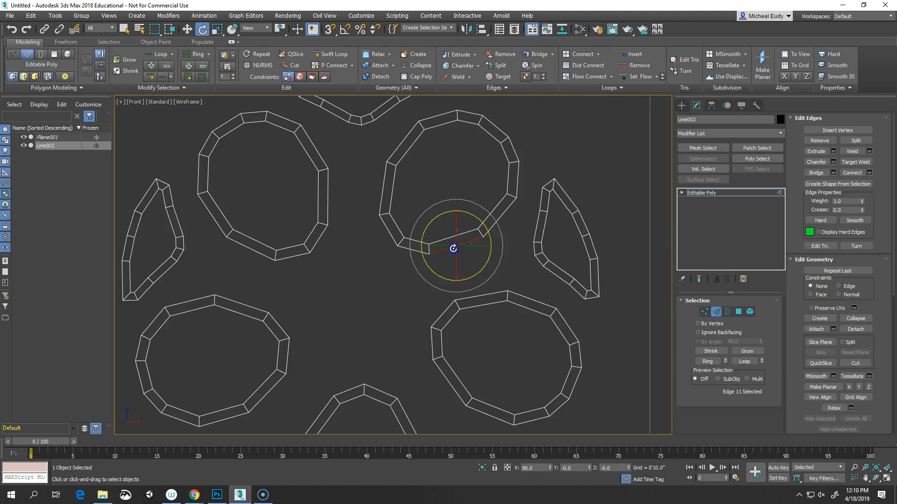
left_click(476, 295, "ctrl")
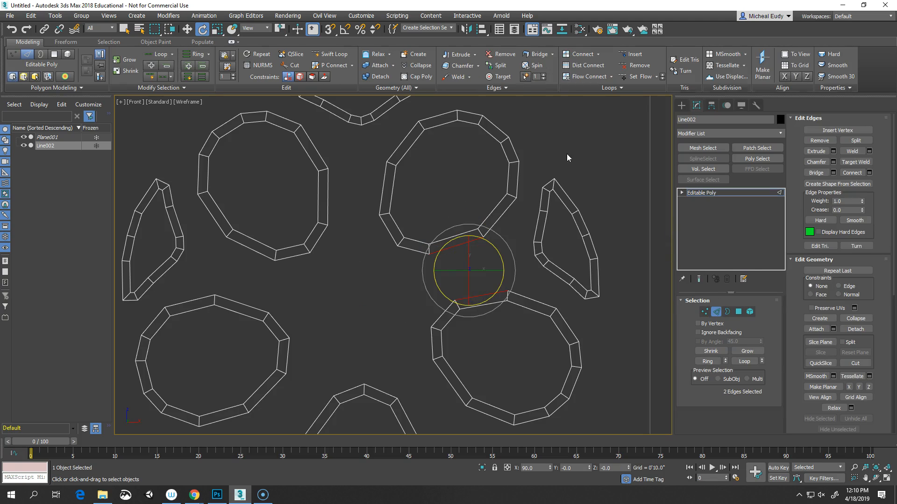
left_click(538, 55)
left_click(539, 65)
left_click_drag(416, 255, 603, 105)
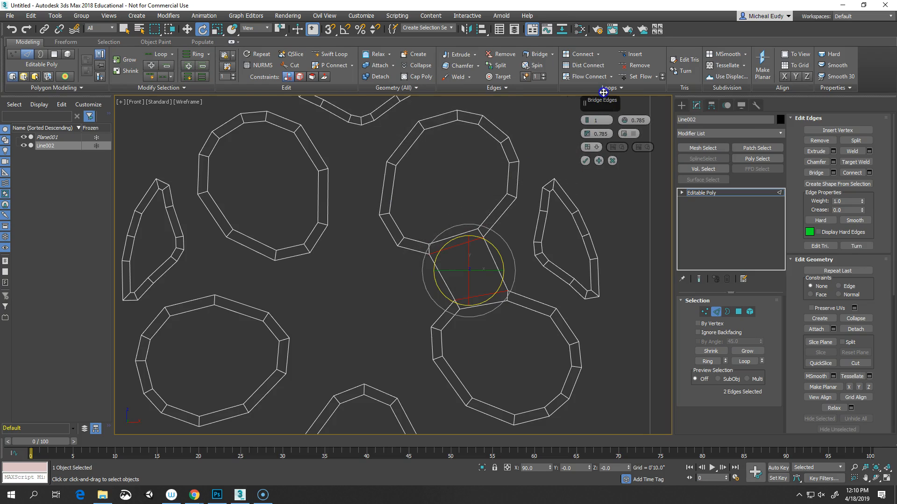
left_click(585, 161)
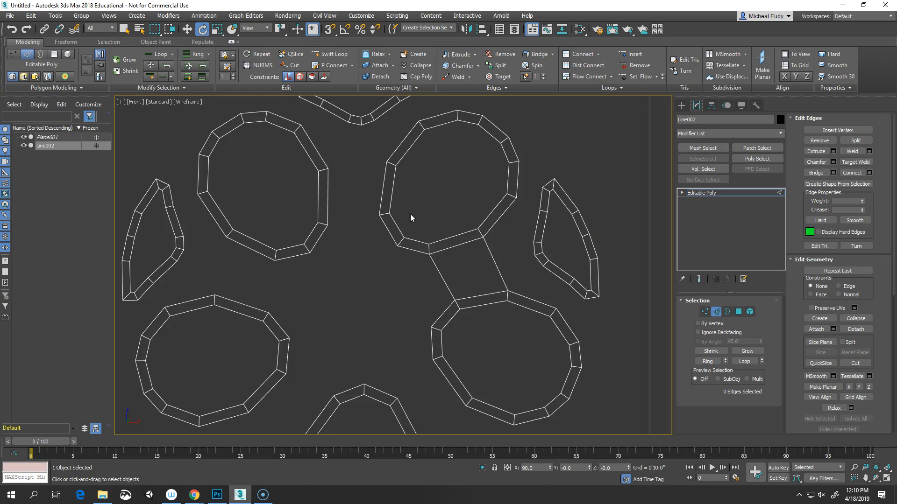
Bridge the facing side edges of the two upper rounded openings
left_click(382, 195)
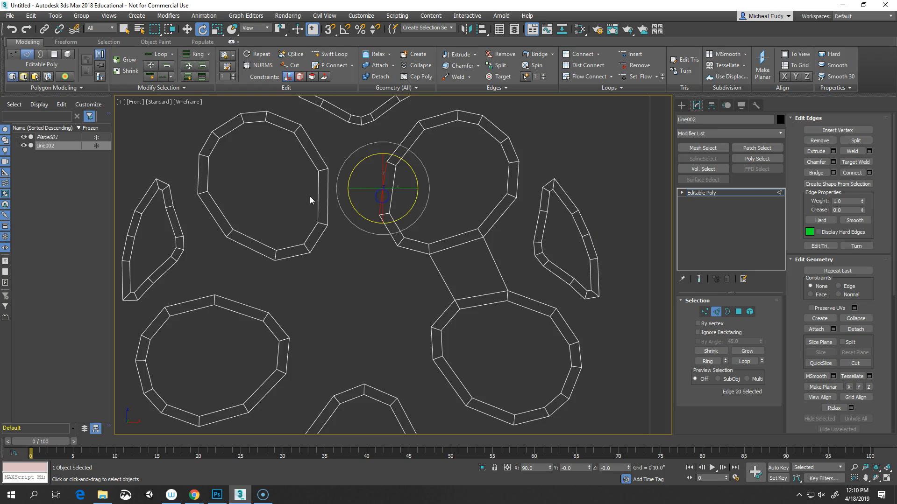
left_click(327, 191, "ctrl")
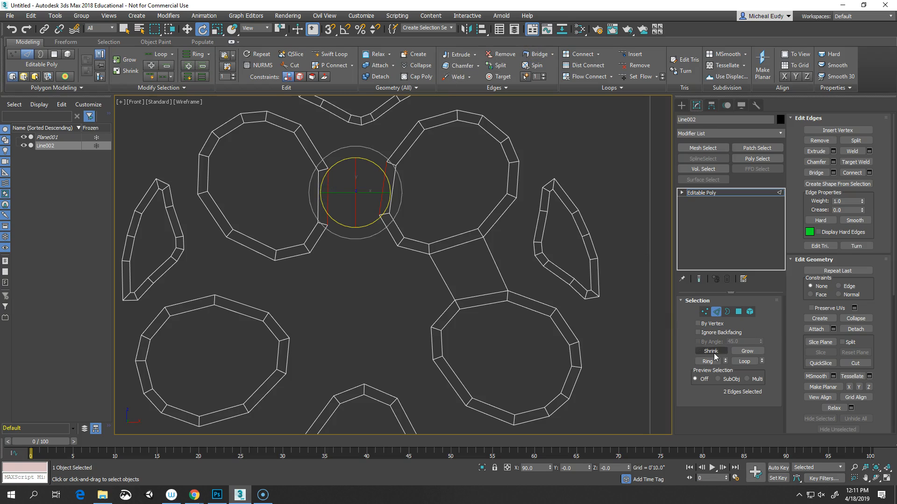
left_click_drag(789, 298, 789, 283)
left_click(815, 157)
Bridge the facing edges of the bottom and lower-right rounded openings
middle_click_drag(386, 315, 367, 222)
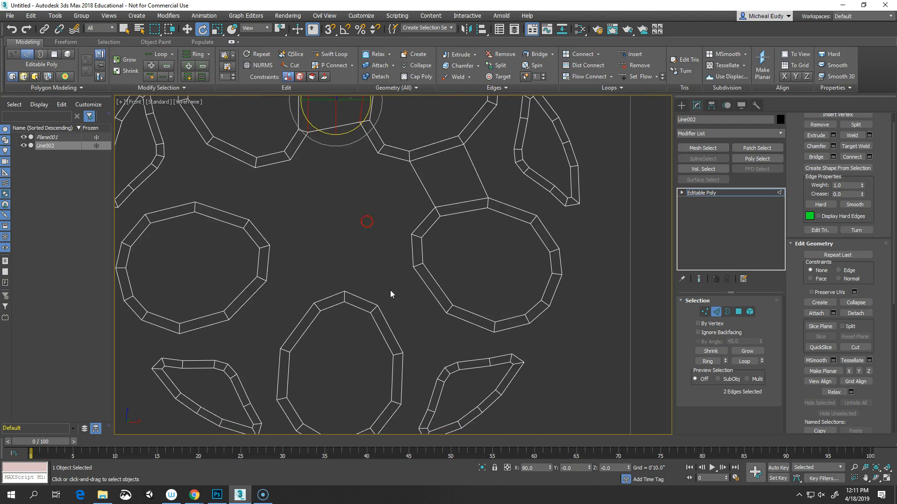
left_click(393, 328)
left_click(430, 294, "ctrl")
left_click(819, 149)
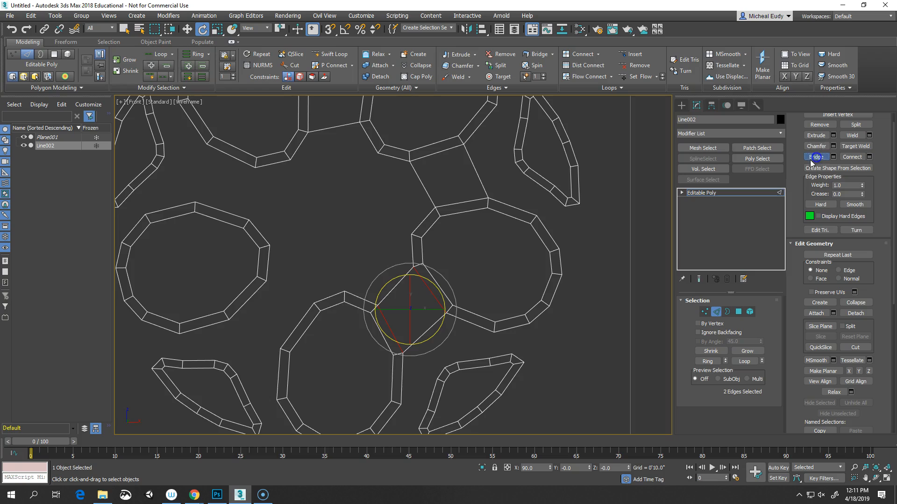
Show the Front view shaded with edged faces and open the Slate Material Editor
left_click(379, 236)
key("F3")
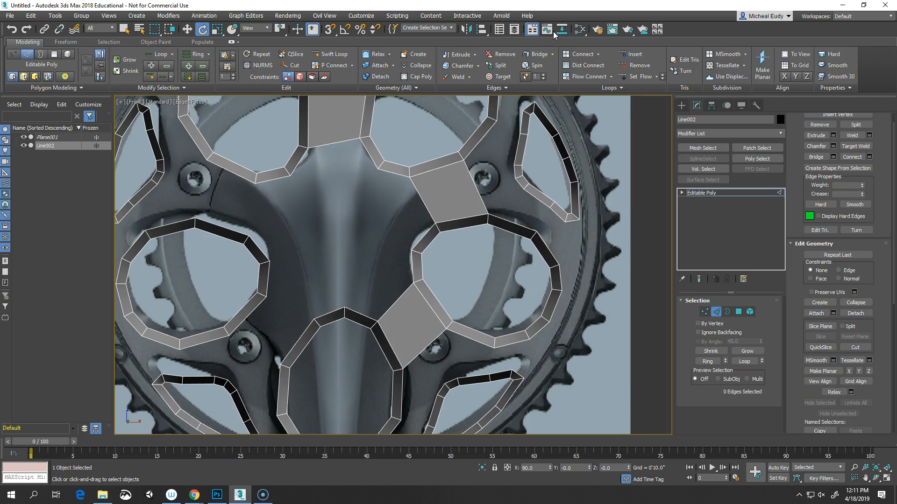
left_click(579, 29)
left_click_drag(361, 140, 397, 29)
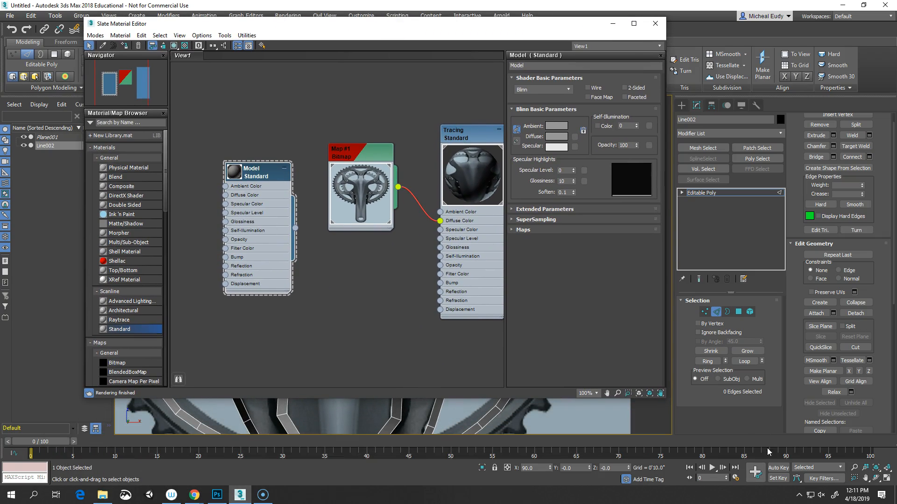
Animate the Tracing material's opacity to 0 at frame 5 using Auto Key, leaving Auto Key off at the end
left_click(777, 468)
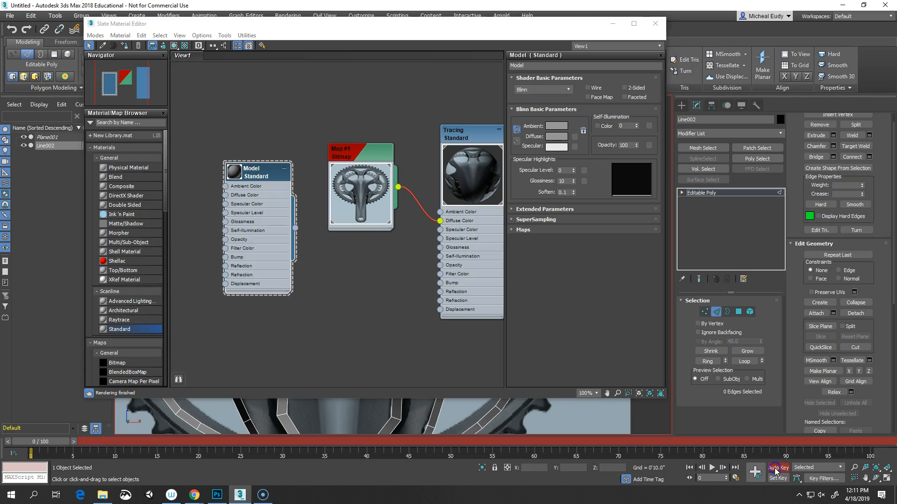
left_click_drag(54, 443, 94, 443)
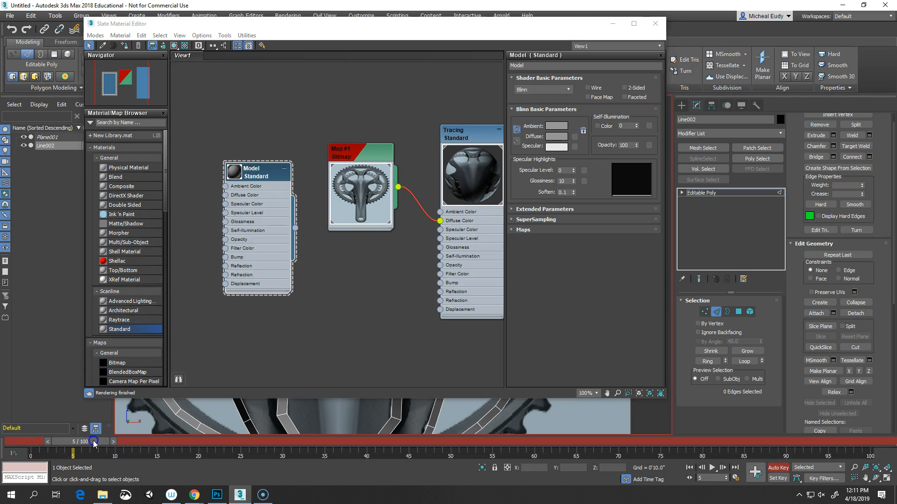
left_click(467, 136)
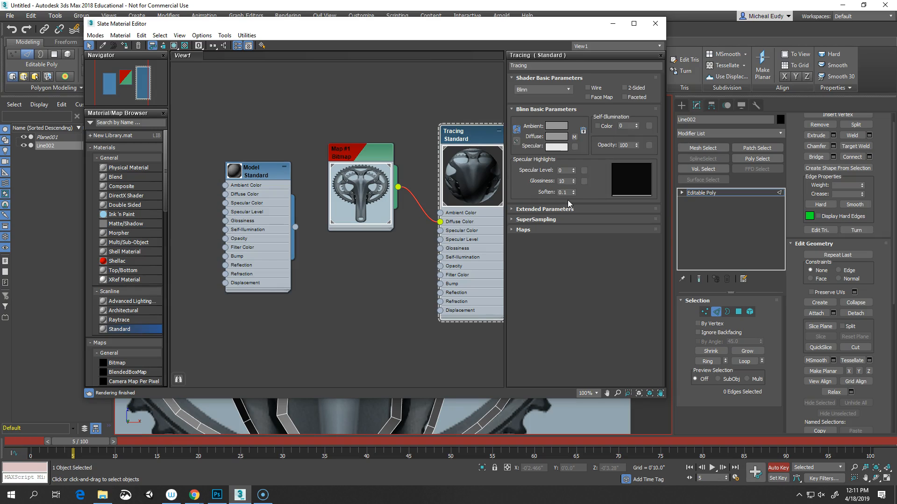
right_click(637, 146)
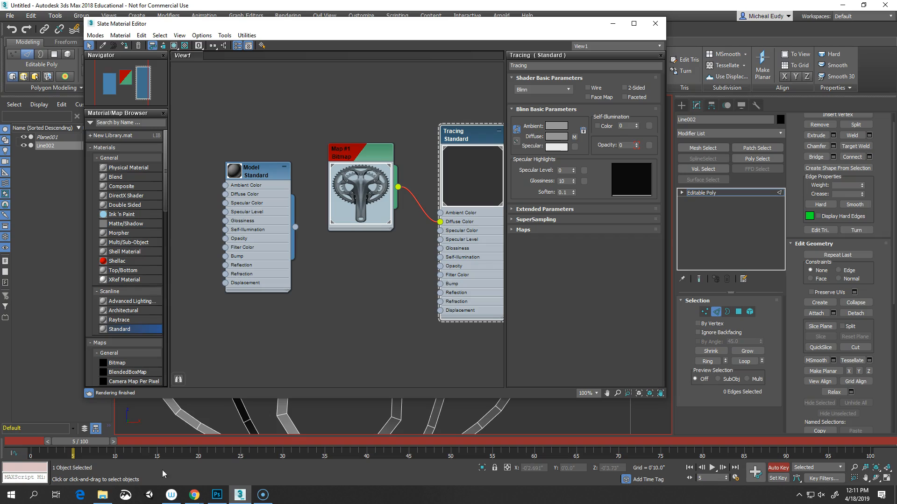
left_click(778, 467)
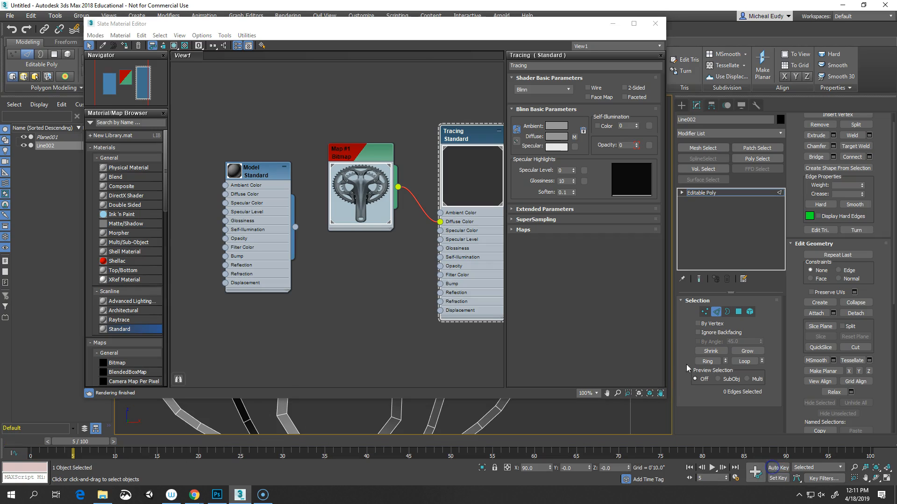
Close the material editor and move the timeline to frame 4 to dim the reference image
left_click(655, 24)
mouse_move(108, 442)
left_mouse_down()
mouse_move(91, 443)
mouse_move(96, 448)
left_mouse_up()
key("e")
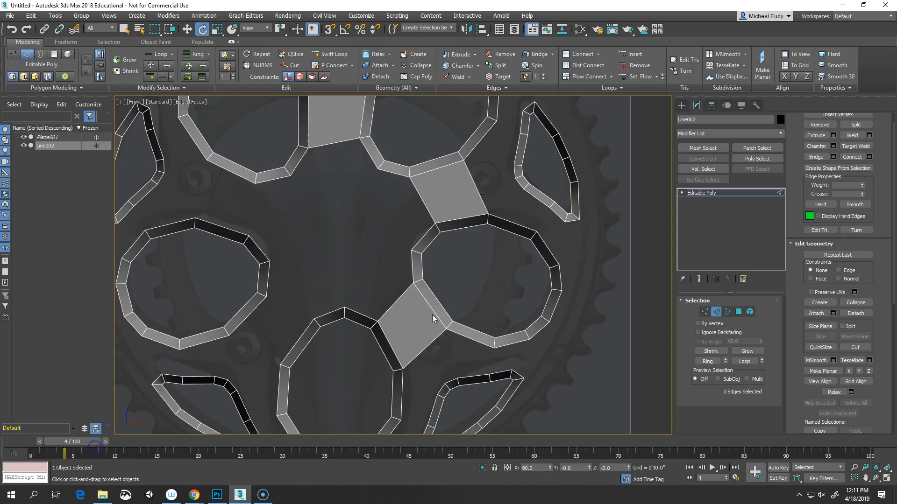
Bridge the lower-right rounded opening's upper outer edge to the lower inner edge of the small right-hand opening
middle_click_drag(474, 286, 478, 347)
scroll(516, 315, "down", 2)
scroll(513, 301, "up", 3)
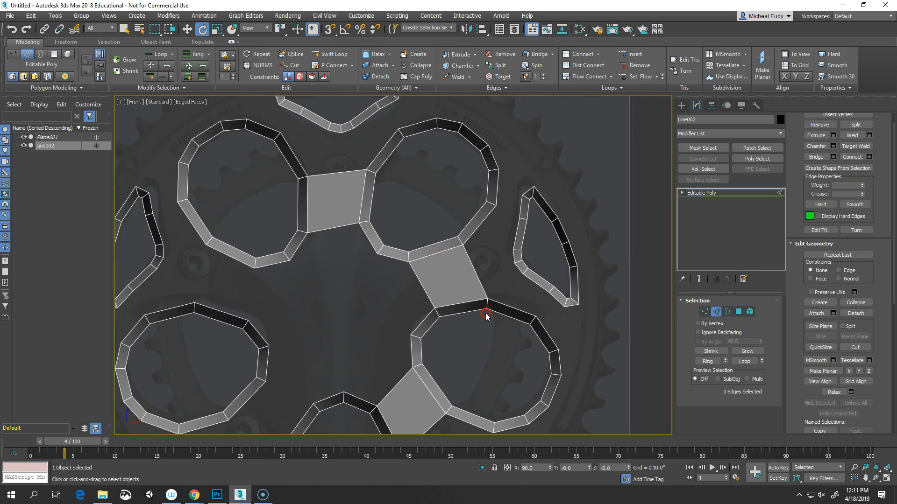
scroll(486, 315, "up", 2)
middle_click_drag(472, 314, 467, 324)
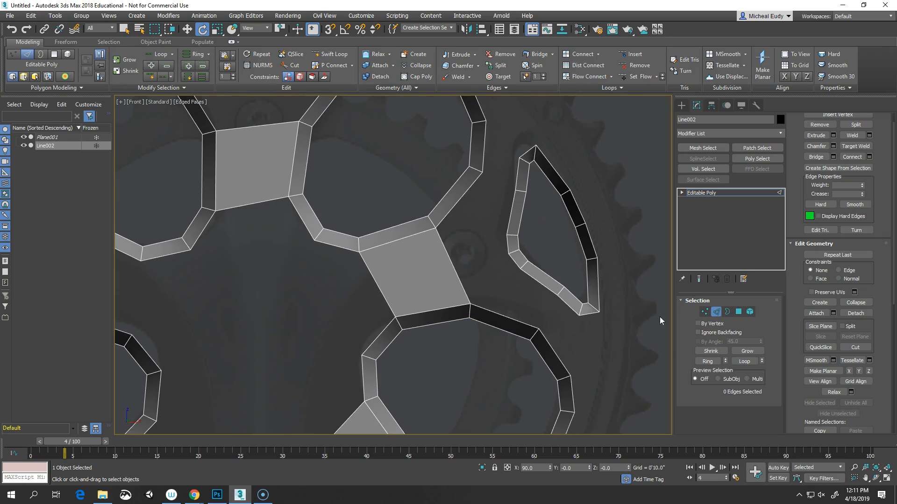
left_click(520, 326)
left_click(542, 283, "ctrl")
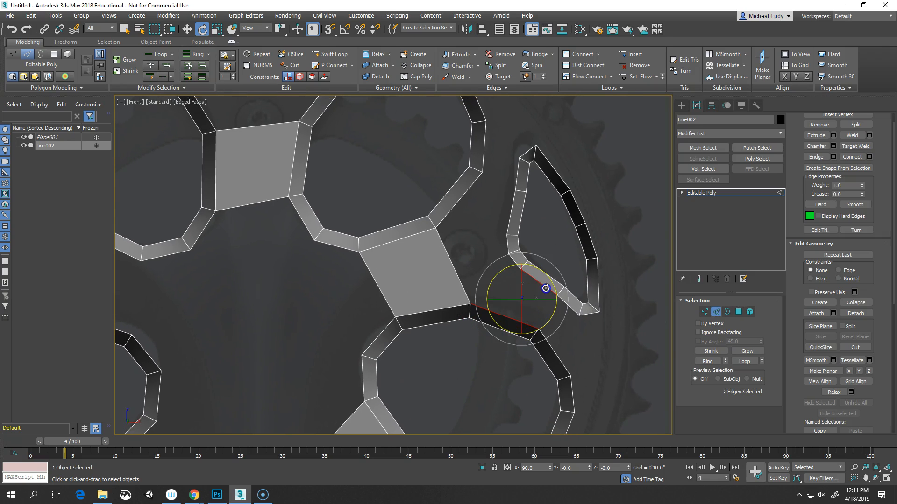
left_click(815, 158)
Bridge two adjacent outer edges of the upper-right rounded opening to the matching inner edges of the small right-hand opening
left_click(458, 205)
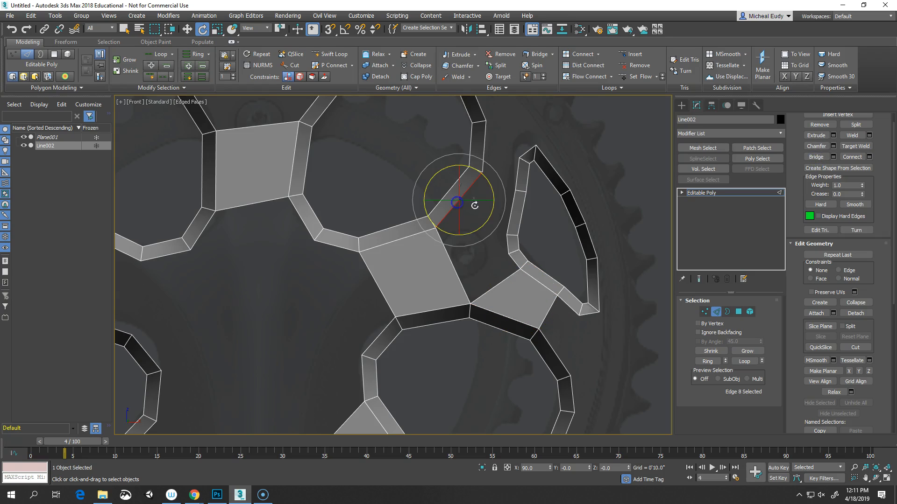
left_click(512, 213, "ctrl")
left_click(819, 156)
middle_click_drag(461, 252, 465, 302)
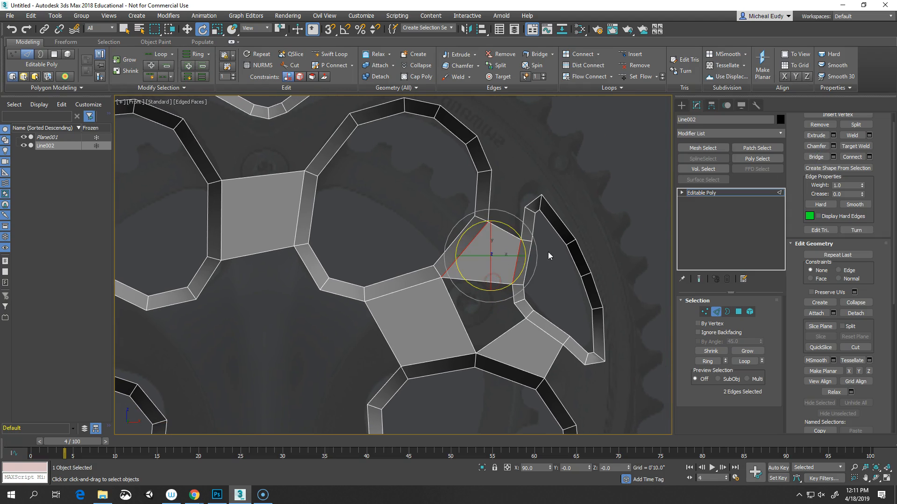
left_click(491, 204)
left_click(523, 226, "ctrl")
left_click(815, 158)
Bridge the lower-right rounded opening's next outer edge to the edge at the small right-hand opening's lower tip
middle_click_drag(556, 300, 536, 267)
left_click(531, 257)
left_click(519, 301, "ctrl")
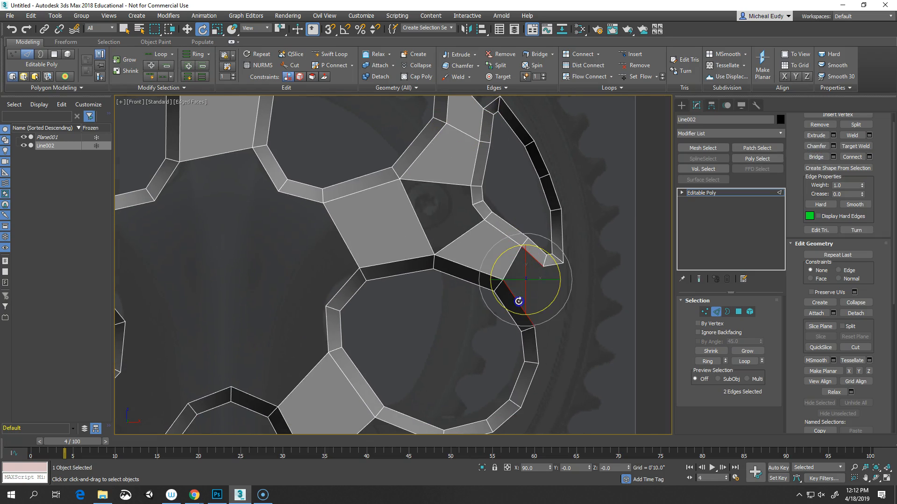
left_click(814, 157)
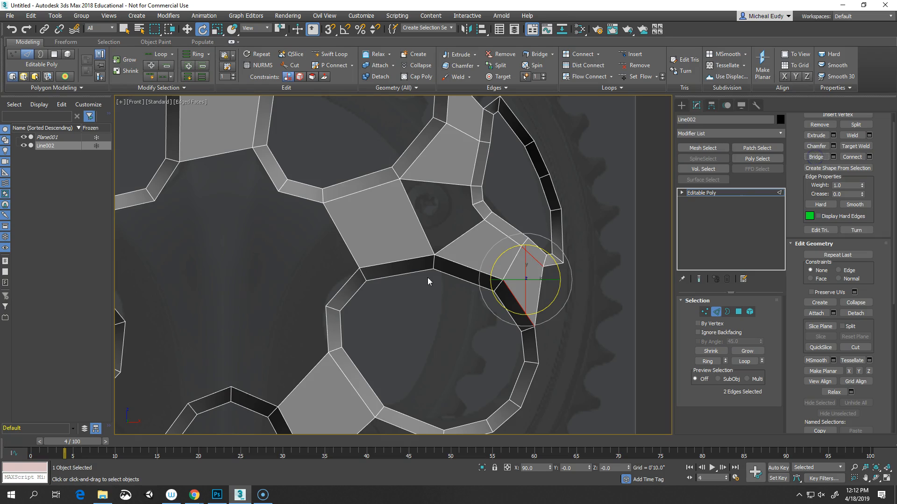
Connect the two open side edges of the bridge between the upper-right and lower-right rounded openings with a middle edge
left_click(416, 217)
key("ctrl+z")
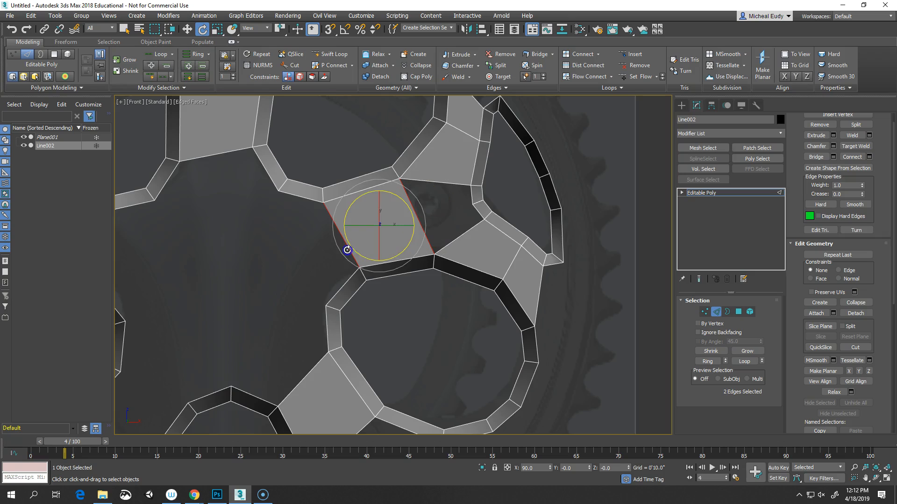
left_click(847, 156)
left_click(532, 260)
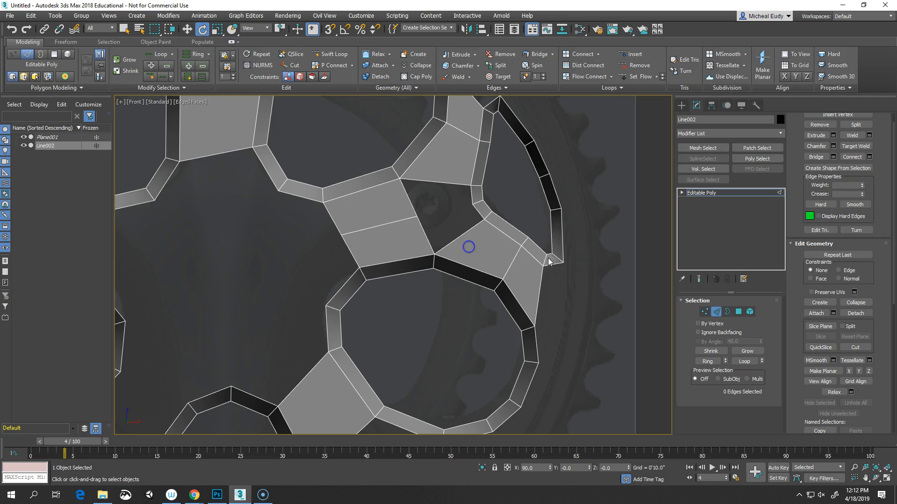
Bridge the split bridge's two outer edges to the small right-hand opening's two inner edges, filling the bolt area
left_click(430, 242)
left_click(408, 197, "ctrl")
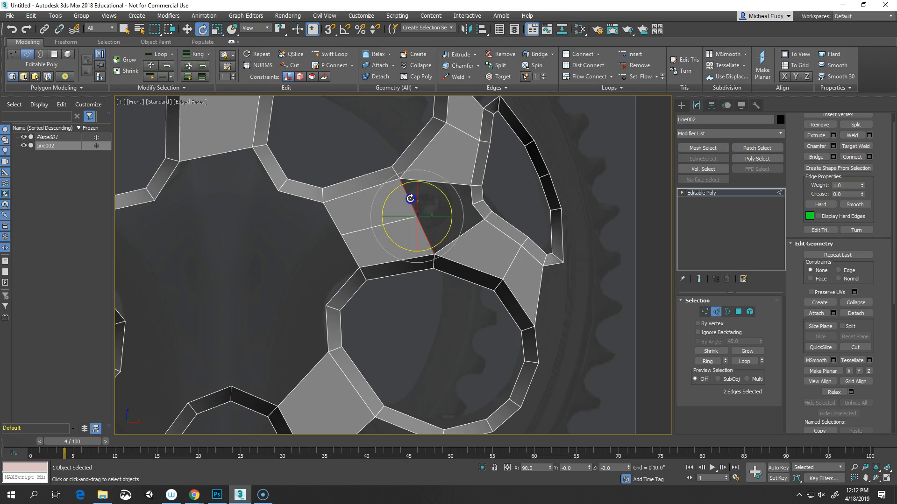
left_click(124, 29)
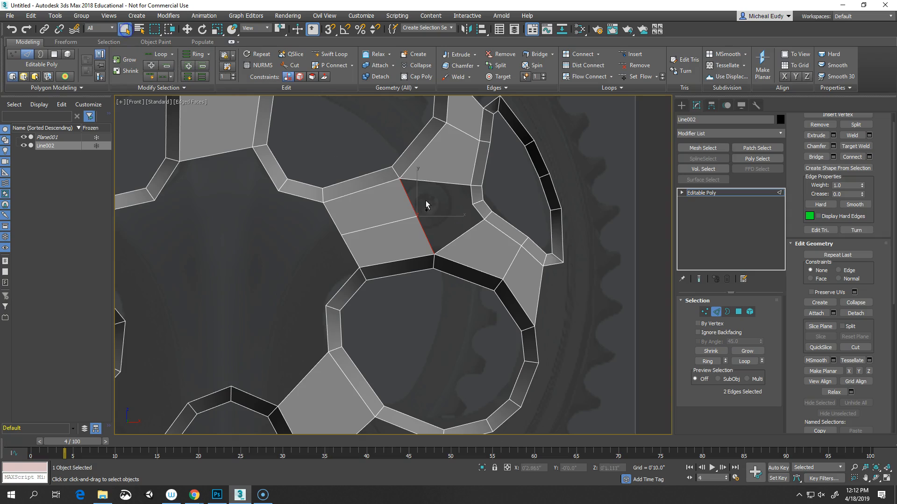
left_click(471, 194, "ctrl")
left_click(480, 212, "ctrl")
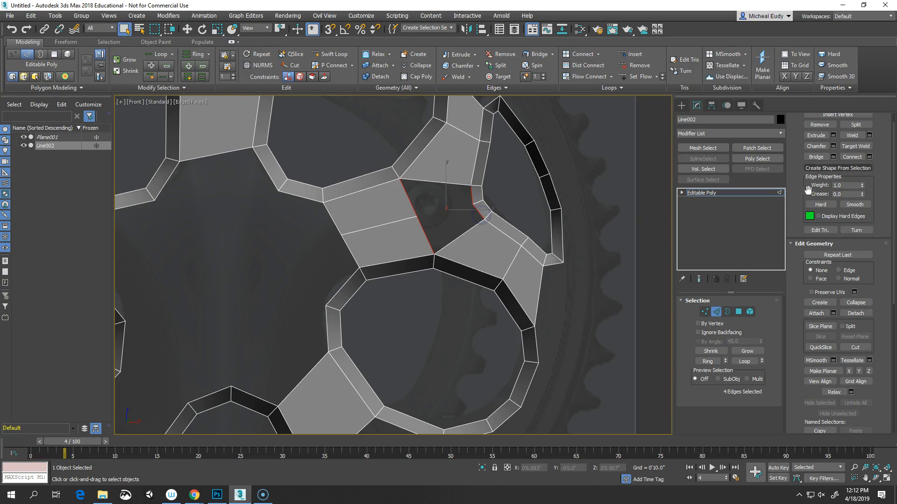
left_click(816, 157)
Bridge the center-facing edges of the upper-right and lower-right rounded openings next to the split bridge, staying in edge mode
middle_click_drag(418, 230, 419, 316)
left_click(390, 271)
scroll(380, 304, "down", 2)
scroll(382, 316, "up", 2)
scroll(375, 345, "down", 2)
scroll(418, 316, "down", 2)
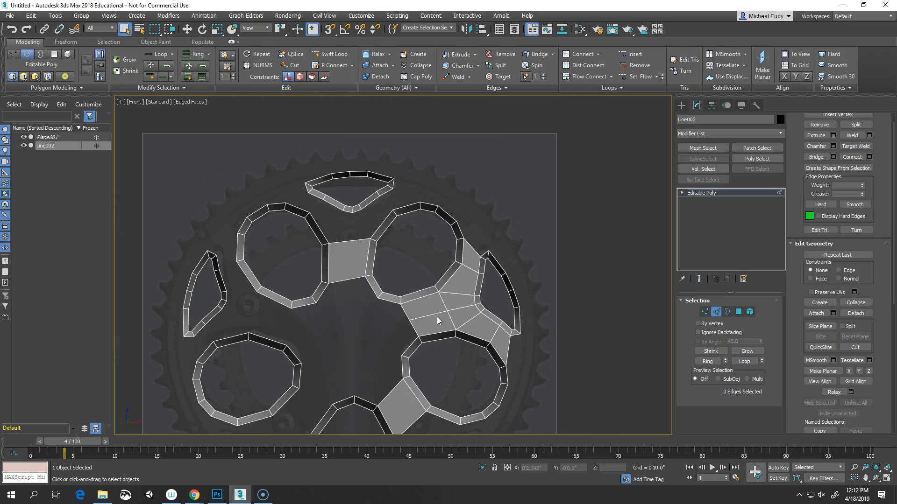
middle_click_drag(400, 357, 390, 270)
scroll(389, 258, "up", 3)
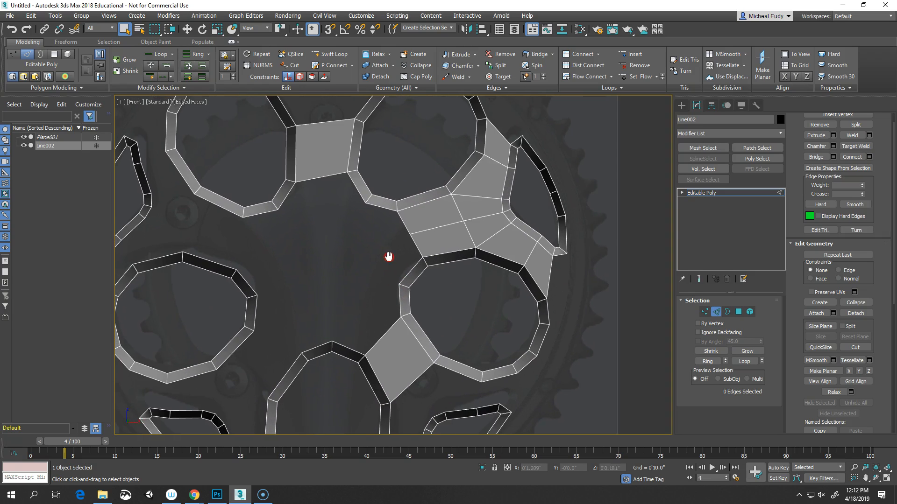
left_click(379, 208)
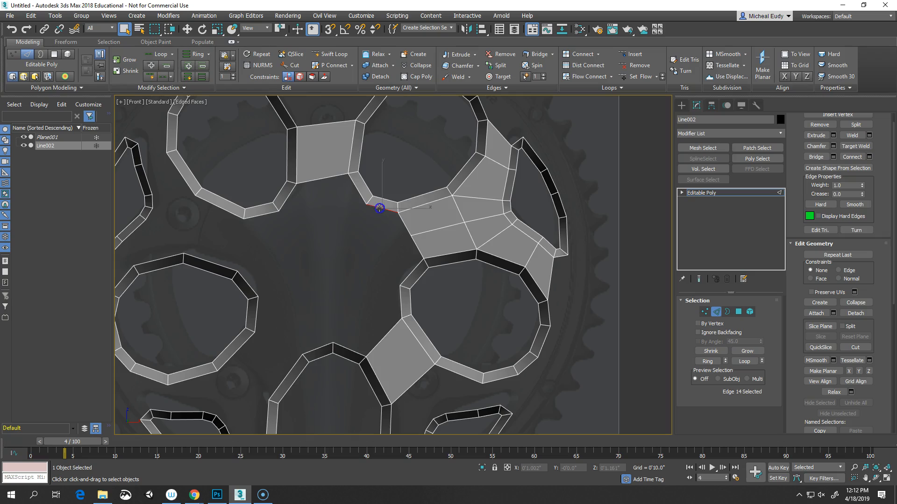
left_click(408, 274, "ctrl")
left_click(815, 156)
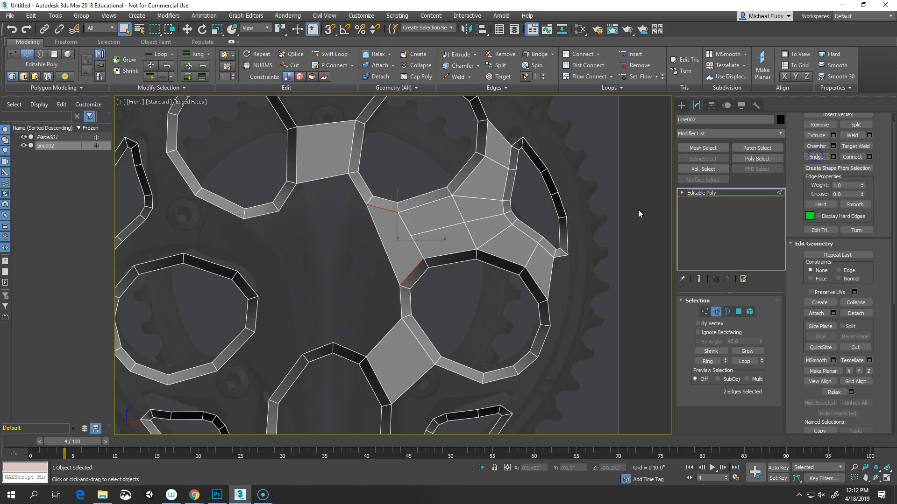
left_click(717, 312)
left_click(716, 312)
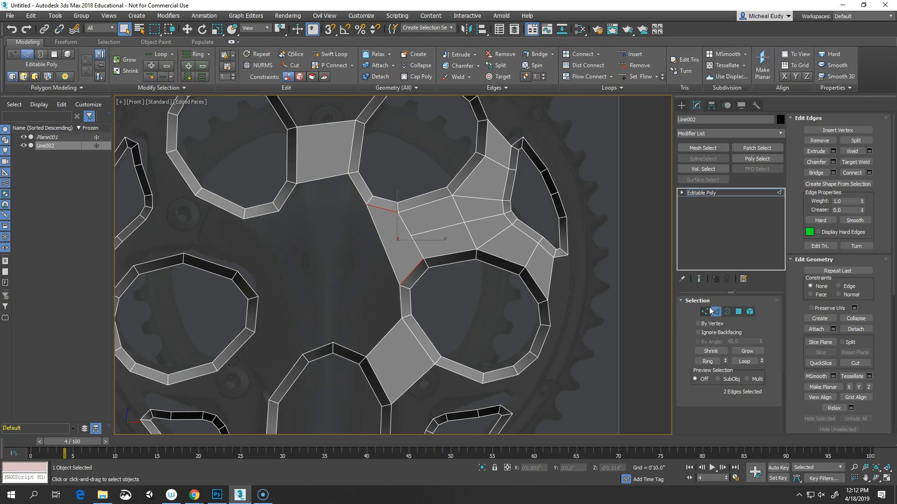
Insert a vertex at the middle of the new bridge polygon's center-facing edge, staying in vertex mode
left_click(836, 131)
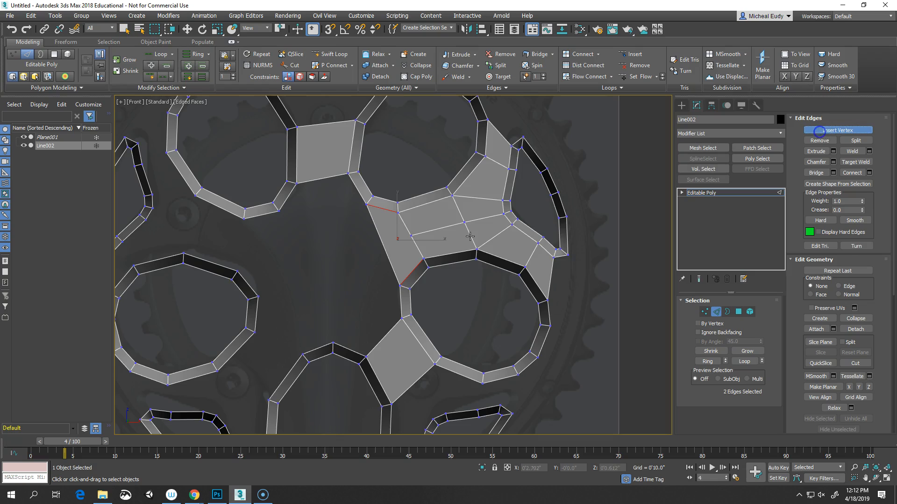
right_click(382, 243)
left_click(703, 311)
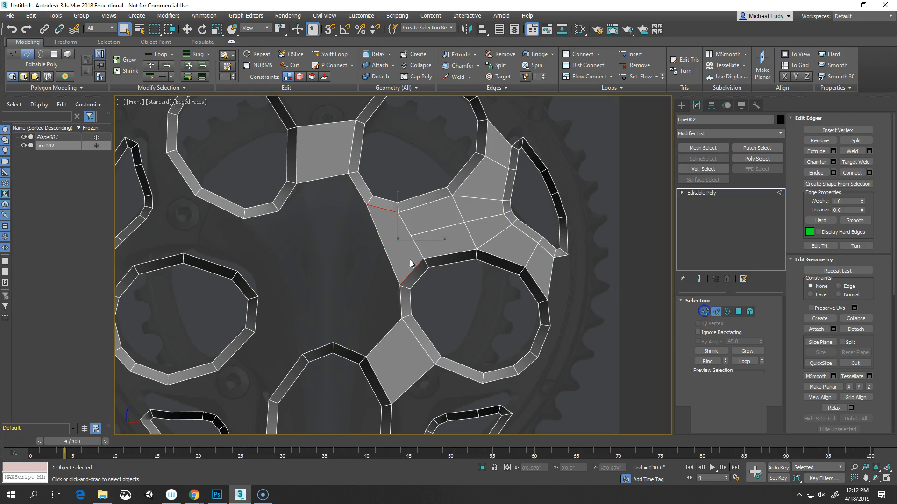
Try to connect the inserted vertex to the vertex at the inner end of the split bridge's middle edge
left_click(420, 246)
right_click(389, 251)
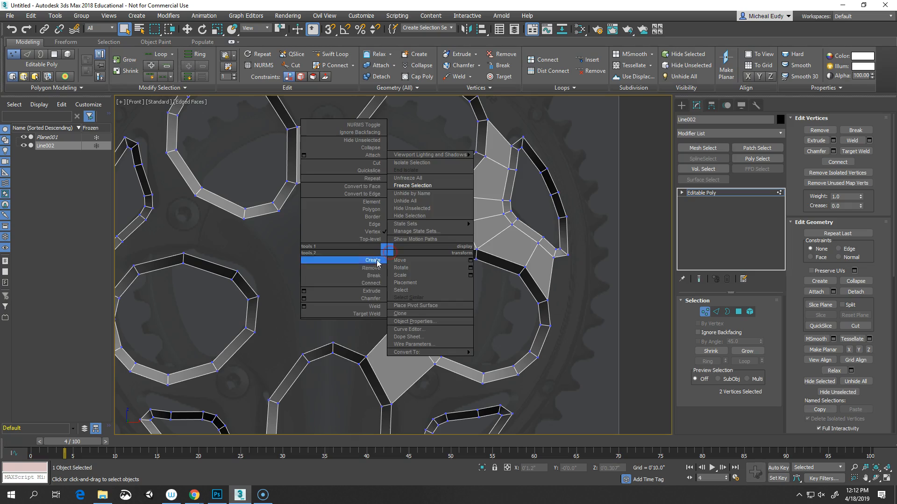
left_click(372, 280)
left_click(338, 284)
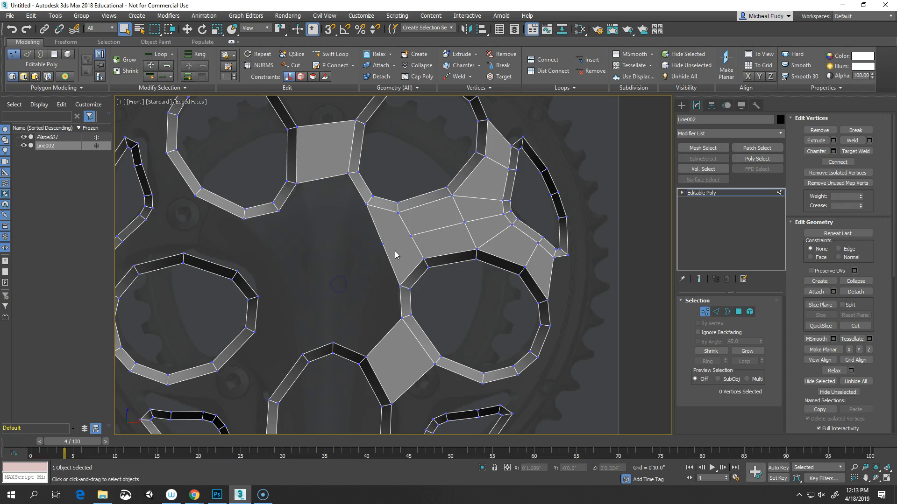
left_click(421, 246)
right_click(353, 268)
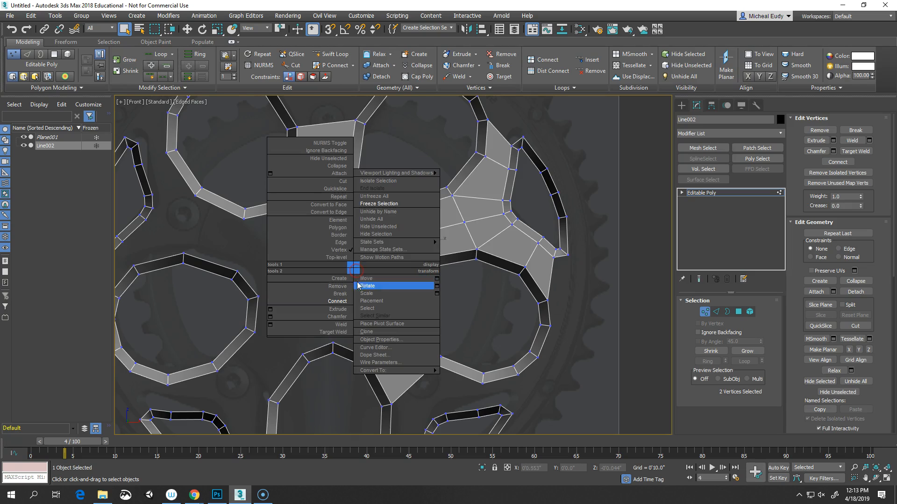
left_click(343, 302)
Start the Cut tool and turn on 3D snapping with Grid Points off and Vertex on
scroll(350, 246, "up", 5)
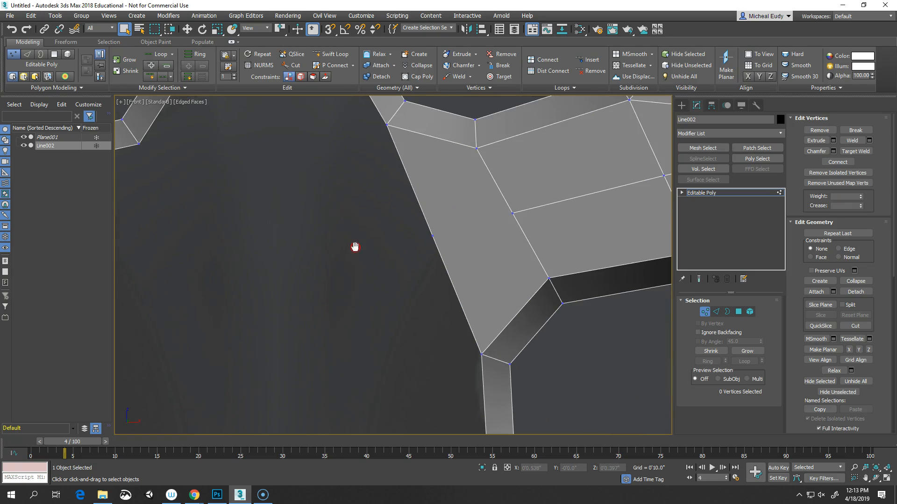
left_click(293, 65)
left_click(330, 29)
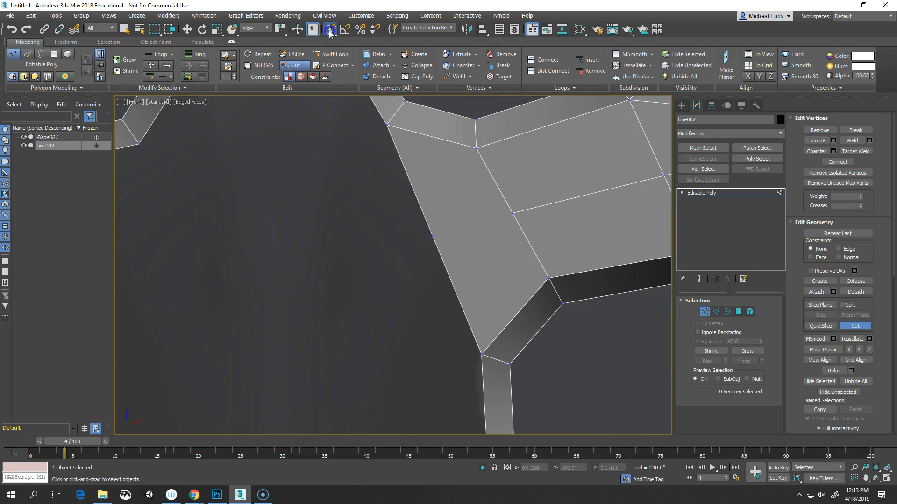
right_click(329, 28)
left_click(398, 221)
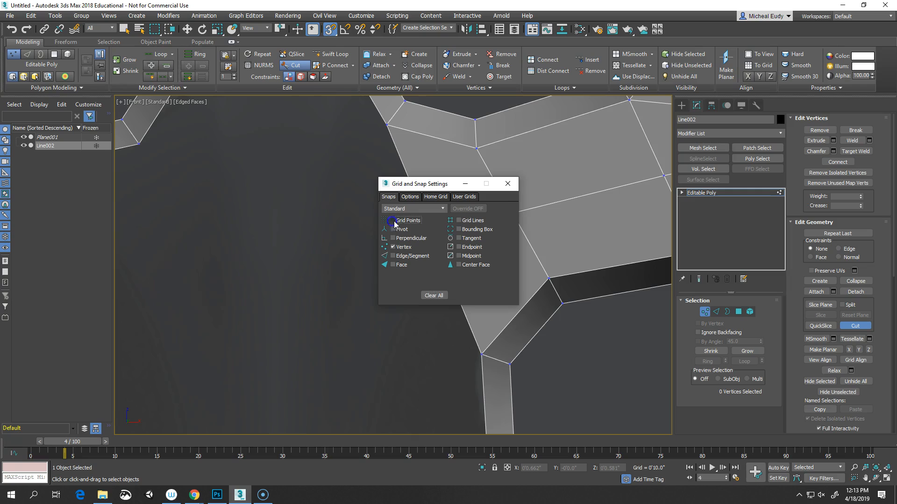
left_click(507, 183)
Try to cut an edge from the split bridge's middle-edge end vertex to the inserted vertex
left_click(513, 215)
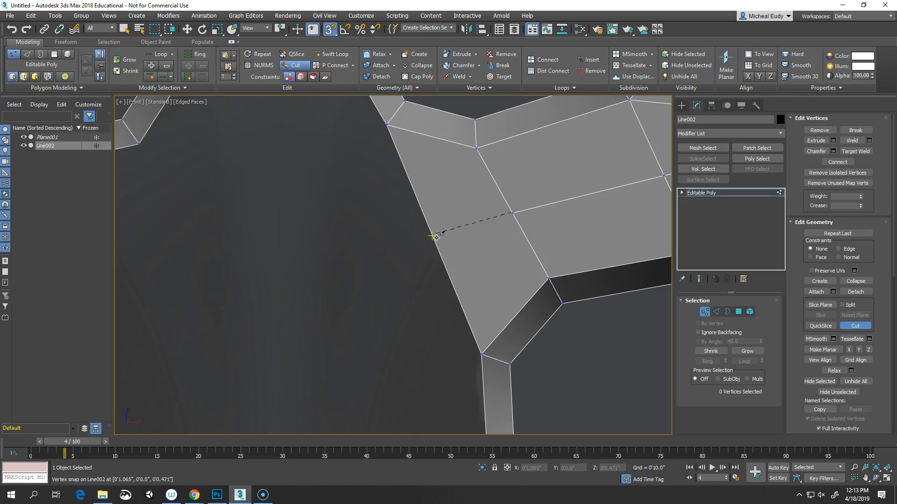
right_click(434, 239)
left_click(433, 236)
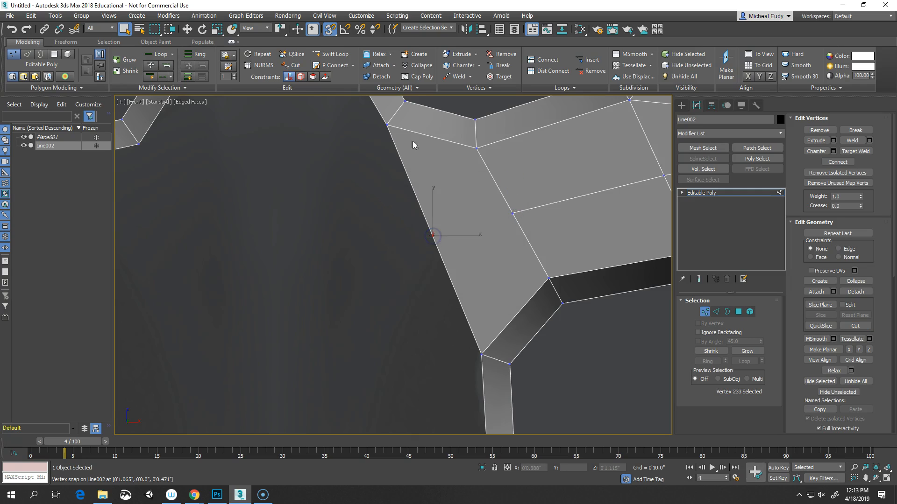
Cut an edge from the inserted vertex on the center-facing edge to the split bridge's middle-edge end vertex
left_click(293, 65)
left_click(433, 235)
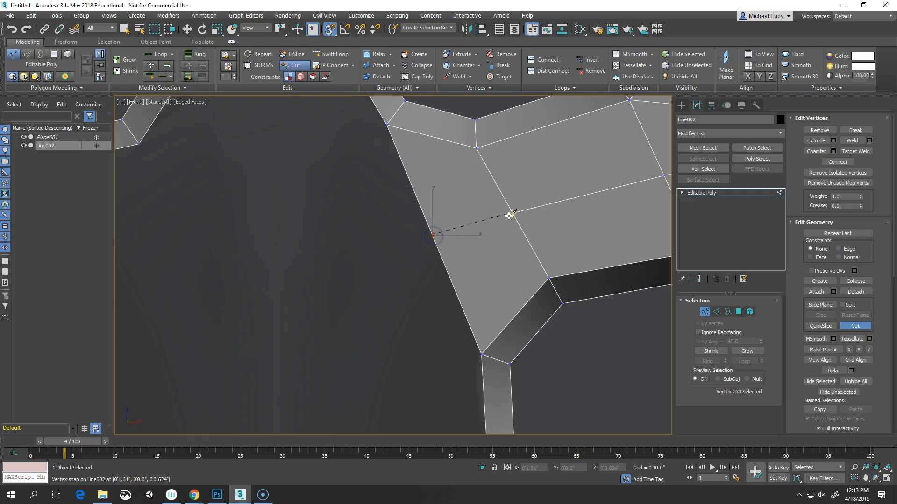
left_click(511, 216)
right_click(510, 216)
scroll(397, 292, "down", 3)
right_click(475, 264)
Leave vertex mode and preview the mesh with NURMS subdivision at 3 display iterations
left_click(705, 311)
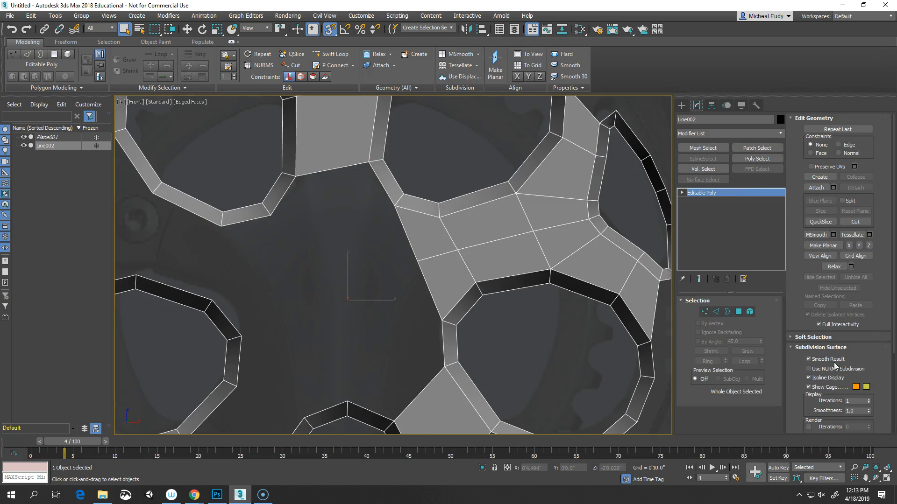
left_click(808, 369)
left_click(869, 399)
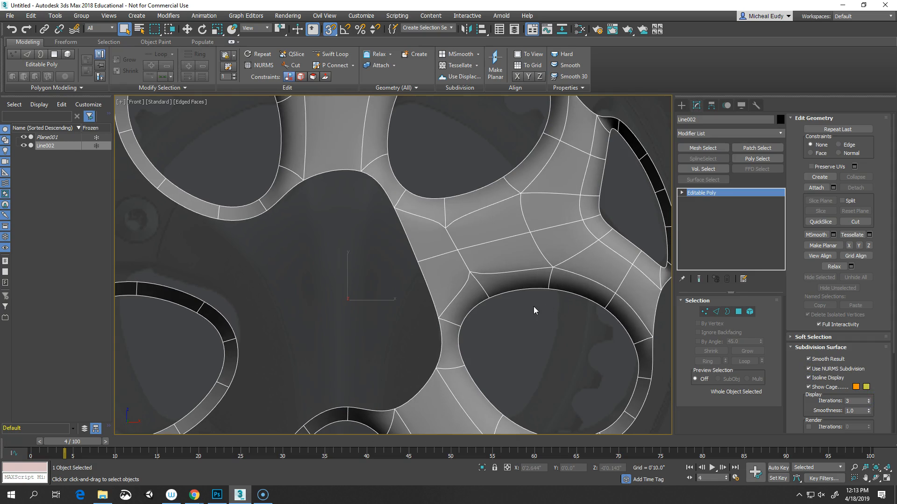
key("alt+F4")
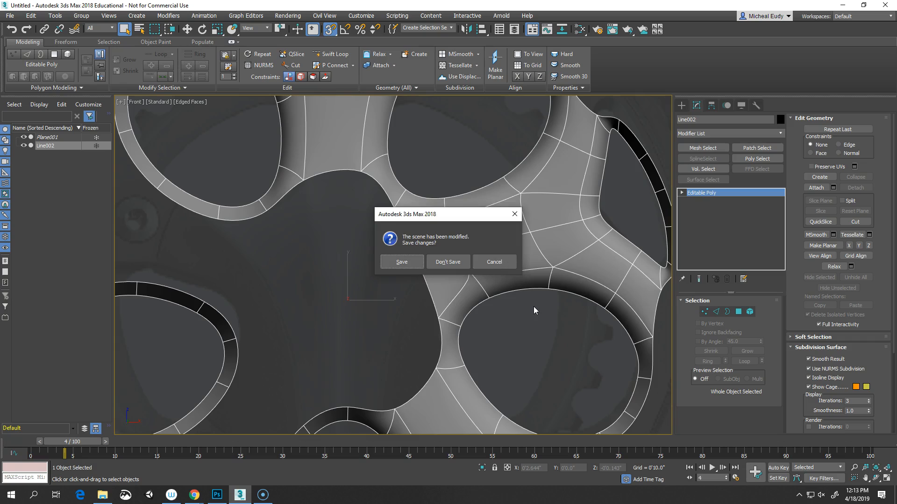
left_click(493, 263)
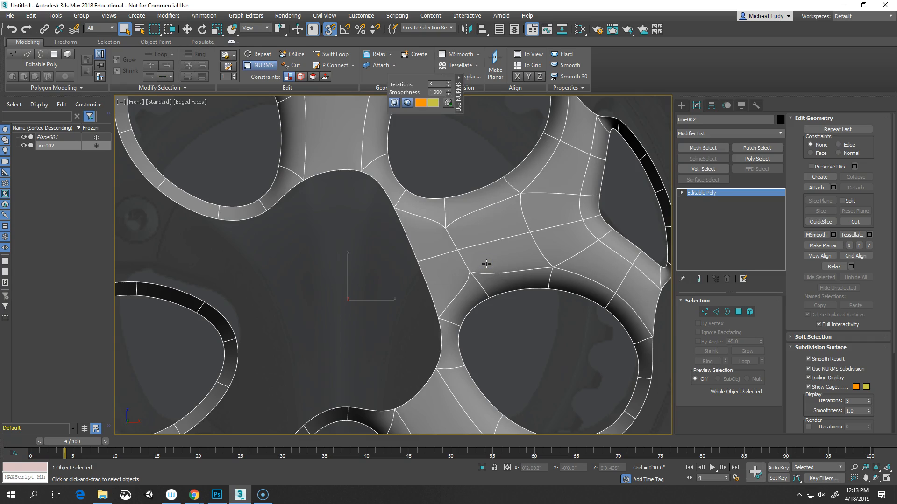
key("alt+n")
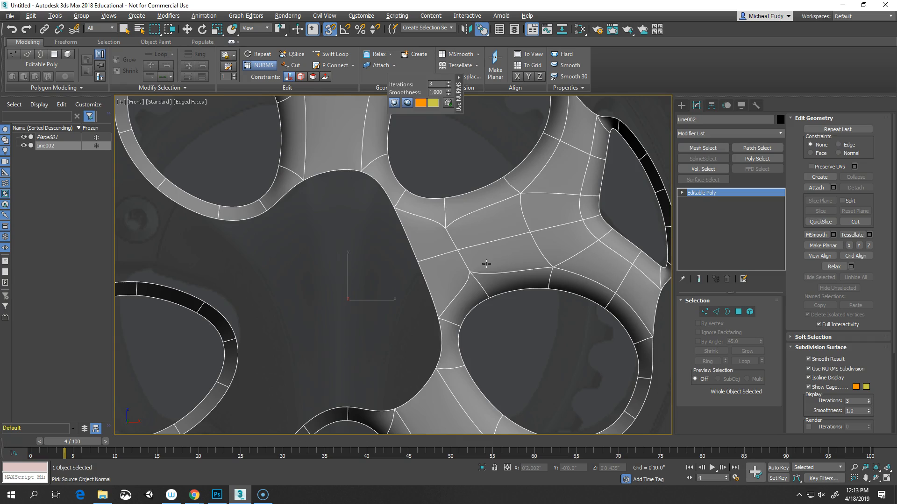
key("w")
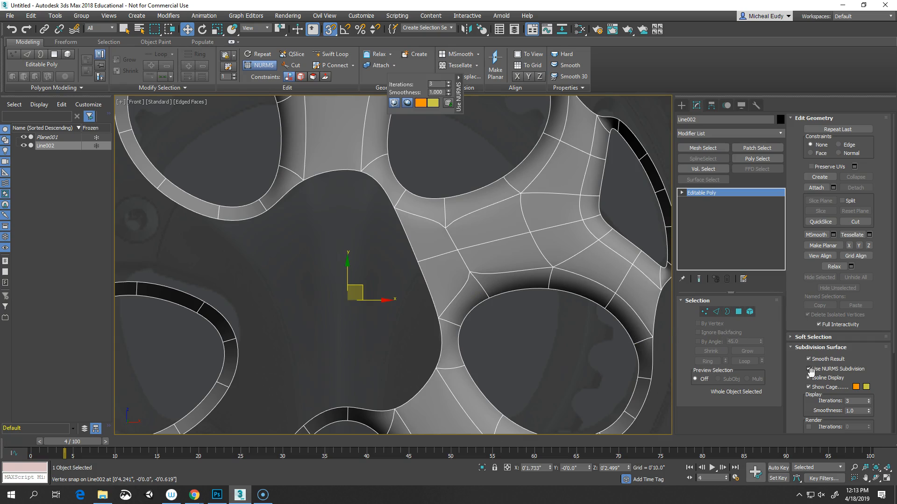
Turn off NURMS subdivision, test-move the vertex at the upper-right opening's inner corner beside the new cut, and undo the move
left_click(808, 370)
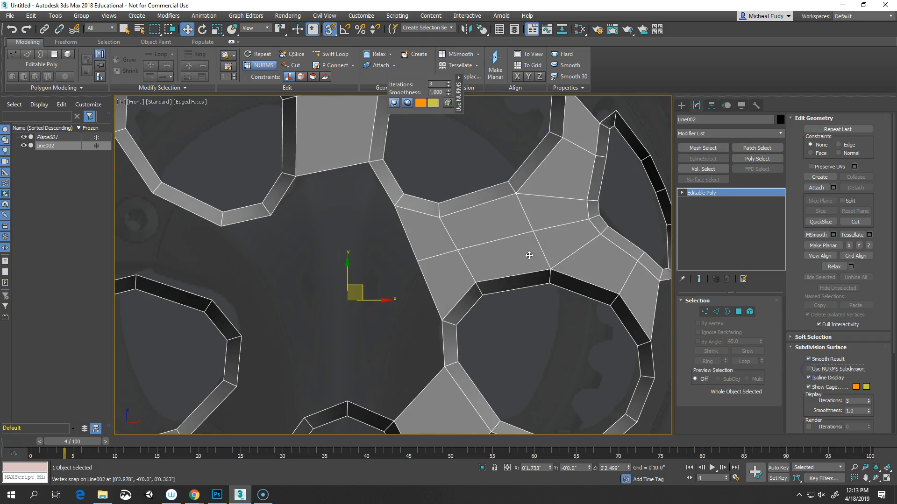
left_click(704, 312)
scroll(486, 229, "up", 6)
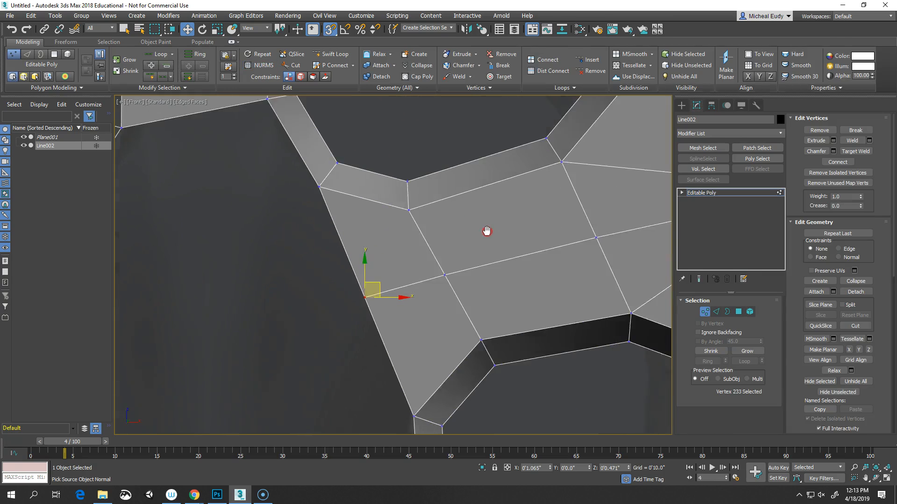
left_click(415, 179)
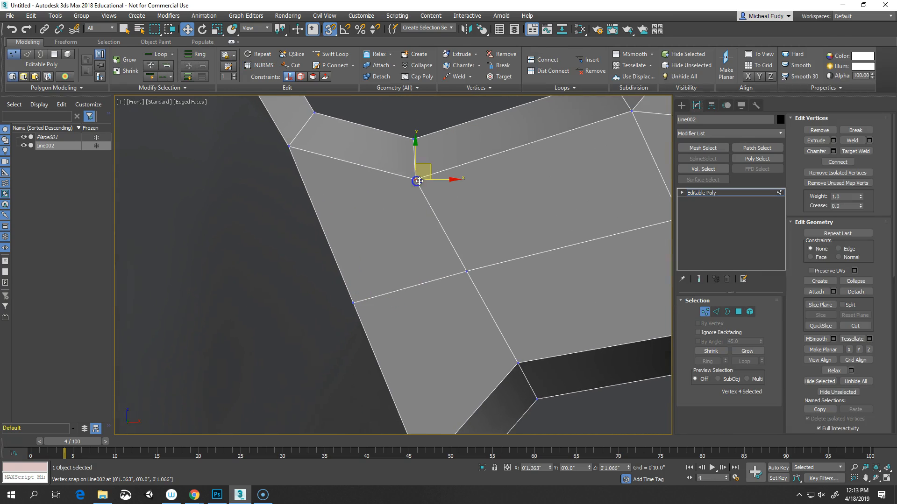
left_click_drag(424, 171, 397, 221)
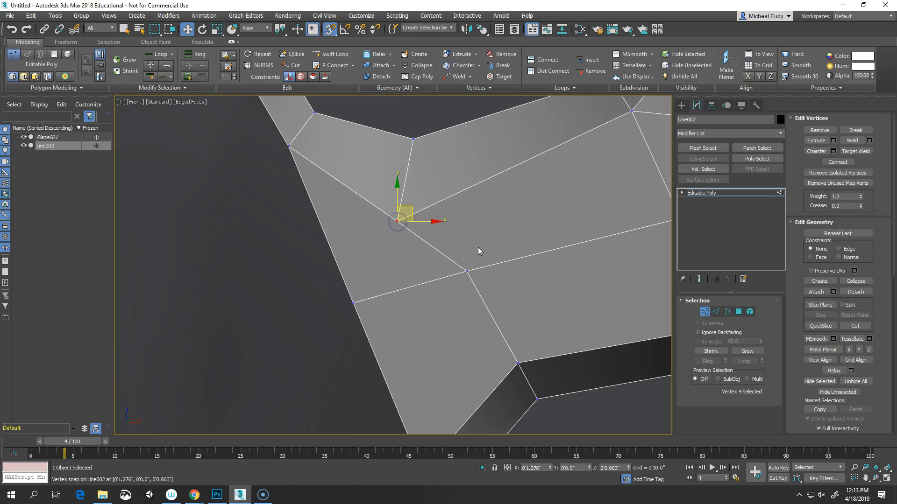
key("ctrl+z")
Pull the loose vertex at the new cut's end off the seam, target-weld it to the split bridge's middle-edge vertex, and leave vertex mode
left_click(466, 271)
left_click_drag(466, 271, 437, 309)
left_click(504, 78)
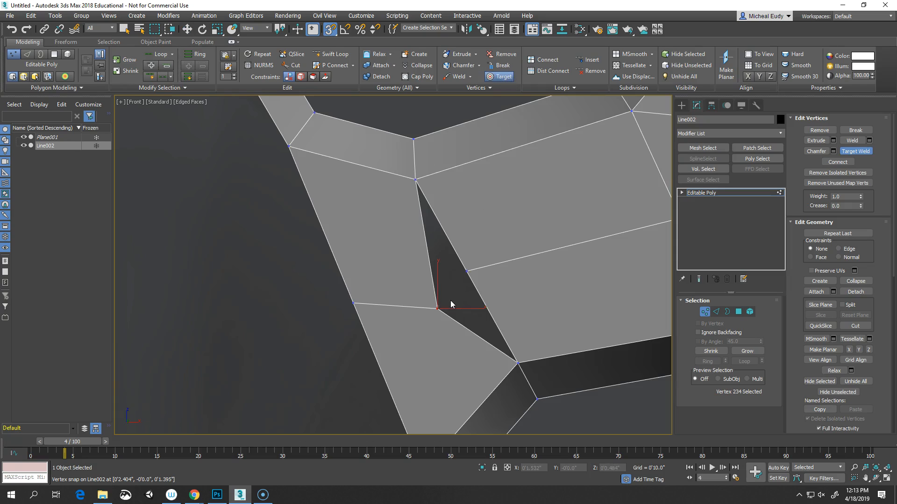
left_click(438, 309)
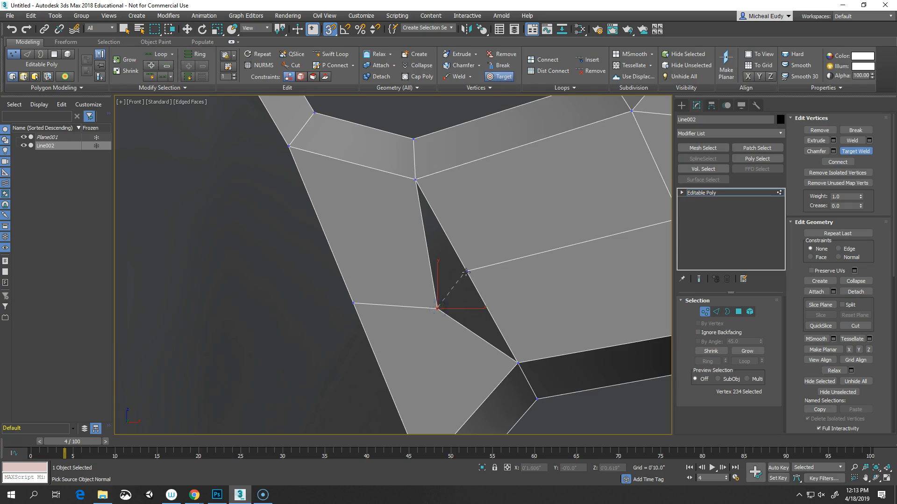
left_click(466, 271)
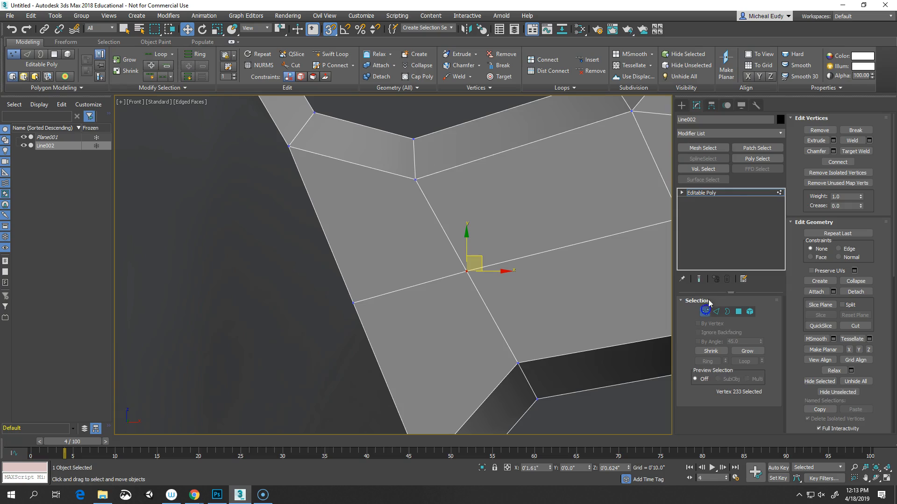
left_click(704, 312)
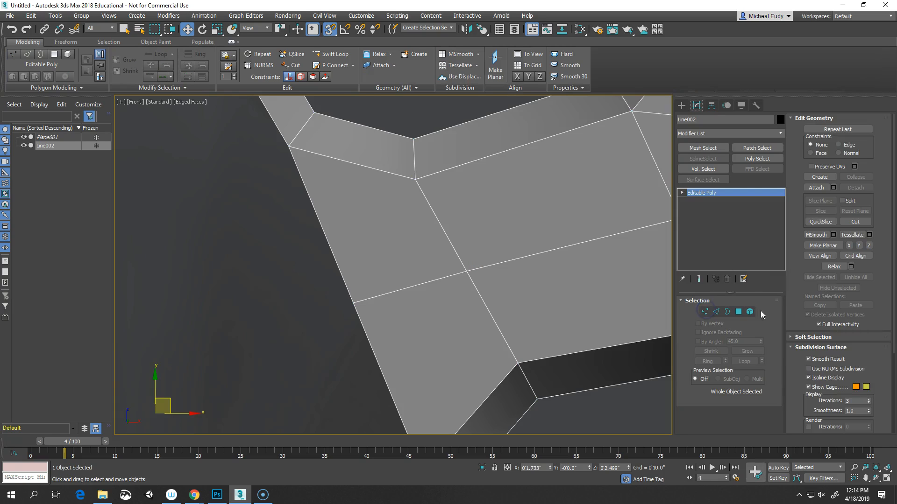
Open the modifier set configuration and choose the Subdivision Surfaces set
left_click(743, 279)
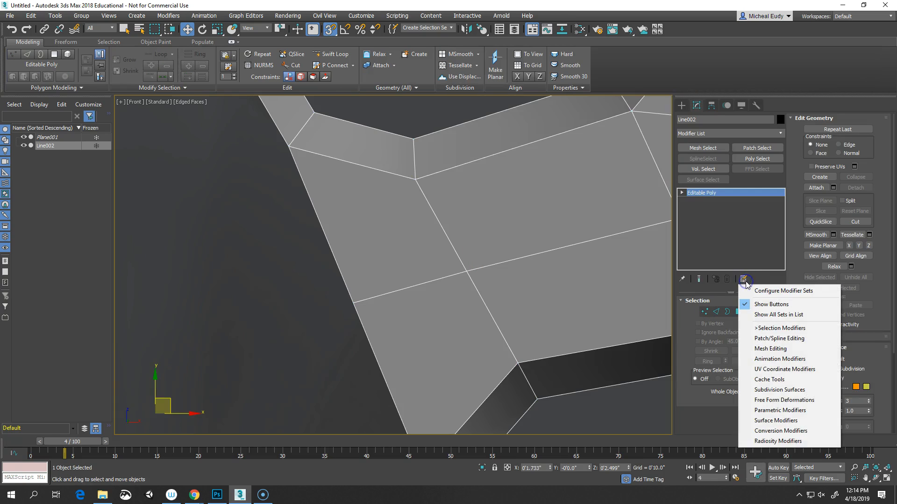
left_click(757, 291)
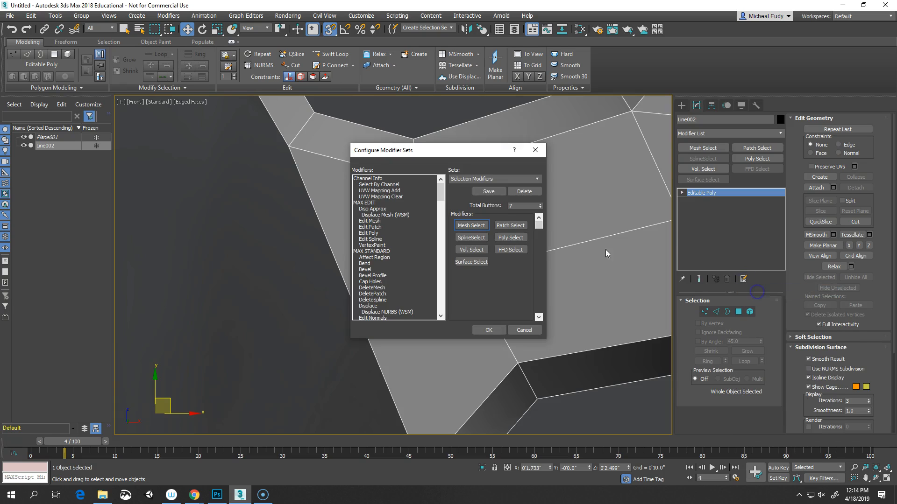
left_click_drag(458, 148, 404, 129)
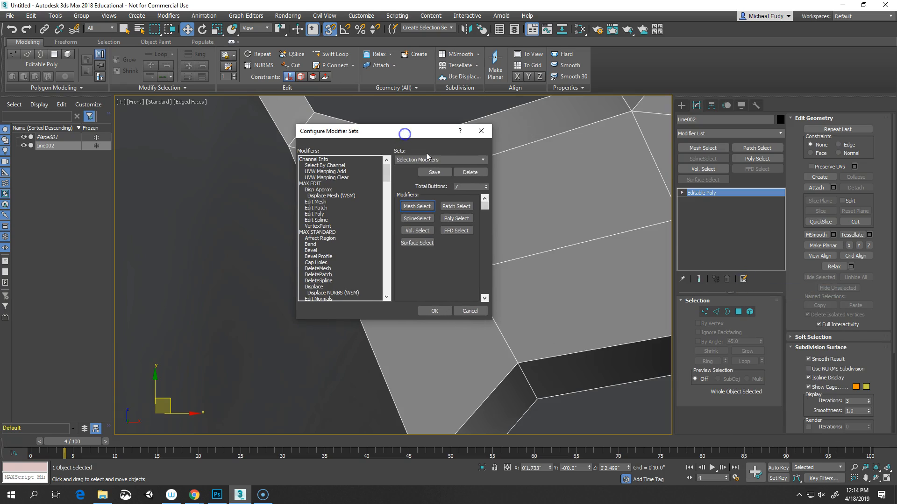
left_click(483, 160)
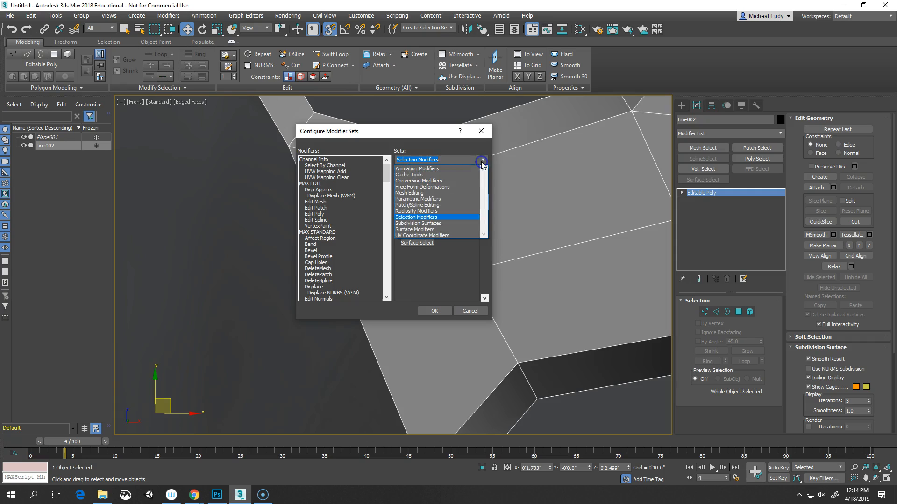
left_click(436, 224)
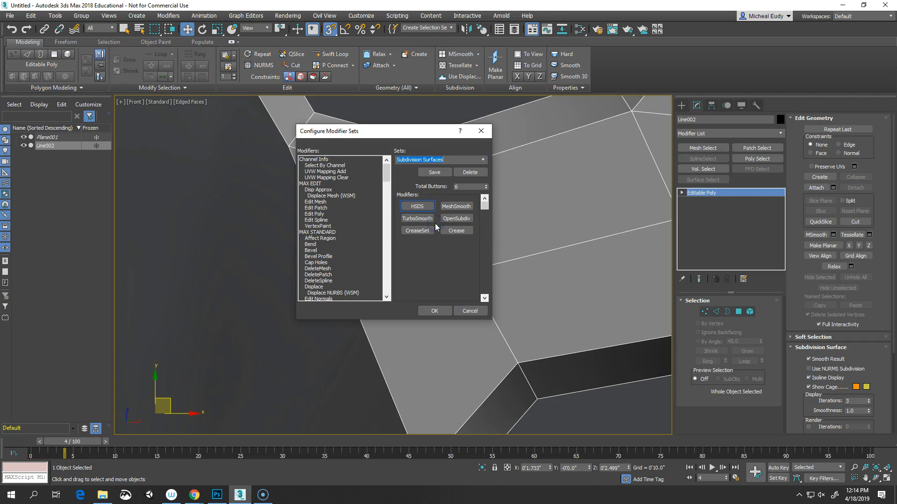
Replace the HSDS button in the modifier set with the Symmetry modifier and accept the configuration
left_click(325, 270)
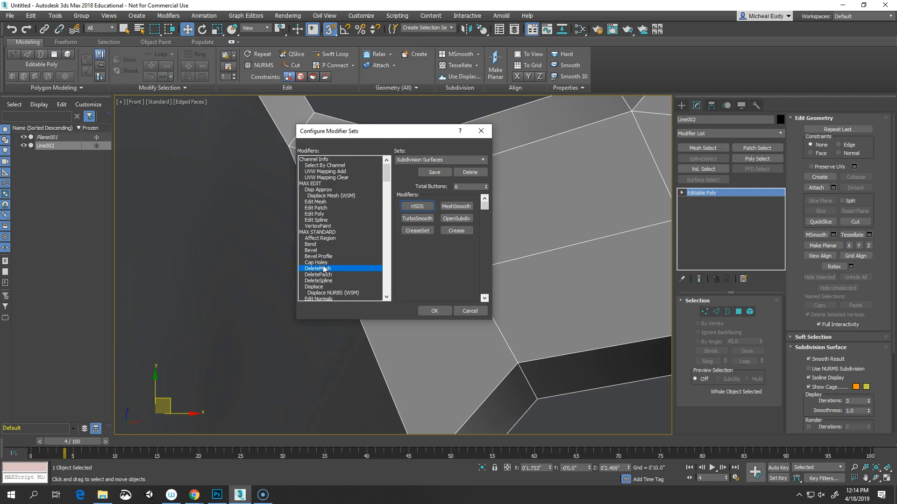
type("sy")
left_click_drag(320, 289, 414, 206)
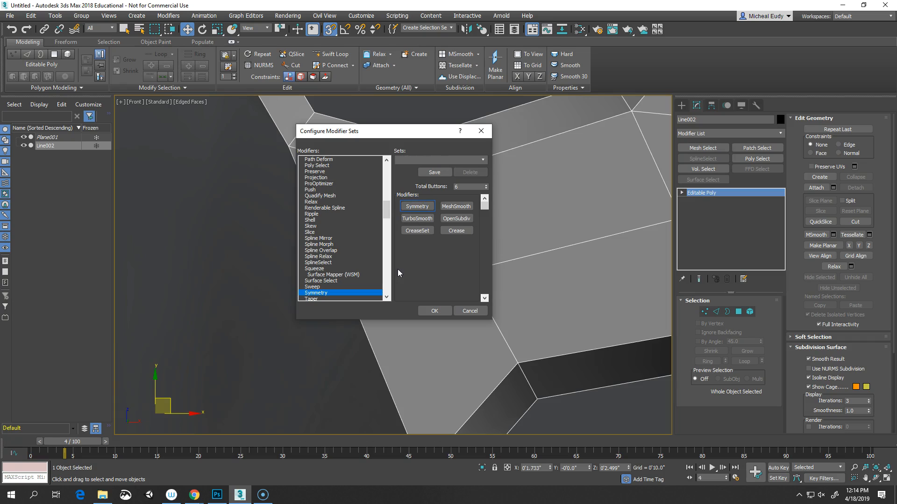
left_click(427, 310)
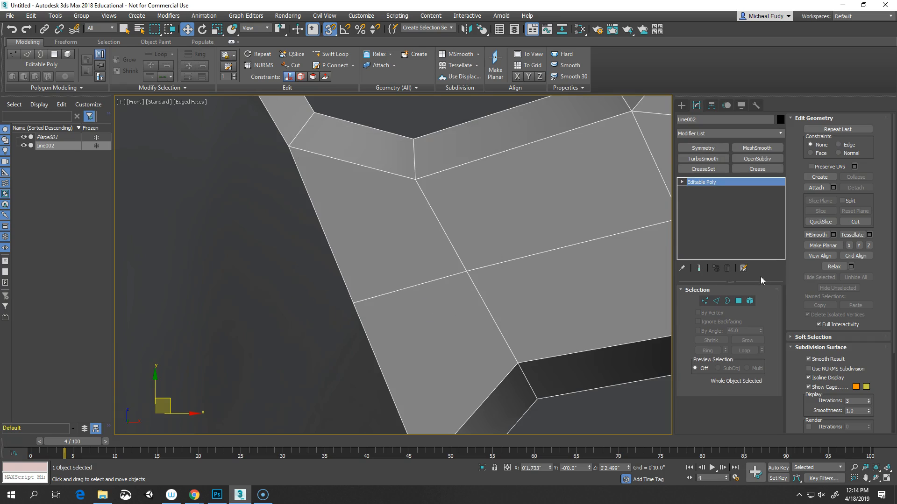
Add a MeshSmooth modifier to the crankset mesh Line002
scroll(497, 310, "down", 5)
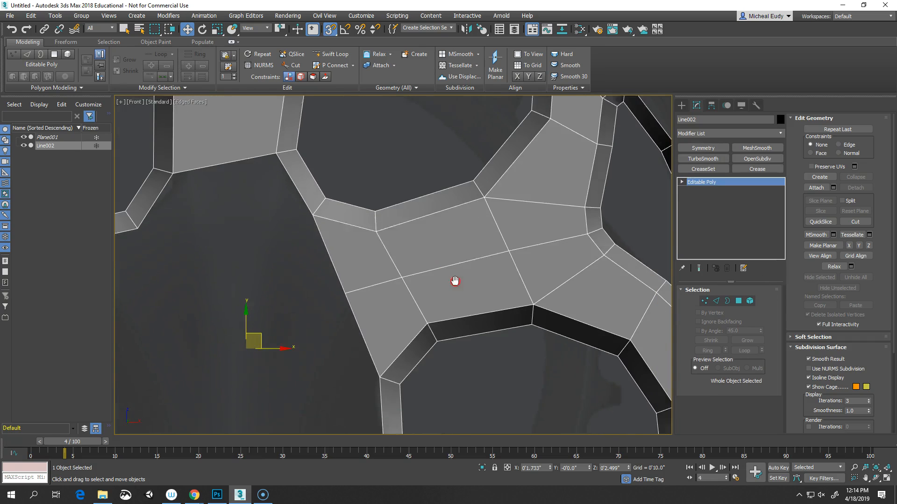
left_click(757, 148)
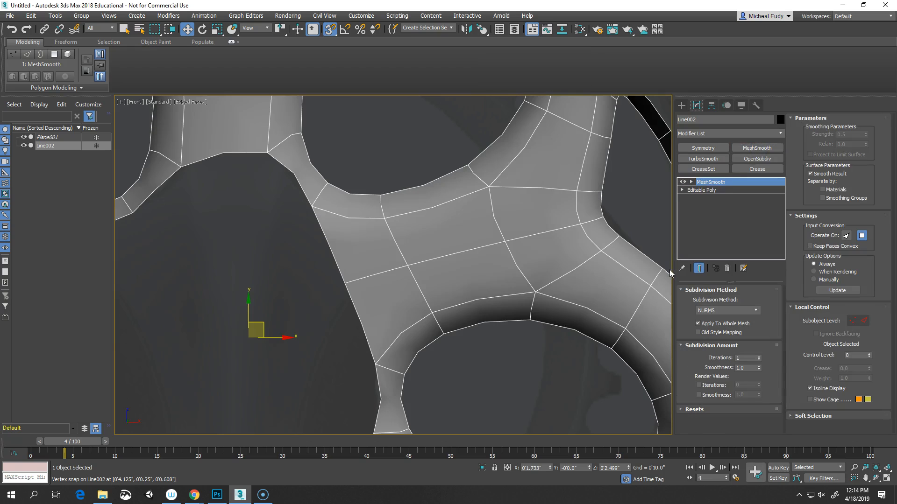
Set the MeshSmooth iterations to 3 and check the smoothed crankset in the front view
left_click(759, 357)
left_click(759, 357)
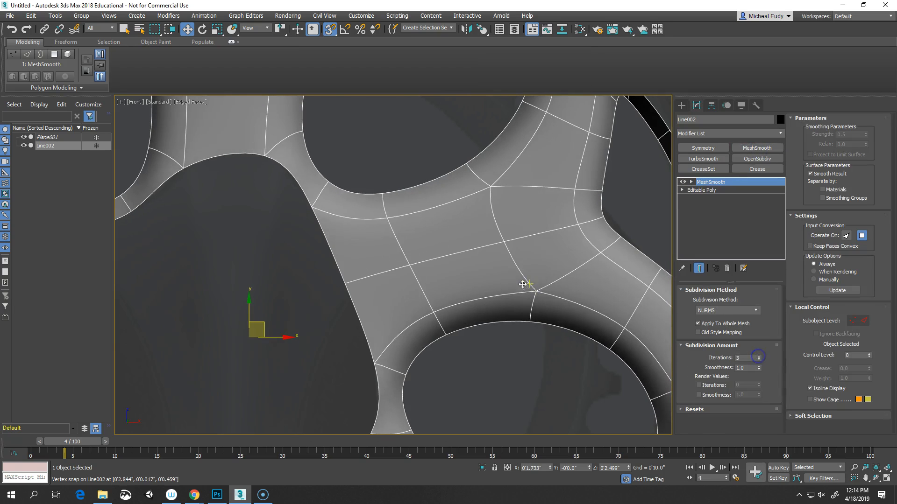
scroll(516, 284, "down", 3)
middle_click_drag(506, 284, 433, 322)
key("f")
key("z")
scroll(422, 235, "up", 6)
middle_click_drag(484, 285, 474, 344)
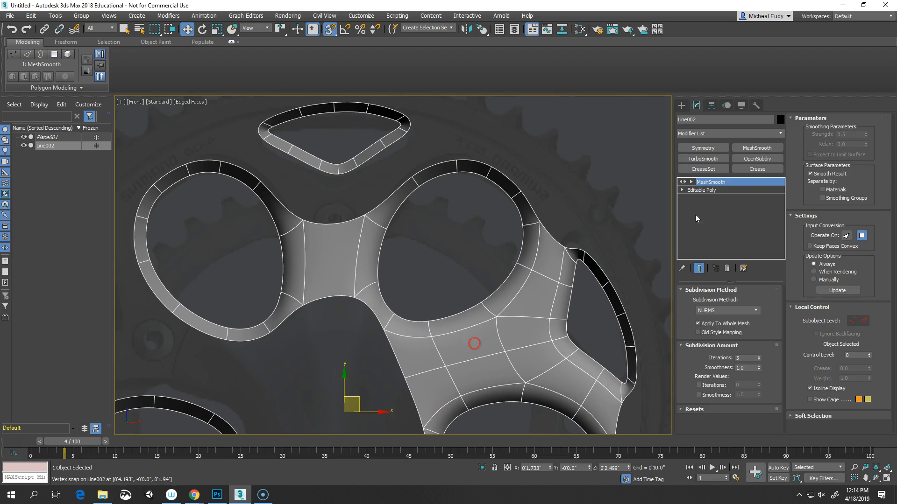
Turn off the MeshSmooth display and return to edge editing on the base Editable Poly
left_click(683, 182)
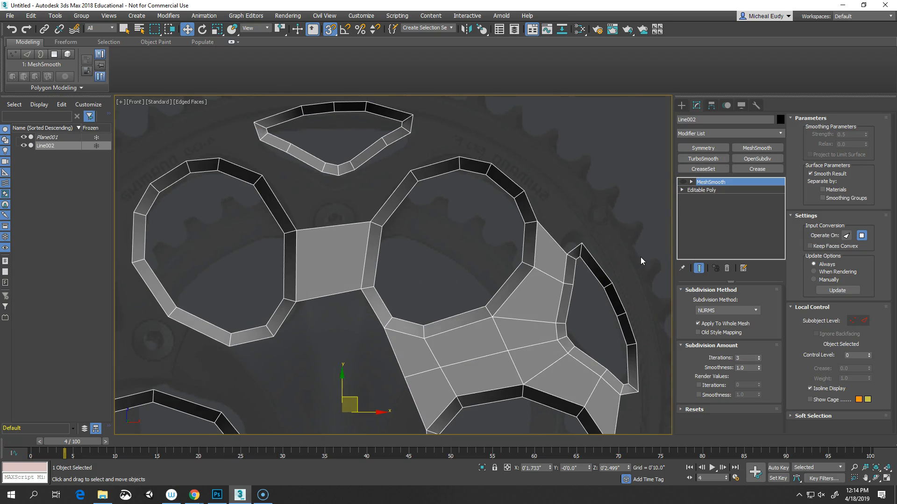
middle_click_drag(590, 209, 556, 259)
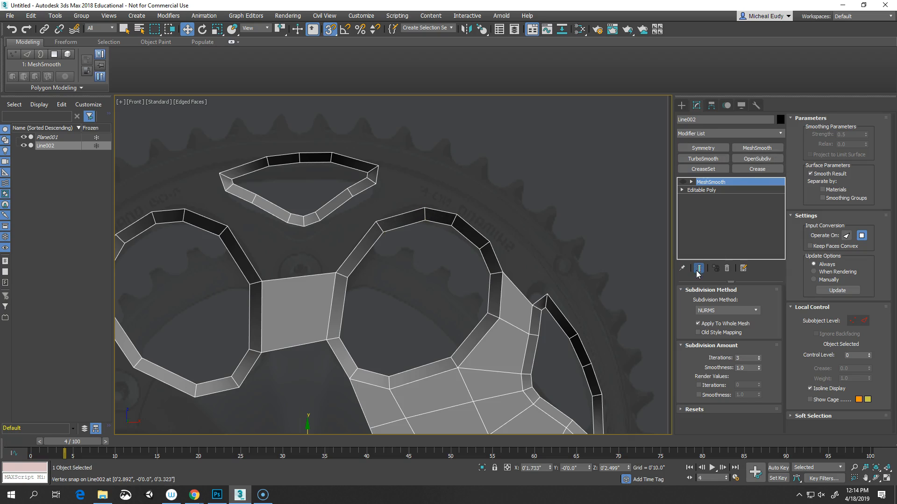
left_click(705, 190)
key("2")
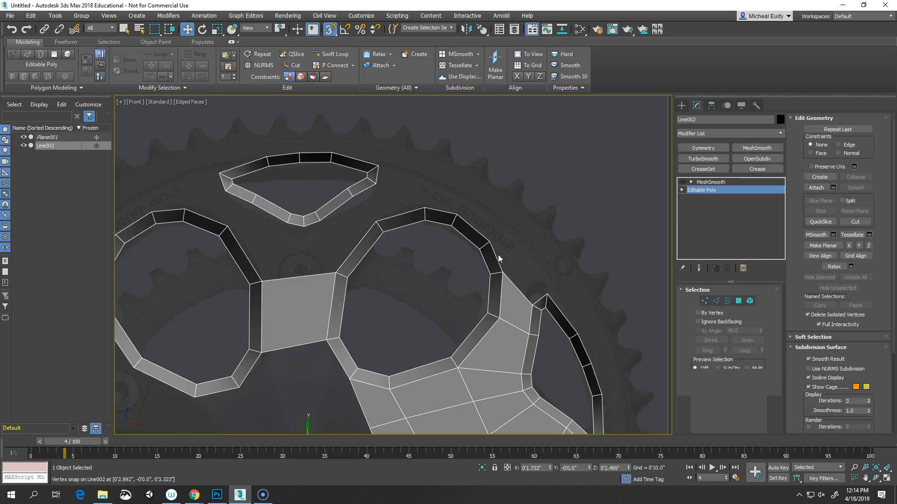
Bridge two outer edges of the upper-right round opening to the two facing edges of the top slot
left_click(369, 234)
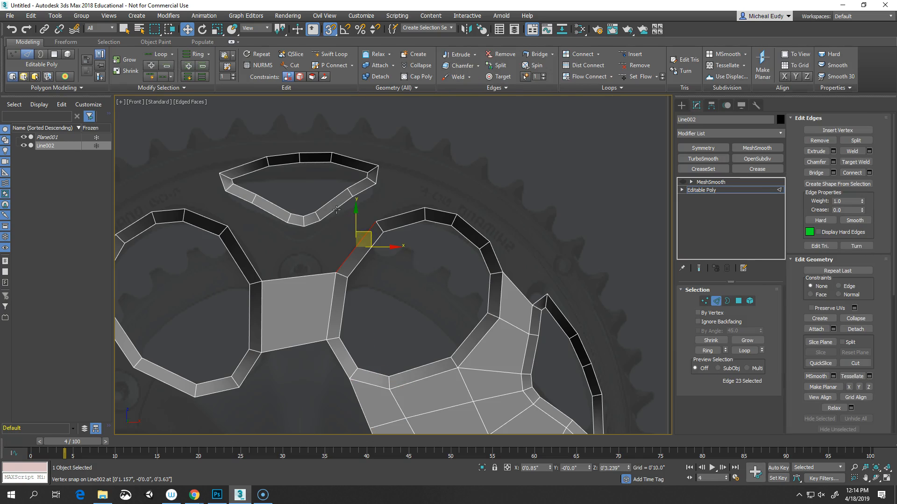
left_click(334, 212, "ctrl")
left_click(126, 31)
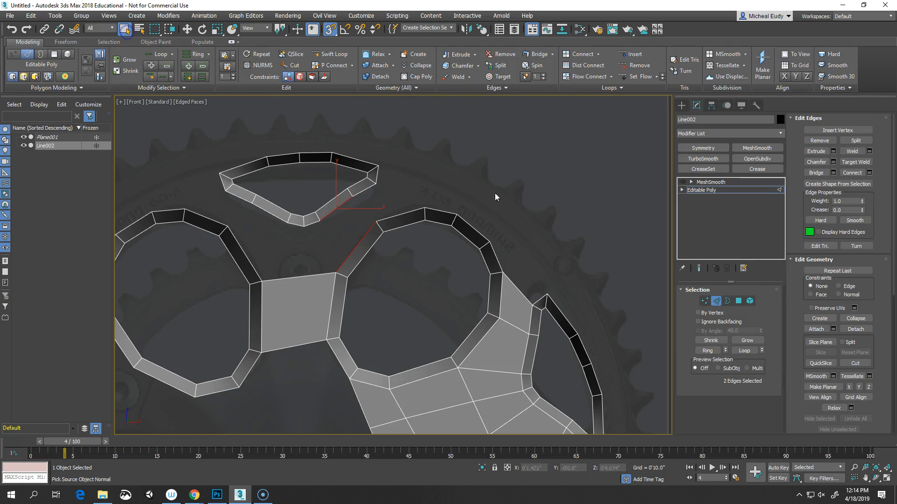
left_click(397, 216)
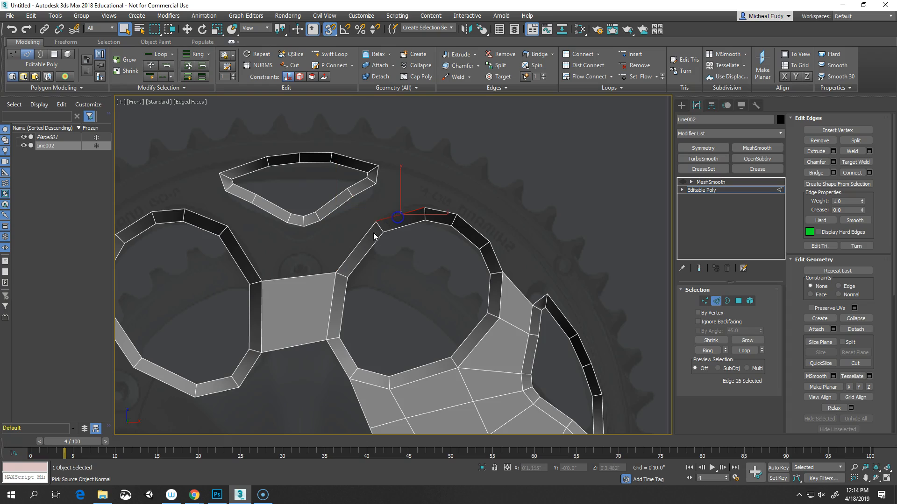
left_click(363, 238, "ctrl")
left_click(348, 199, "ctrl")
left_click(361, 192, "ctrl")
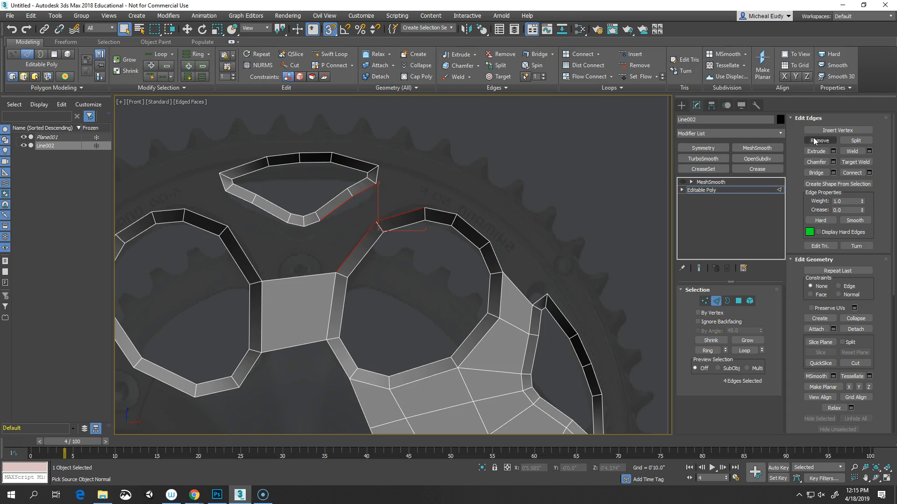
left_click(816, 172)
Bridge two lower outer edges of the right round opening to the two top edges of the lower-right slot
mouse_move(504, 306)
middle_mouse_down()
mouse_move(498, 214)
mouse_move(485, 240)
mouse_move(490, 223)
middle_mouse_up()
scroll(492, 299, "down", 2)
middle_click_drag(476, 299, 464, 180)
scroll(464, 273, "up", 2)
middle_click_drag(464, 273, 464, 268)
scroll(463, 267, "up", 2)
left_click(460, 241)
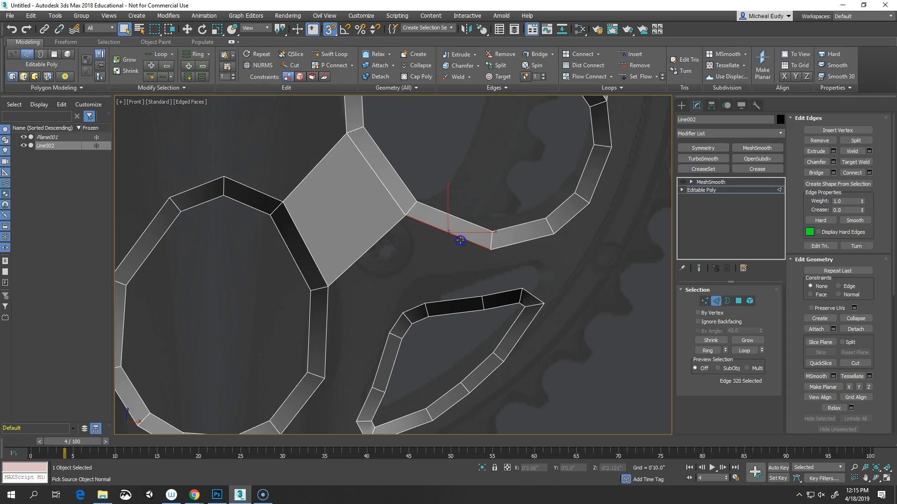
left_click(455, 297, "ctrl")
left_click(500, 294, "ctrl")
left_click(523, 243, "ctrl")
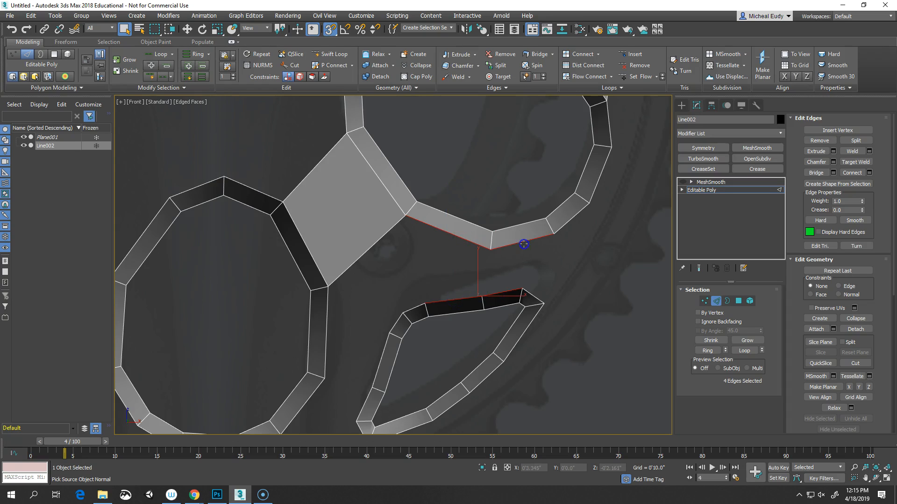
left_click(816, 173)
Extend the five outer rim edges beside the right round opening outward into a new strip of faces, with snapping off
scroll(483, 327, "down", 4)
middle_click_drag(483, 327, 453, 299)
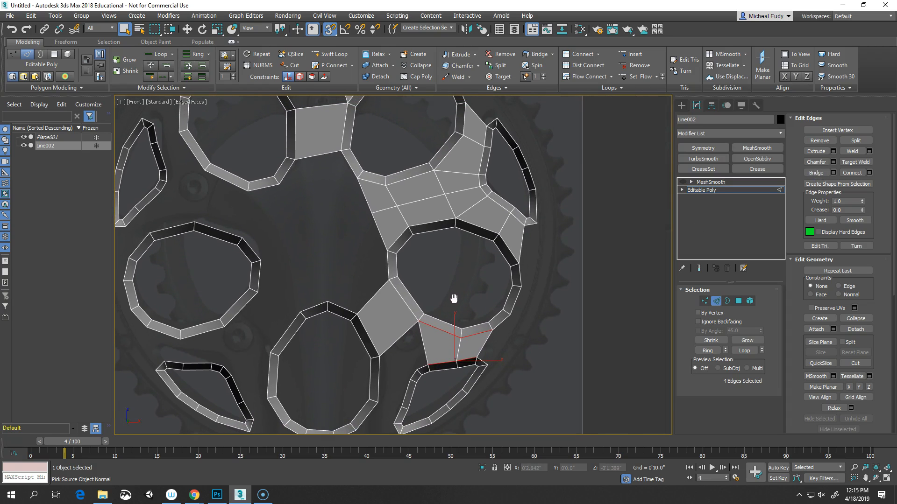
scroll(455, 295, "up", 5)
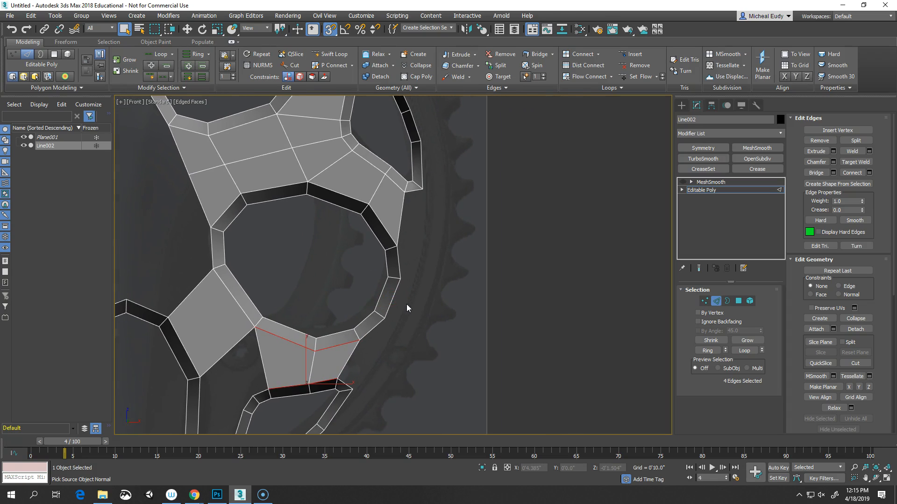
left_click(355, 353)
left_click(369, 332, "ctrl")
left_click(391, 299, "ctrl")
left_click(399, 263, "ctrl")
left_click(400, 233, "ctrl")
right_click(410, 256)
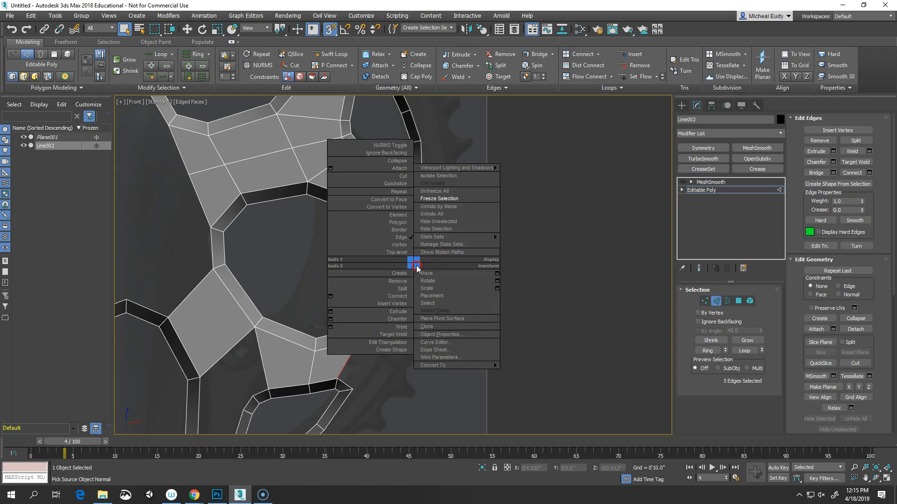
left_click(422, 274)
key("s")
left_click_drag(399, 288, 414, 292)
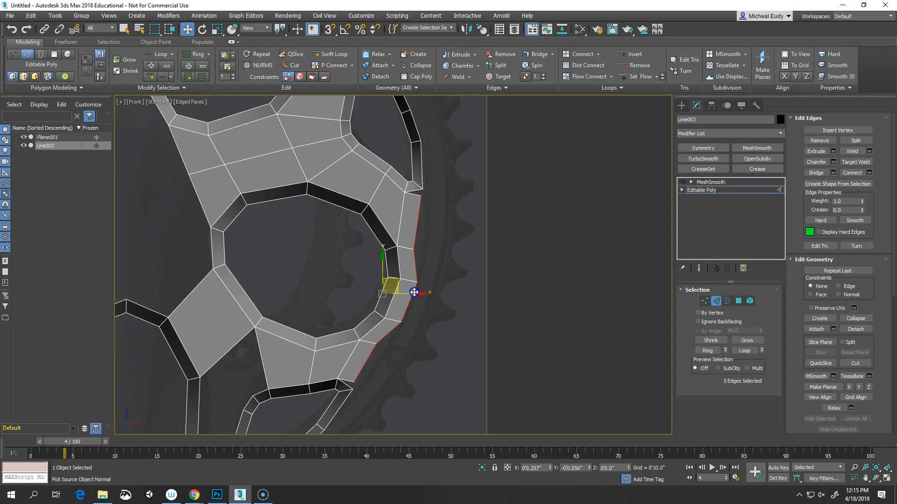
Target-weld the new rim strip's two end vertices to the corner vertices of the neighbouring slots
left_click(704, 301)
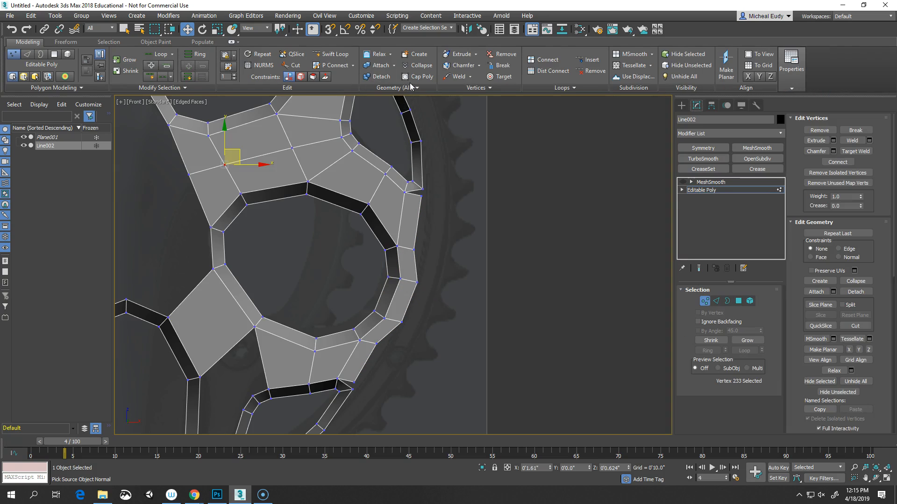
left_click(500, 77)
left_click(422, 196)
left_click(423, 189)
scroll(380, 404, "up", 2)
middle_click_drag(380, 398, 408, 341)
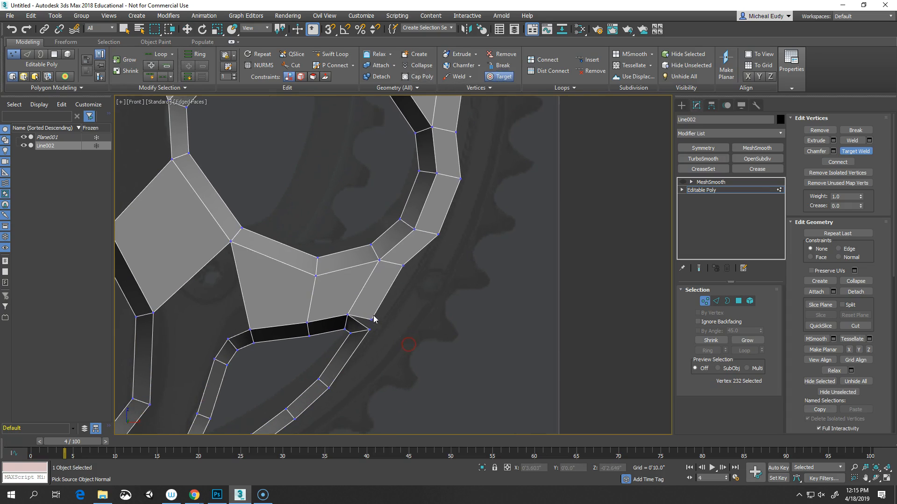
left_click(371, 319)
left_click(370, 330)
key("w")
Bridge two right-side edges of the bottom oval opening to the two facing edges of the lower-right slot
scroll(402, 285, "down", 3)
middle_click_drag(402, 285, 437, 341)
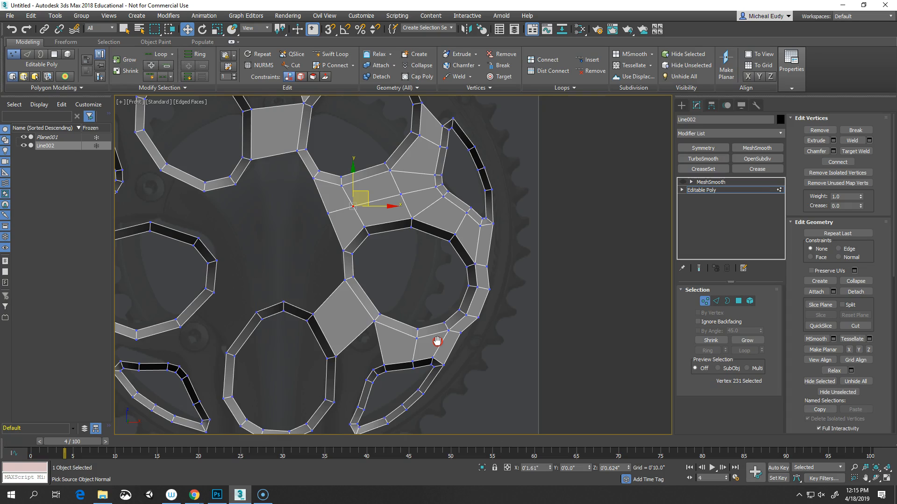
middle_click_drag(436, 340, 446, 306)
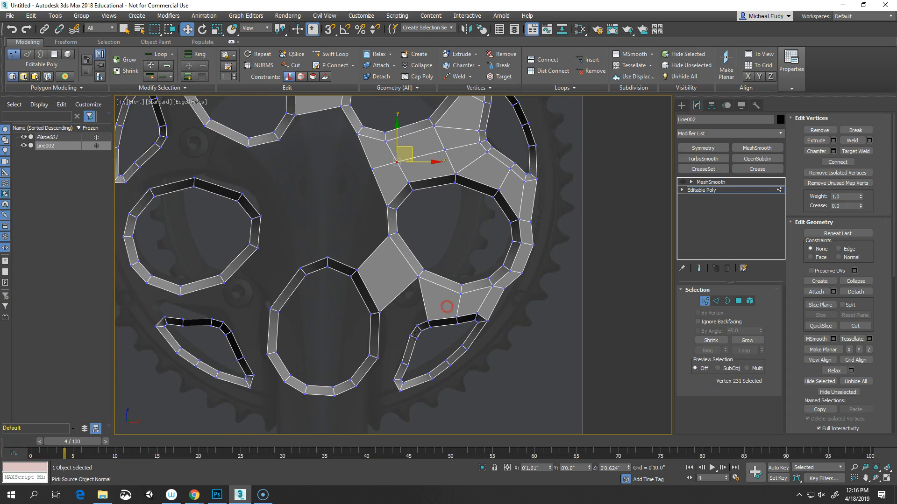
left_click(716, 301)
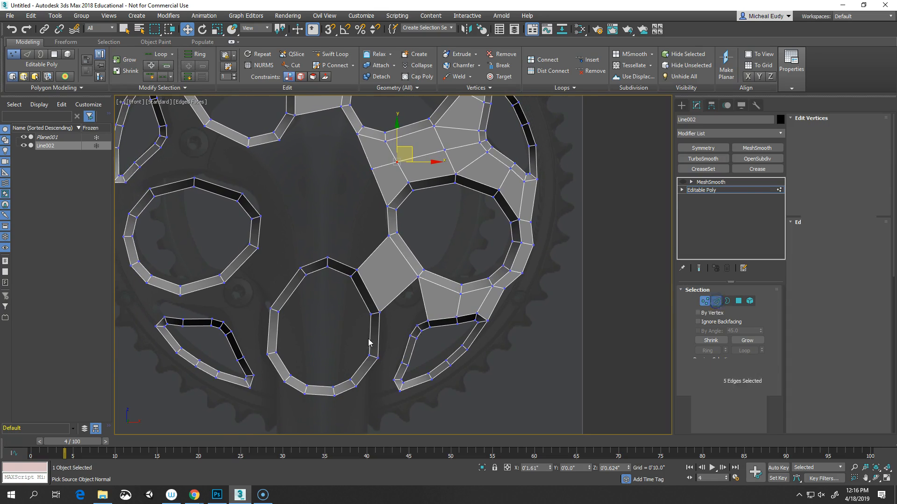
left_click(379, 349)
left_click(370, 369, "ctrl")
left_click(399, 369, "ctrl")
left_click(405, 351, "ctrl")
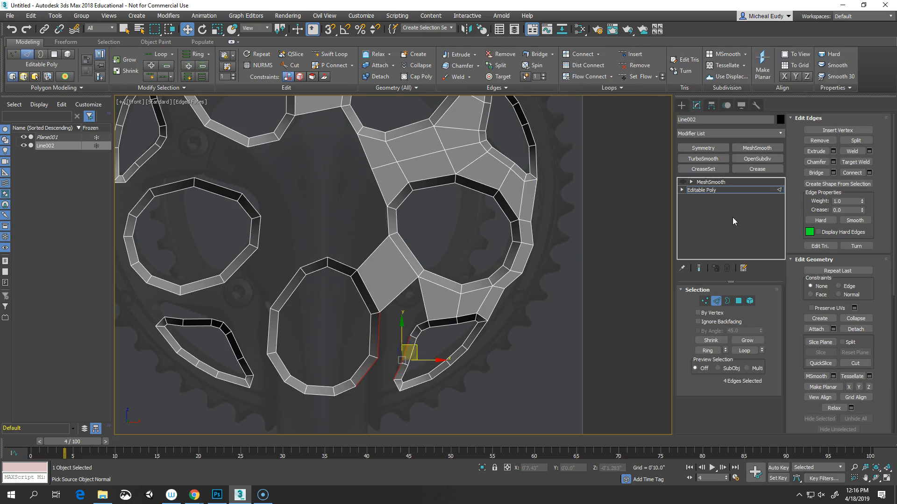
left_click(813, 173)
Bridge the right round opening's inner edge to the bottom oval opening's top-right edge
middle_click_drag(445, 244, 431, 289)
left_click(389, 339)
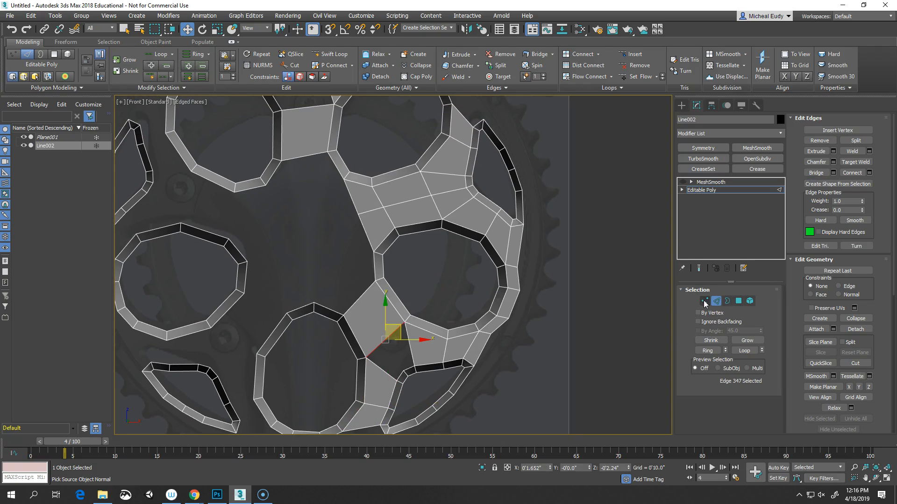
left_click(373, 266)
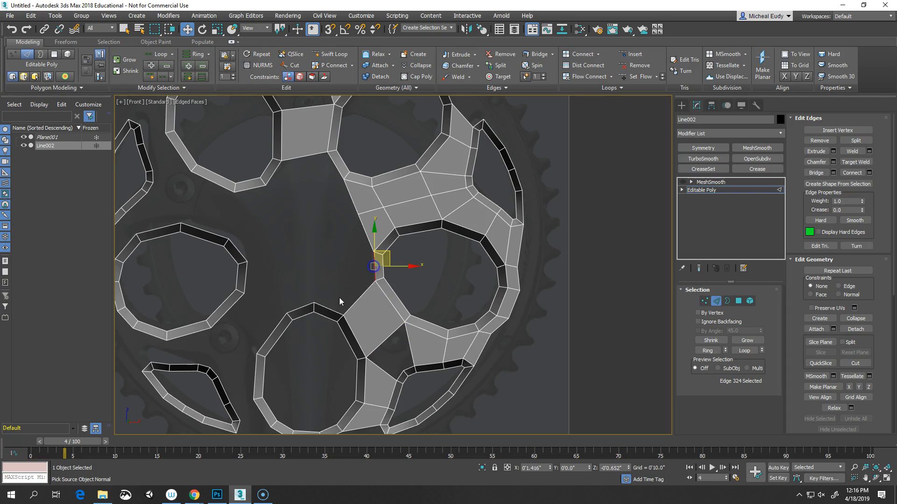
left_click(329, 309, "ctrl")
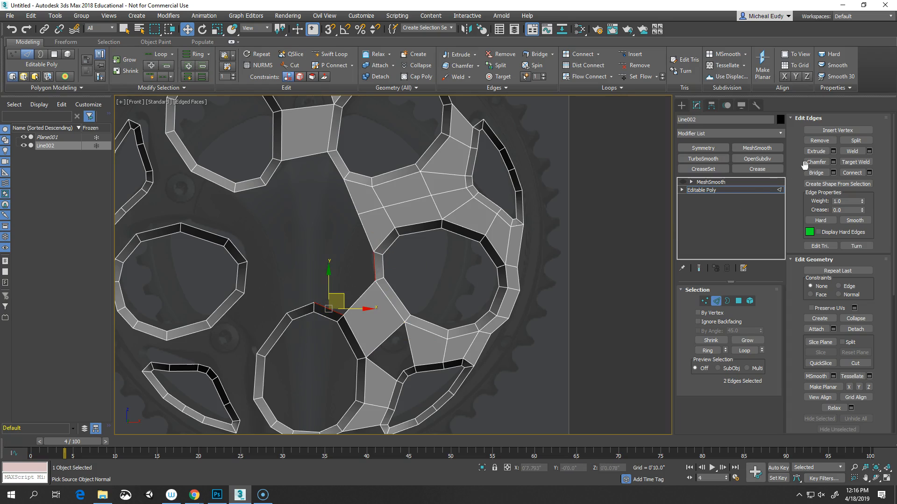
left_click(815, 172)
Bridge the facing lower edges of the two upper openings, and split the whole connection between them with a middle edge line
left_click(333, 161)
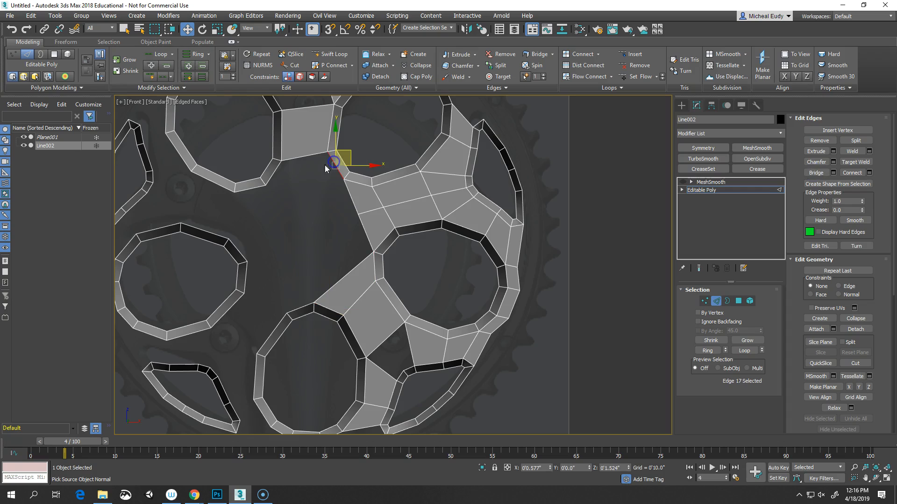
left_click(276, 172, "ctrl")
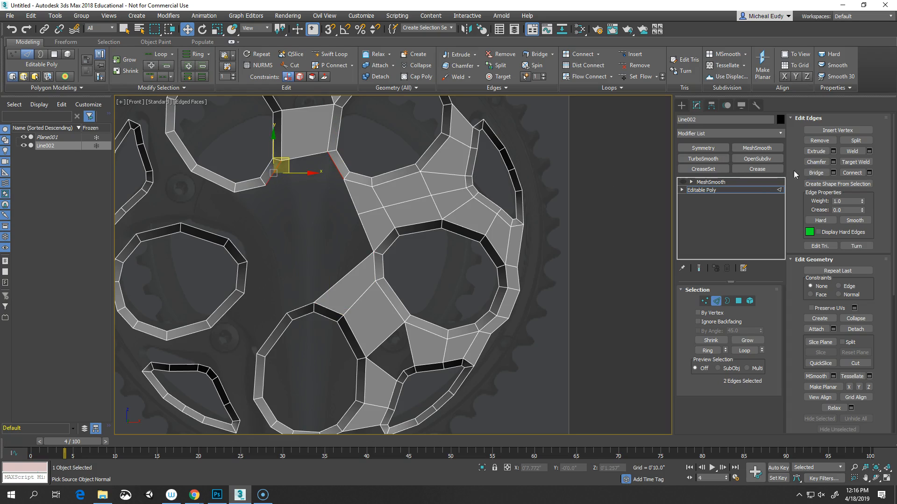
left_click(813, 171)
left_click(318, 227)
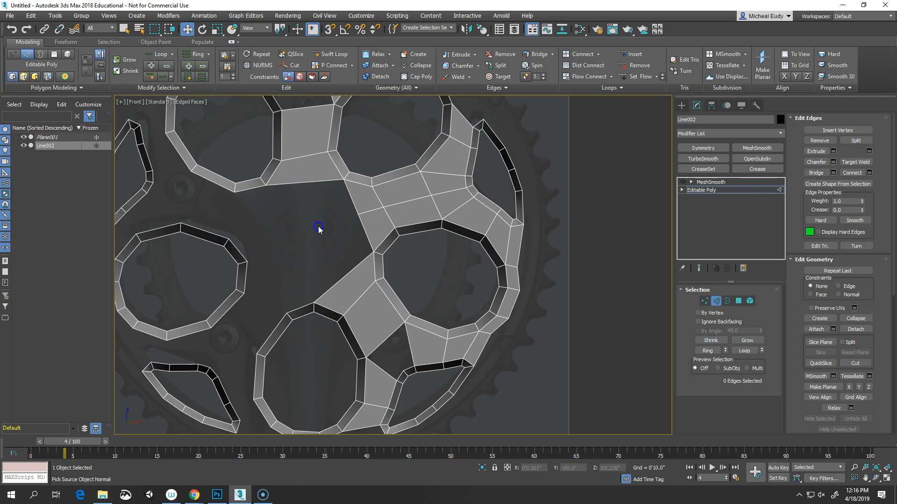
left_click(313, 183)
left_click(707, 350)
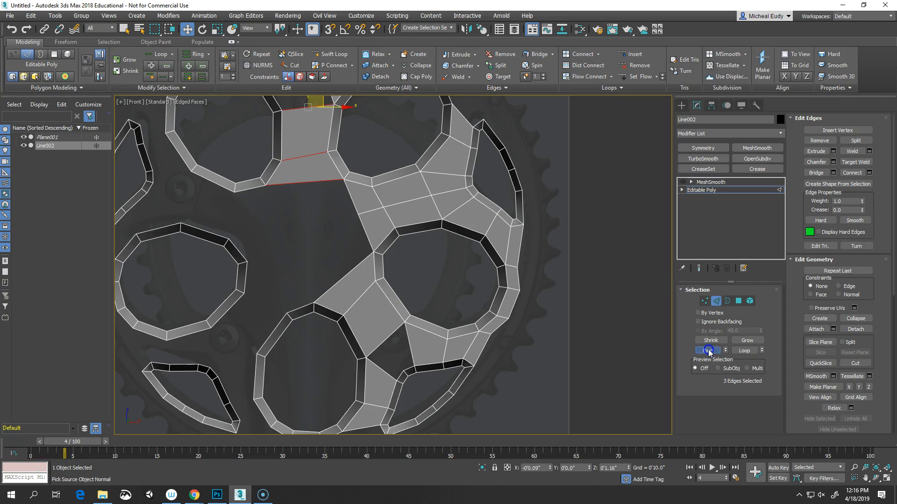
left_click(851, 174)
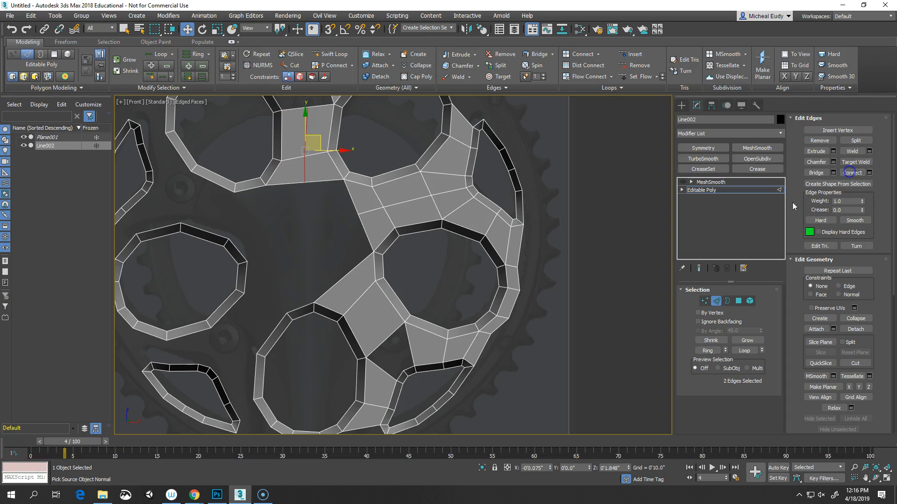
Select the edge ring across the bridge between the right and bottom openings and connect it with a middle edge line
left_click(332, 285)
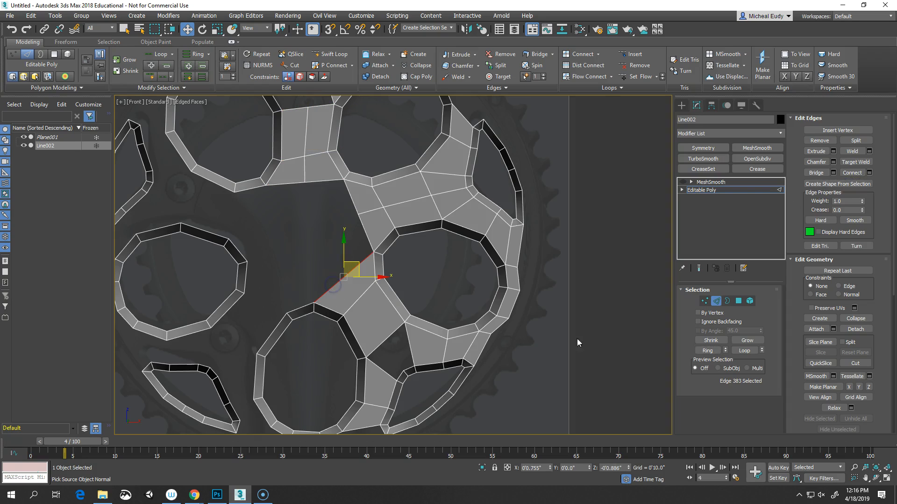
left_click(707, 350)
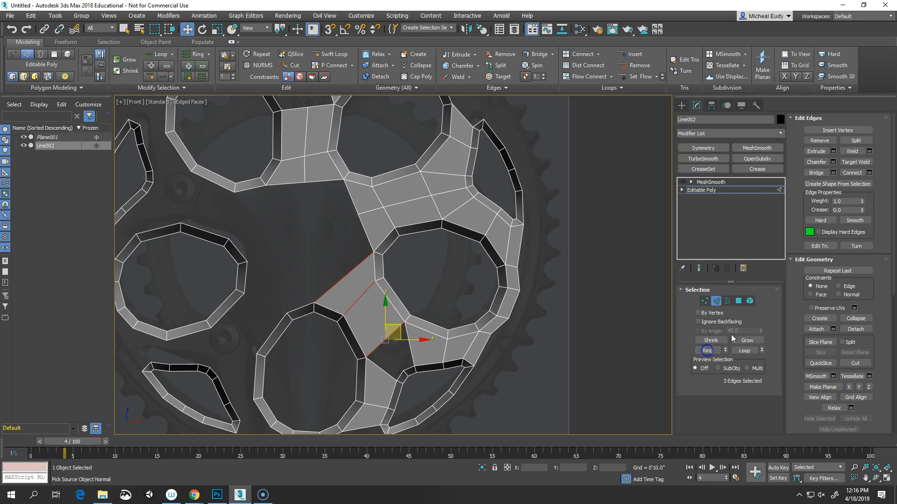
left_click(851, 173)
Bridge the two lower edges of the connection between the right and bottom openings to the lower-right slot's two upper-left corner edges
middle_click_drag(433, 352, 446, 304)
scroll(446, 304, "up", 3)
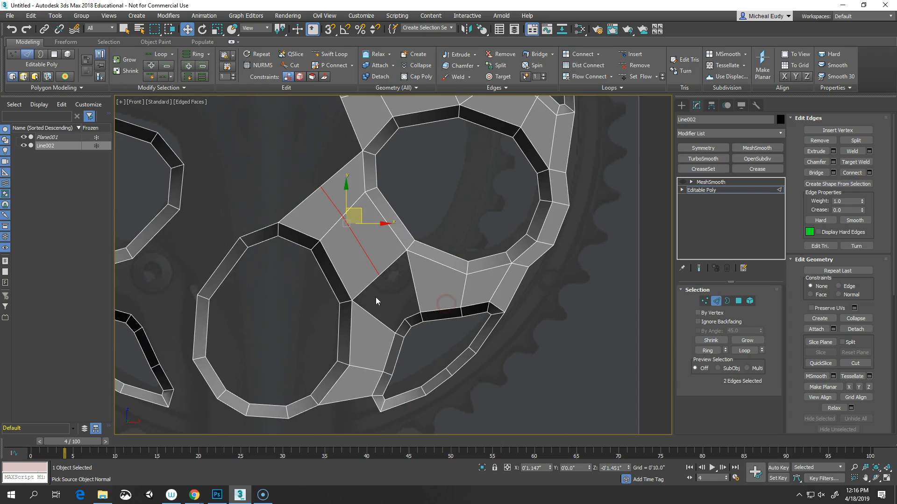
left_click(364, 286)
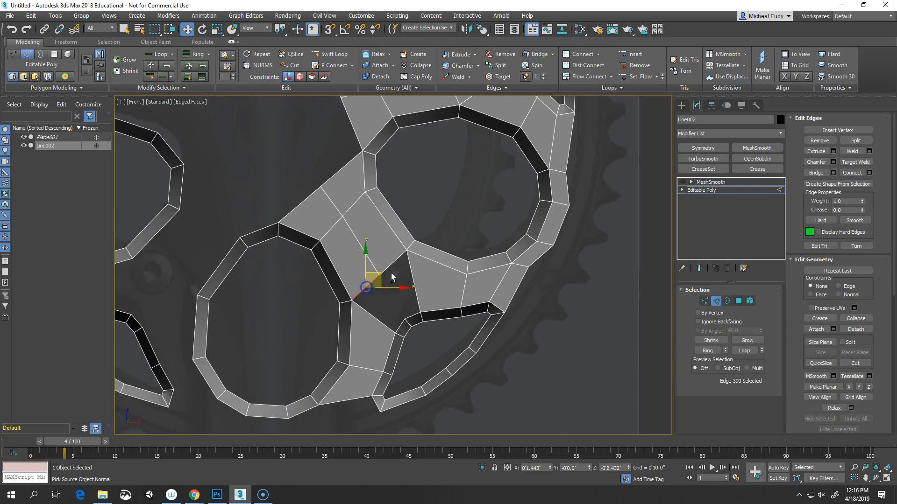
left_click(389, 267, "ctrl")
left_click(399, 328, "ctrl")
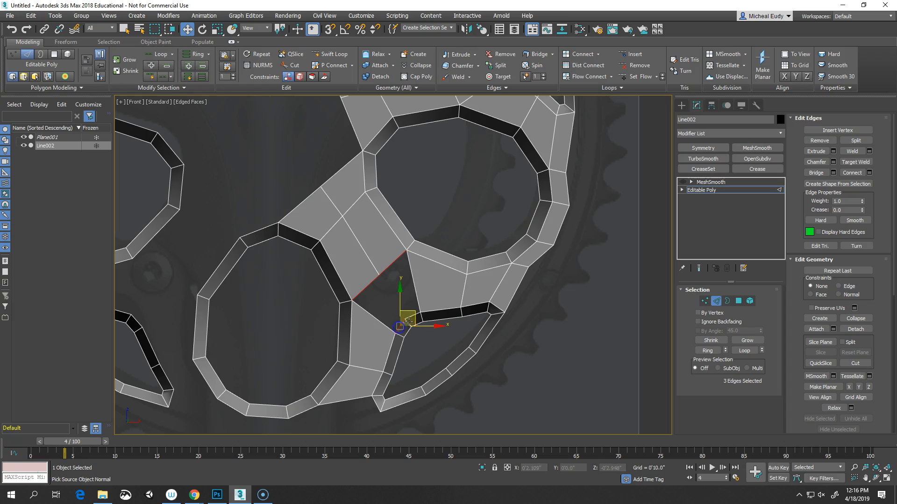
left_click(412, 317, "ctrl")
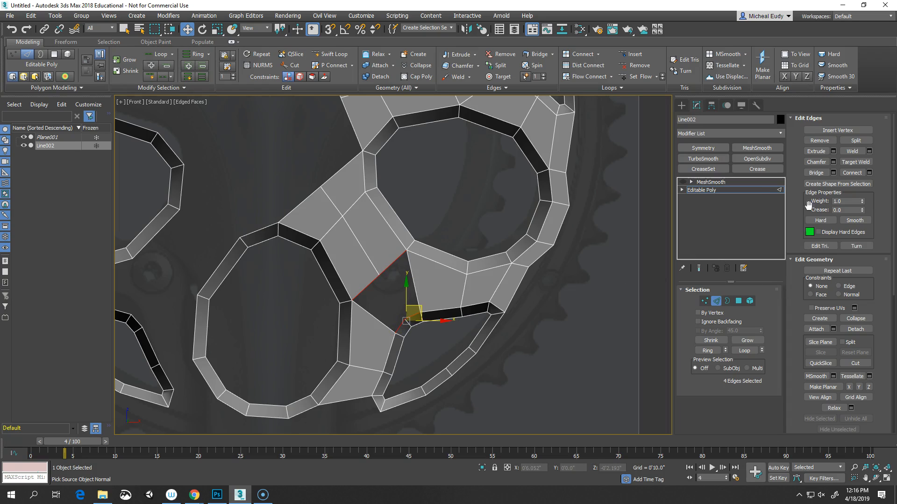
left_click(816, 173)
Bridge the top slot's two bottom edges to the two upper edges of the connection between the two upper openings
left_click(129, 30)
middle_click_drag(243, 224, 363, 390)
middle_click_drag(303, 269, 368, 317)
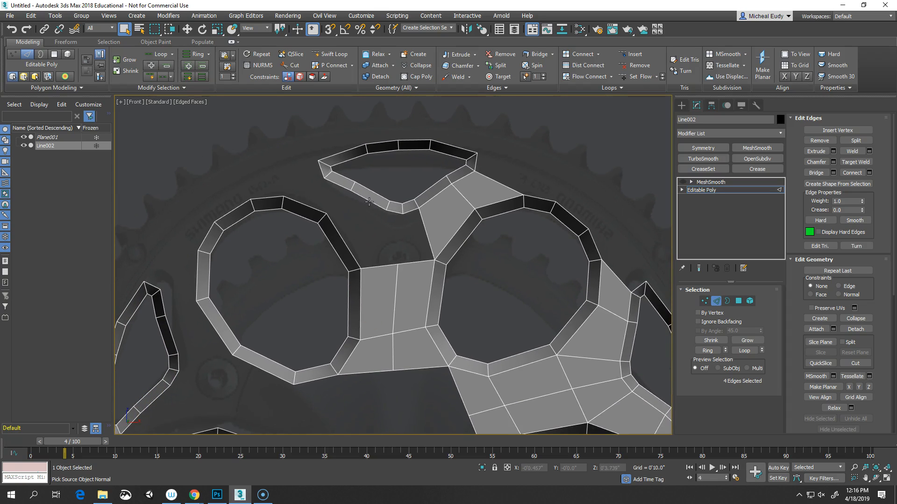
scroll(389, 249, "down", 5)
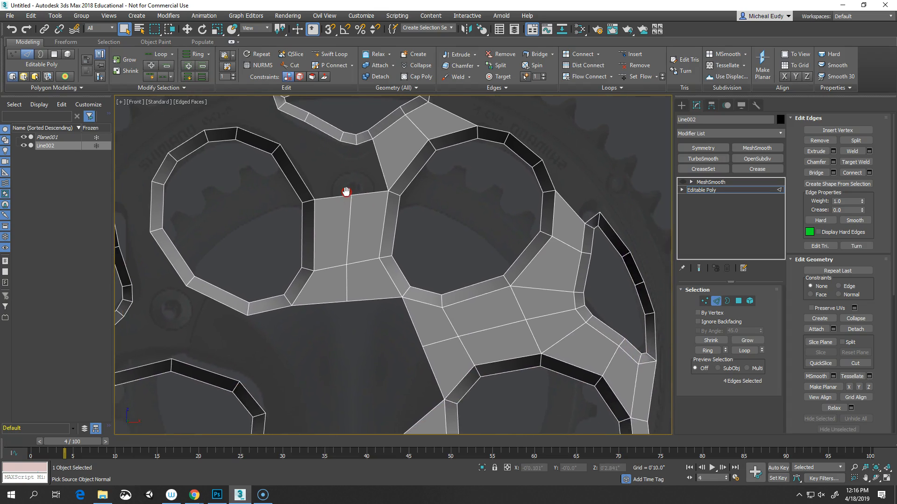
middle_click_drag(363, 251, 364, 215)
scroll(364, 215, "up", 5)
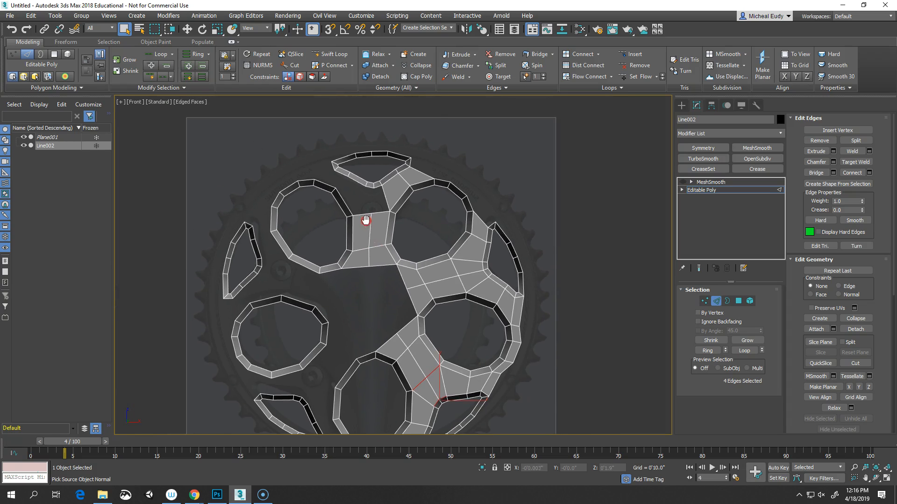
left_click(385, 196)
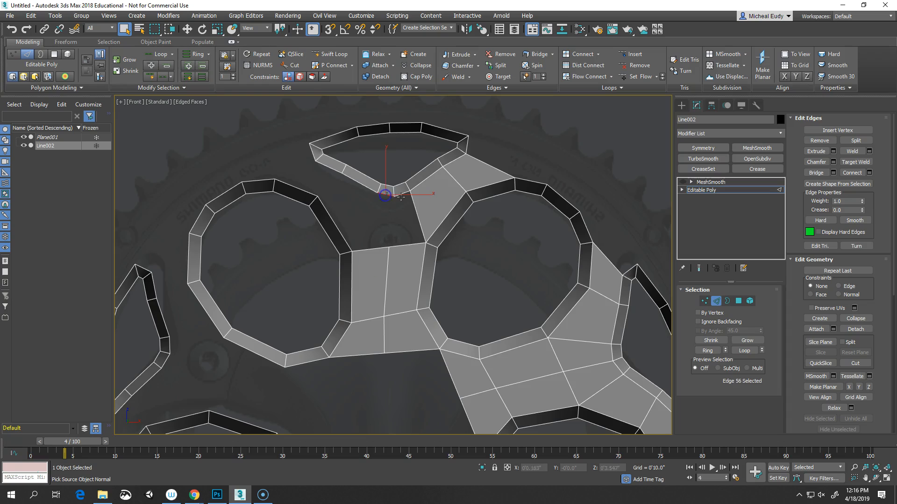
left_click(370, 251, "ctrl")
left_click(404, 247, "ctrl")
left_click(816, 173)
left_click(564, 266)
Bridge the inner edge above the bottom oval opening to the lower inner edge beneath the upper-right opening across the centre
scroll(496, 345, "down", 2)
middle_click_drag(496, 345, 442, 276)
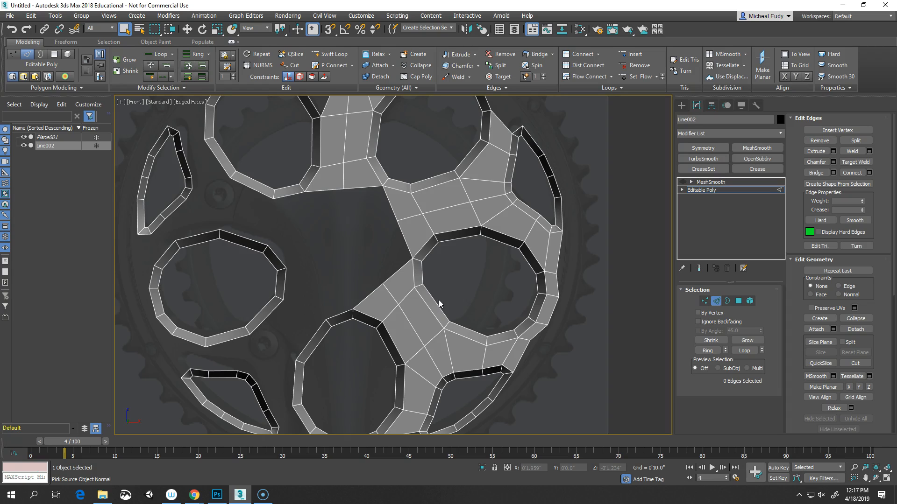
left_click(365, 300)
left_click(363, 187, "ctrl")
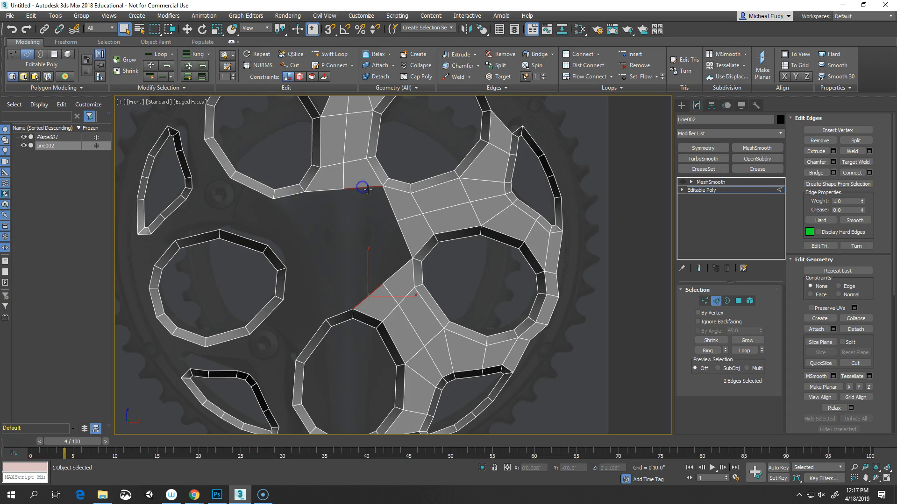
left_click(815, 173)
middle_click_drag(404, 287, 395, 292)
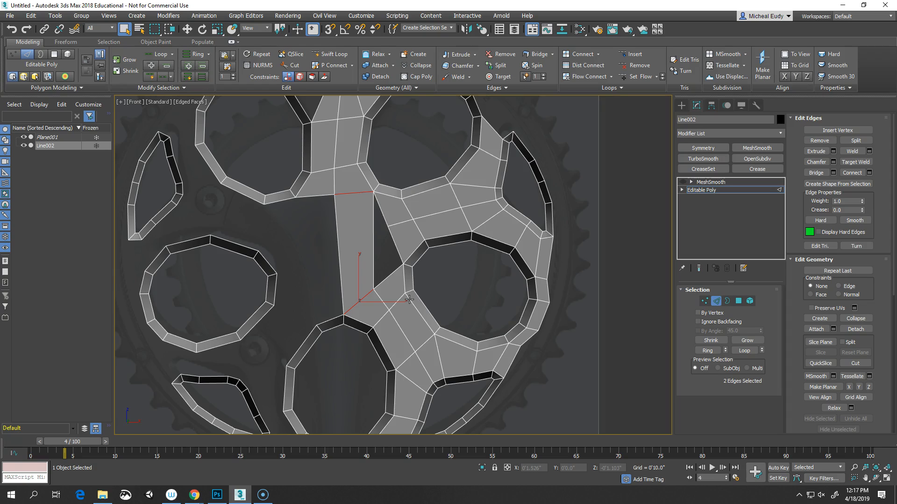
Cap the triangular hole between the central bridge and the right round opening using its border
left_click(727, 301)
left_click(395, 271)
right_click(393, 270)
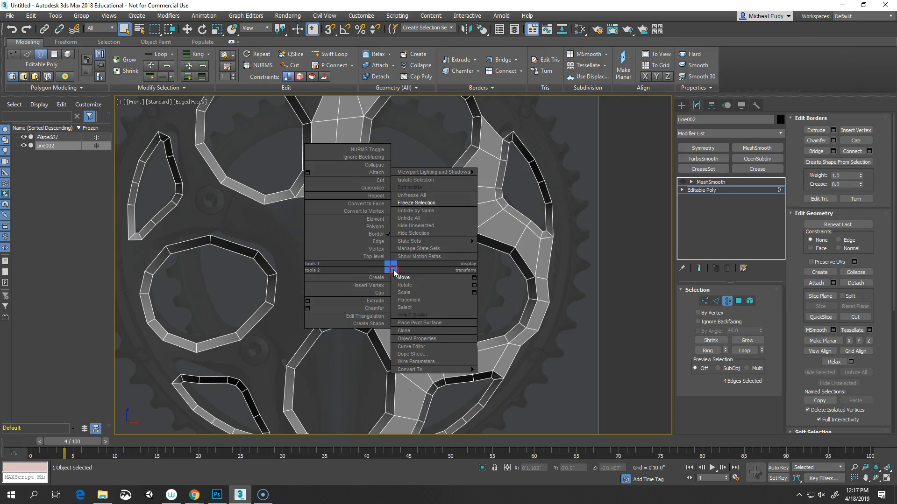
left_click(380, 294)
left_click(621, 266)
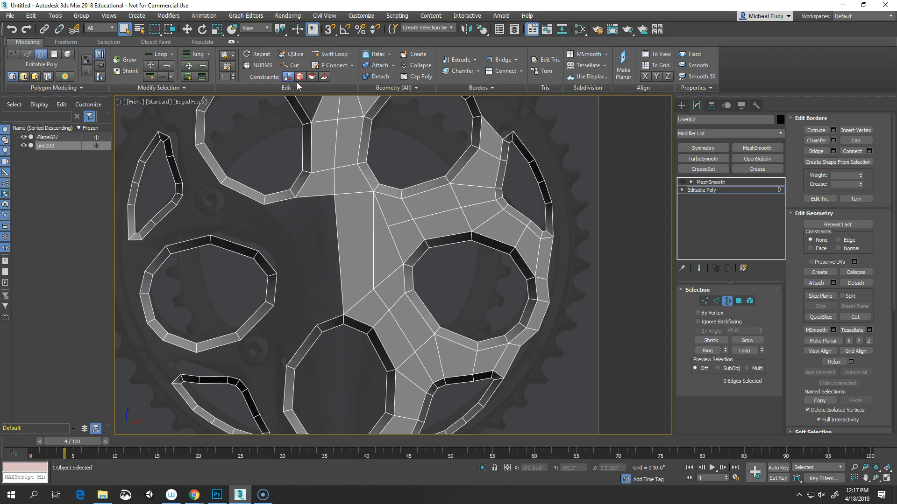
Extend the five outer edges around the upper-right opening, between the top and right slots, outward as a new strip of faces
scroll(382, 262, "down", 6)
middle_click_drag(381, 280, 368, 288)
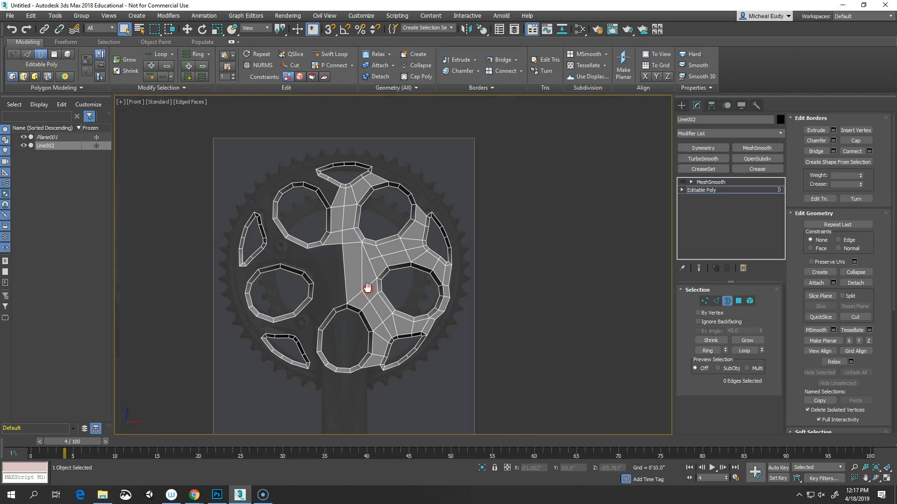
scroll(367, 287, "up", 2)
middle_click_drag(396, 201, 398, 254)
scroll(395, 257, "up", 4)
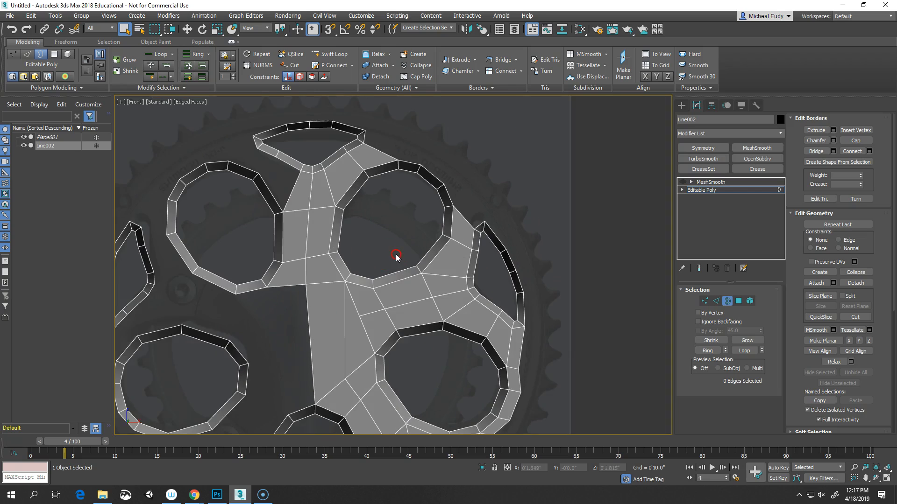
middle_click_drag(440, 230, 421, 288)
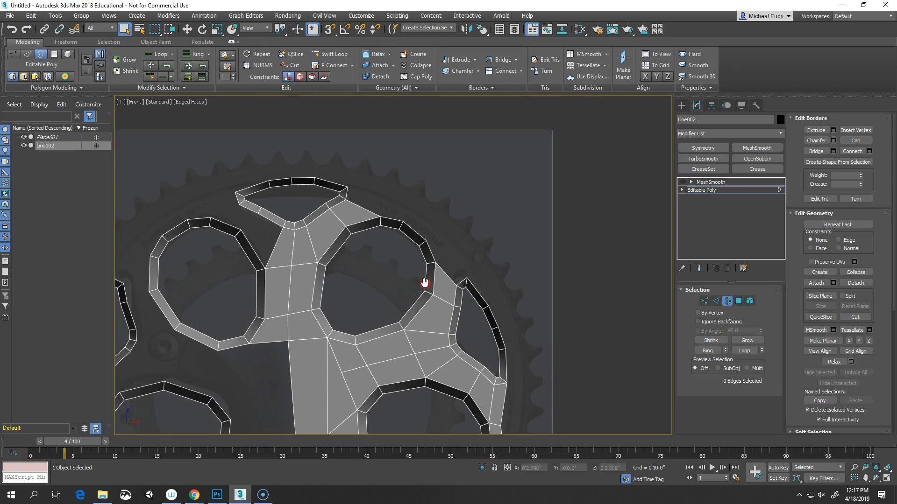
left_click(716, 300)
left_click(449, 284)
left_click(429, 255, "ctrl")
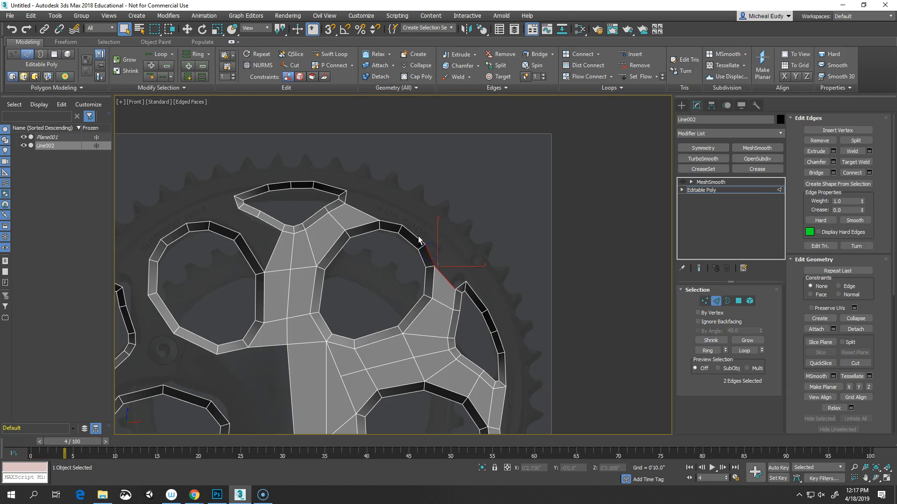
left_click(388, 221, "ctrl")
left_click(370, 217, "ctrl")
right_click(398, 233)
left_click(414, 236)
left_click_drag(423, 229, 433, 218)
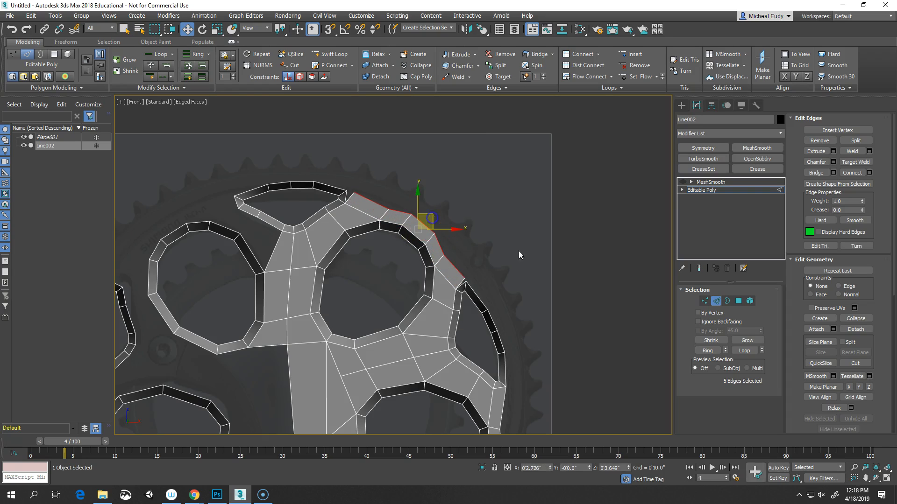
Target-weld the new outer strip's lower end vertex to the right slot's upper corner vertex
left_click(706, 300)
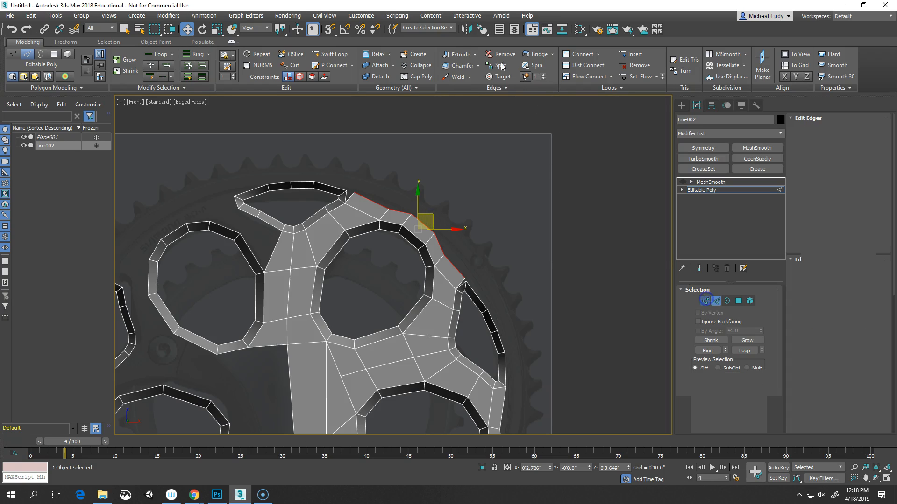
left_click(503, 76)
scroll(514, 200, "up", 4)
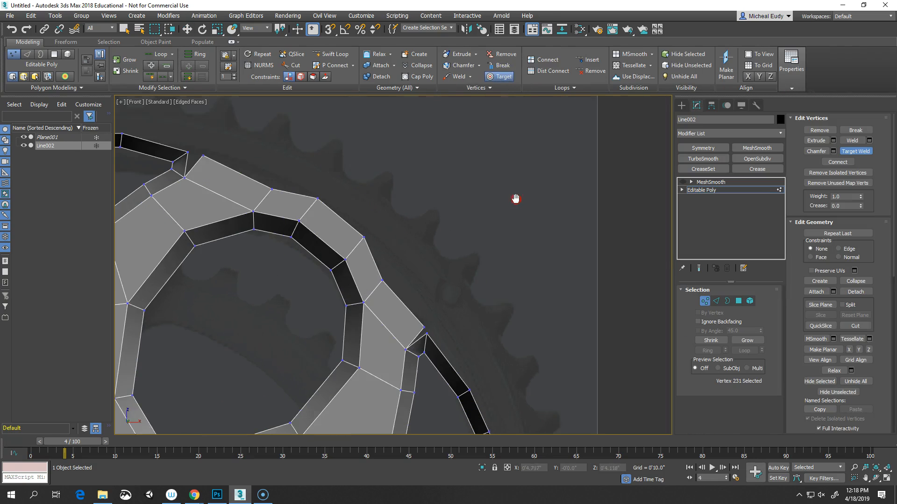
left_click(424, 311)
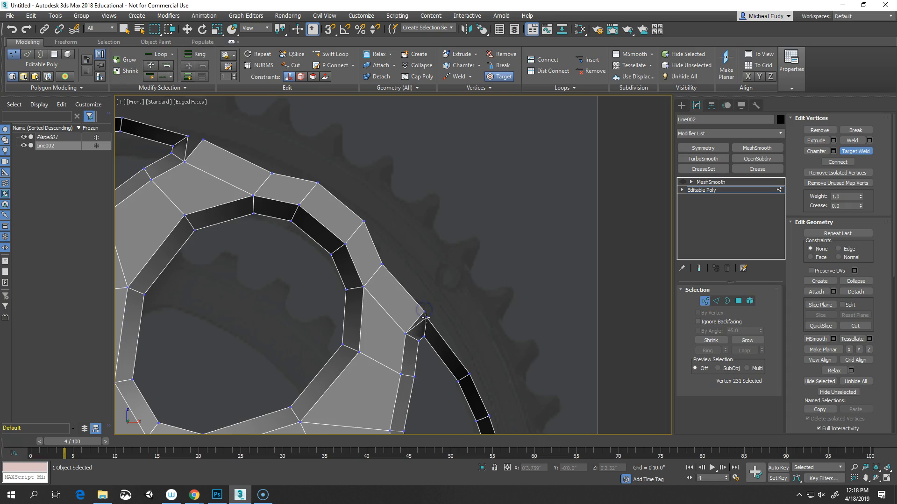
left_click(427, 318)
right_click(425, 304)
Target-weld the outer strip's upper end vertex to the top slot's right corner vertex
middle_click_drag(191, 176, 298, 210)
left_click(310, 175)
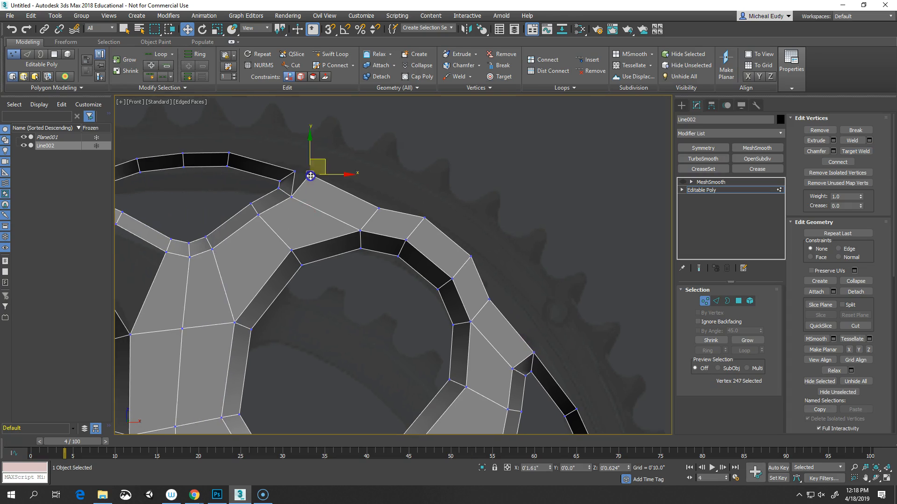
left_click(499, 76)
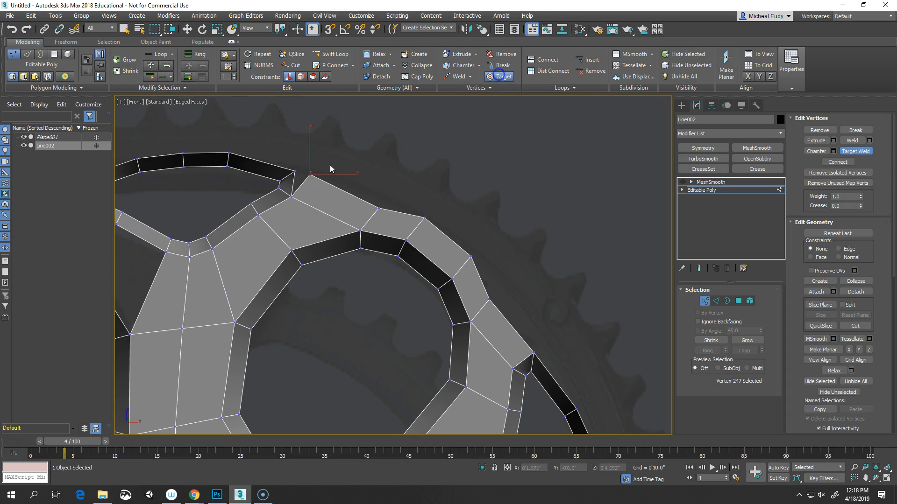
left_click(309, 174)
left_click(295, 171)
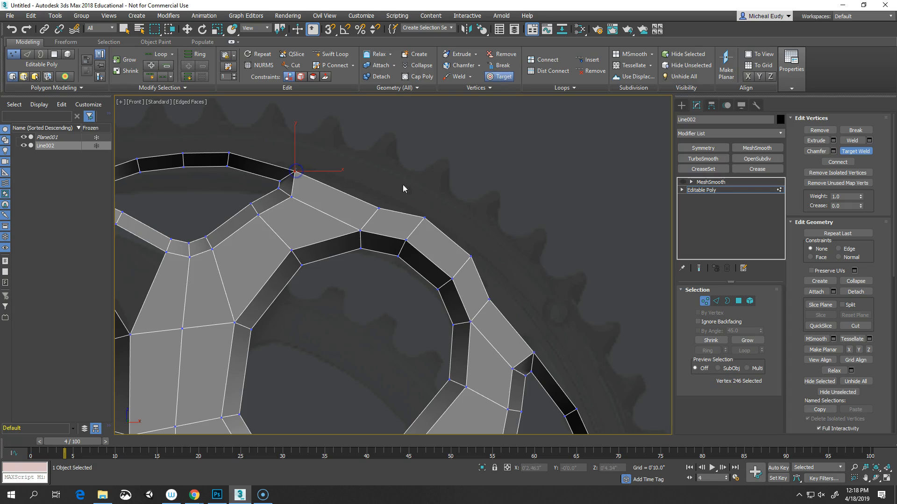
right_click(405, 188)
Extend the four outer edges beneath the bottom oval opening and its connection to the lower-right slot downward as a new strip
middle_click_drag(528, 256, 528, 253)
middle_click_drag(479, 267, 452, 188)
scroll(452, 187, "down", 2)
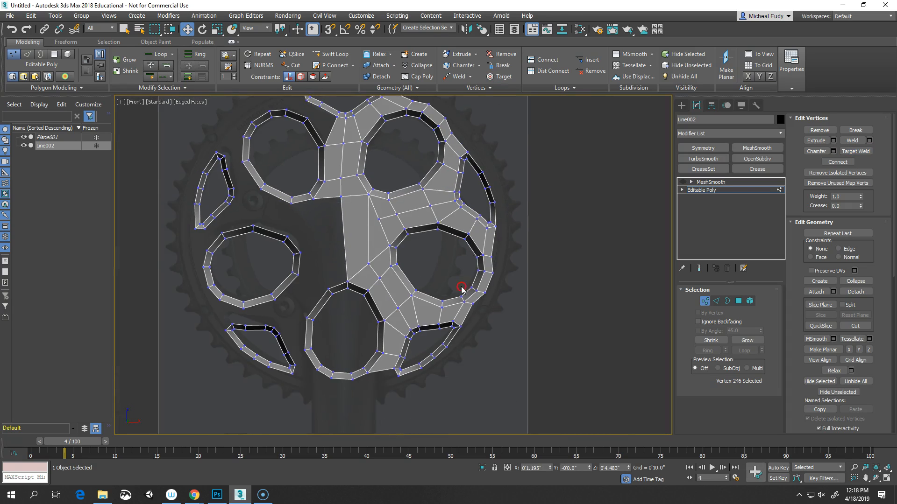
middle_click_drag(461, 287, 466, 289)
middle_click_drag(410, 305, 416, 300)
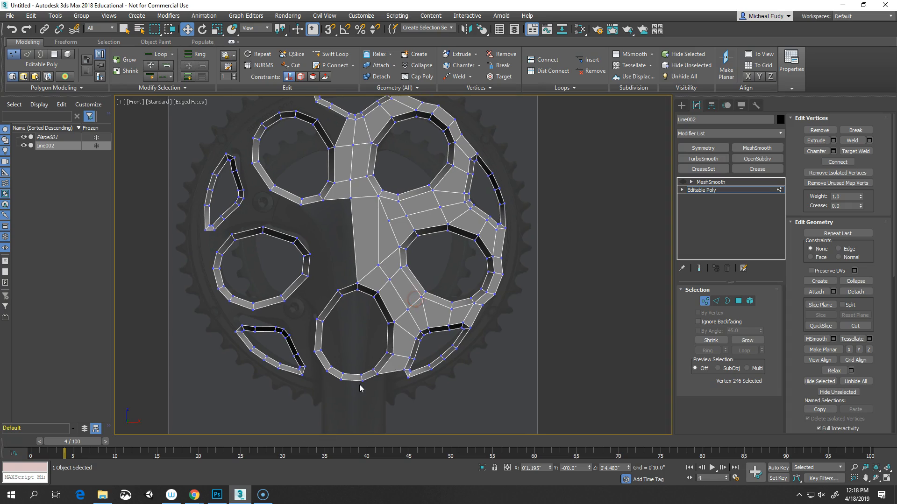
scroll(368, 367, "up", 3)
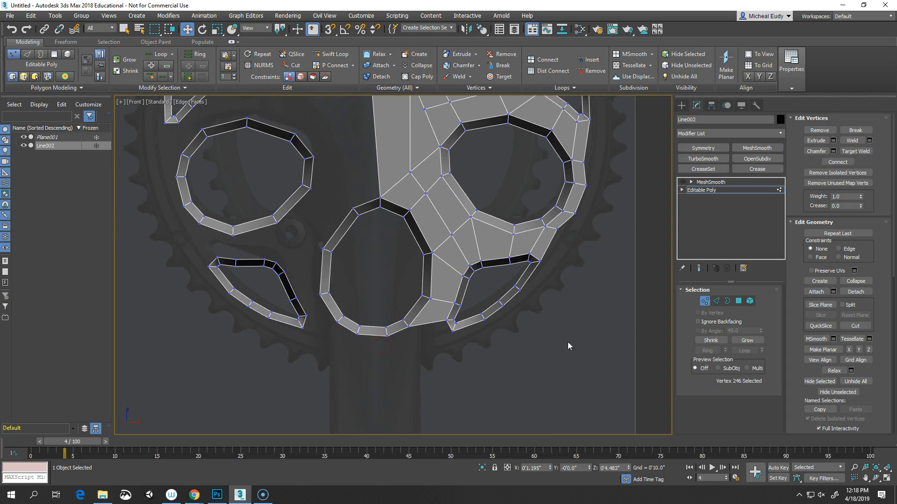
left_click(716, 301)
left_click(345, 330)
left_click(370, 335, "ctrl")
left_click(395, 332, "ctrl")
left_click(423, 326, "ctrl")
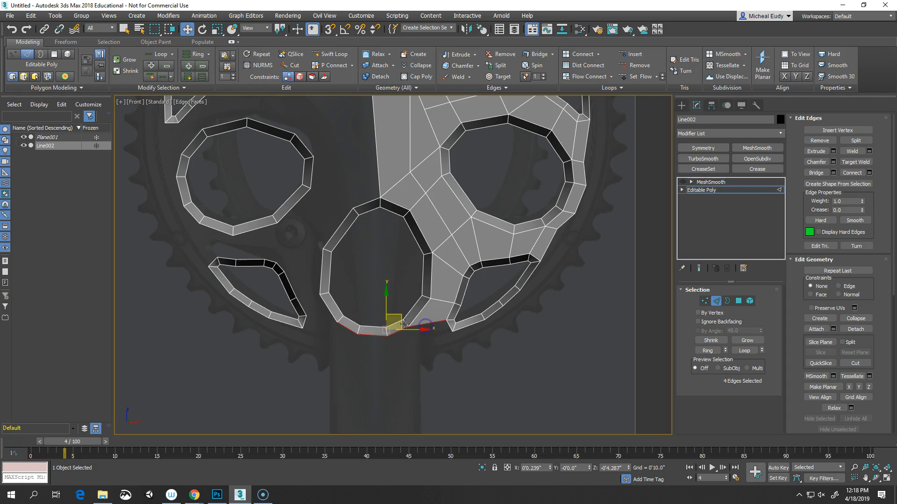
left_click_drag(386, 302, 385, 317, "shift")
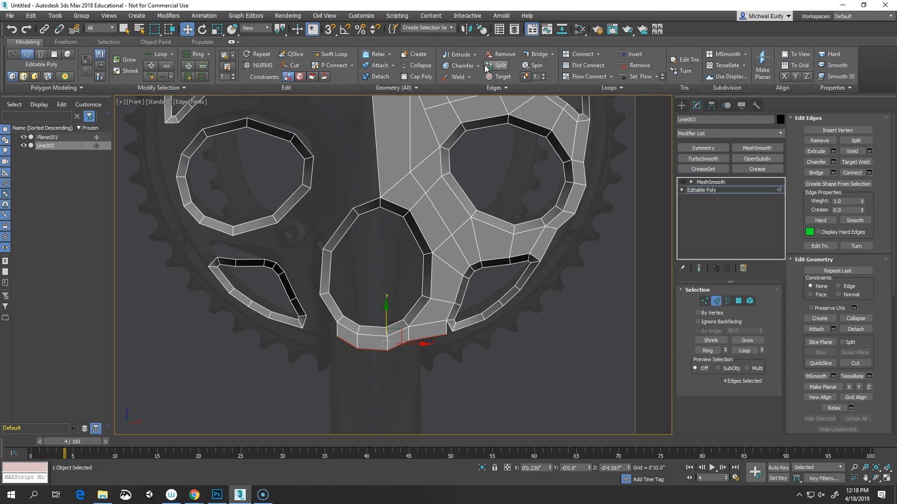
left_click(498, 76)
left_click(447, 334)
left_click(453, 332)
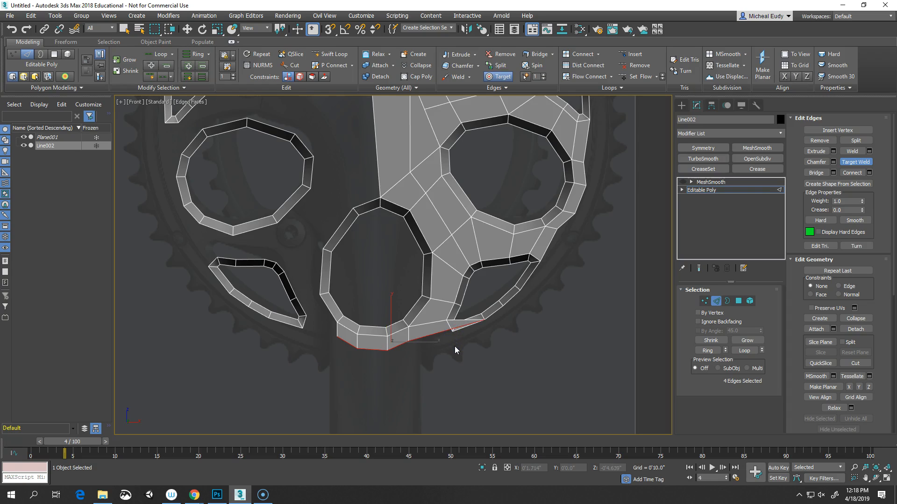
Target-weld the bottom strip's right end vertex to the lower-right slot's lower corner vertex
scroll(455, 346, "up", 5)
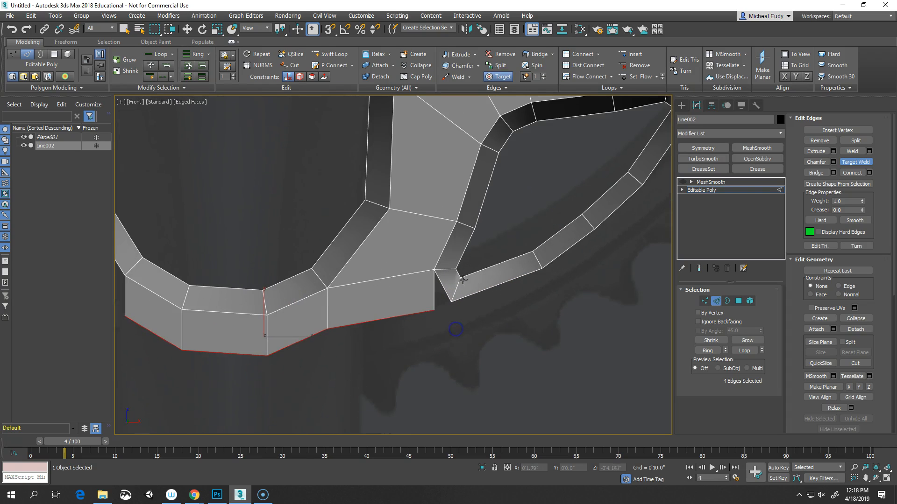
left_click(705, 301)
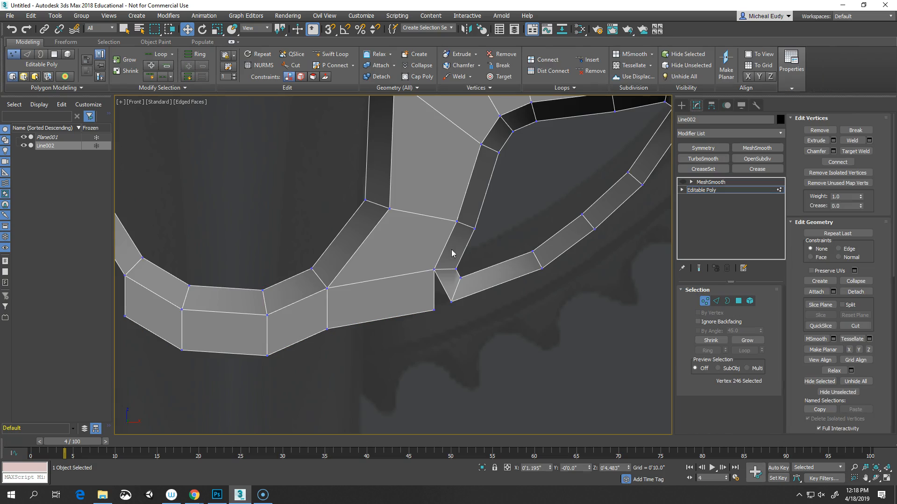
left_click(500, 77)
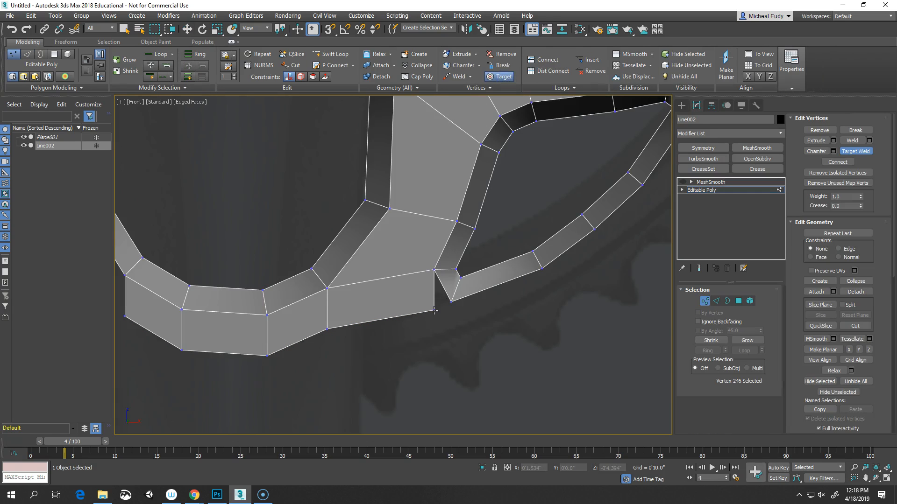
left_click(451, 302)
right_click(452, 304)
Show the MeshSmooth result on the whole mesh and move the time slider to frame 0 to compare it with the reference image
scroll(455, 318, "down", 6)
middle_click_drag(456, 304, 432, 361)
left_click(704, 300)
left_click(683, 181)
left_click(701, 268)
scroll(456, 357, "down", 5)
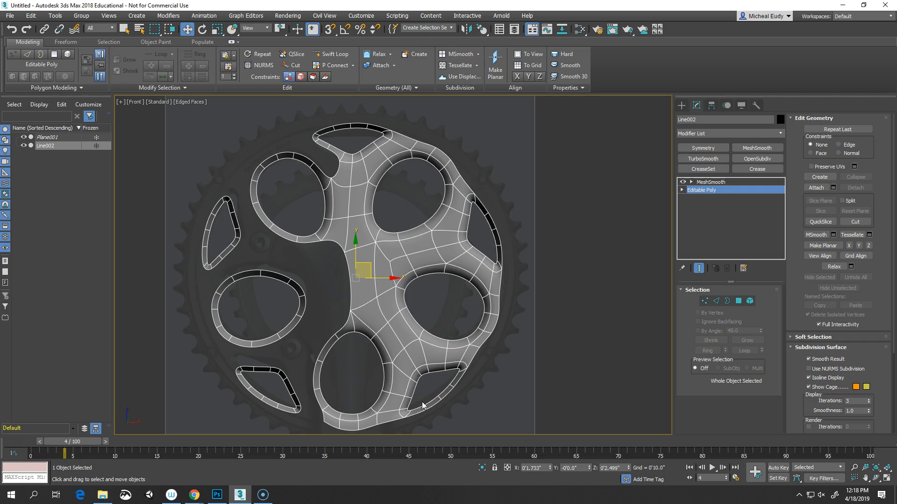
left_click(94, 444)
left_click_drag(94, 447, 24, 447)
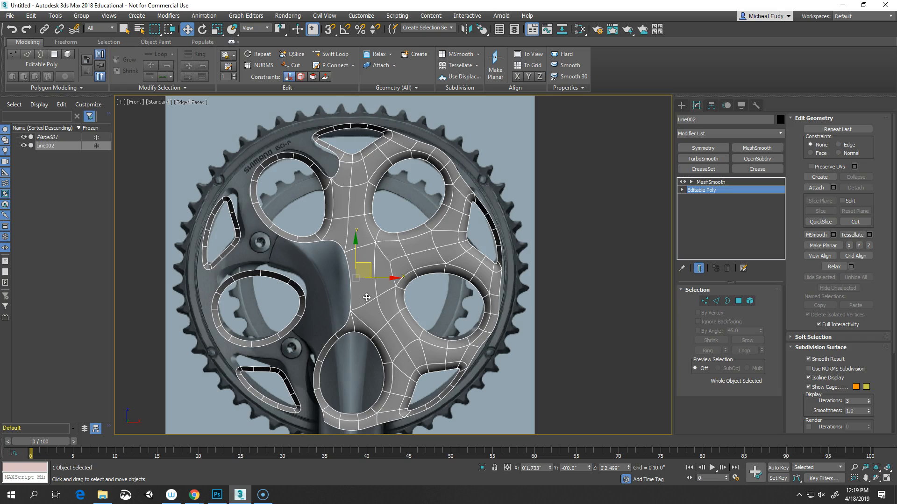
Turn off the MeshSmooth result on the crank mesh and try mirroring the mesh with a Symmetry modifier
left_click(567, 330)
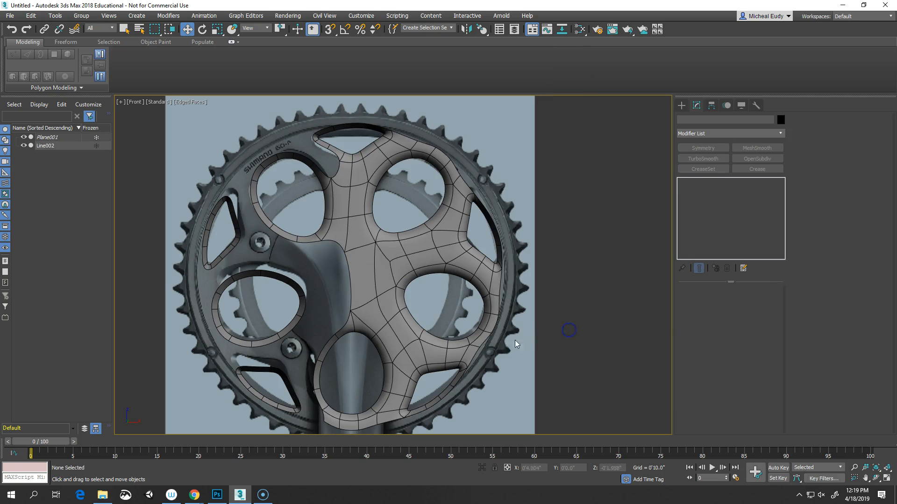
left_click(395, 335)
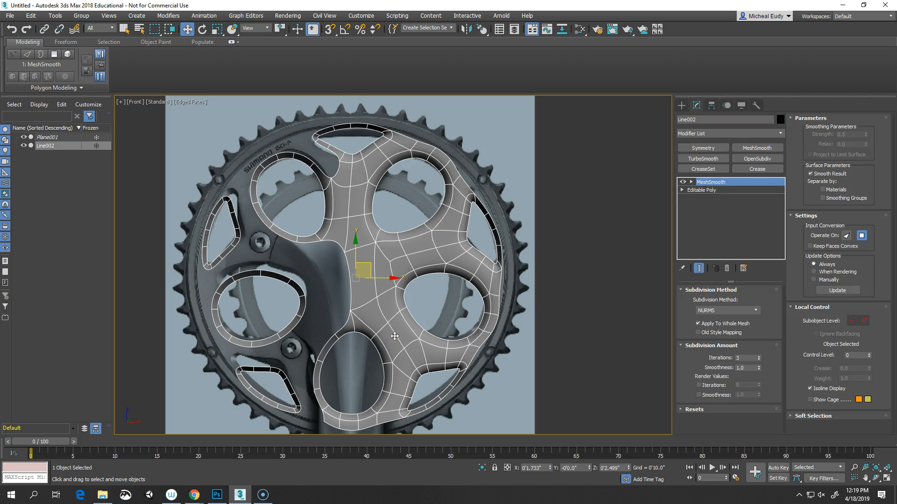
left_click(682, 182)
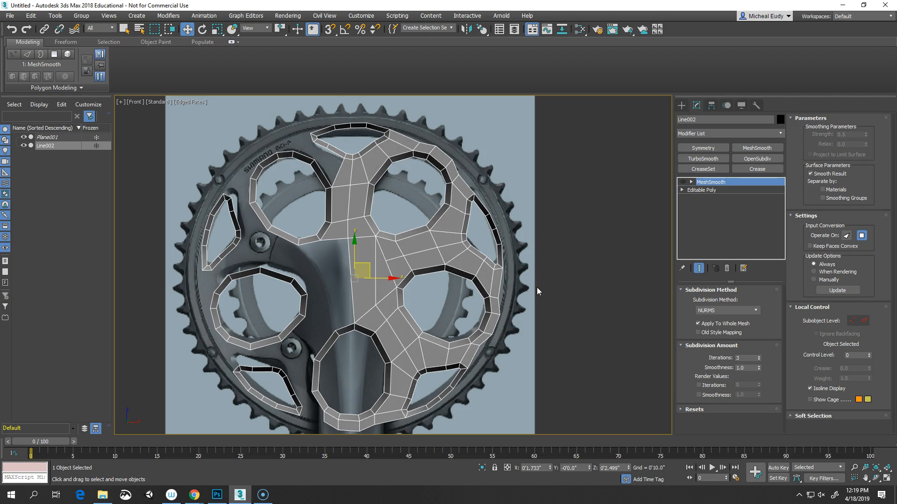
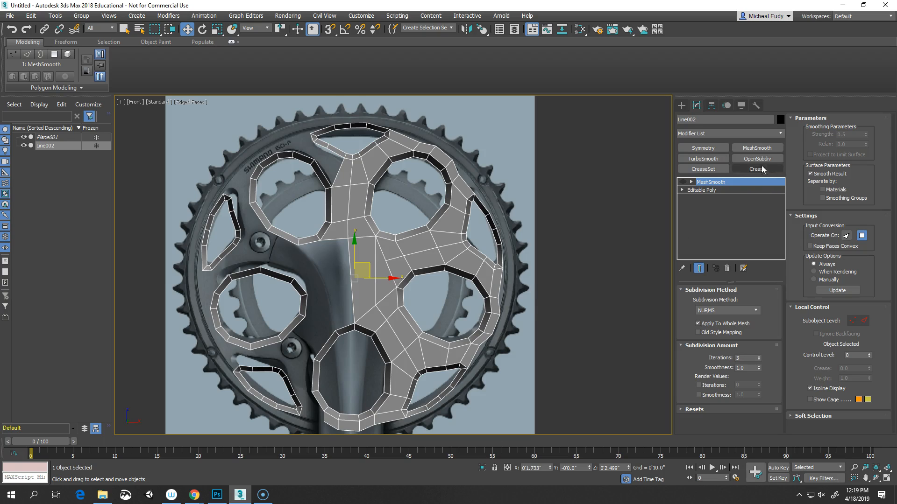
left_click(706, 150)
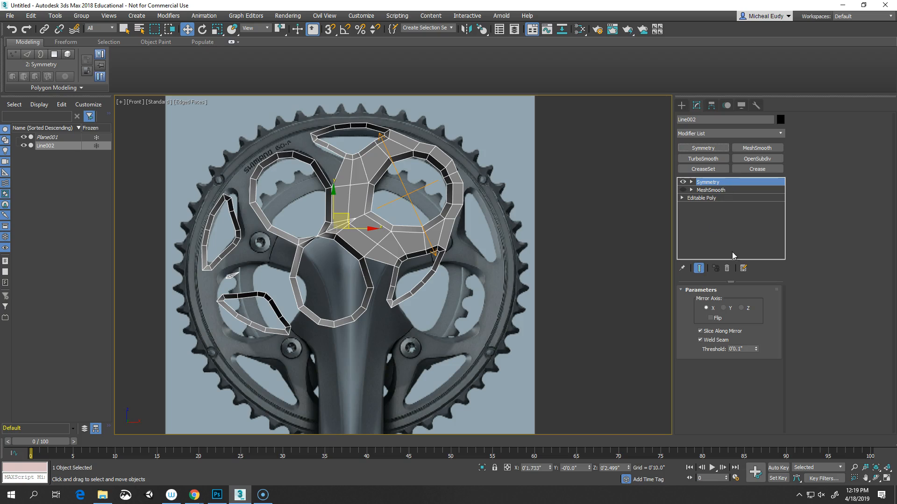
left_click(727, 269)
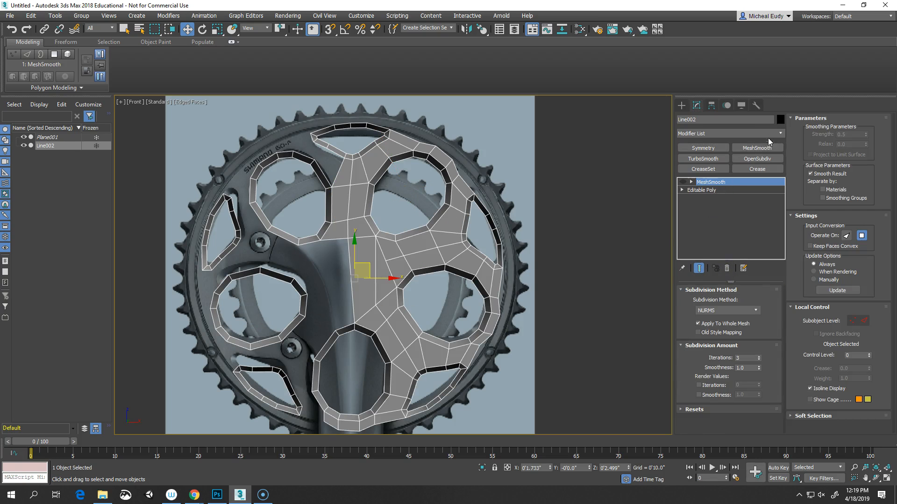
Reset the crank mesh's transform with Reset XForm and convert the object to an Editable Poly
left_click(756, 105)
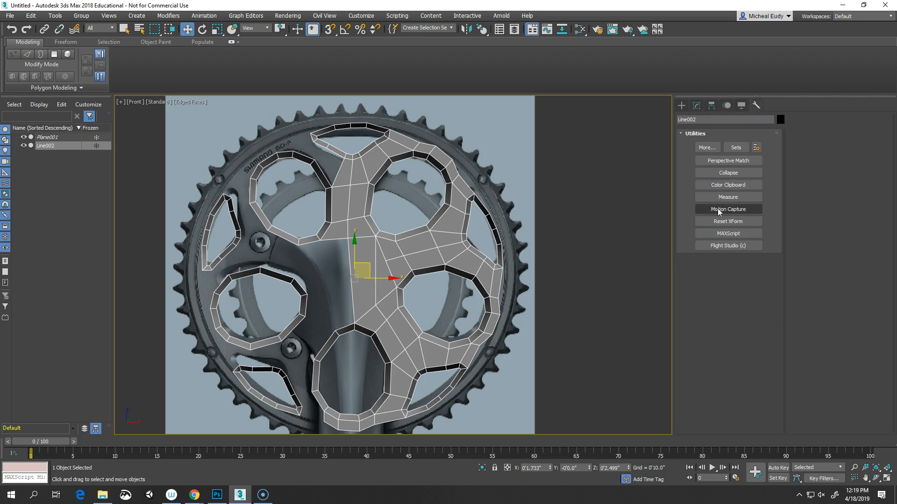
left_click(736, 220)
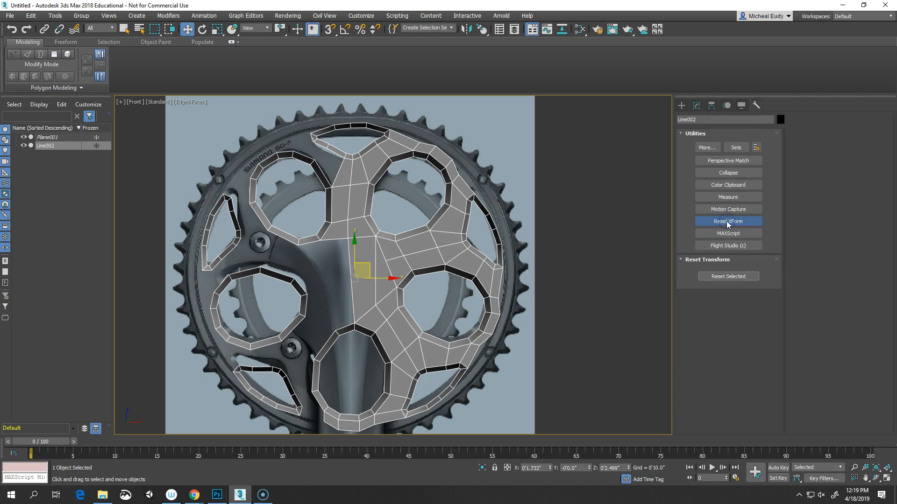
left_click(724, 278)
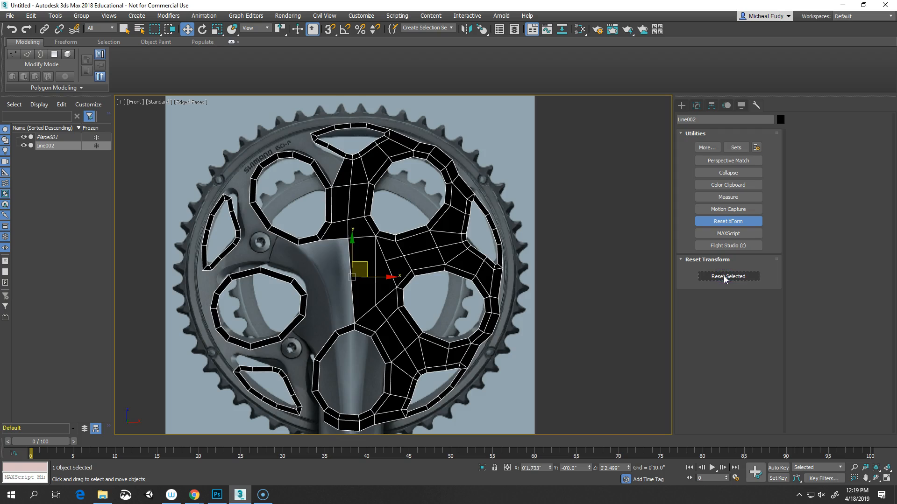
right_click(413, 283)
mouse_move(432, 387)
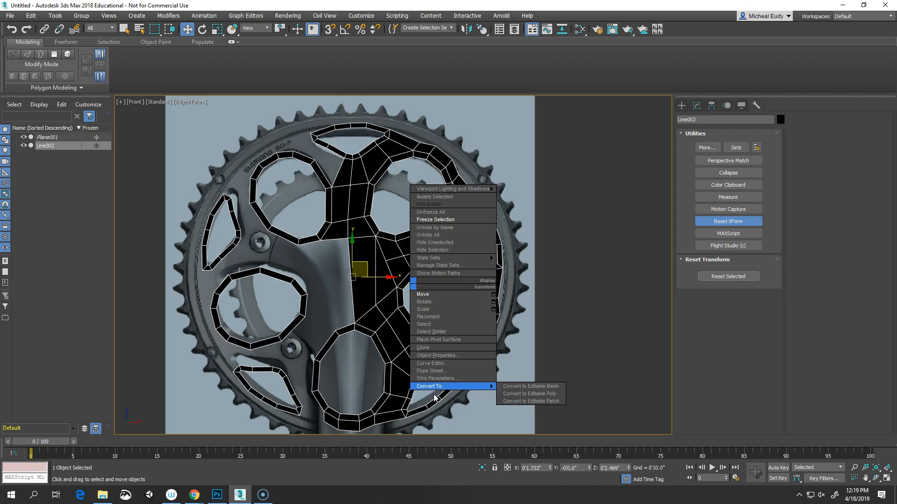
left_click(518, 393)
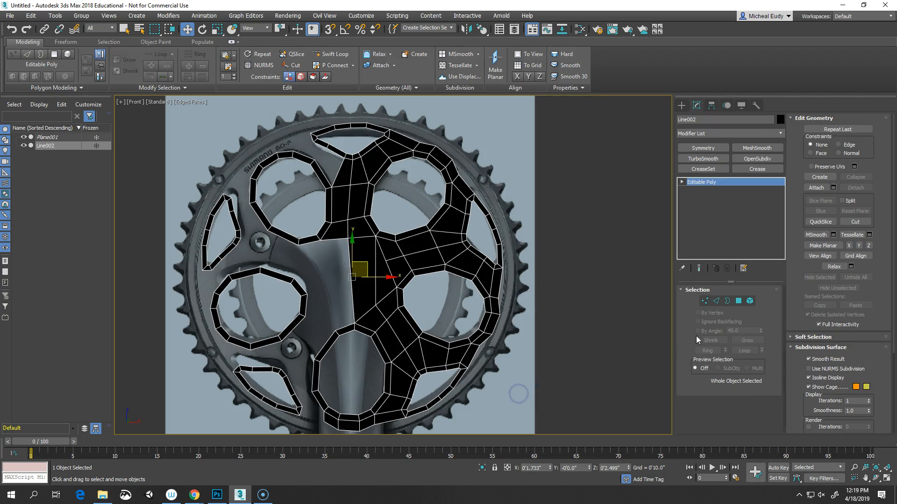
Flip the normals of all polygons in the crank mesh and return to object level
key("4")
key("ctrl+a")
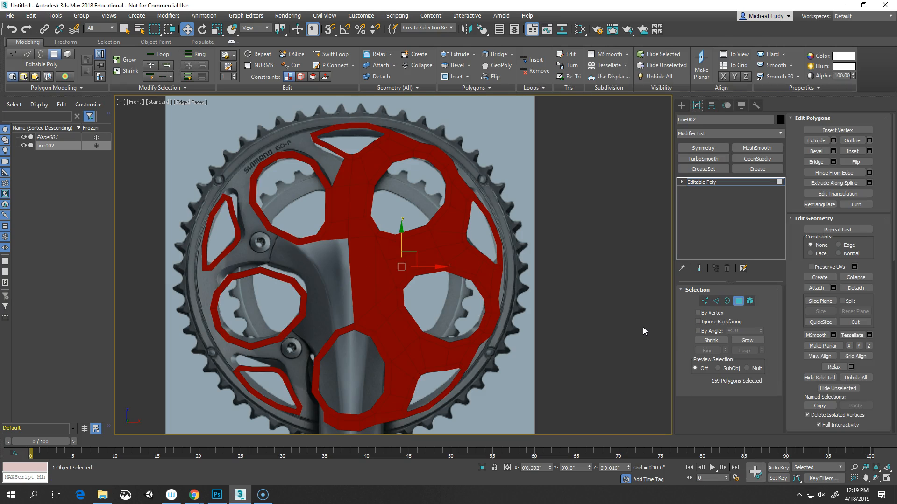
mouse_move(794, 362)
left_mouse_down()
mouse_move(793, 340)
mouse_move(796, 371)
left_mouse_up()
left_click(857, 162)
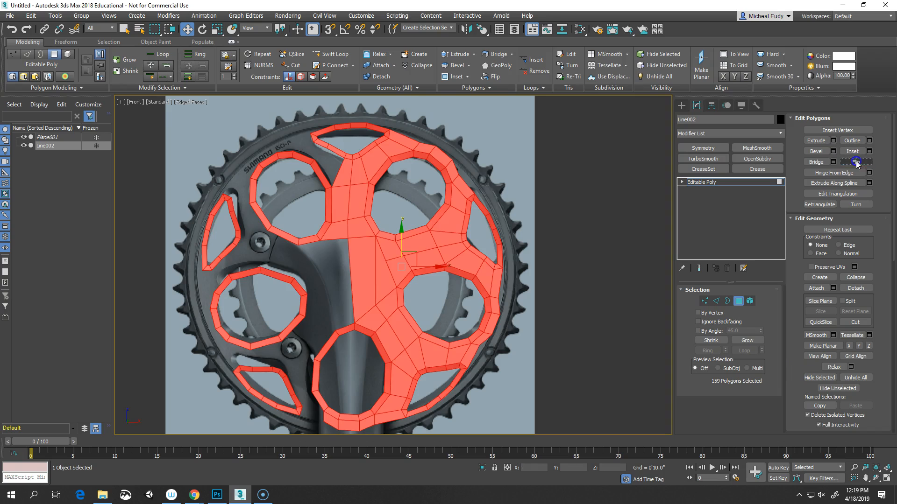
key("4")
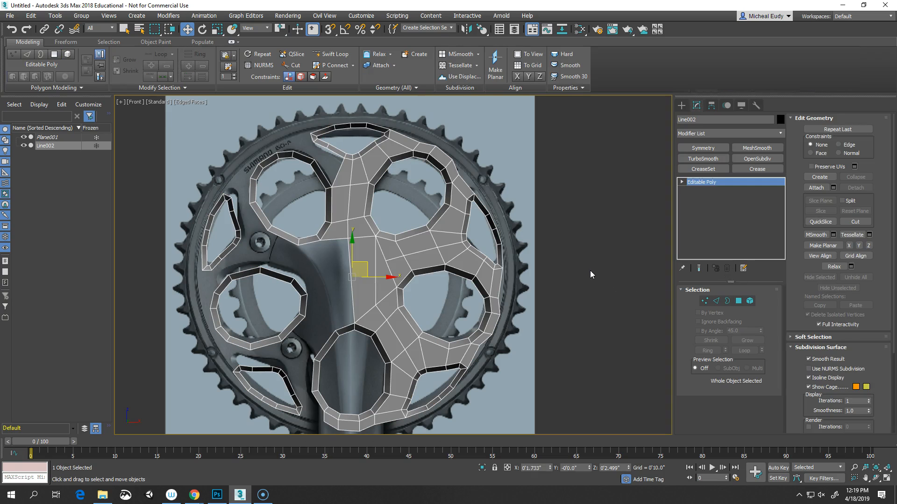
left_click(589, 270)
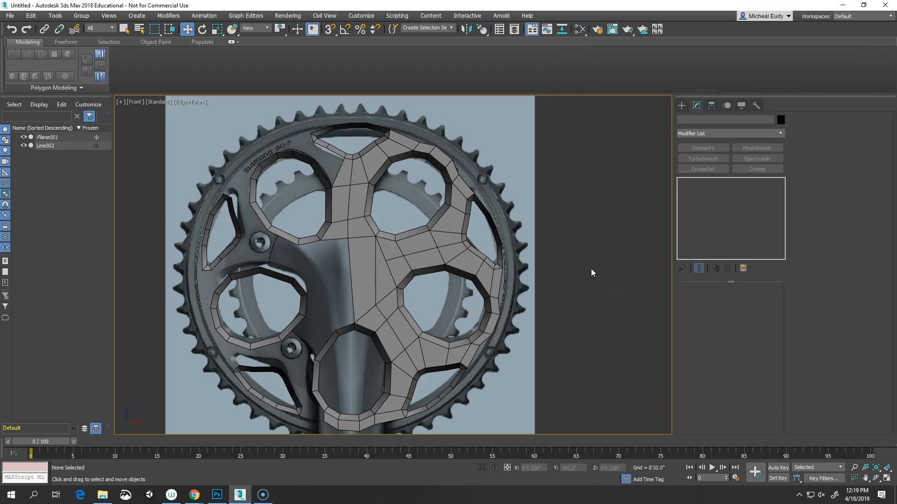
left_click(367, 266)
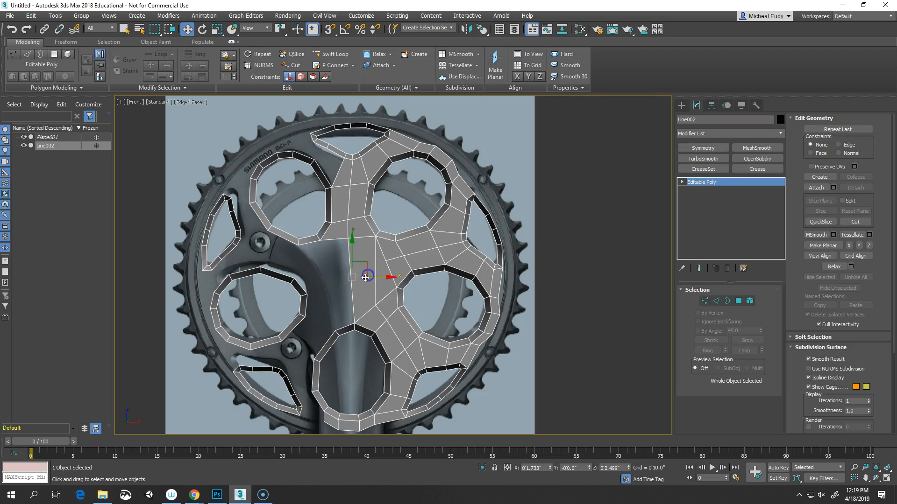
Select the centre vertex below the top slot, turn on vertex snapping and check the snap options
left_click(707, 301)
scroll(372, 226, "up", 4)
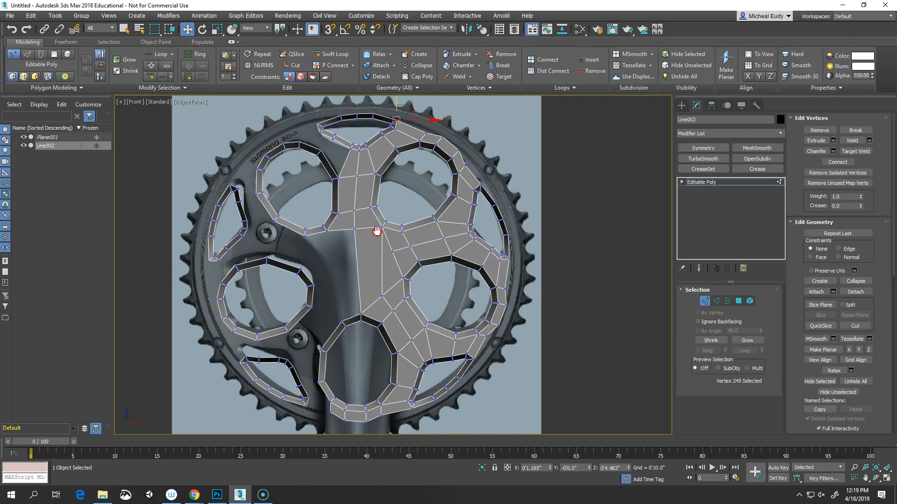
middle_click_drag(372, 234, 381, 266)
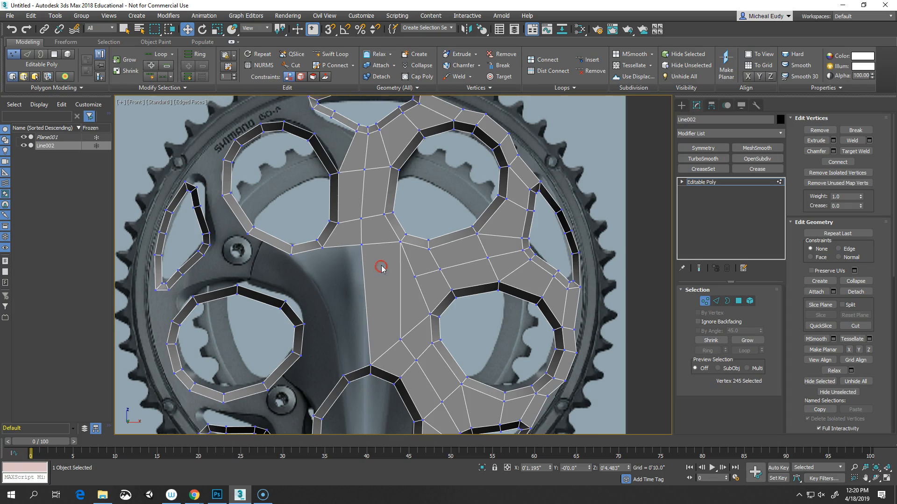
left_click(368, 135)
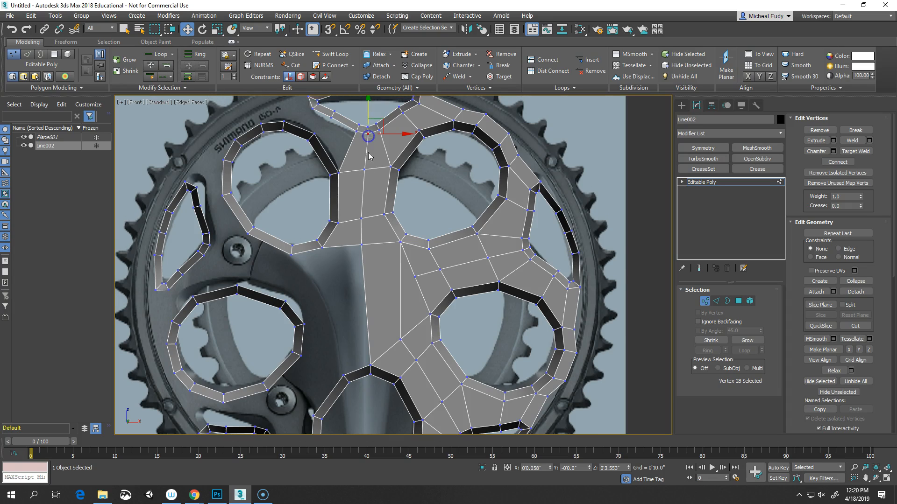
left_click(329, 29)
right_click(330, 29)
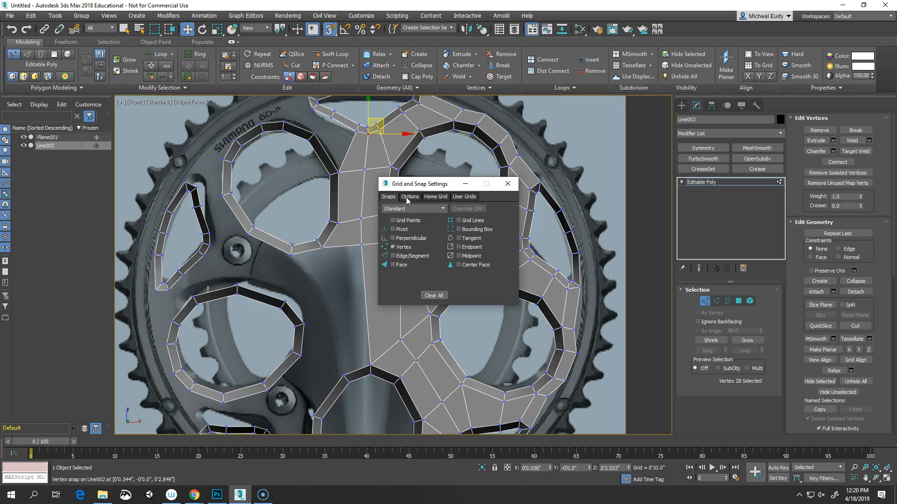
left_click(410, 197)
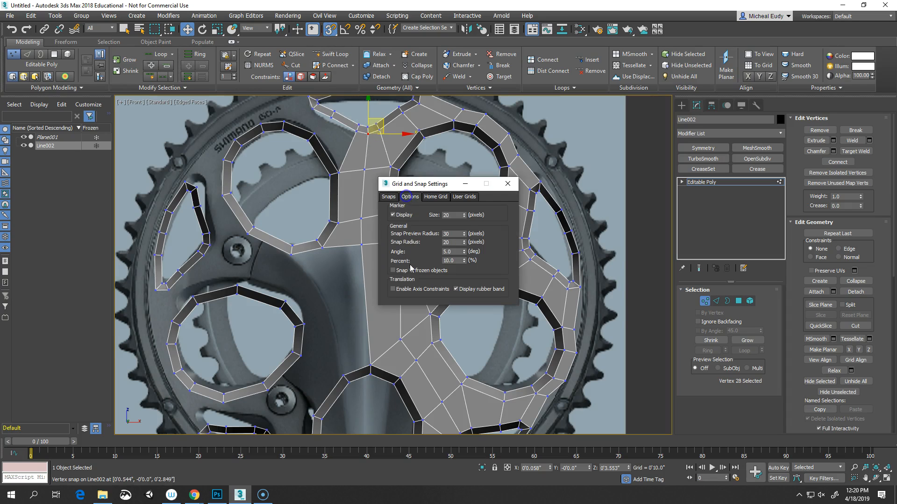
left_click(508, 184)
Align the four centre-line vertices between the top slot and bottom oval horizontally with the oval's topmost vertex
left_click_drag(369, 133, 370, 363)
left_click(370, 176)
left_click_drag(374, 169, 371, 365)
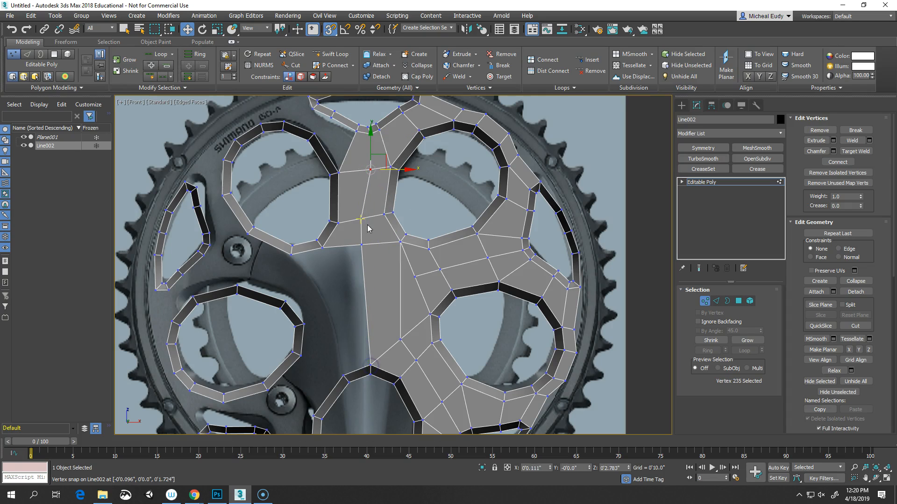
left_click(362, 220)
left_click_drag(381, 219, 374, 369)
left_click(361, 247)
left_click_drag(361, 246, 374, 366)
middle_click_drag(379, 321, 371, 185)
middle_click_drag(373, 305, 374, 308)
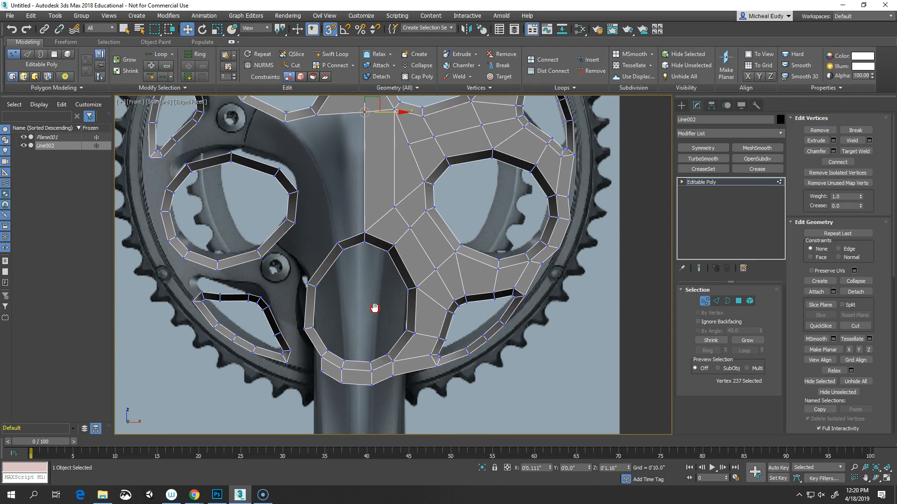
middle_click_drag(374, 175, 380, 155)
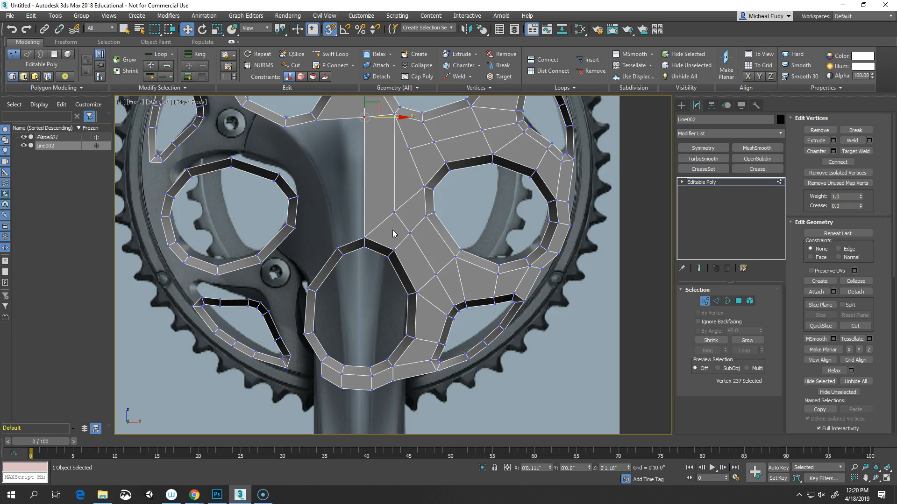
scroll(370, 256, "down", 5)
middle_click(366, 281)
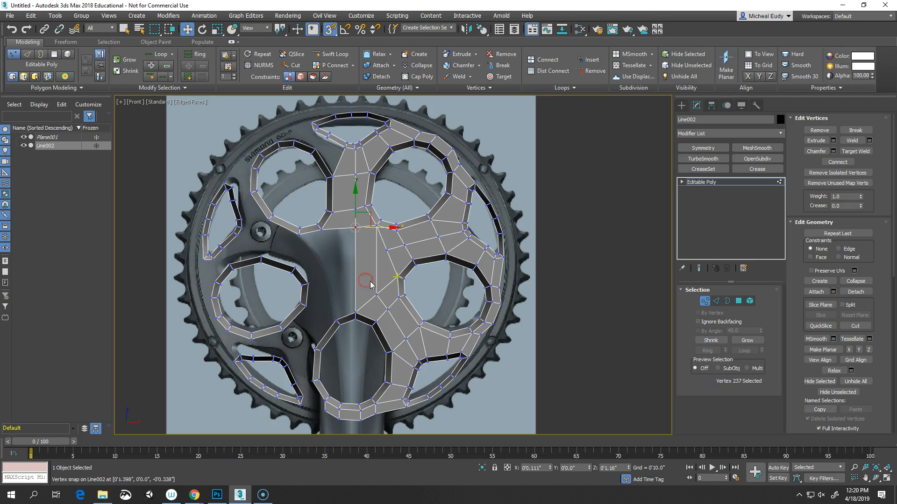
left_click(706, 302)
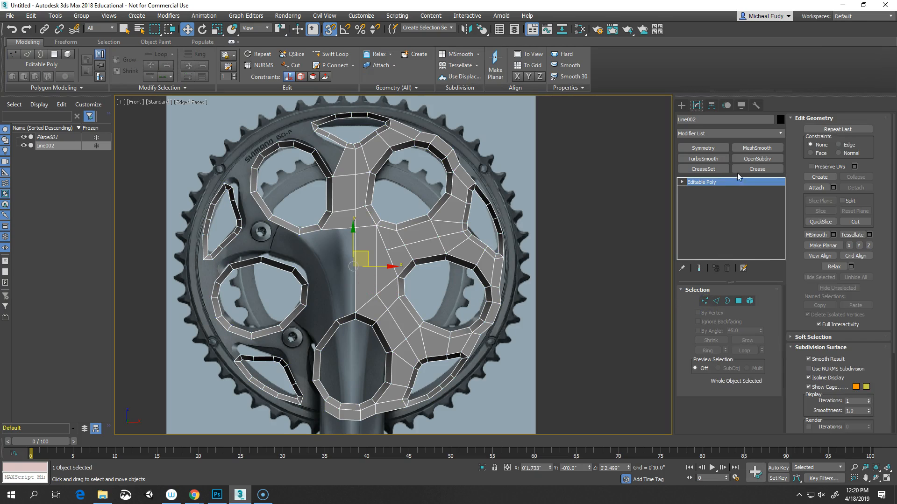
Mirror the mesh across X with a Symmetry modifier and move its mirror plane to the crank's vertical centre line
left_click(702, 148)
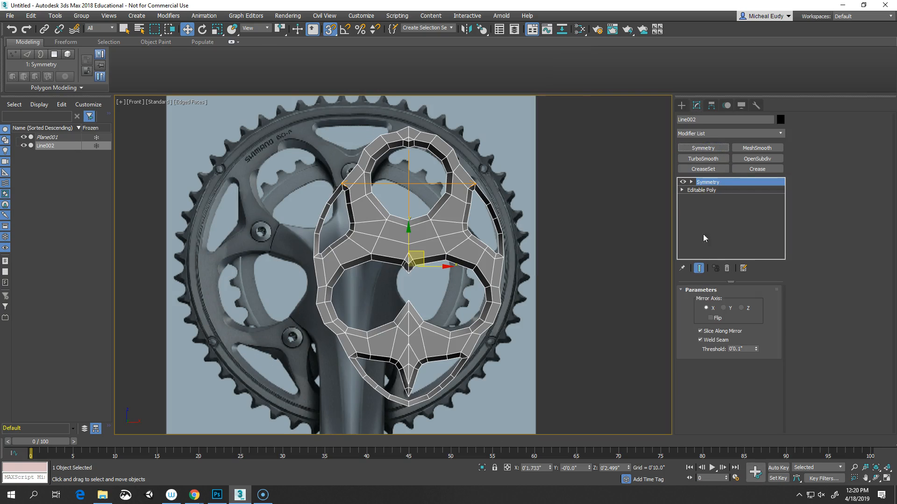
left_click(692, 182)
left_click(708, 190)
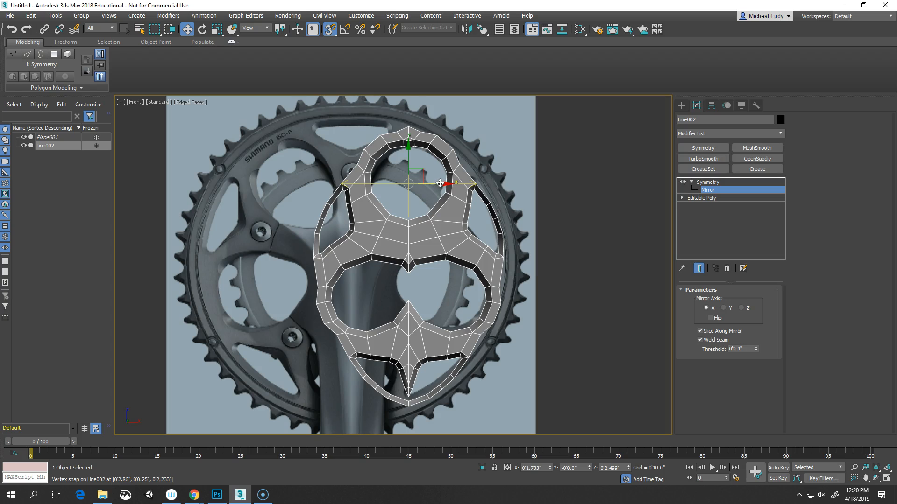
key("a")
left_click_drag(439, 183, 350, 191)
key("s")
left_click_drag(387, 185, 392, 186)
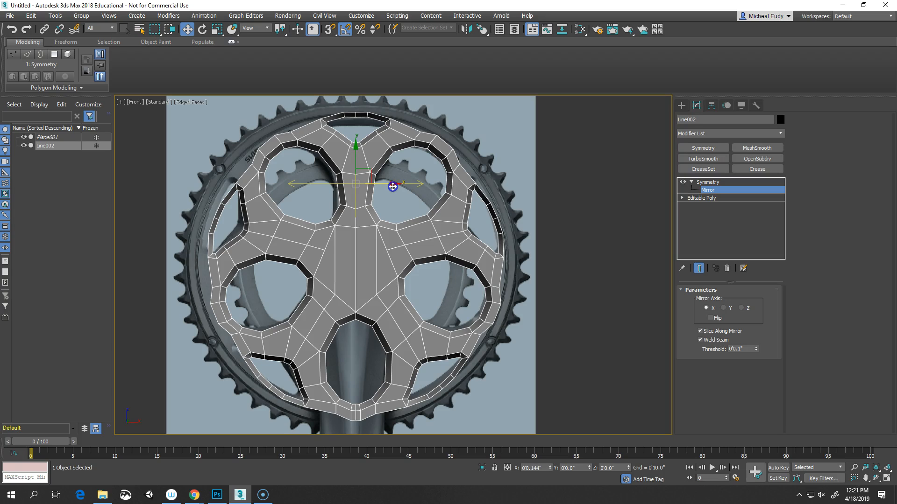
left_click_drag(392, 187, 389, 186)
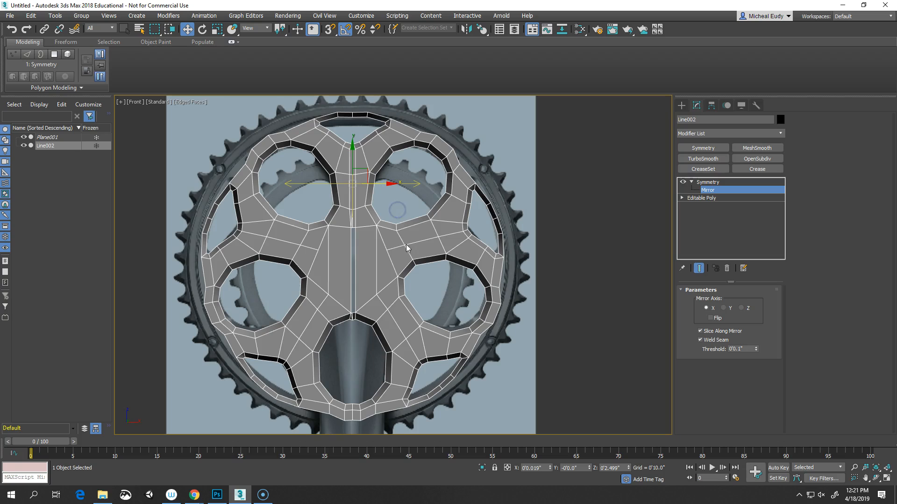
left_click(706, 182)
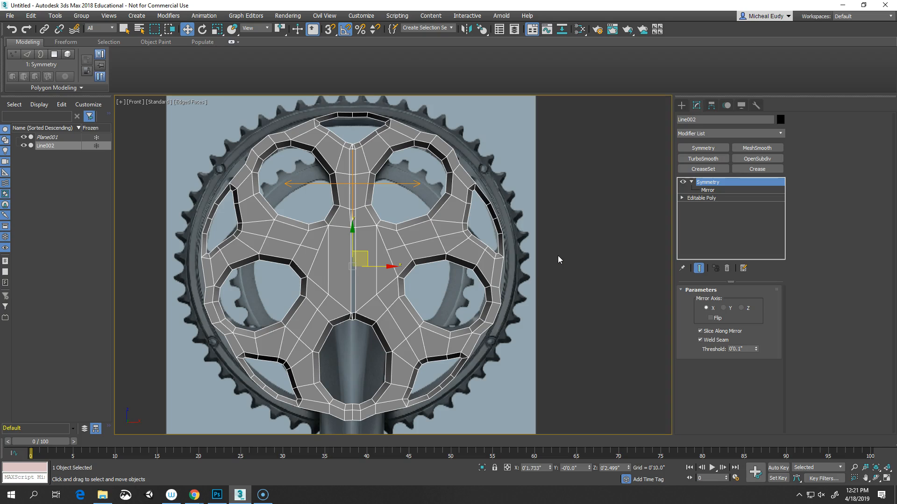
right_click(367, 263)
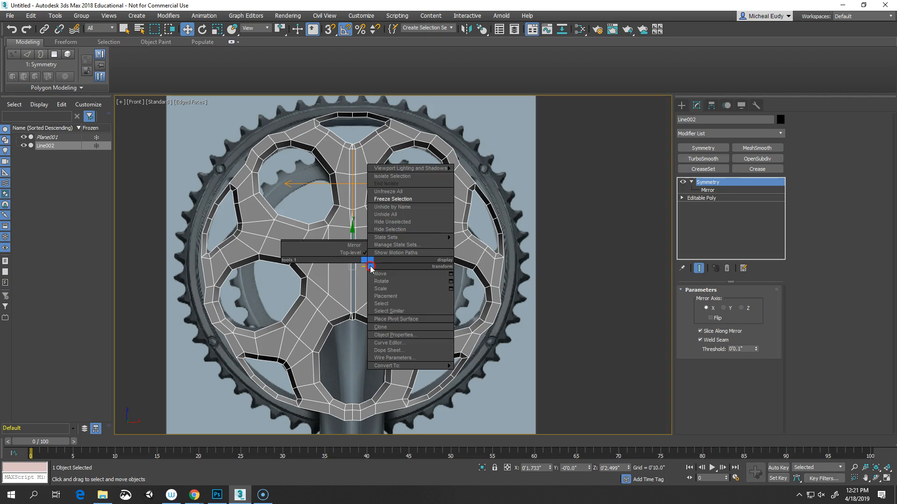
mouse_move(385, 367)
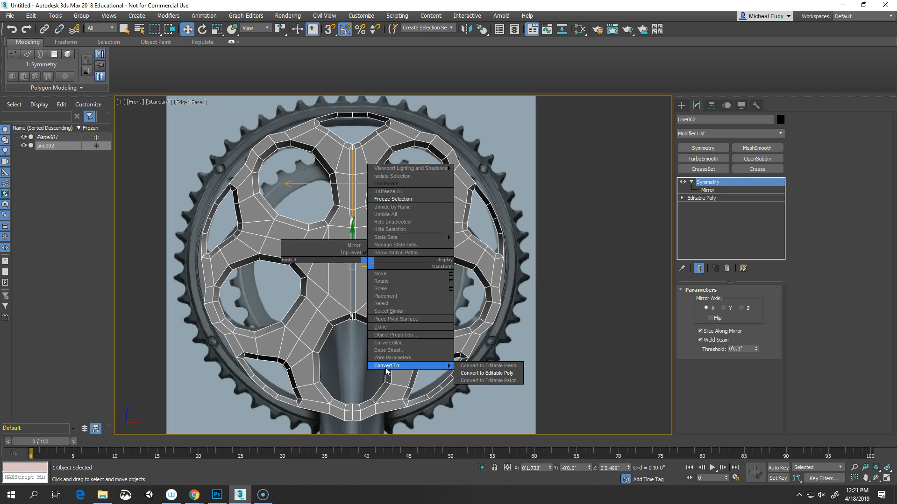
left_click(548, 194)
Clone the crank mesh beside the reference image as a backup copy and hide the copy
scroll(379, 257, "down", 2)
middle_click_drag(379, 258, 329, 266)
left_click(680, 106)
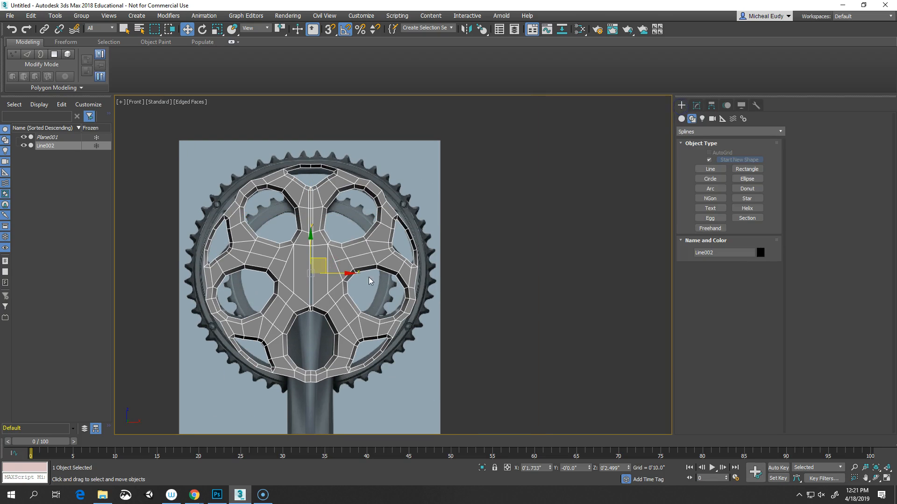
left_click_drag(346, 273, 603, 270)
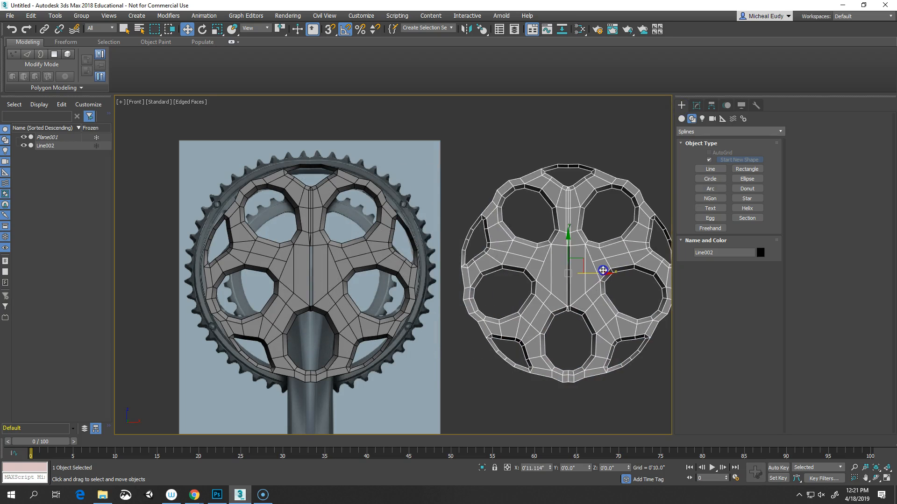
left_click(442, 287)
right_click(545, 265)
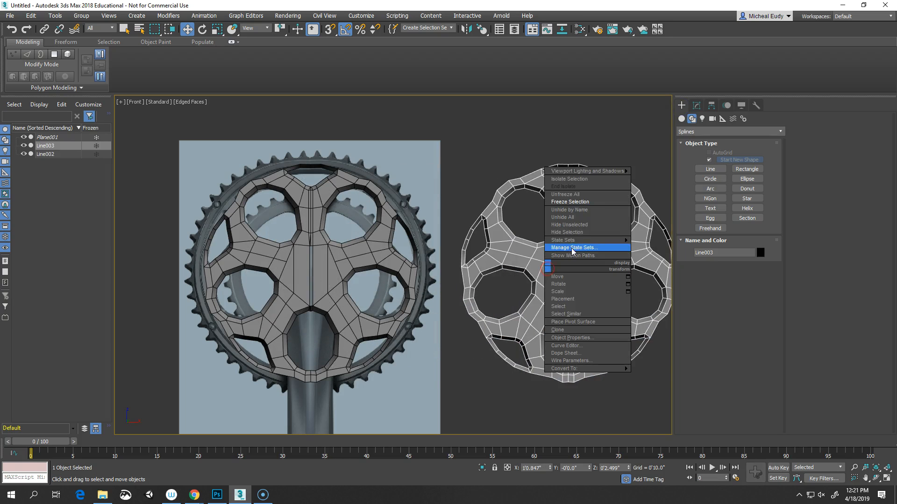
left_click(567, 232)
Select the original crank mesh and convert it to an Editable Poly
left_click(340, 272)
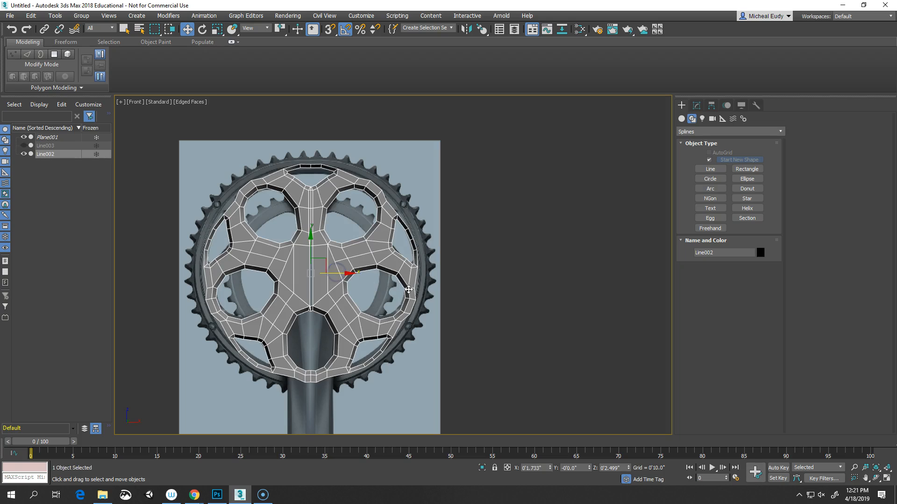
key("z")
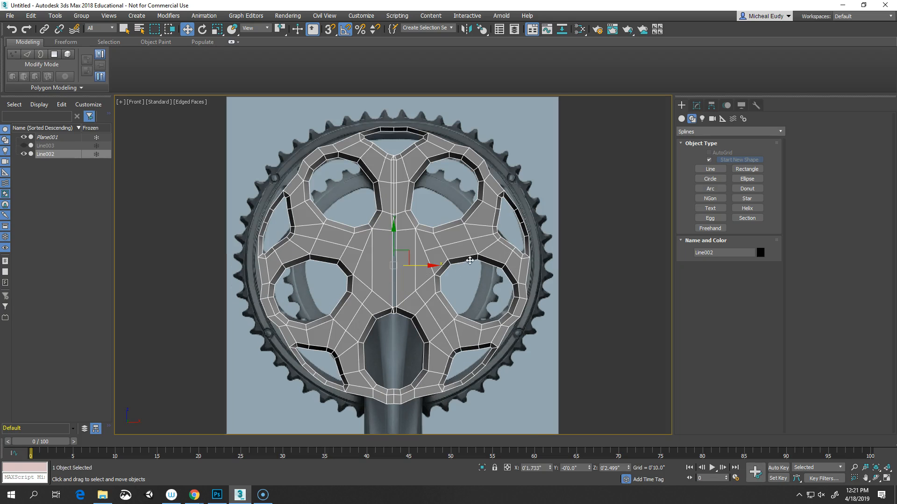
right_click(427, 243)
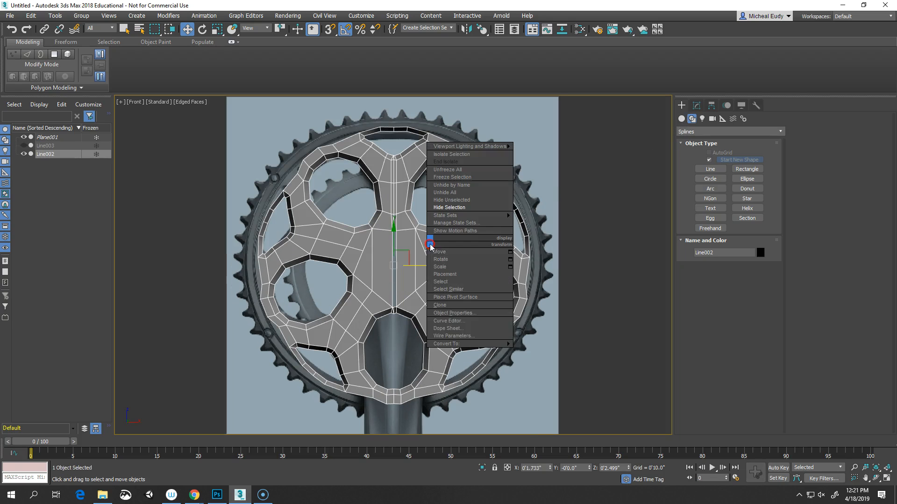
mouse_move(443, 345)
left_click(522, 352)
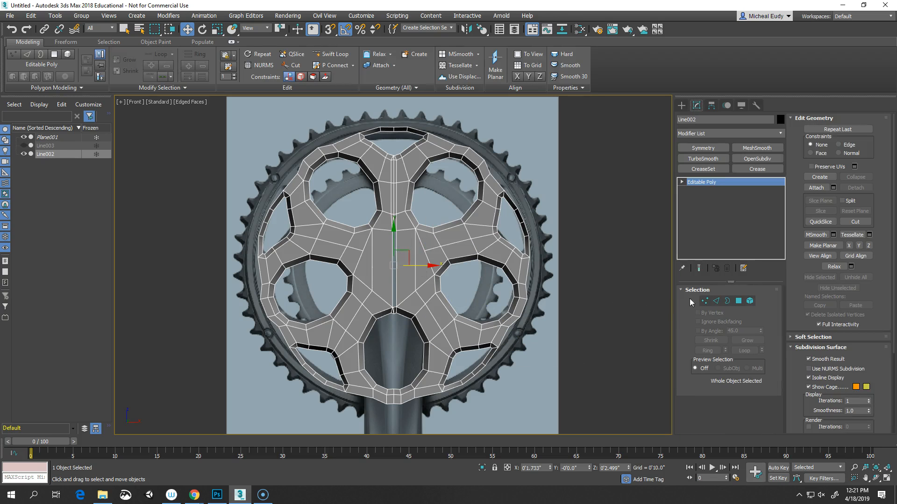
Delete the stray edge with its sliver faces in the middle of the bottom oval's upper rim
key("1")
scroll(415, 303, "up", 10)
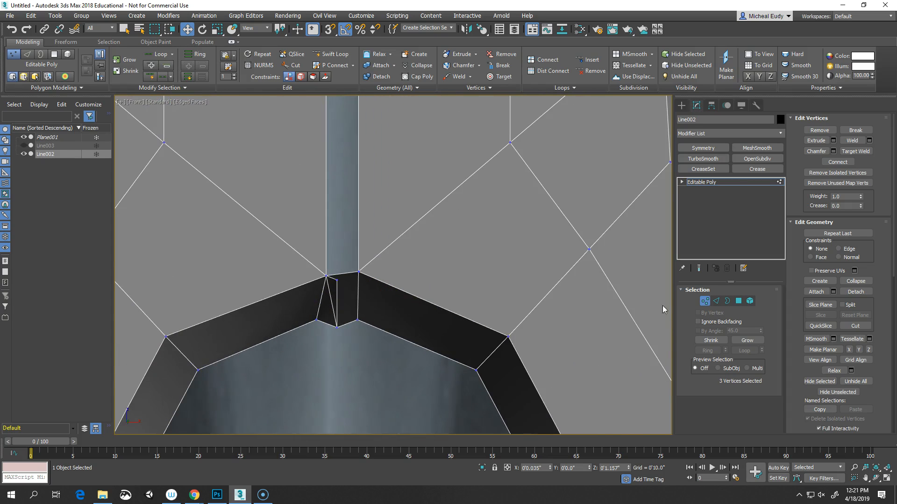
left_click(717, 303)
left_click(338, 299)
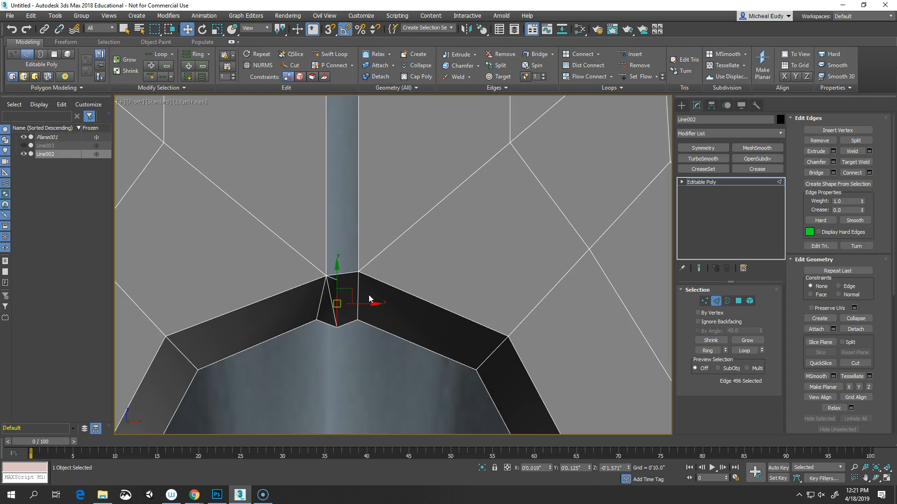
left_click(402, 328)
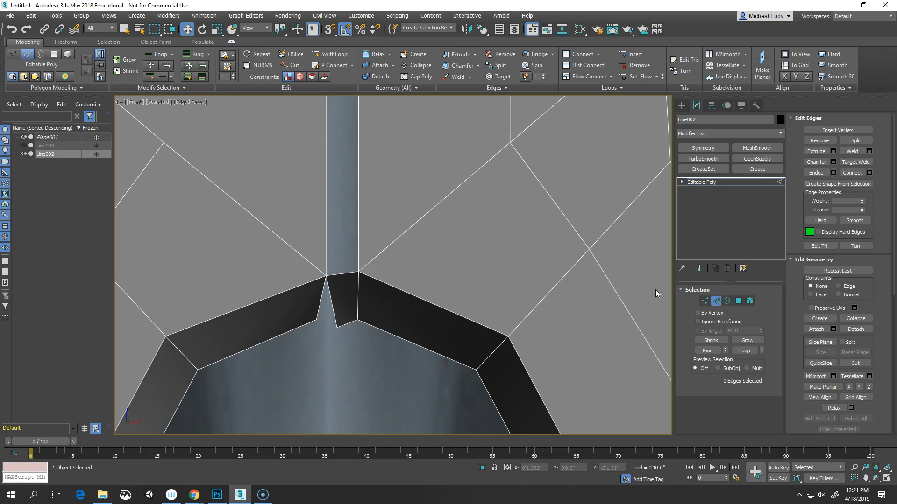
Target-weld the loose inner rim vertex at the top of the bottom oval to the neighbouring rim vertex on its left
left_click(710, 302)
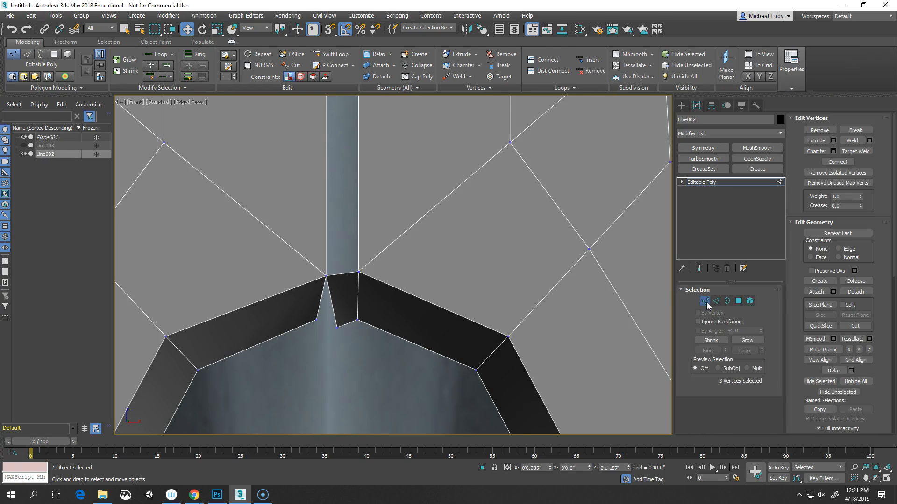
left_click(703, 302)
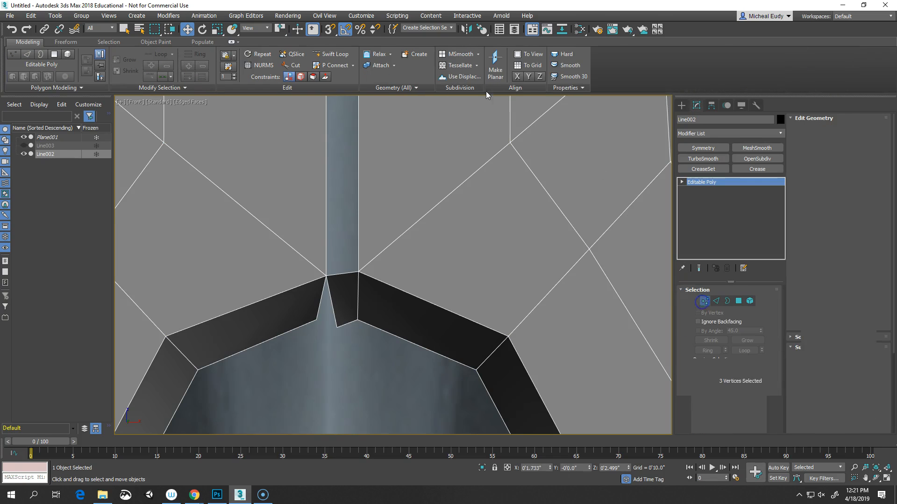
left_click(500, 76)
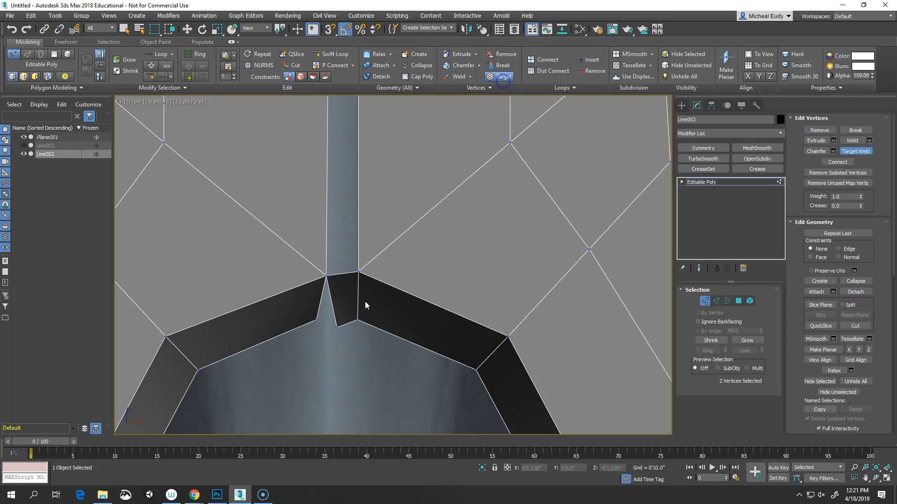
left_click(314, 321)
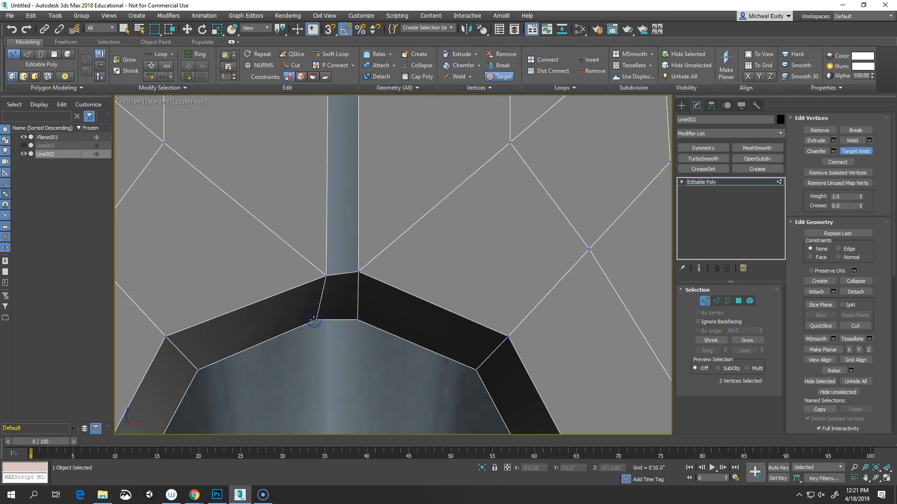
right_click(315, 319)
Collapse the inner and outer vertex pairs at the top of the bottom oval into single centre-line vertices
scroll(391, 264, "down", 2)
middle_click_drag(391, 263, 394, 336)
scroll(394, 337, "down", 2)
scroll(390, 262, "down", 3)
middle_click_drag(387, 247, 409, 246)
scroll(410, 285, "down", 2)
scroll(415, 222, "up", 2)
scroll(410, 248, "down", 2)
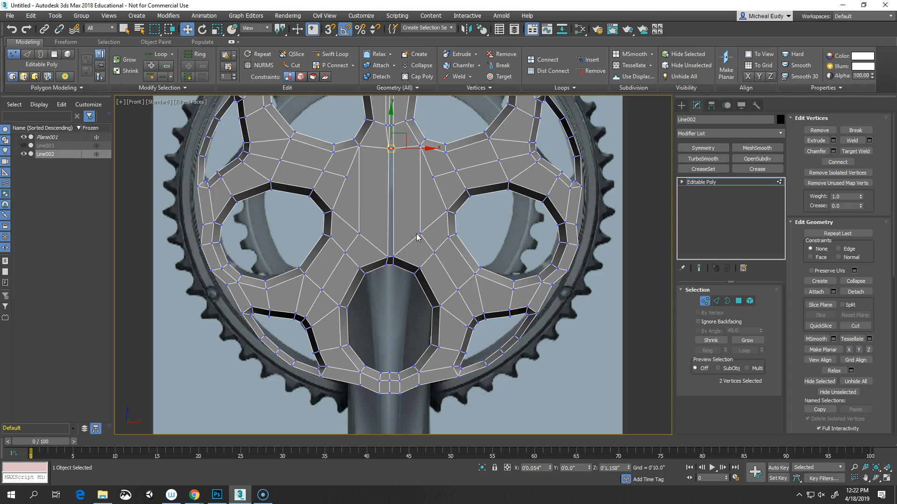
scroll(406, 241, "up", 5)
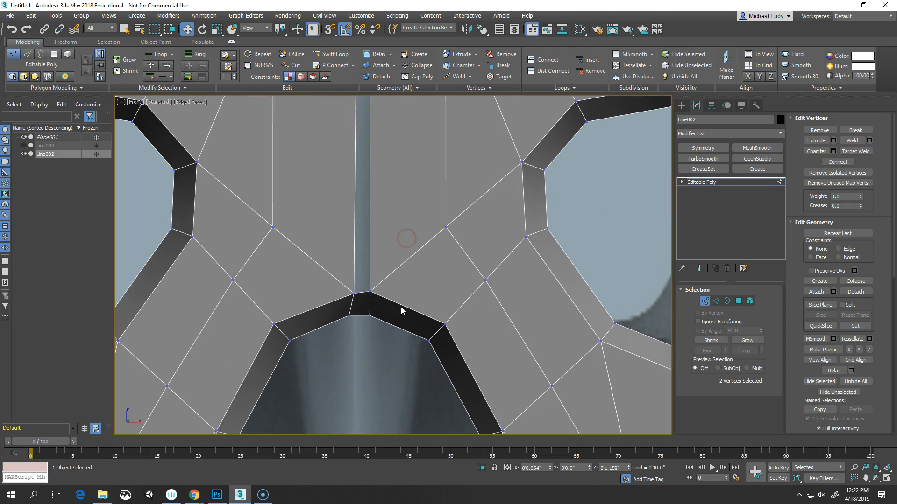
left_click_drag(386, 330, 386, 330)
right_click(427, 285)
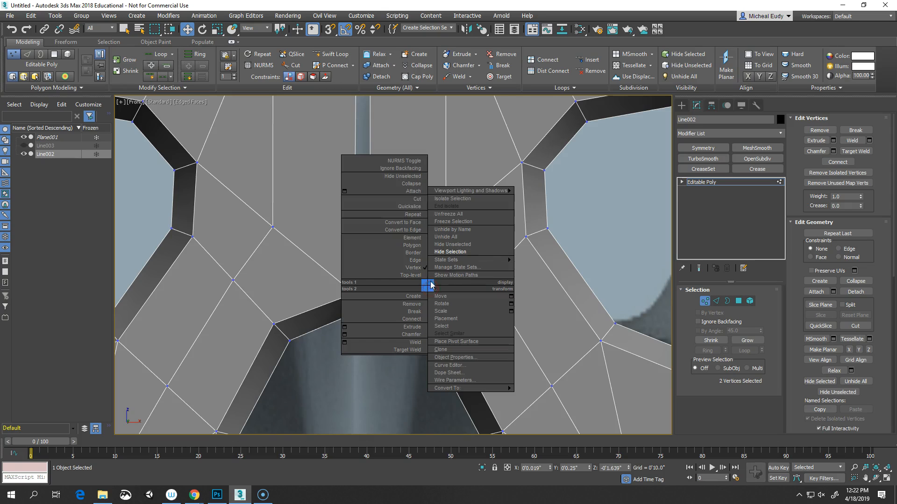
left_click(412, 184)
right_click(381, 296)
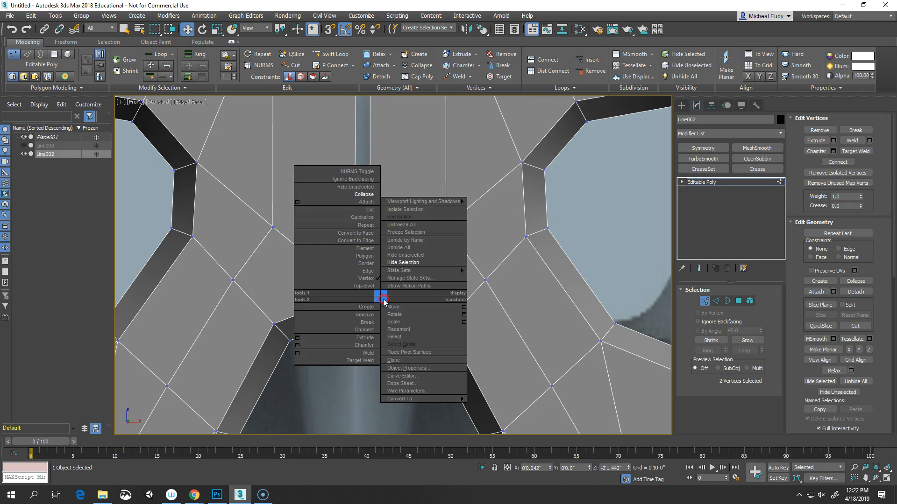
left_click(364, 194)
Collapse the vertex pair at the upper end of the central gap to close the gap down to the oval
scroll(368, 196, "up", 5)
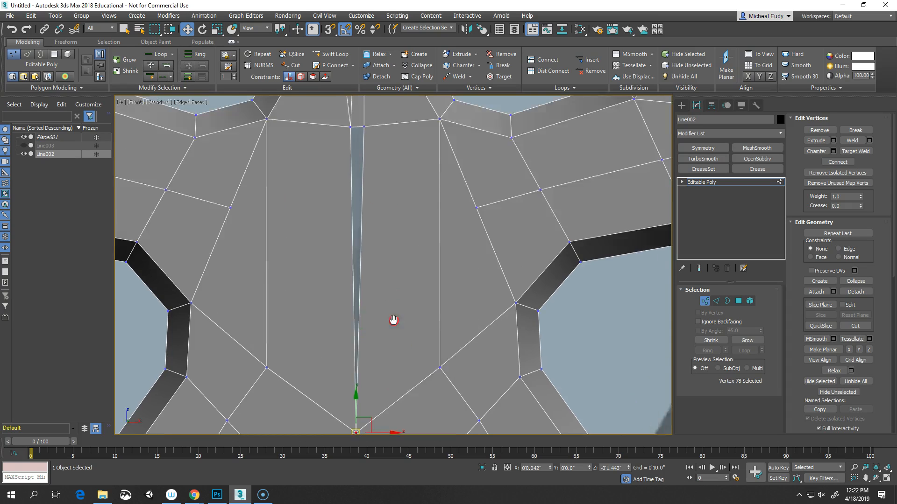
middle_click_drag(360, 189, 398, 340)
scroll(375, 336, "down", 2)
scroll(375, 338, "down", 2)
scroll(396, 350, "up", 2)
scroll(396, 350, "up", 2)
scroll(397, 339, "down", 3)
scroll(400, 340, "up", 2)
mouse_move(424, 308)
middle_mouse_down()
mouse_move(440, 206)
mouse_move(432, 294)
middle_mouse_up()
scroll(436, 256, "up", 2)
left_click(434, 264)
scroll(430, 229, "up", 2)
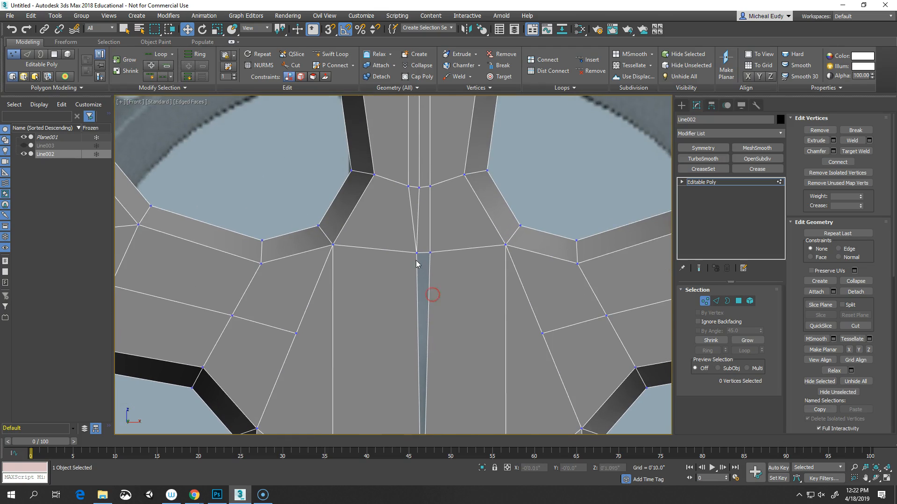
left_click_drag(406, 246, 441, 264)
right_click(441, 265)
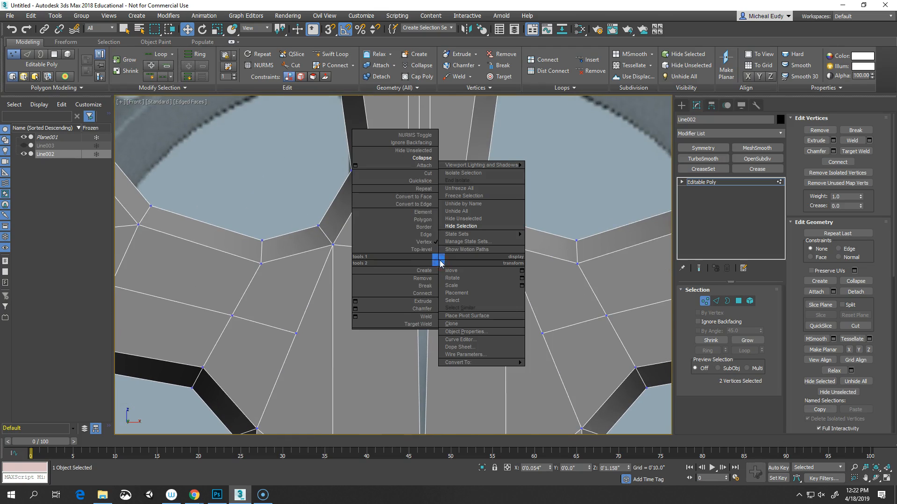
left_click(411, 173)
Try to collapse the row of three centre vertices just above the closed gap
middle_click_drag(438, 215, 399, 268)
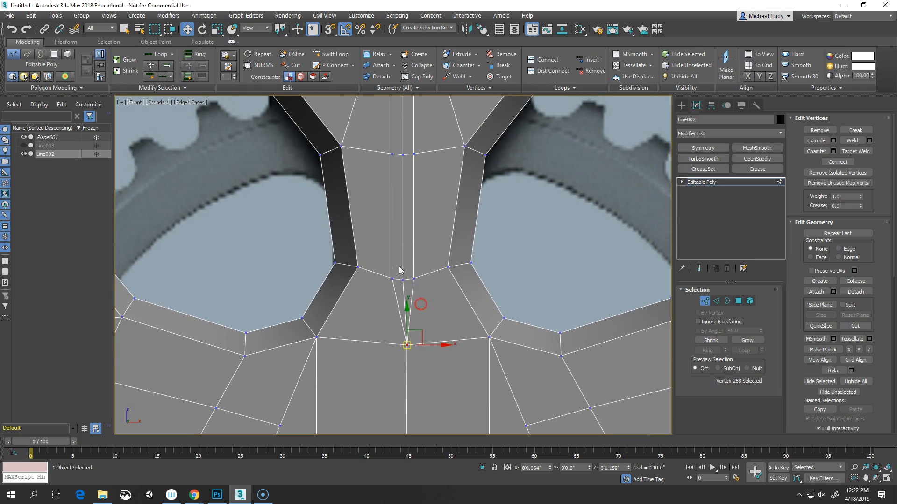
left_click_drag(422, 285, 422, 286)
right_click(421, 285)
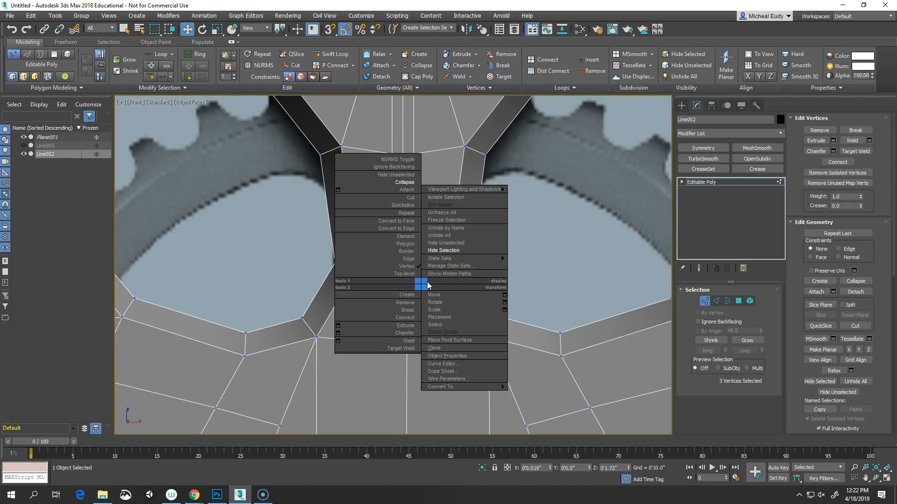
left_click(313, 323)
right_click(426, 265)
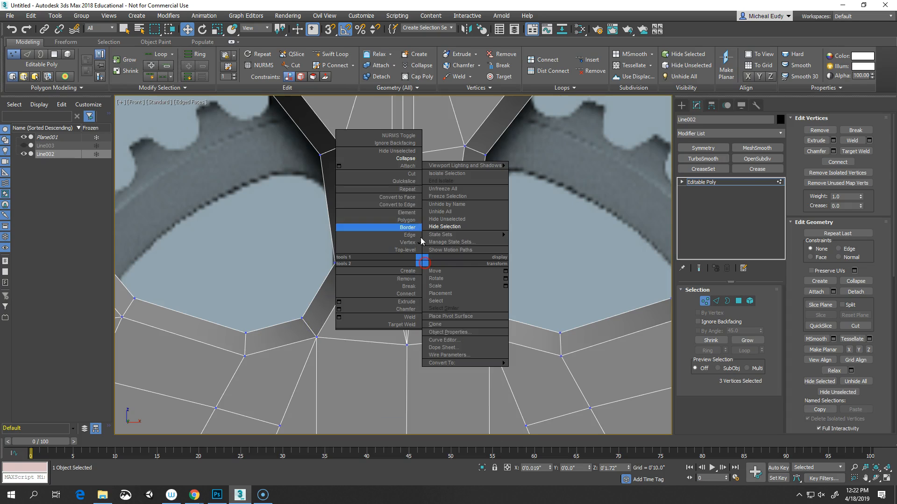
left_click(407, 161)
left_click(437, 300)
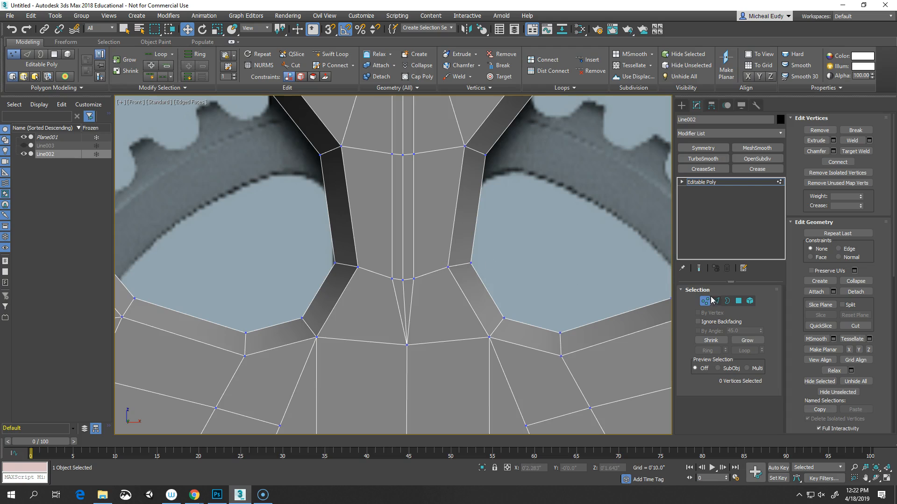
Delete the six narrow polygons running along the centre line between the closed gap and the top slot
key("4")
left_click(407, 255)
left_click(406, 291, "ctrl")
left_click(398, 301, "ctrl")
left_click(396, 260, "ctrl")
middle_click_drag(403, 176, 378, 277)
left_click(373, 248, "ctrl")
left_click(384, 239, "ctrl")
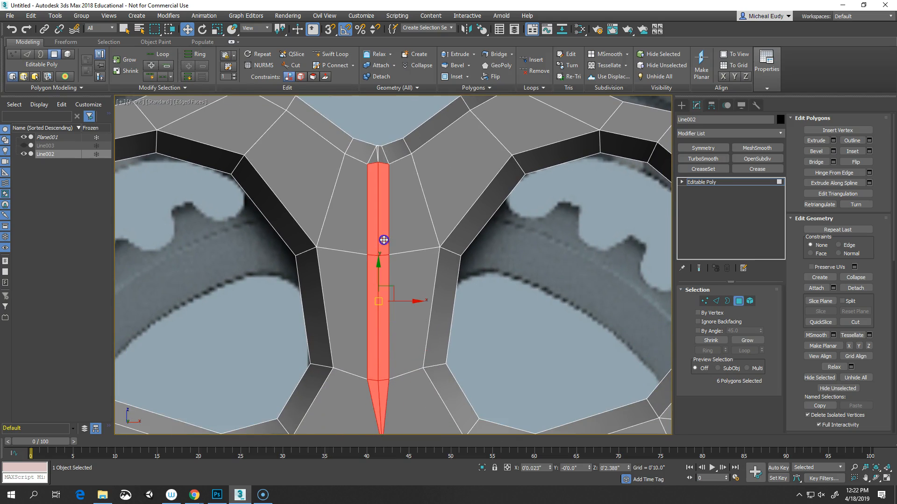
key("Delete")
Collapse the lower and middle vertex pairs across the new centre gap into single vertices
left_click(704, 302)
left_click_drag(354, 365, 401, 390)
right_click(381, 371)
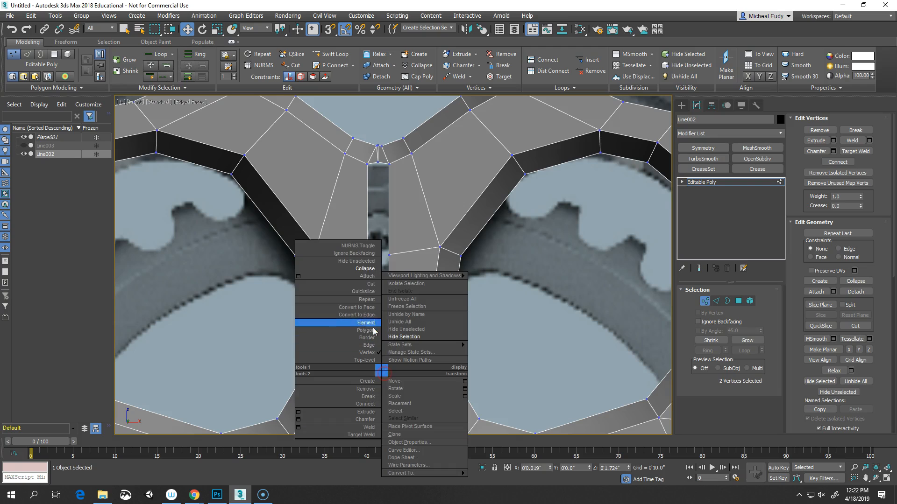
left_click(369, 268)
left_click_drag(359, 249, 394, 268)
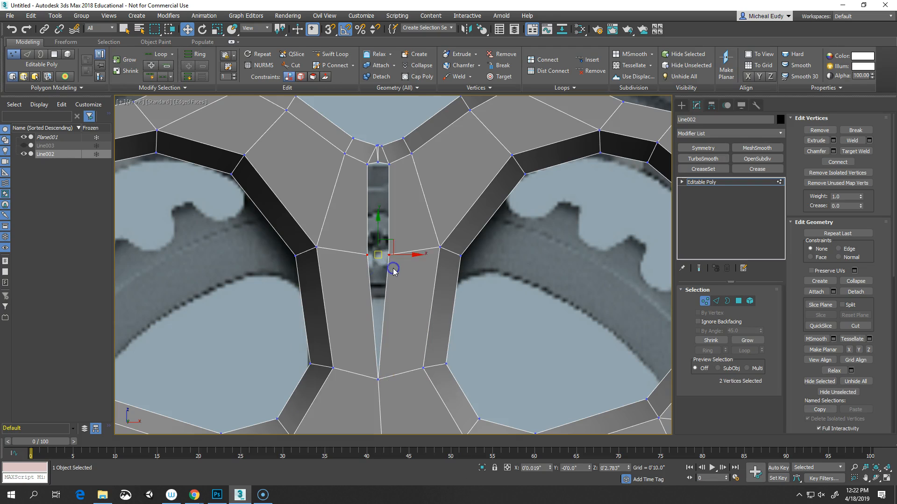
right_click(393, 271)
left_click(378, 168)
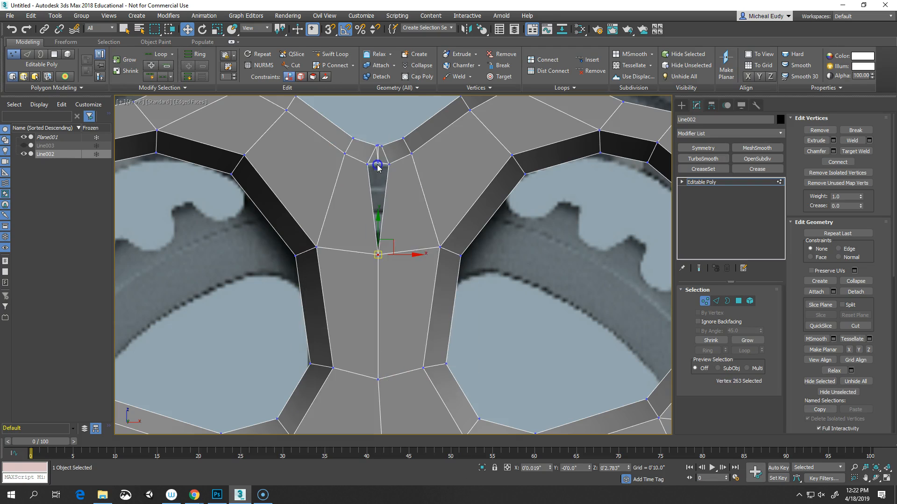
Delete the two stray centre edges with their sliver faces in the top slot's lower rim
scroll(393, 198, "up", 5)
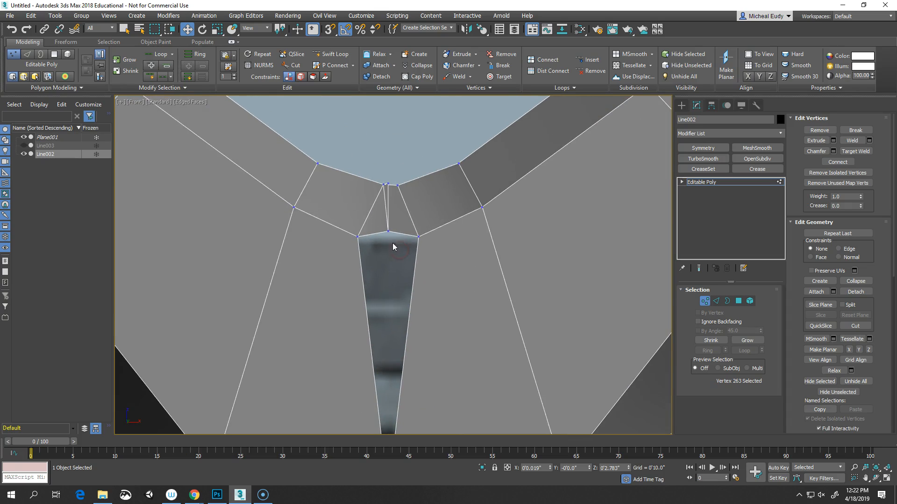
left_click(716, 301)
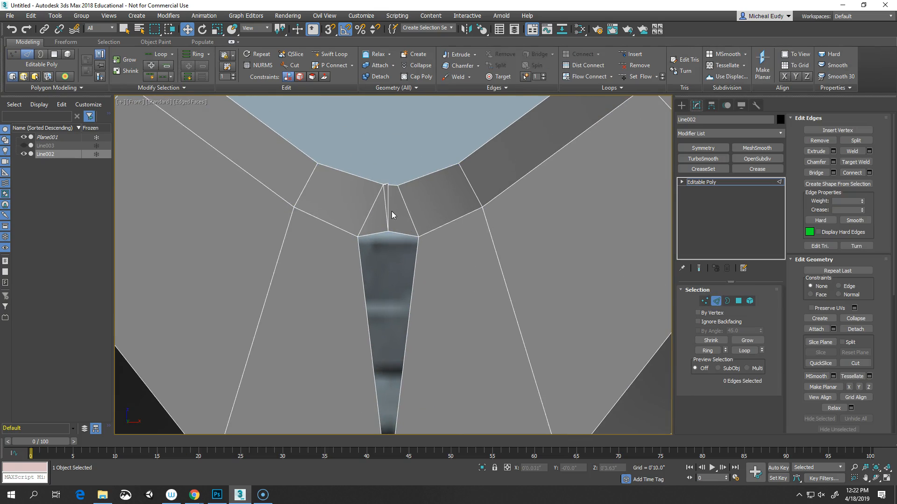
left_click(388, 212)
key("BackSpace")
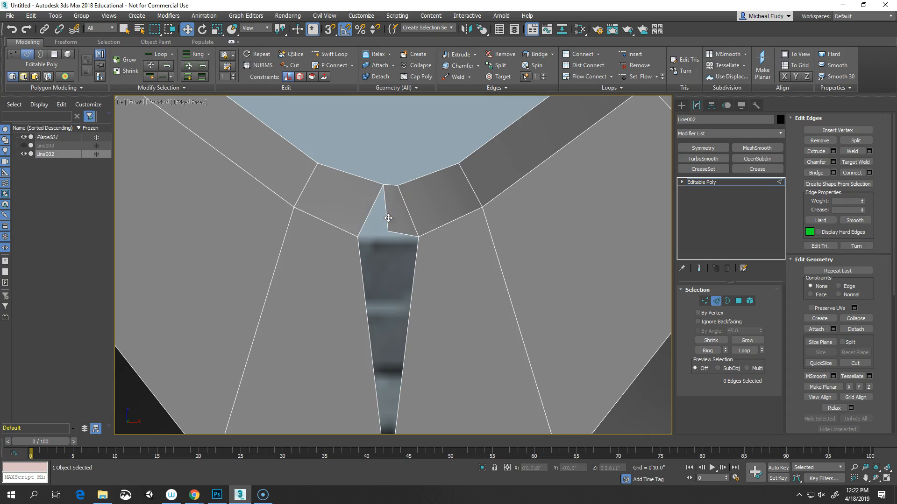
left_click(386, 219)
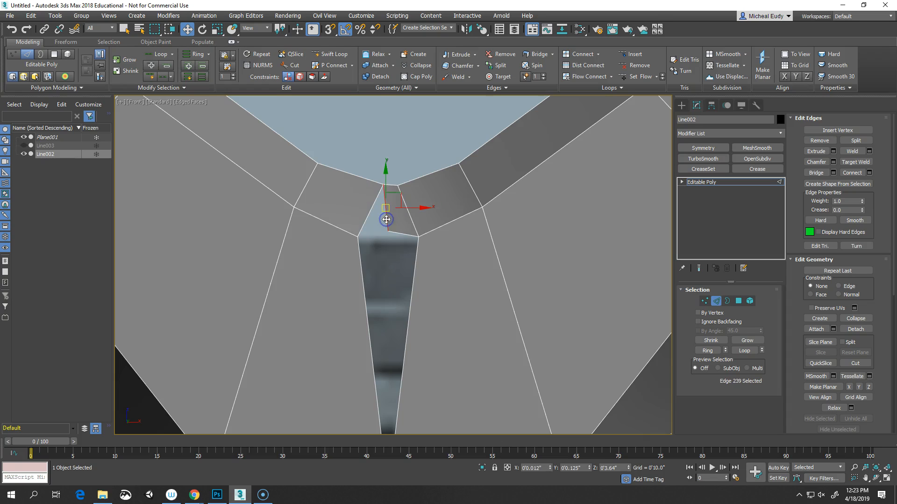
key("BackSpace")
Collapse the lower and upper vertex pairs at the centre of the top slot's lower rim into single vertices
left_click(706, 301)
left_click_drag(343, 226, 461, 258)
right_click(390, 257)
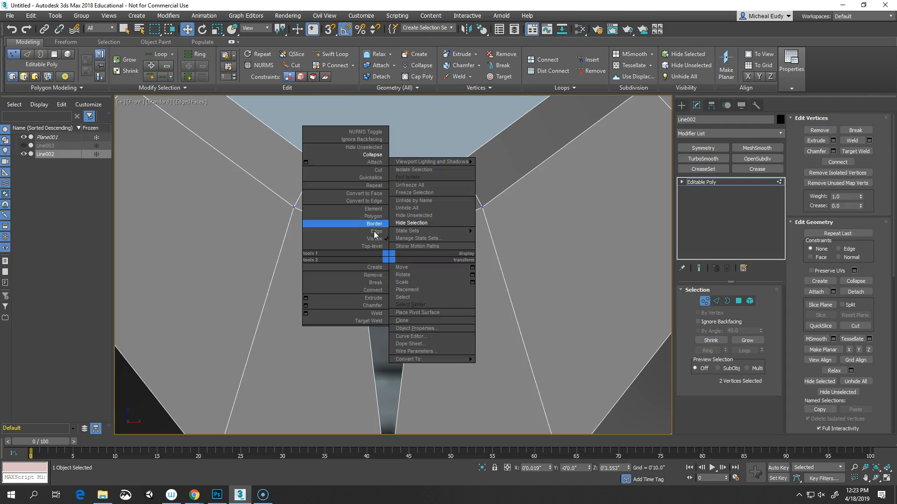
left_click(372, 154)
left_click_drag(379, 171, 413, 200)
right_click(413, 201)
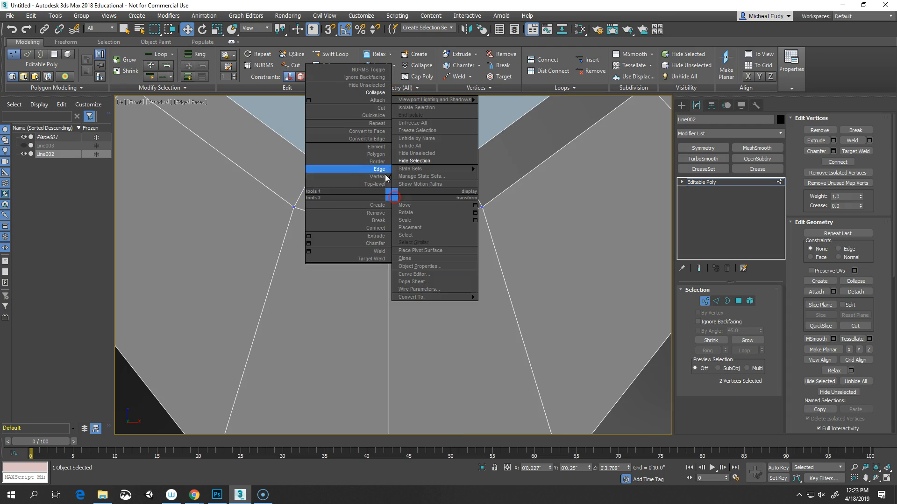
left_click(379, 94)
left_click(398, 232)
With snapping on, shift the centre vertex on the hub's upper cross edge horizontally into line with the centre vertex above it
scroll(408, 286, "down", 8)
scroll(409, 294, "up", 1)
middle_click_drag(409, 295, 376, 217)
middle_click_drag(379, 289, 374, 261)
scroll(375, 261, "down", 2)
middle_click_drag(372, 330, 402, 296)
scroll(376, 313, "up", 4)
scroll(402, 296, "down", 3)
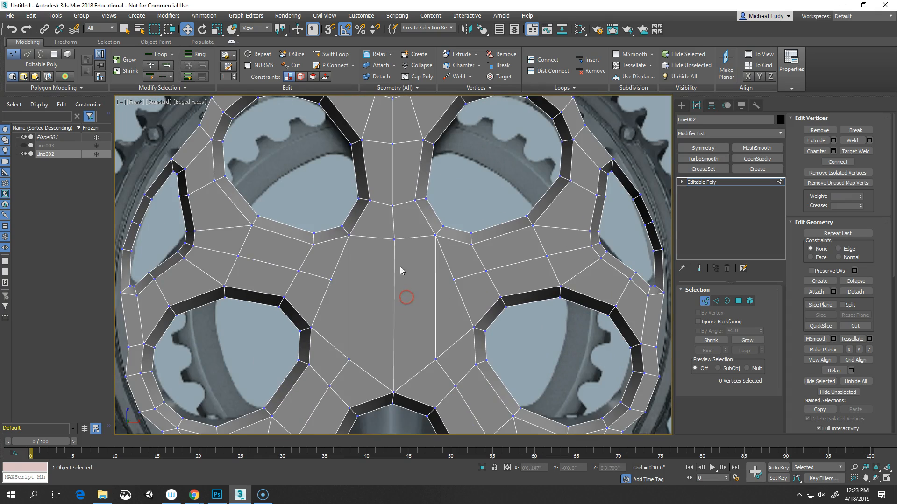
left_click(393, 240)
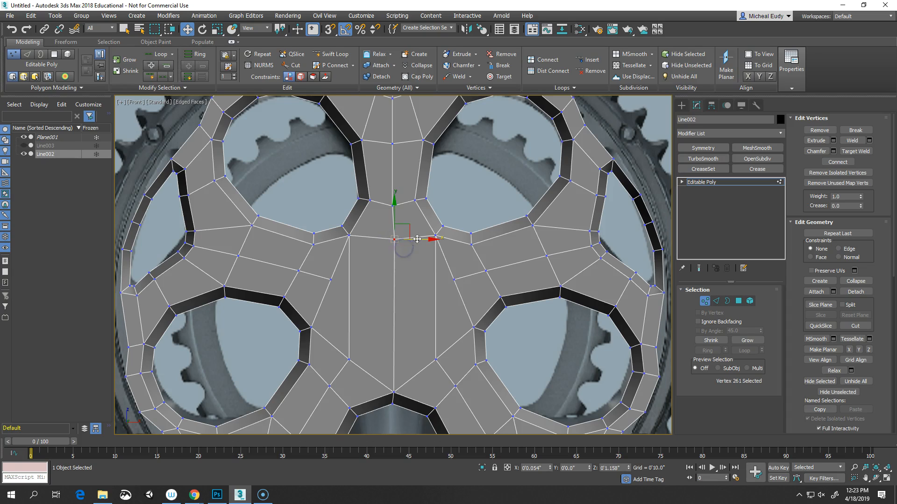
key("s")
left_click_drag(420, 239, 395, 209)
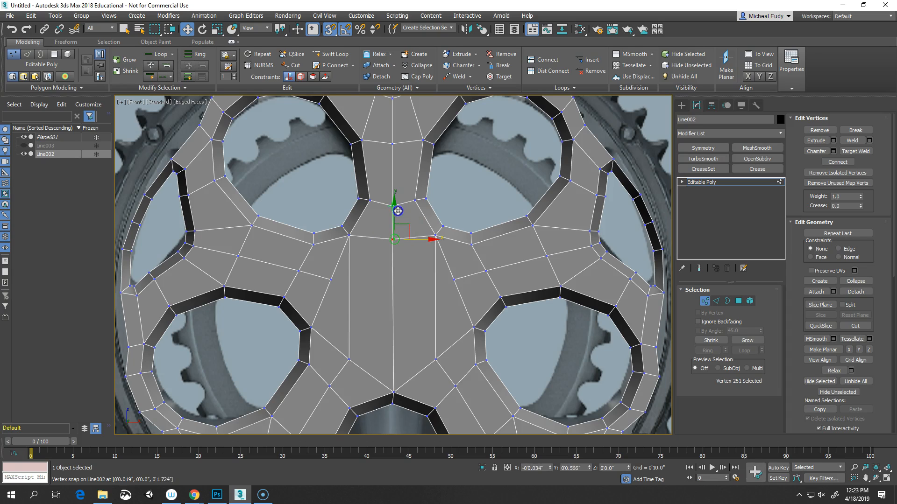
left_click(408, 292)
Remove the vertical centre edges and their vertices from the narrow rim segment below the lower centre opening
scroll(419, 348, "down", 2)
middle_click_drag(414, 355, 411, 258)
middle_click_drag(423, 380, 411, 344)
scroll(414, 377, "up", 2)
scroll(415, 375, "down", 2)
scroll(398, 369, "up", 4)
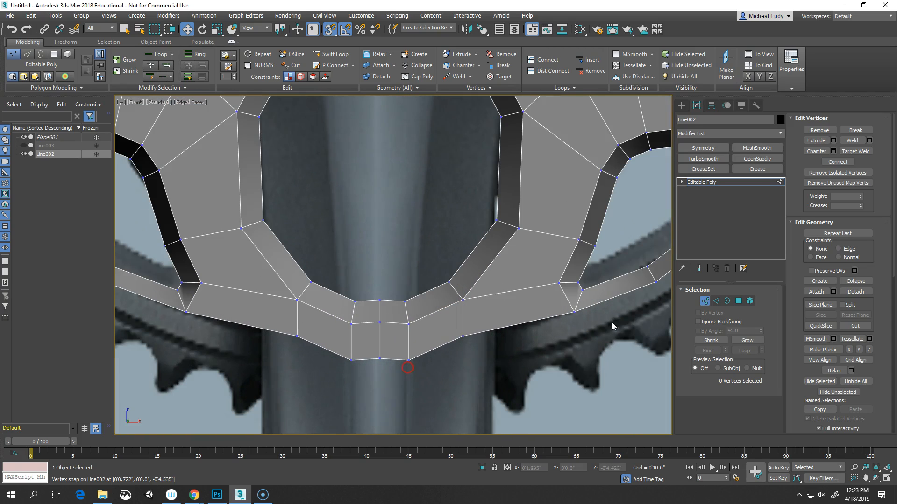
left_click(716, 301)
left_click(382, 339)
left_click(385, 349)
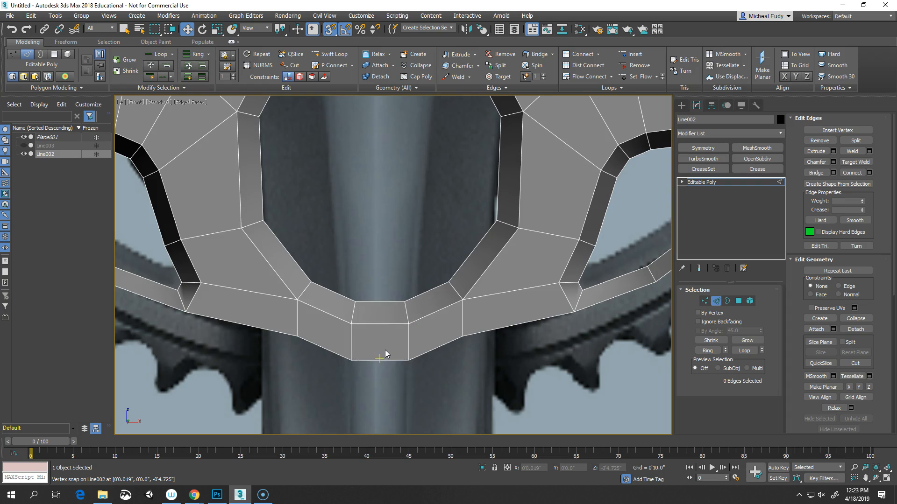
Cut an edge from the left arm's open edge end across the left vertical hub edge to the centre line
scroll(398, 306, "down", 3)
scroll(397, 285, "down", 2)
middle_click_drag(396, 282, 406, 337)
scroll(406, 325, "down", 2)
middle_click_drag(417, 243, 393, 301)
scroll(391, 277, "up", 4)
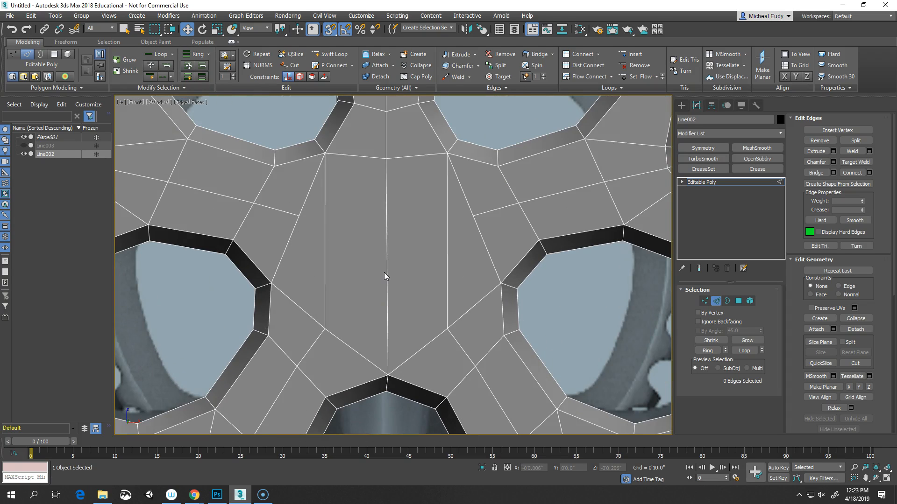
left_click(294, 65)
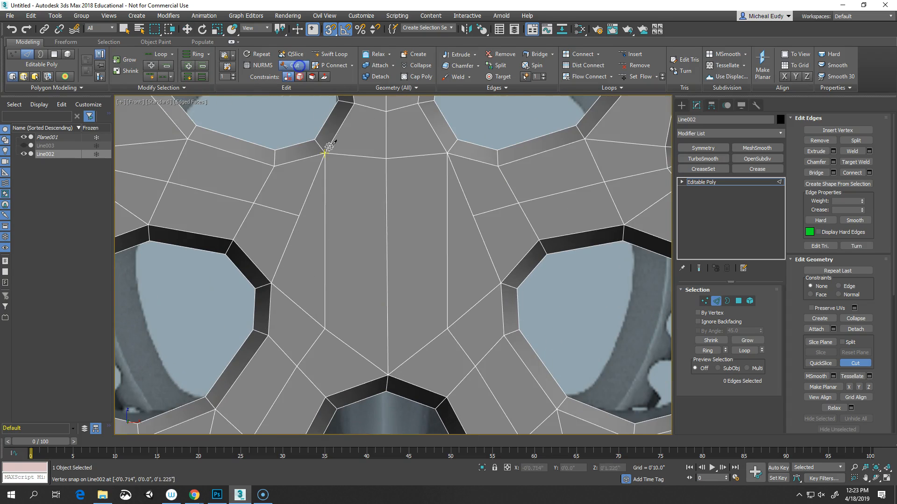
left_click(303, 216)
left_click(325, 224)
left_click(387, 225)
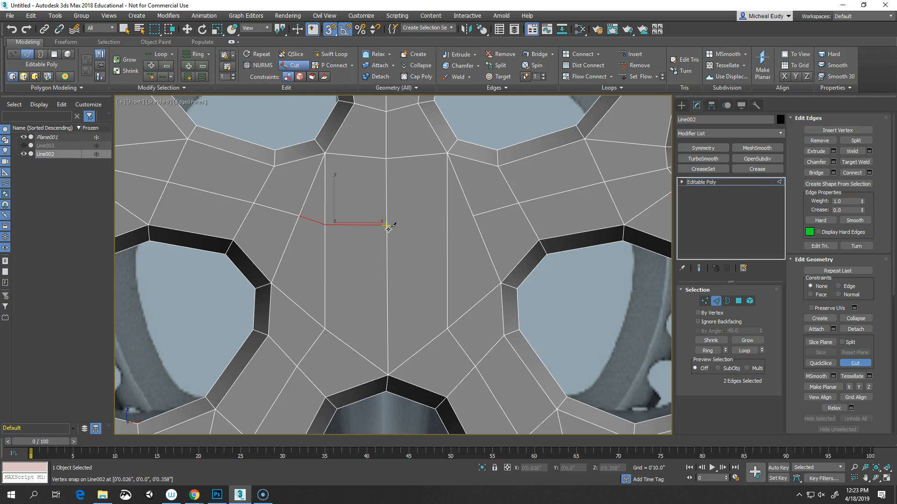
right_click(448, 224)
Cut the matching edge from the right arm's open edge end across the hub to the new centre point
left_click(472, 215)
left_click(388, 225)
right_click(402, 244)
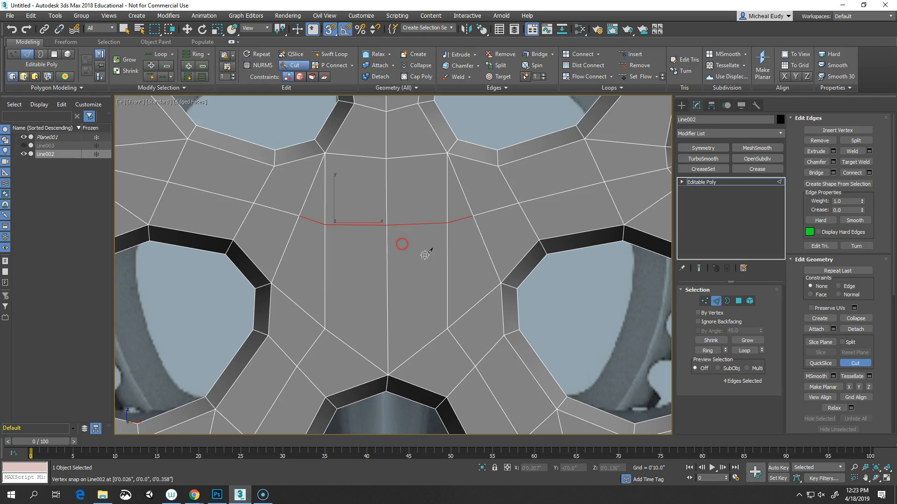
right_click(386, 277)
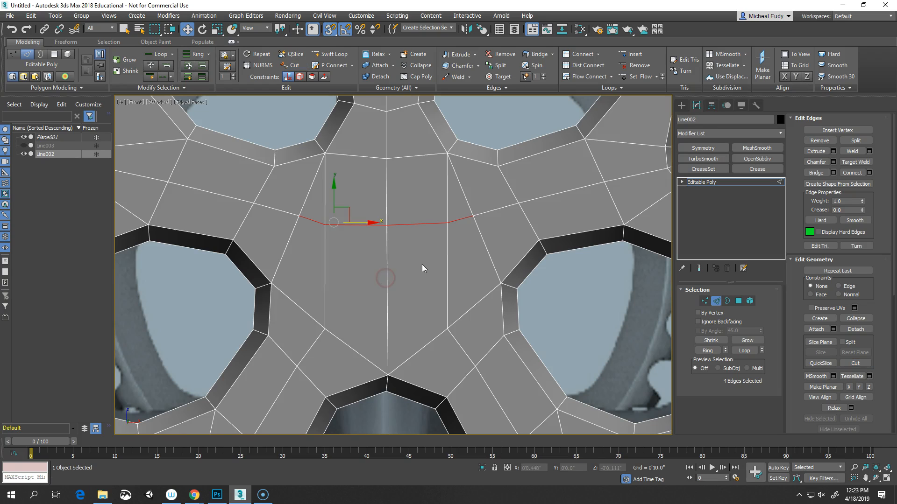
left_click(417, 256)
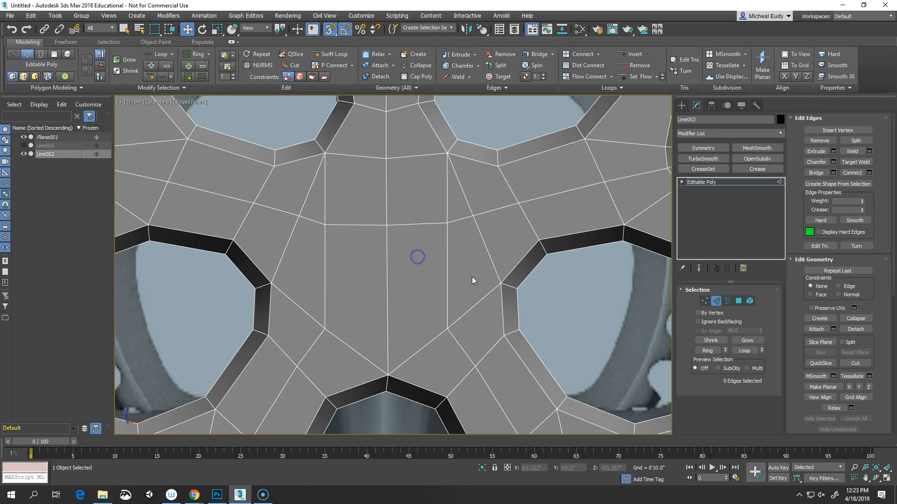
Connect the upper centre hub vertex diagonally to the vertices where the new cut crosses the left and right vertical edges
left_click(704, 301)
left_click(387, 160)
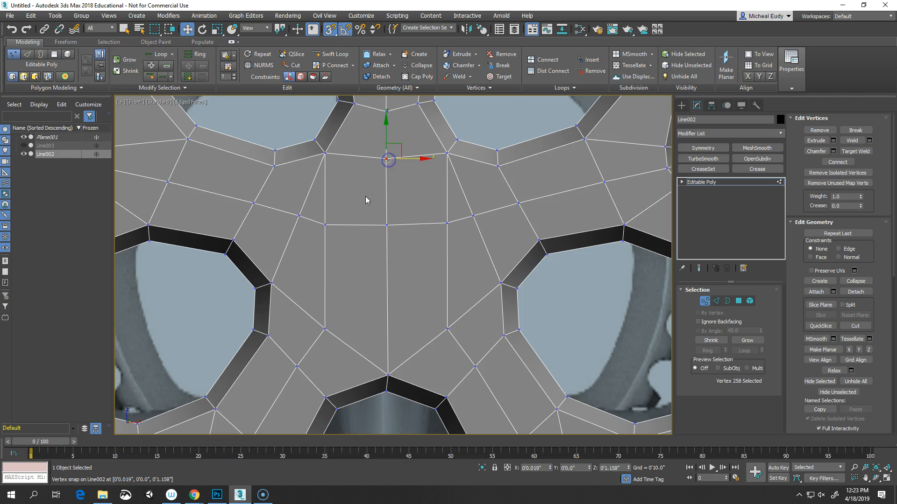
left_click(325, 224, "ctrl")
right_click(325, 225)
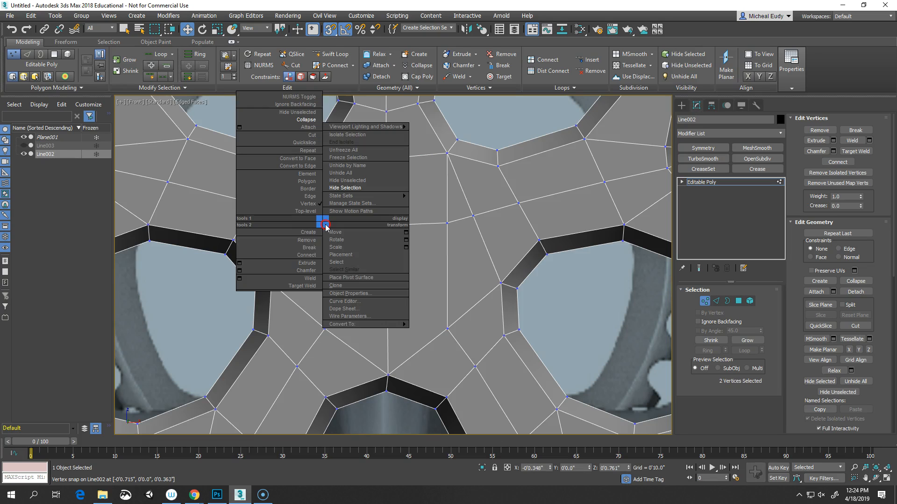
left_click(311, 255)
left_click(386, 159)
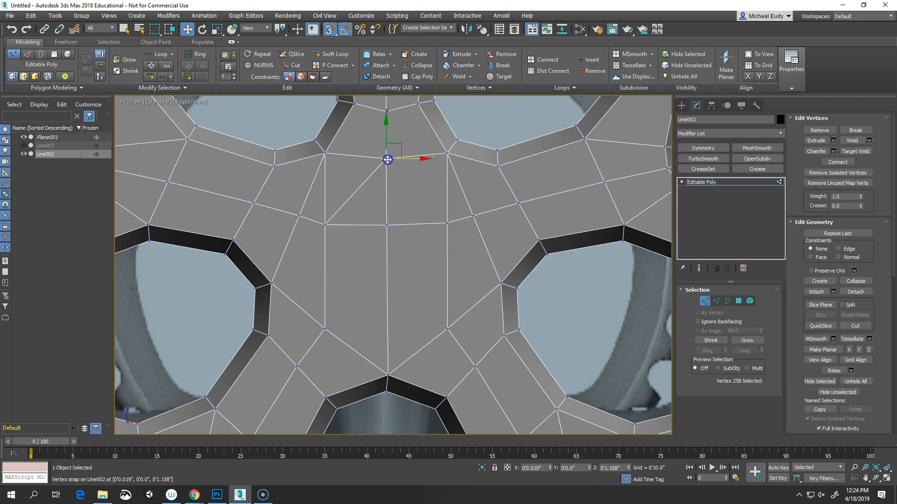
left_click(446, 224, "ctrl")
right_click(404, 203)
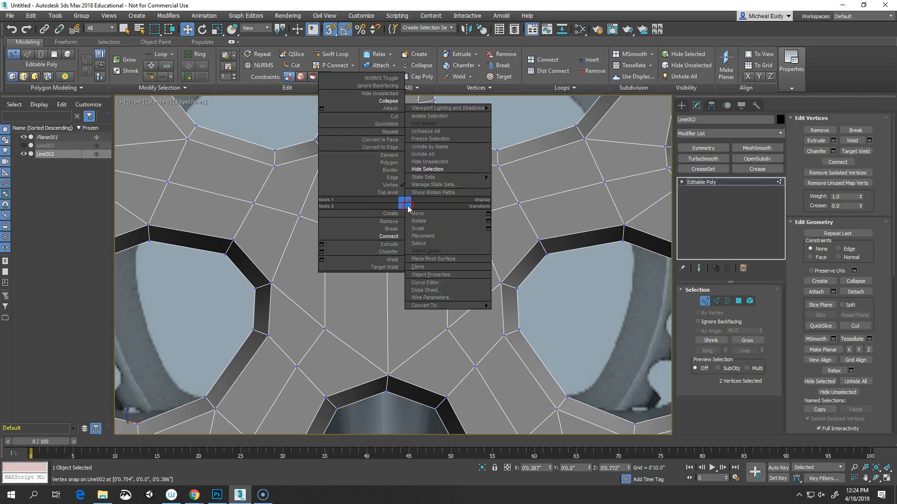
left_click(398, 237)
Delete the vertical centre edge between the two diagonals together with the triangular faces on both sides of it
left_click(716, 300)
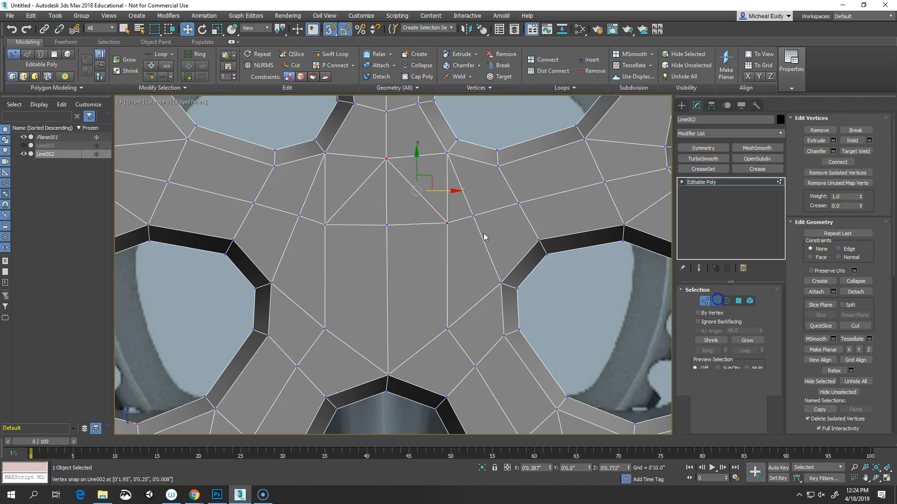
left_click(388, 212)
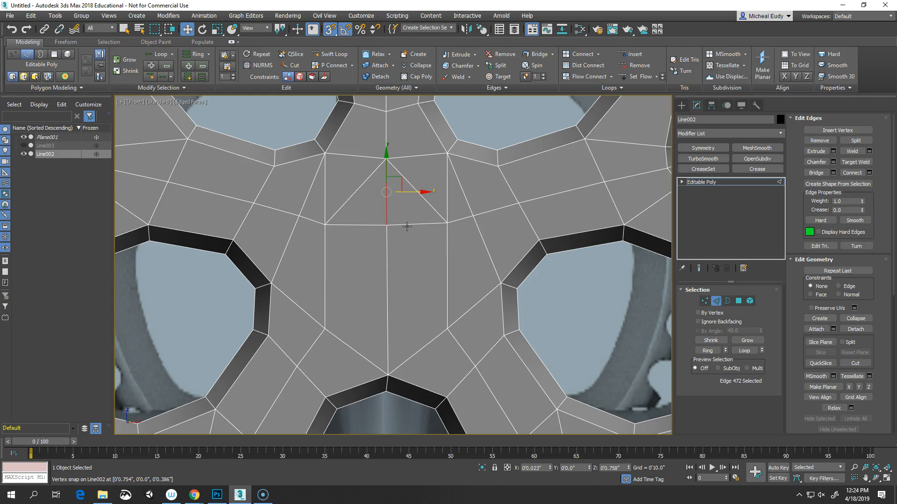
key("BackSpace")
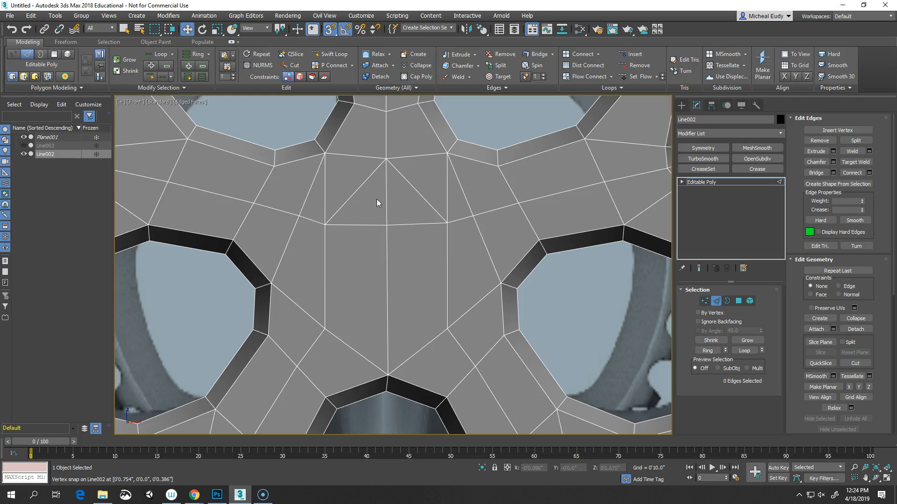
left_click(386, 210)
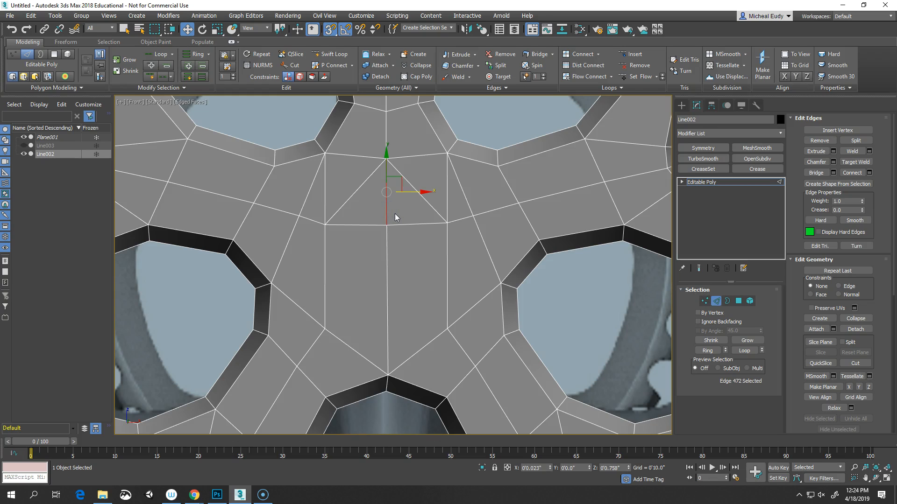
key("BackSpace")
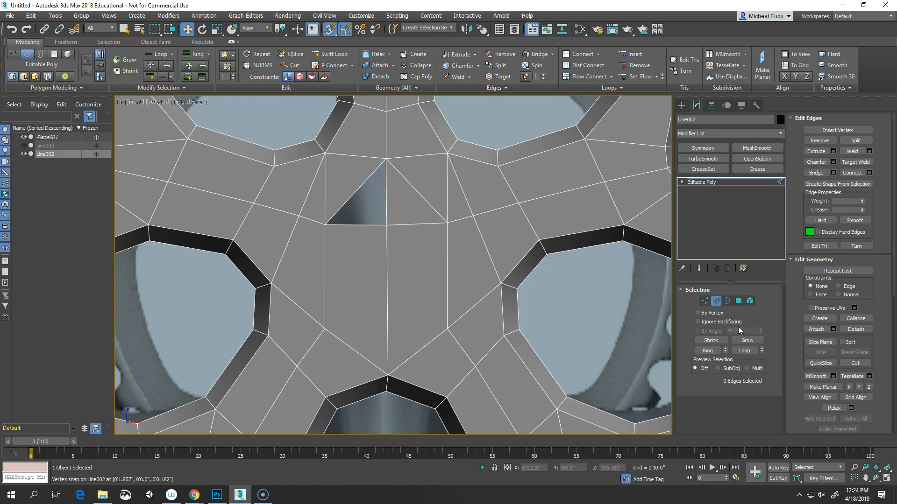
left_click(739, 301)
left_click(425, 218)
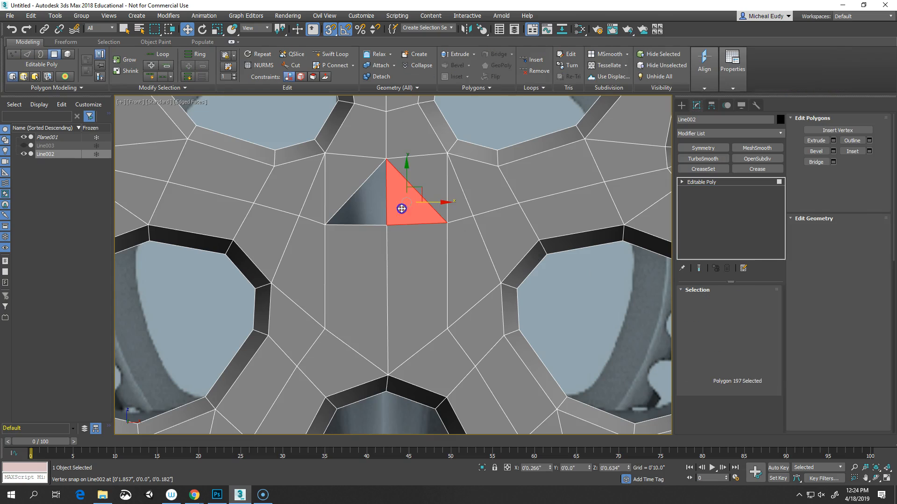
key("Delete")
Weld the vertices around the triangular hole and its open centre seam with a 0.1" threshold
left_click(727, 301)
left_click(411, 225)
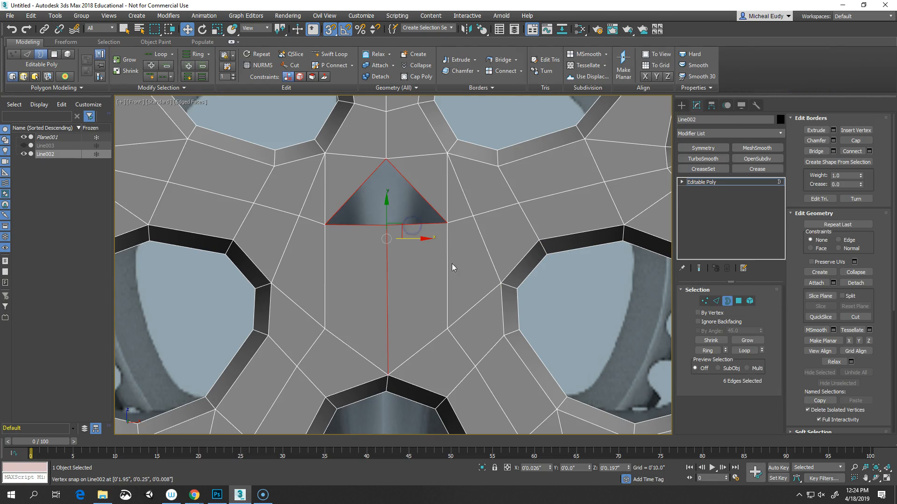
left_click(704, 301)
left_click_drag(260, 136, 508, 317)
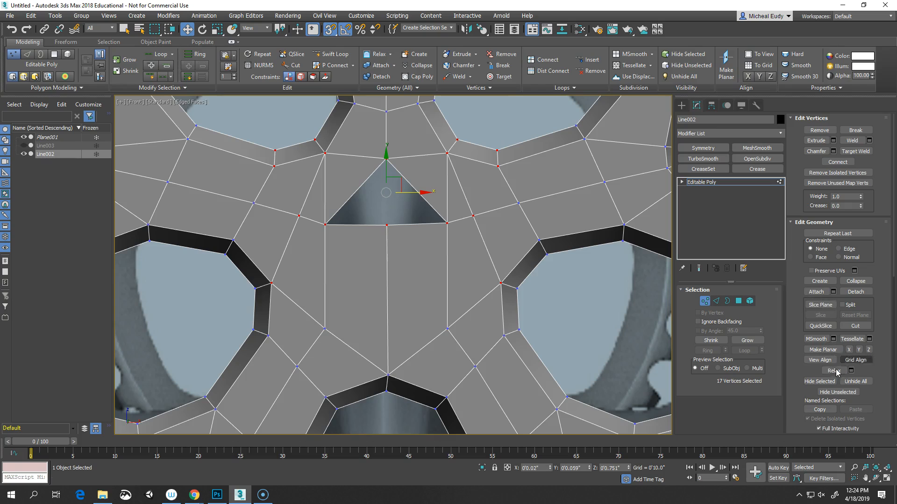
left_click(869, 140)
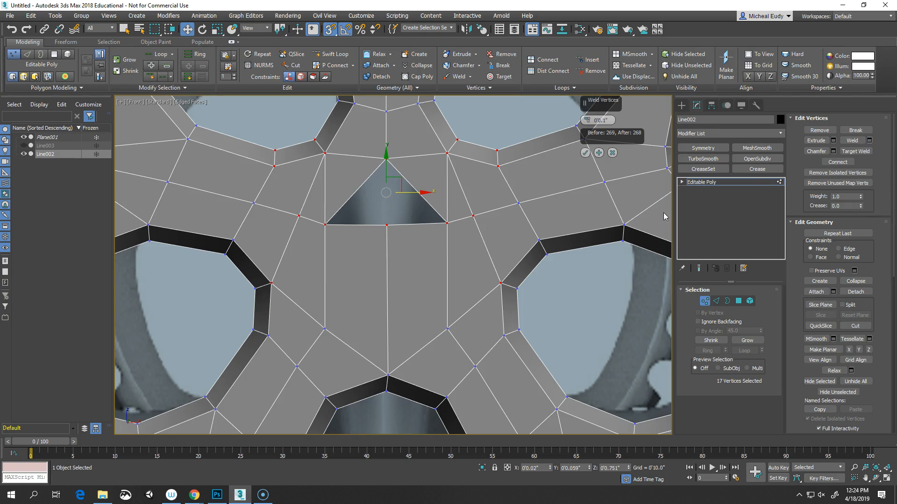
left_click(585, 153)
left_click(566, 273)
Cap the border of the triangular hole in the hub and return to object level
left_click(729, 302)
left_click(424, 225)
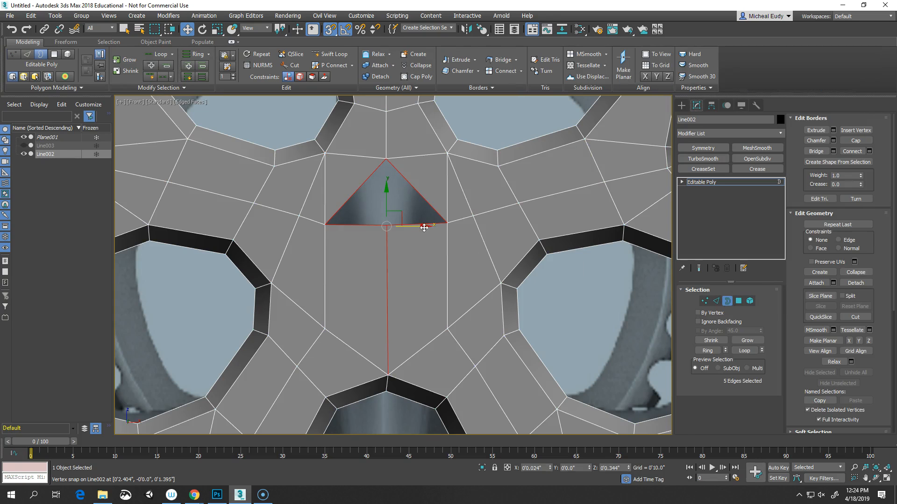
left_click(432, 251)
left_click(418, 226)
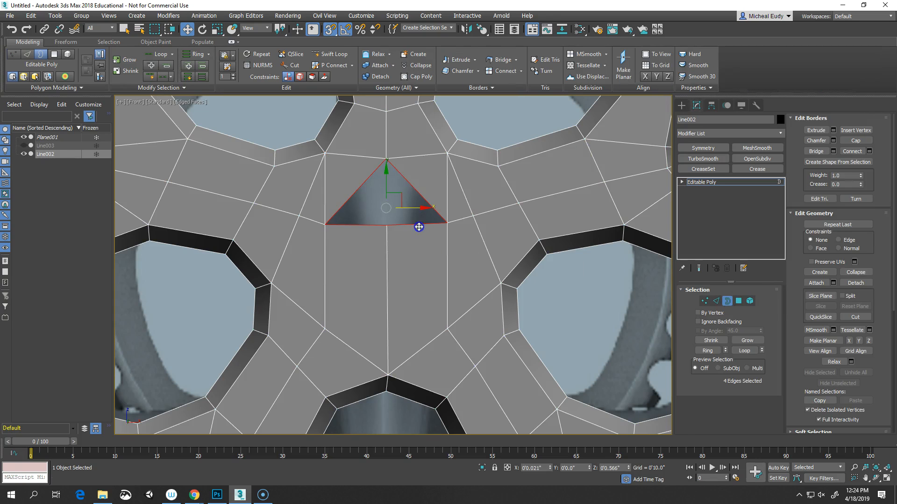
right_click(418, 227)
left_click(399, 245)
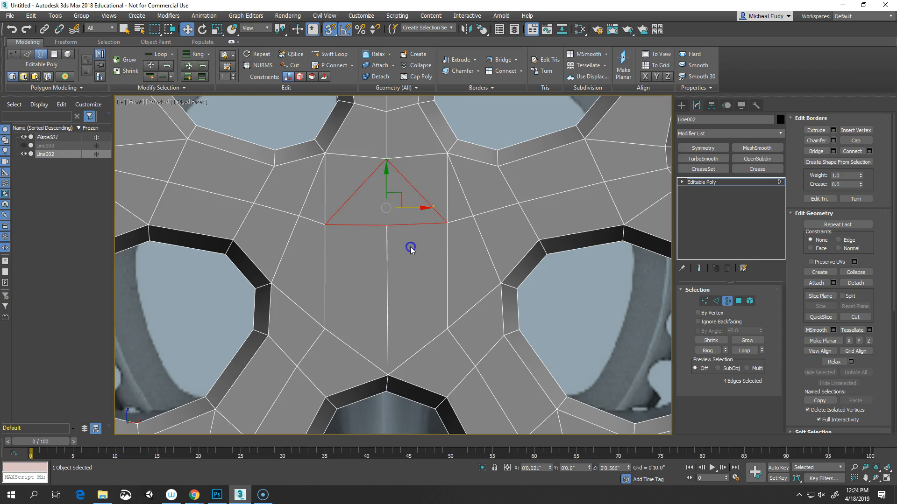
left_click(727, 300)
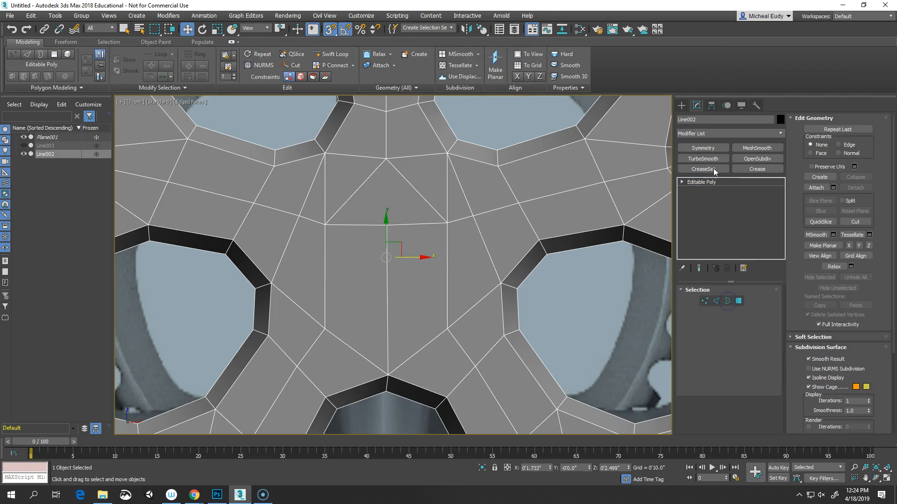
Apply a MeshSmooth modifier to the crankset mesh with 3 iterations
left_click(744, 149)
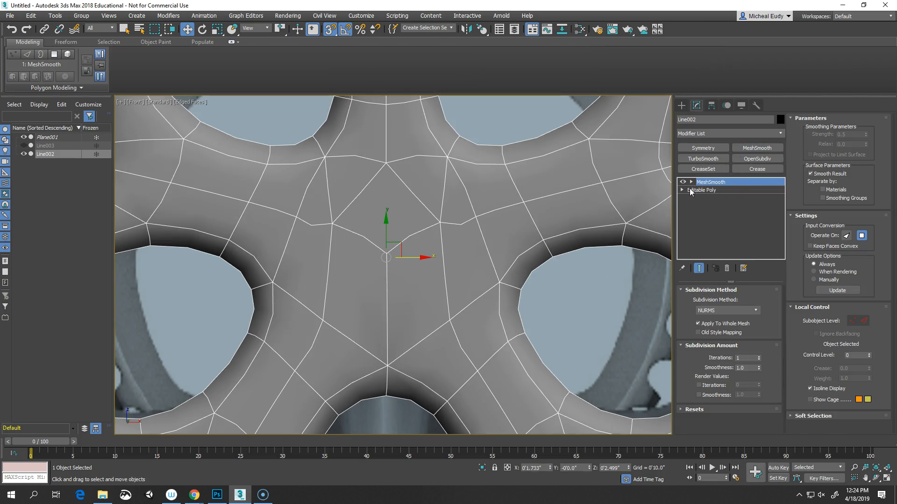
left_click(759, 356)
left_click(758, 356)
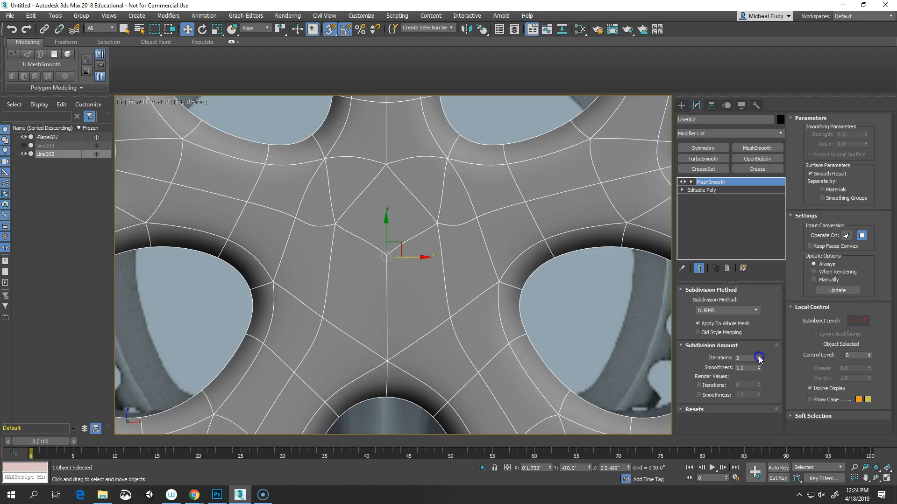
scroll(436, 291, "down", 5)
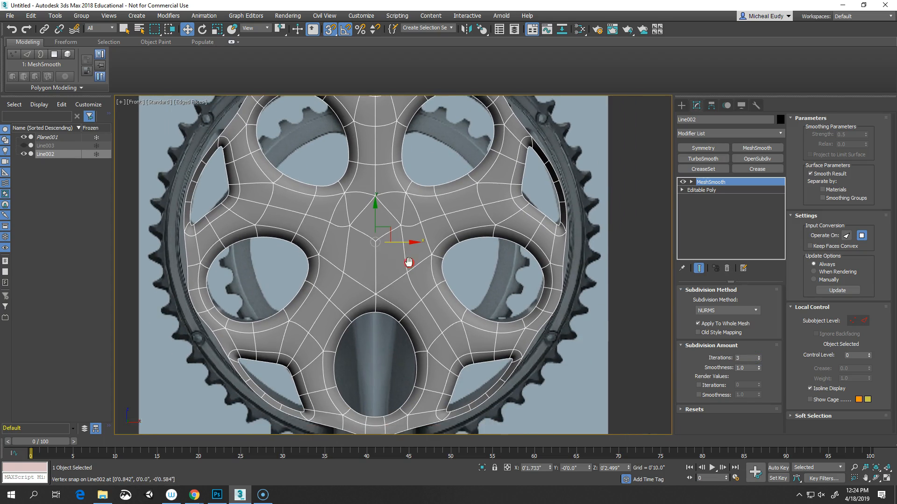
mouse_move(397, 271)
middle_mouse_down()
mouse_move(400, 263)
mouse_move(406, 272)
middle_mouse_up()
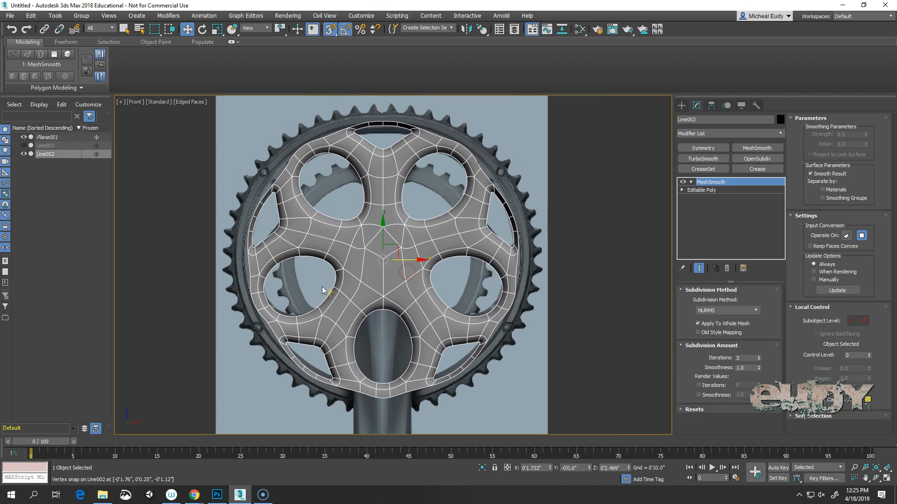